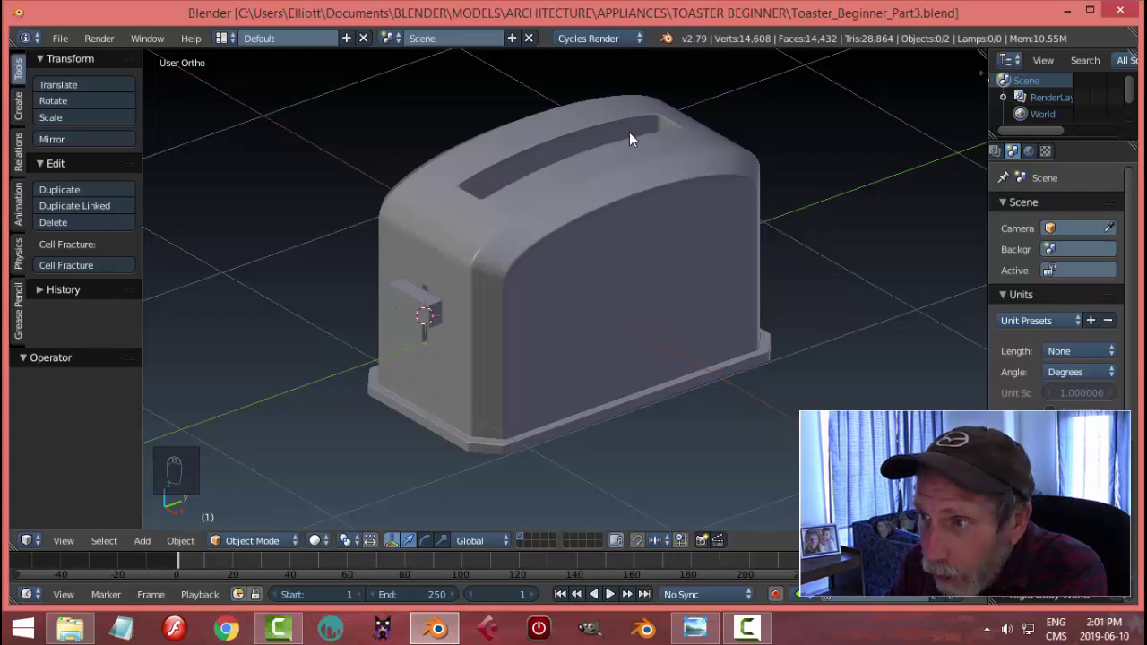
# Step: Examine the toaster model's front end, lever and body from several angles and compare it with the reference photo
pyautogui.moveTo(630, 134); pyautogui.dragTo(468, 312, button='middle')
pyautogui.moveTo(581, 321); pyautogui.dragTo(626, 288, button='middle')
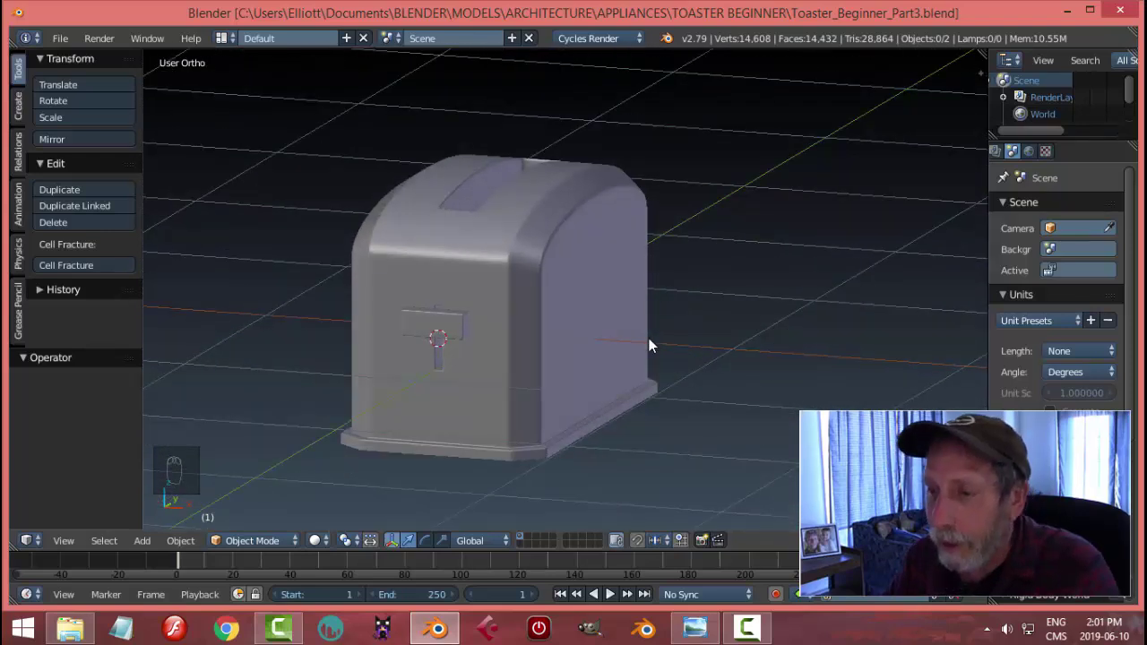
pyautogui.click(708, 633)
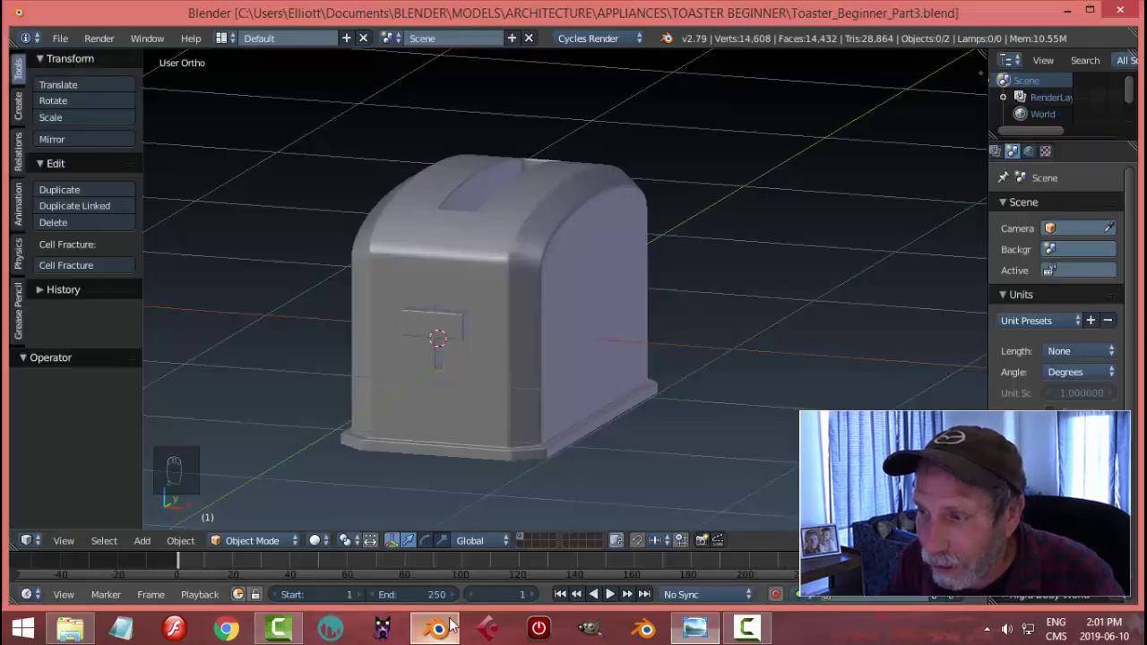
pyautogui.click(436, 628)
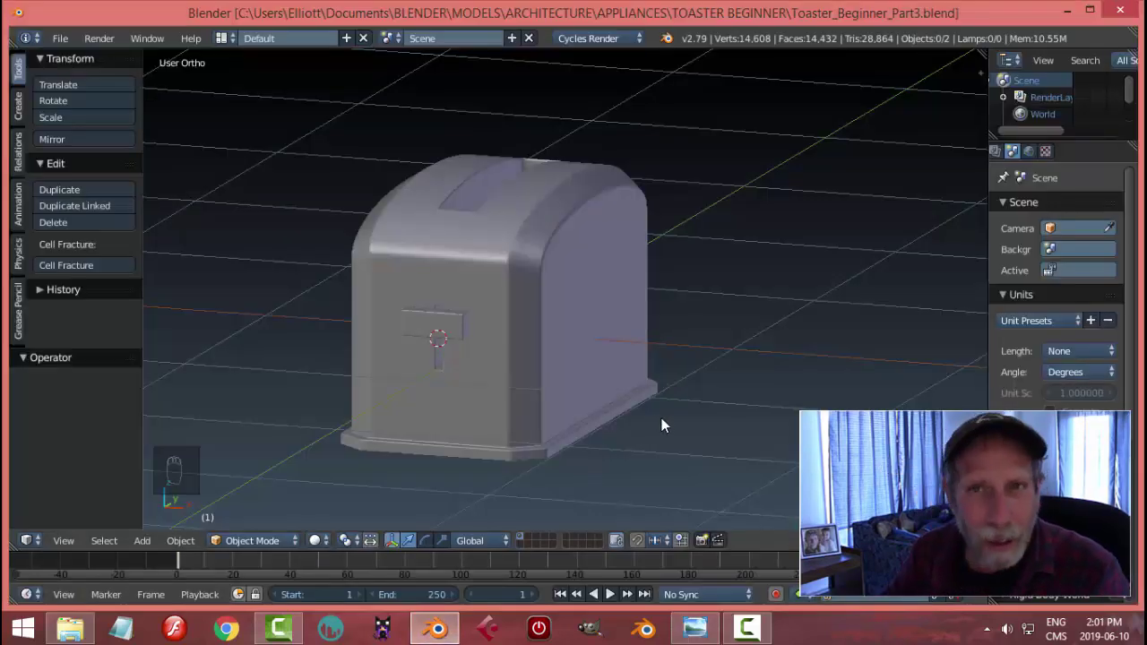
pyautogui.moveTo(662, 416)
pyautogui.mouseDown(button='middle')
pyautogui.moveTo(519, 423)
pyautogui.moveTo(622, 392)
pyautogui.moveTo(629, 408)
pyautogui.mouseUp(button='middle')
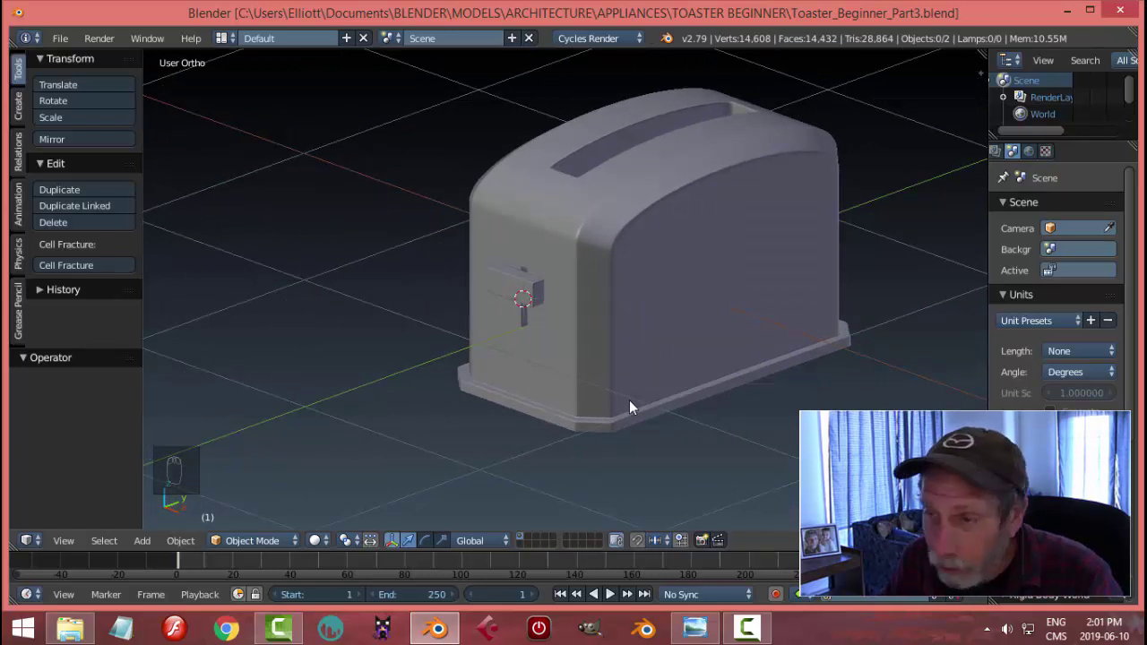
pyautogui.scroll(1, 629, 407)
pyautogui.moveTo(564, 377); pyautogui.dragTo(606, 379, button='middle')
pyautogui.scroll(1, 577, 386)
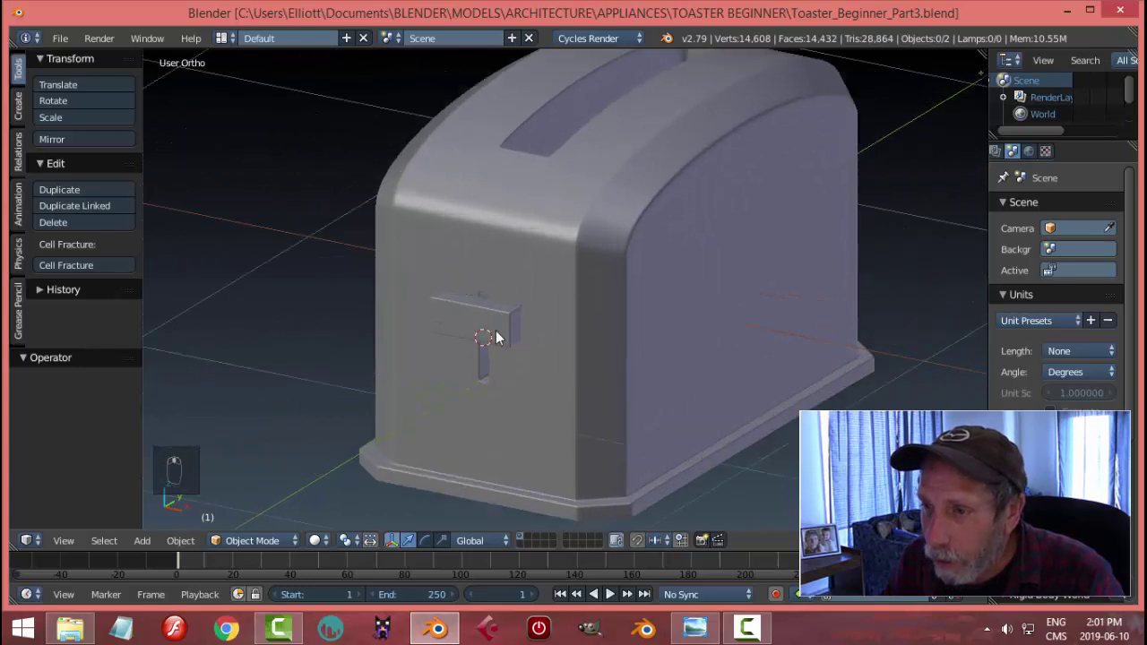
pyautogui.moveTo(496, 337); pyautogui.dragTo(643, 373, button='middle')
pyautogui.moveTo(571, 377)
pyautogui.mouseDown(button='middle')
pyautogui.moveTo(604, 351)
pyautogui.moveTo(580, 374)
pyautogui.mouseUp(button='middle')
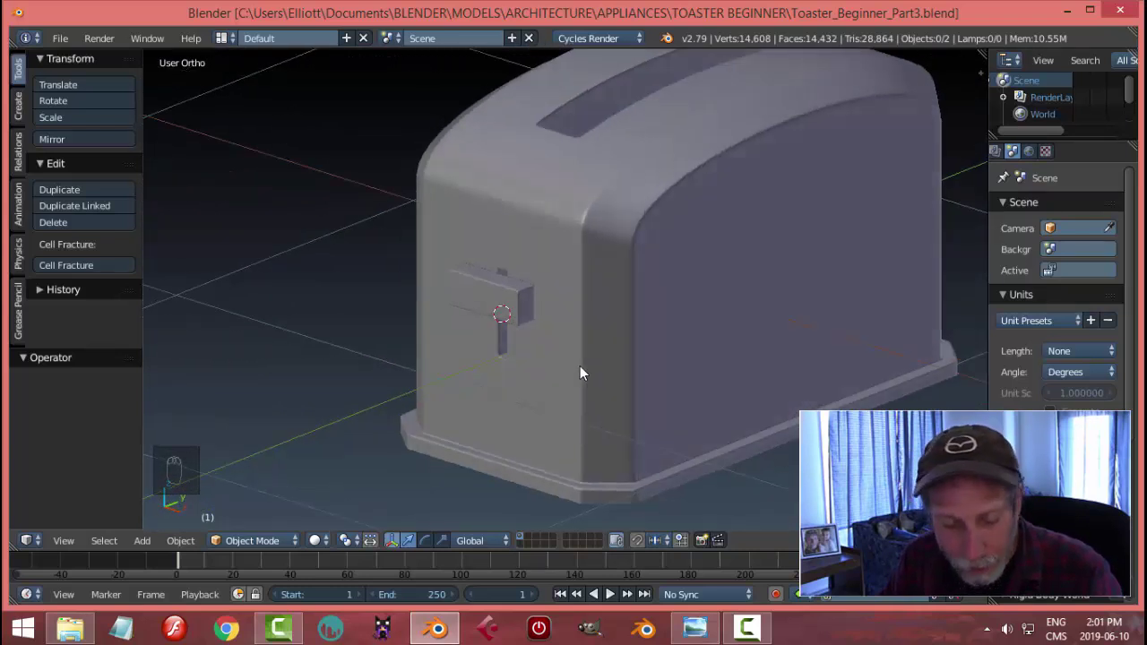
# Step: Reset the 3D cursor to the scene centre and snap it to the lever block on the toaster's front face
pyautogui.hotkey('shift', 'c')
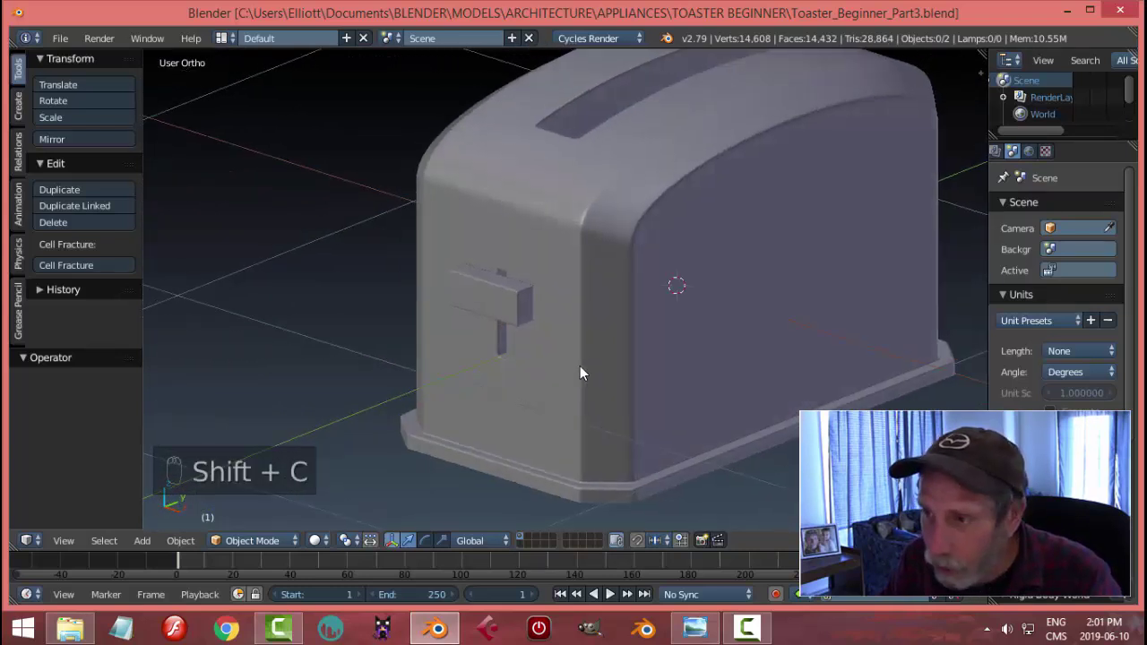
pyautogui.moveTo(643, 368); pyautogui.dragTo(589, 370, button='middle')
pyautogui.scroll(3, 578, 412)
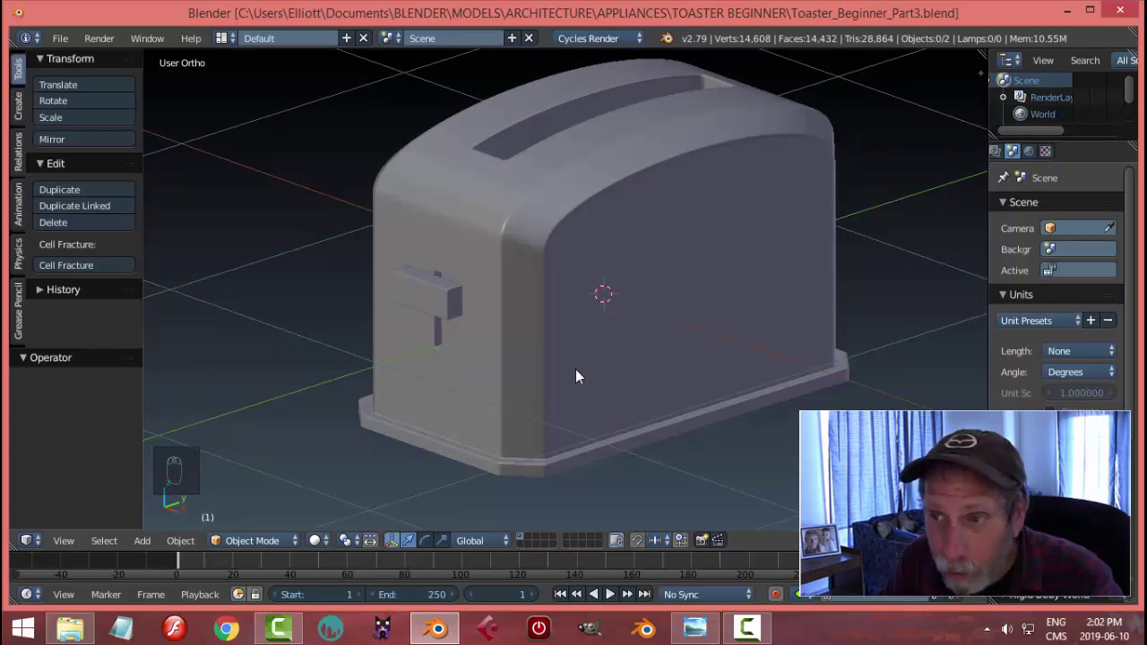
pyautogui.click(424, 290)
pyautogui.moveTo(482, 364); pyautogui.dragTo(461, 375, button='middle')
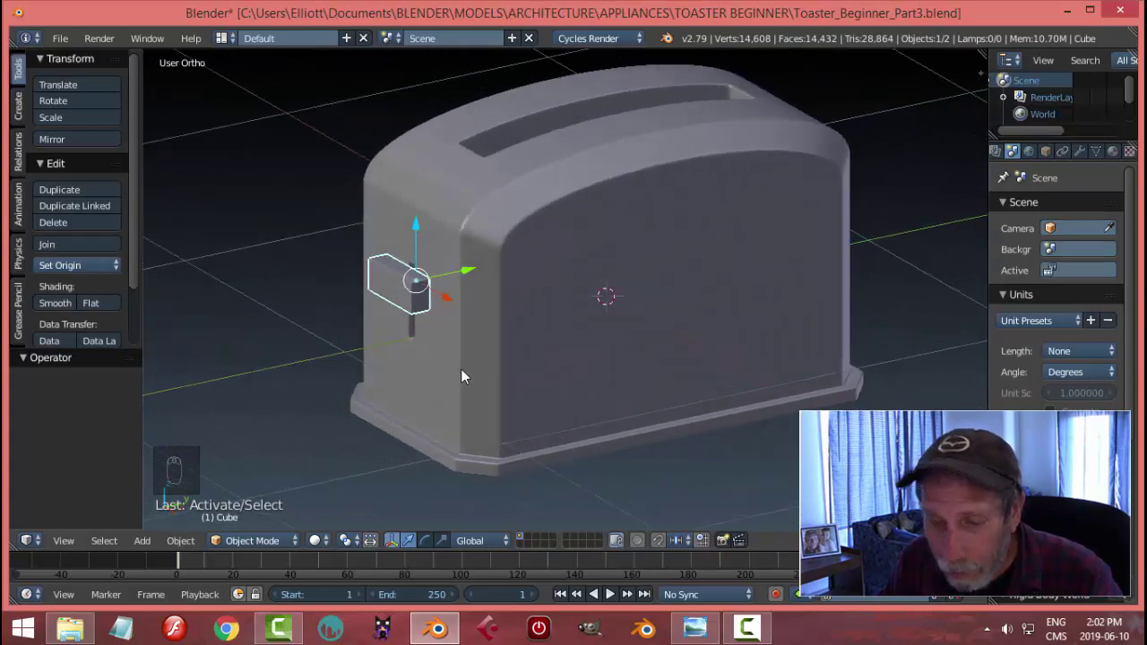
pyautogui.hotkey('shift', 's')
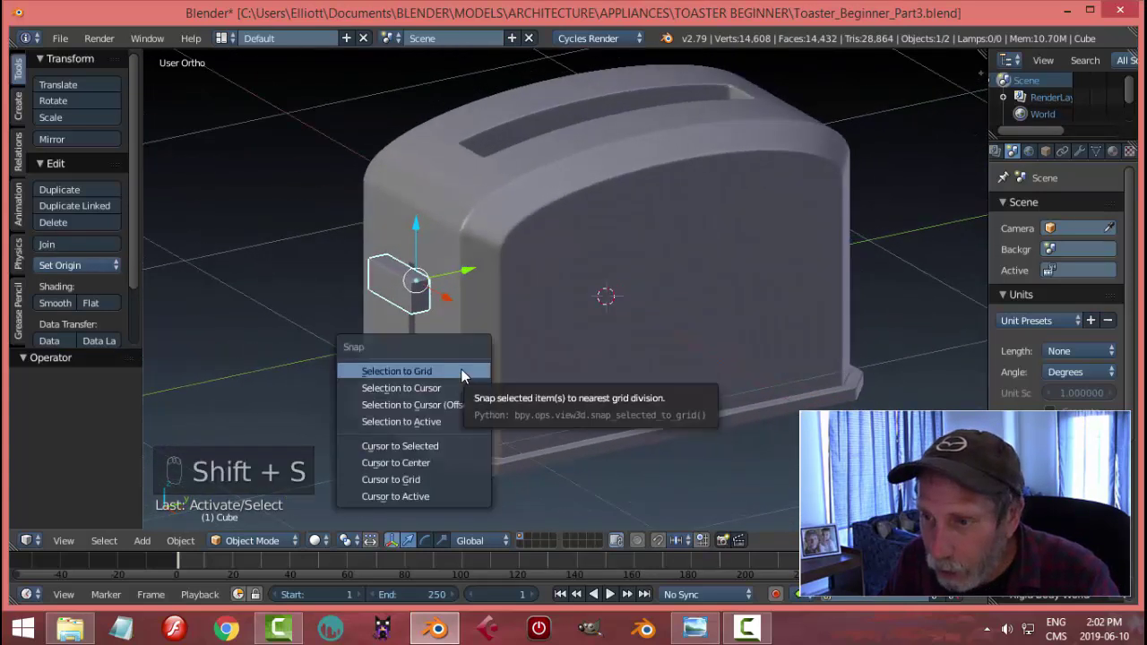
pyautogui.click(422, 447)
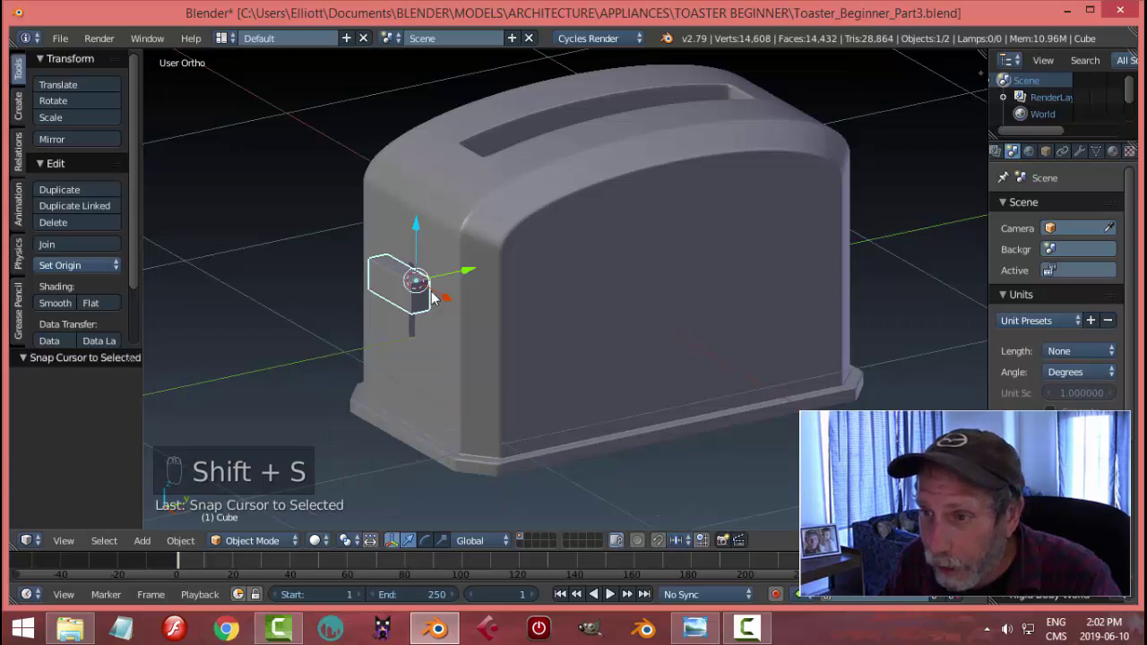
# Step: Add a mesh circle with 24 vertices at the 3D cursor on the lever
pyautogui.moveTo(410, 303); pyautogui.dragTo(655, 363, button='middle')
pyautogui.scroll(-2, 438, 310)
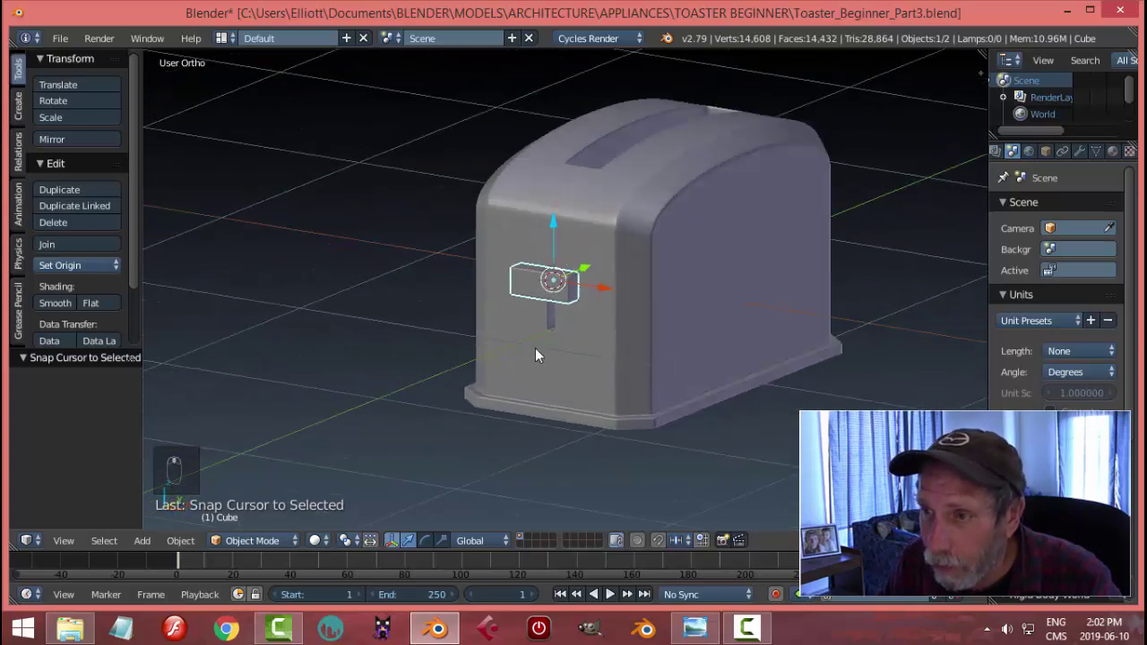
pyautogui.hotkey('shift', 'a')
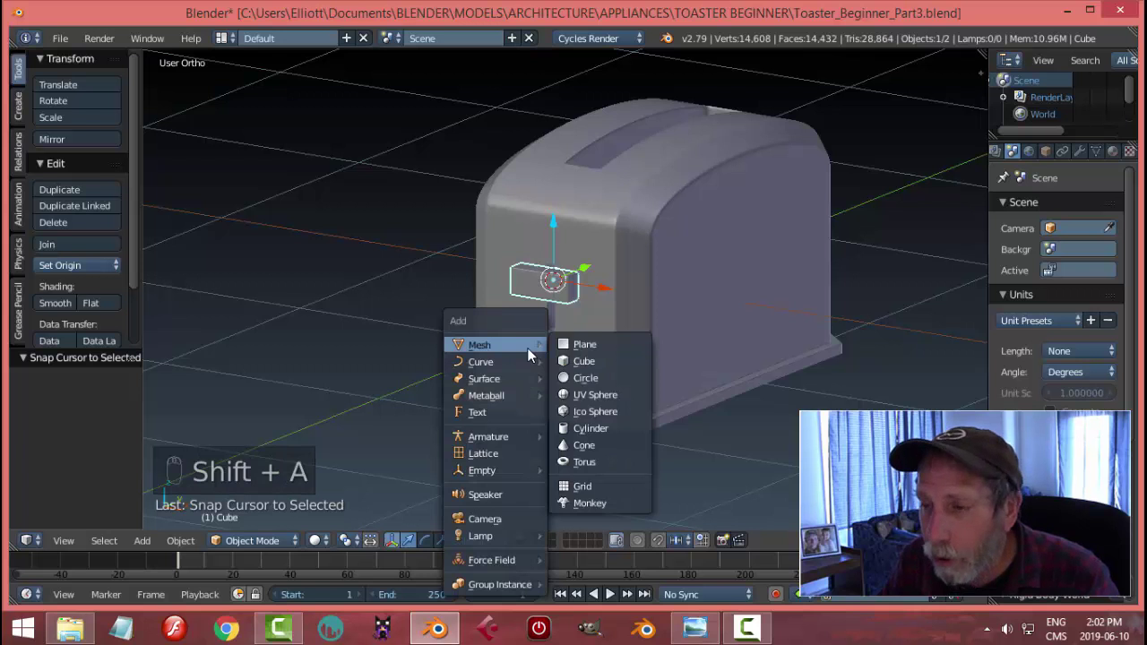
pyautogui.moveTo(493, 344)
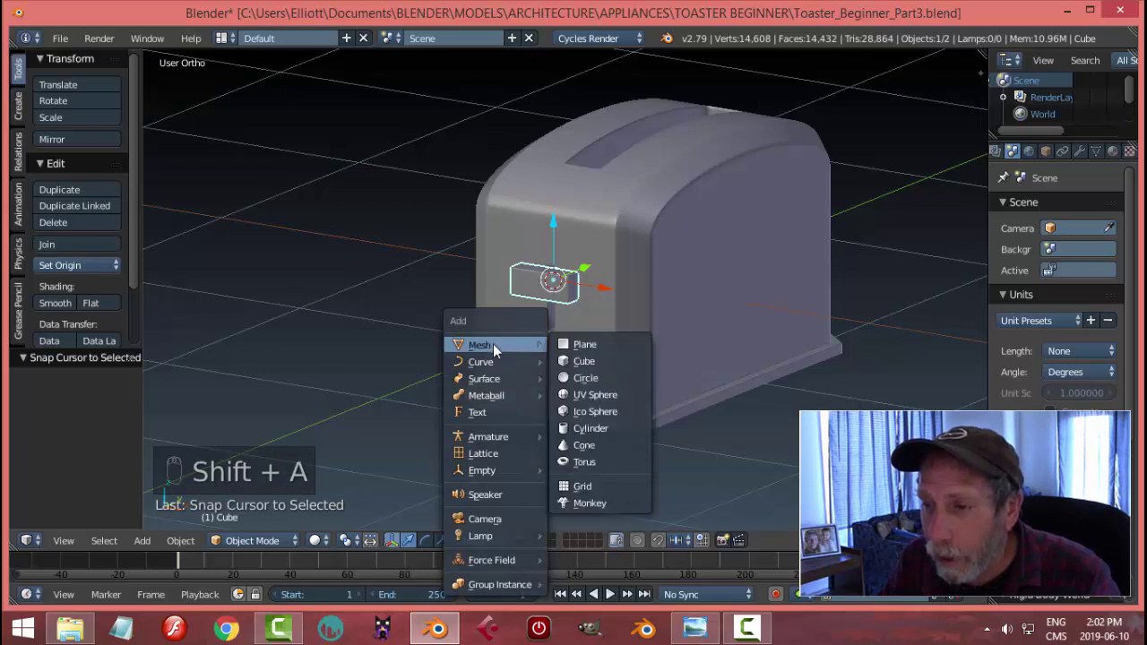
pyautogui.click(568, 377)
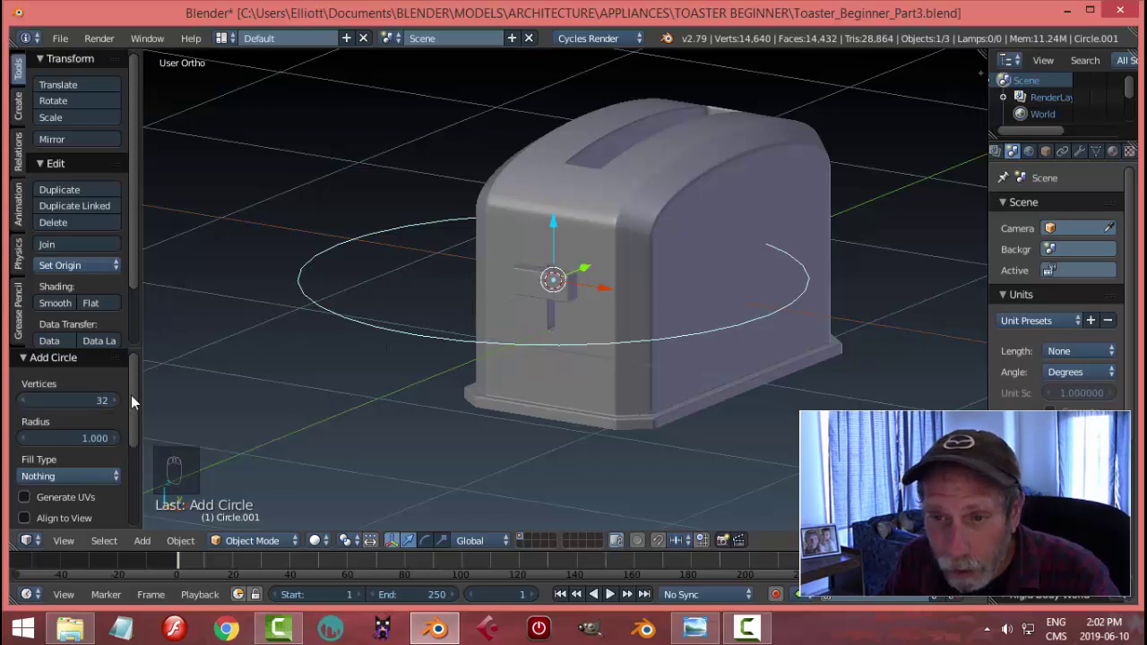
pyautogui.click(71, 401)
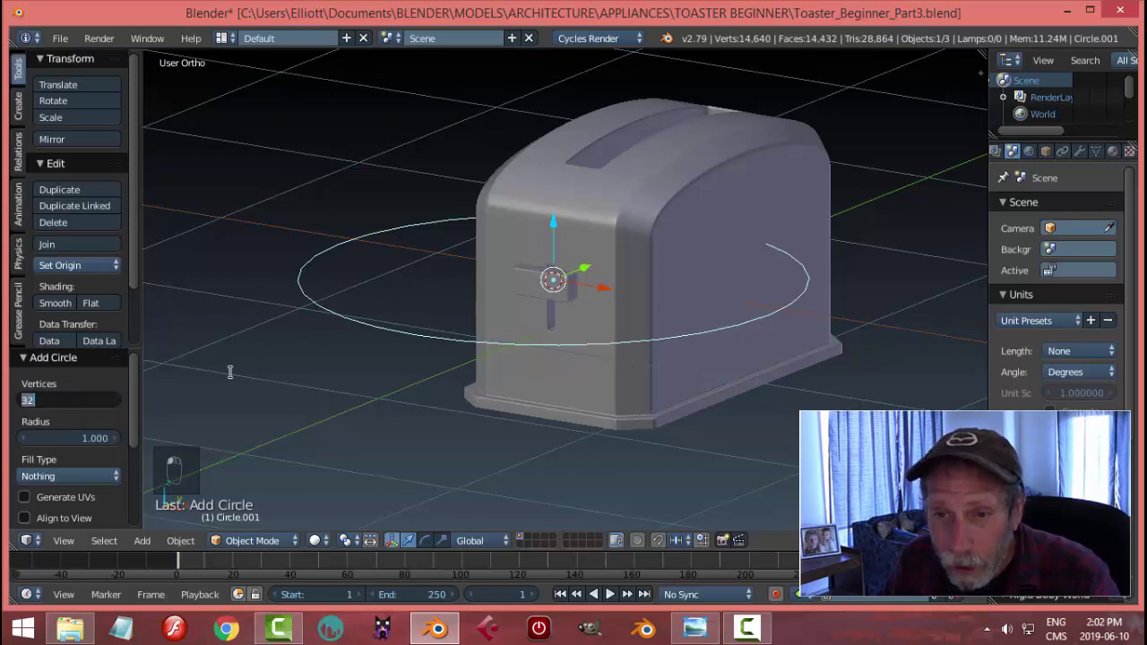
pyautogui.write('2')
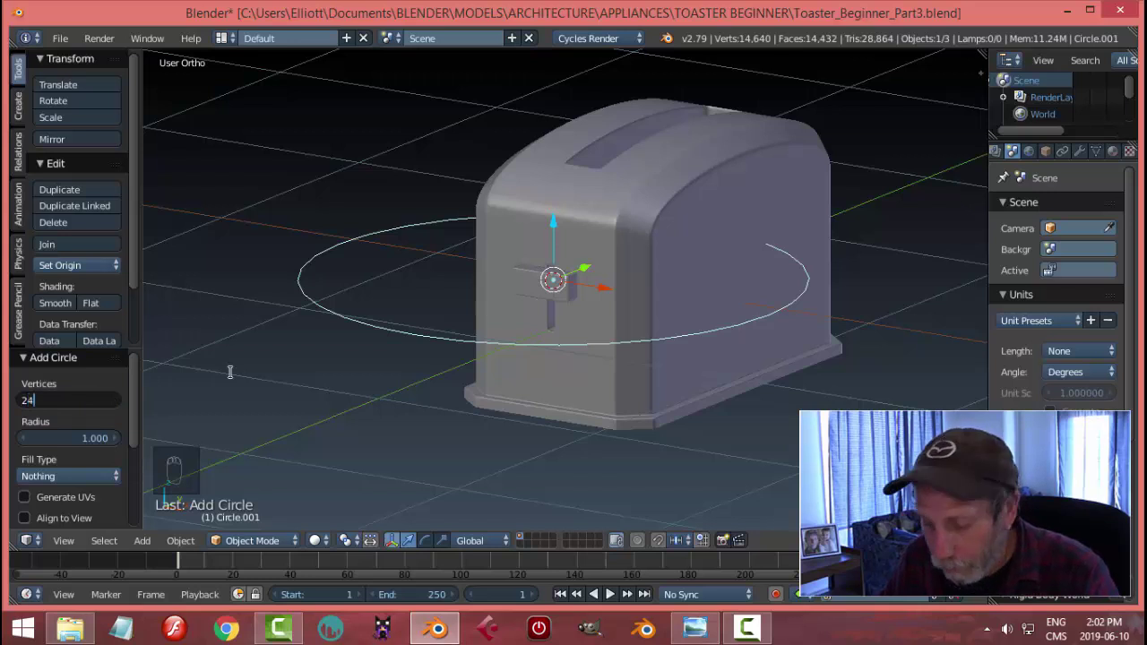
pyautogui.write('4')
pyautogui.press('Return')
# Step: Rotate the circle 90° about the X axis so it faces the toaster's front
pyautogui.moveTo(567, 360); pyautogui.dragTo(599, 364, button='middle')
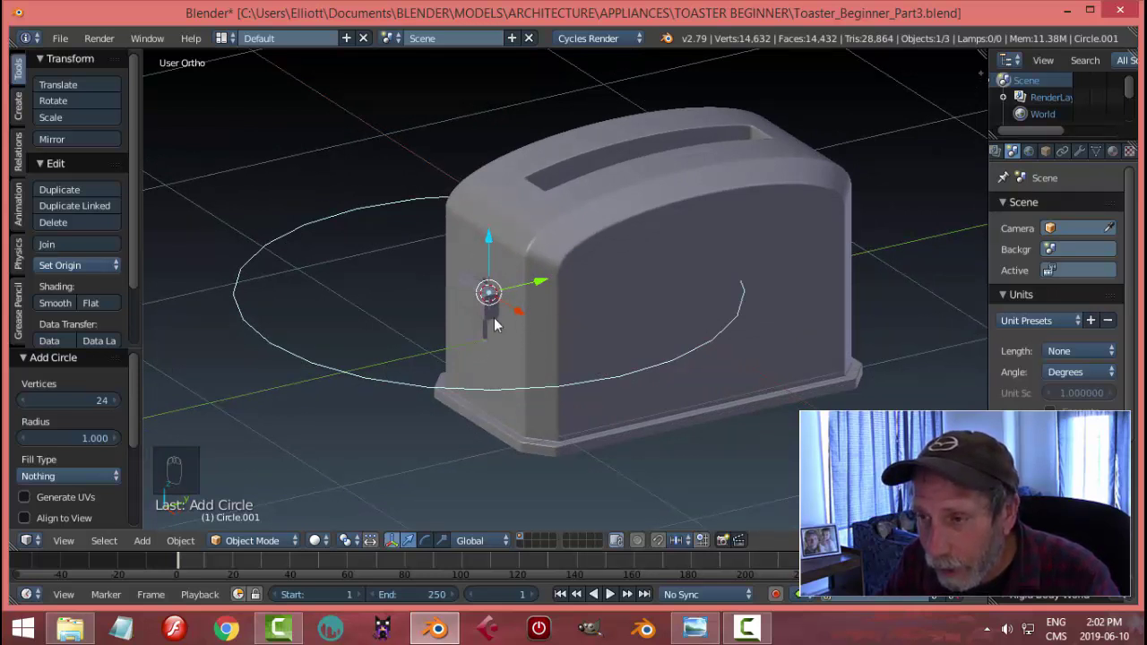
pyautogui.press('r')
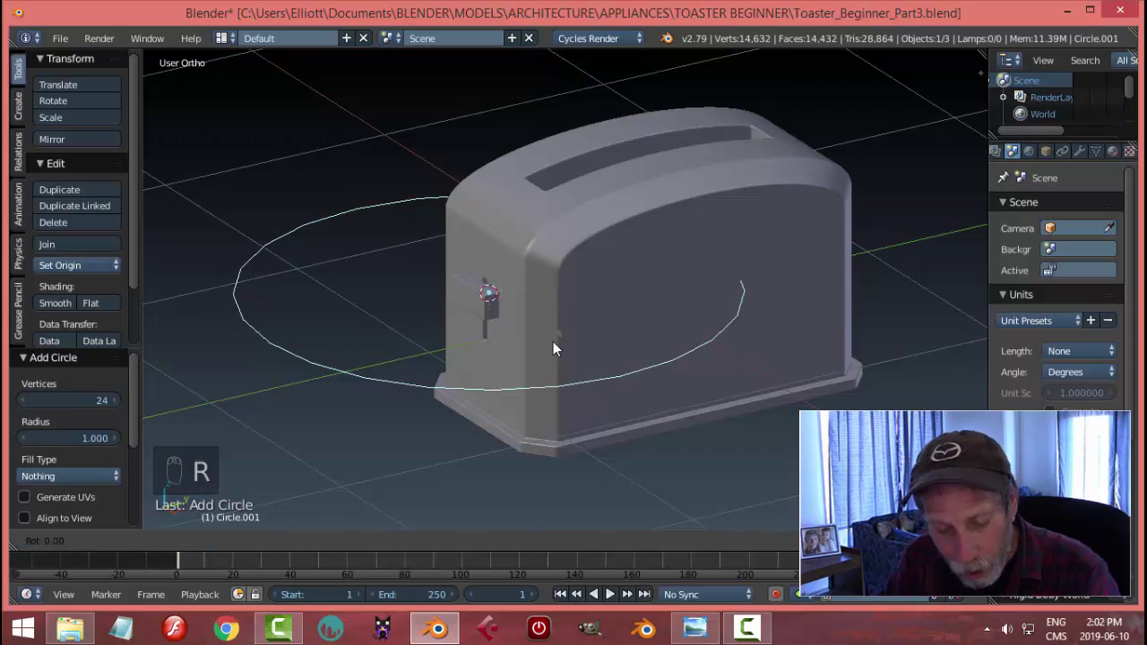
pyautogui.press('x')
pyautogui.press('9')
pyautogui.press('0')
pyautogui.press('Return')
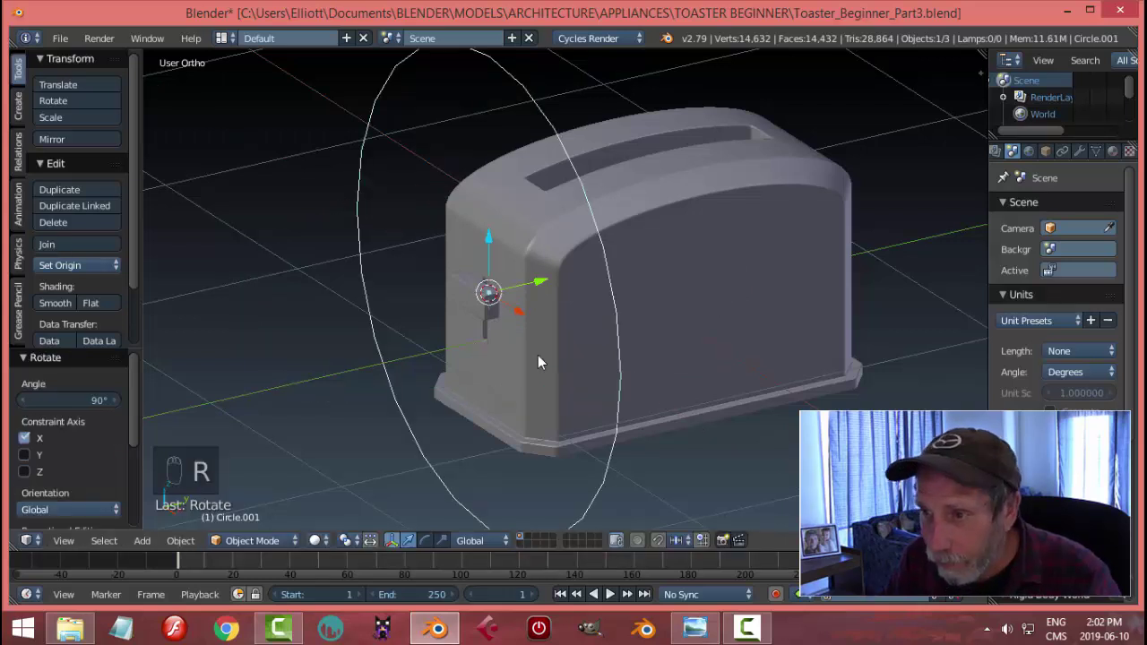
# Step: Enter Edit Mode on the circle with vertex selection and scale all its vertices down to about 0.132
pyautogui.moveTo(538, 357); pyautogui.dragTo(636, 337, button='middle')
pyautogui.scroll(-3, 635, 332)
pyautogui.moveTo(703, 309); pyautogui.dragTo(683, 323, button='middle')
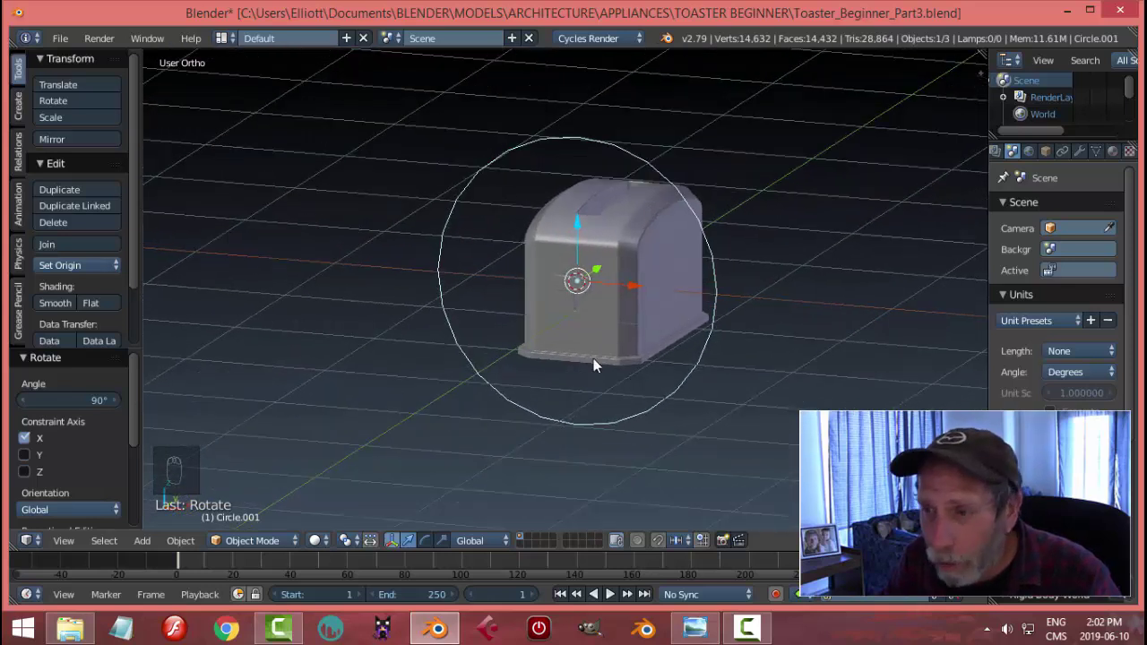
pyautogui.click(260, 542)
pyautogui.click(285, 501)
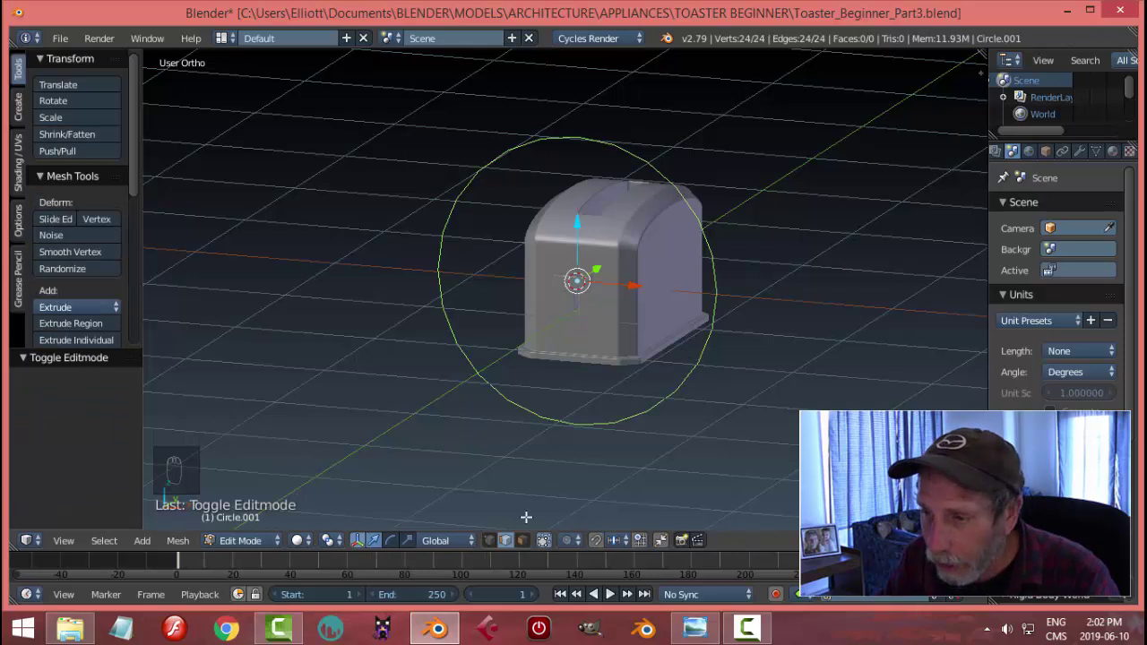
pyautogui.click(490, 541)
pyautogui.moveTo(538, 474); pyautogui.dragTo(774, 289, button='middle')
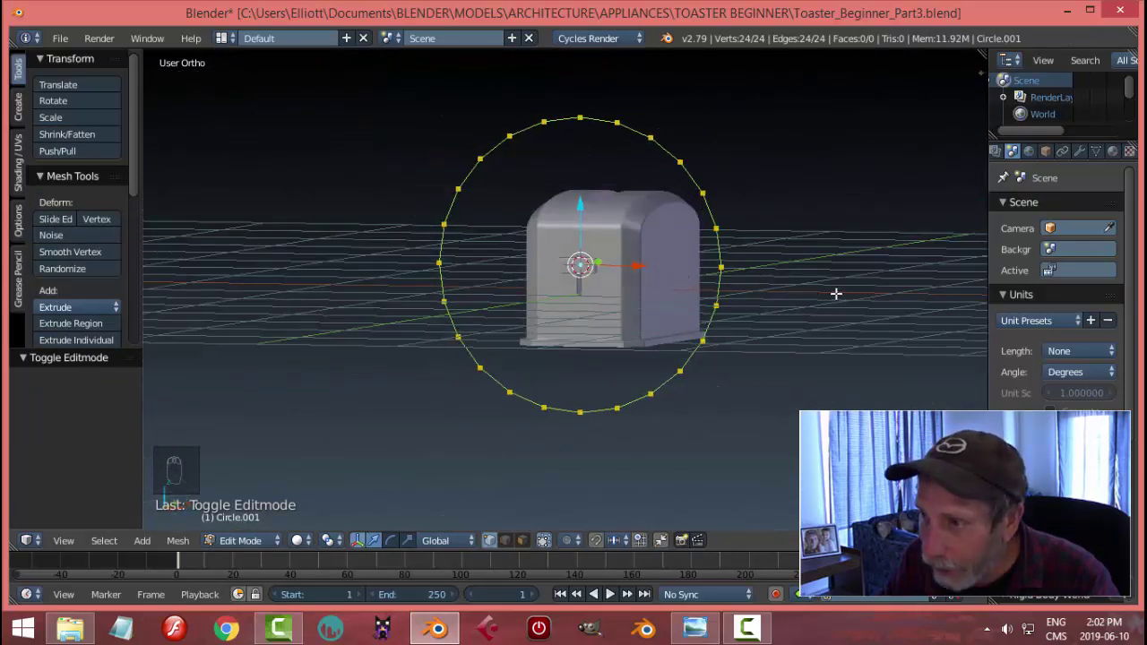
pyautogui.press('s')
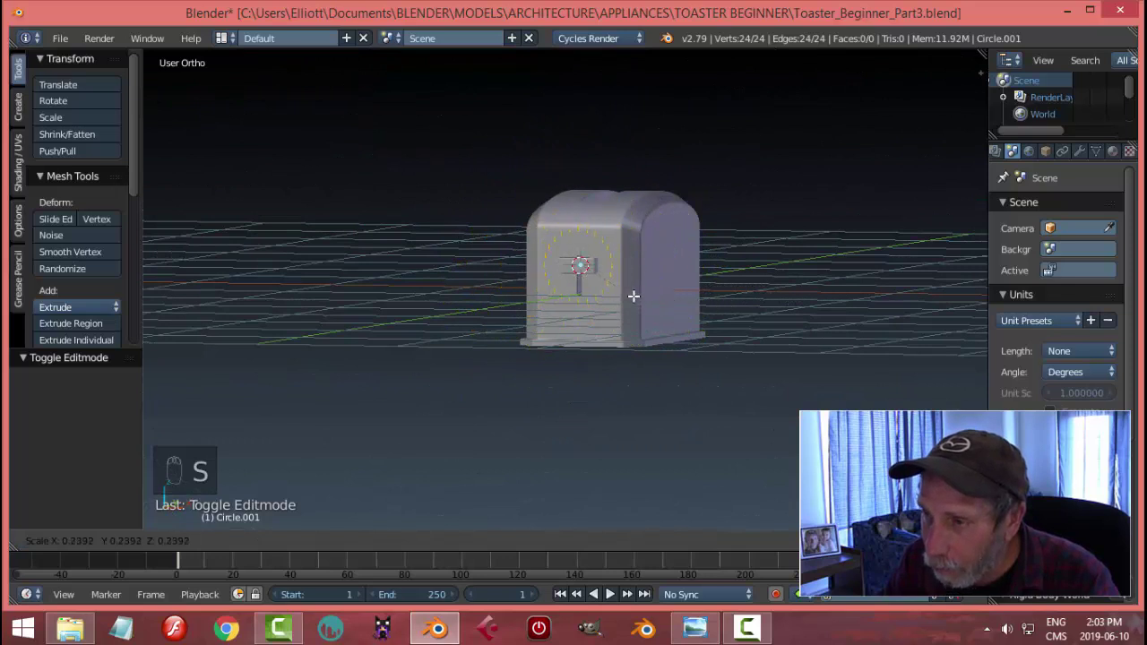
pyautogui.click(608, 284)
# Step: Move the circle slightly outward along Y and about 0.345 down along Z, below the lever slot
pyautogui.moveTo(615, 295); pyautogui.dragTo(554, 302, button='middle')
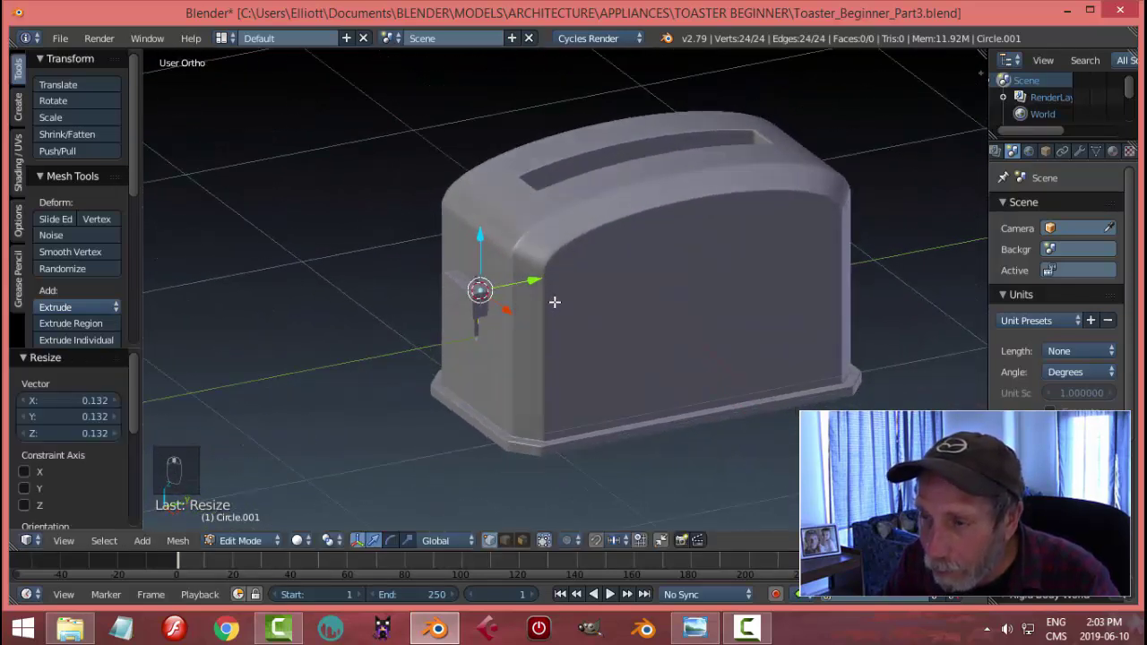
pyautogui.moveTo(534, 280); pyautogui.dragTo(526, 281)
pyautogui.moveTo(525, 281); pyautogui.dragTo(573, 278, button='middle')
pyautogui.moveTo(535, 235); pyautogui.dragTo(541, 315)
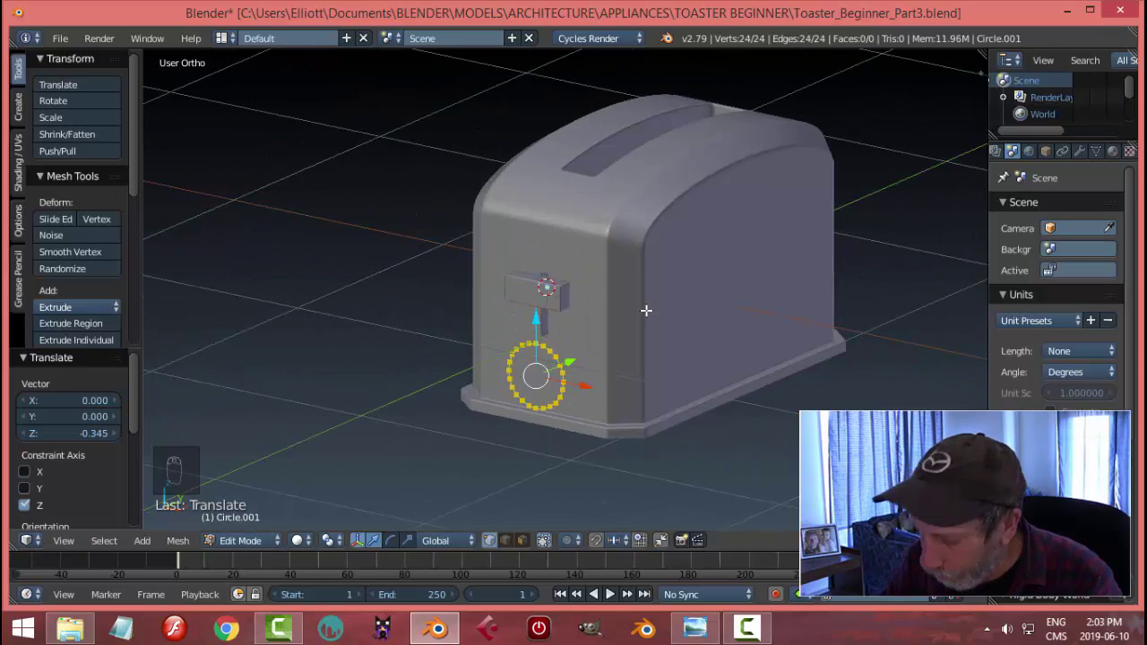
# Step: In front view, scale the circle to about 0.756 so it fits between the lever slot and the base
pyautogui.press('KP_1')
pyautogui.scroll(4, 646, 310)
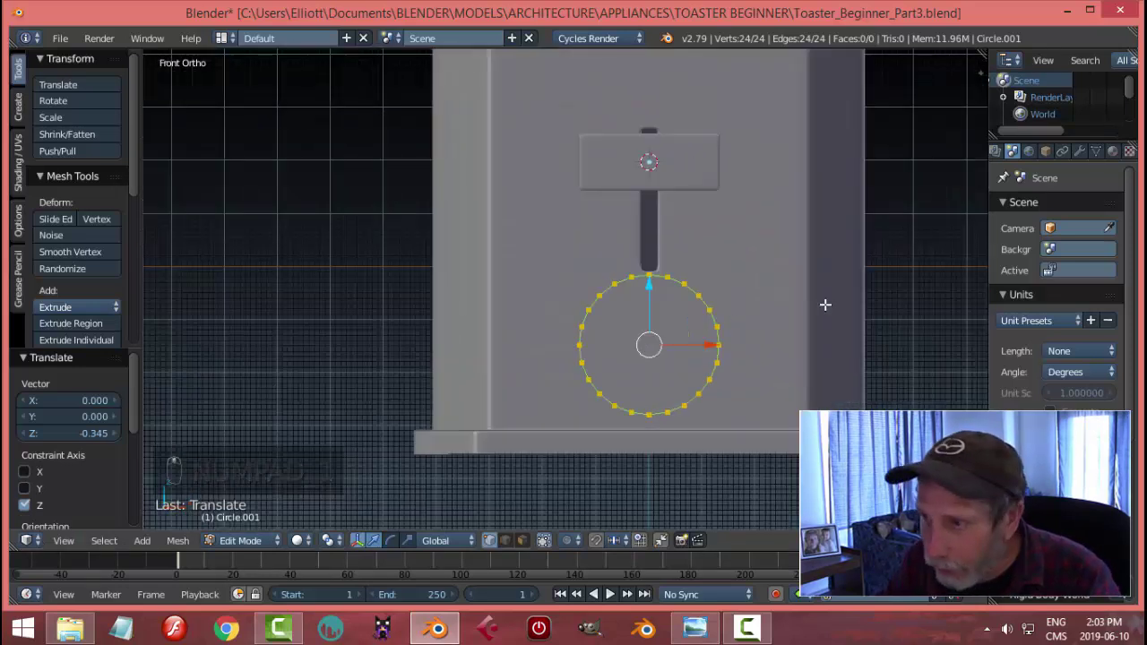
pyautogui.press('s')
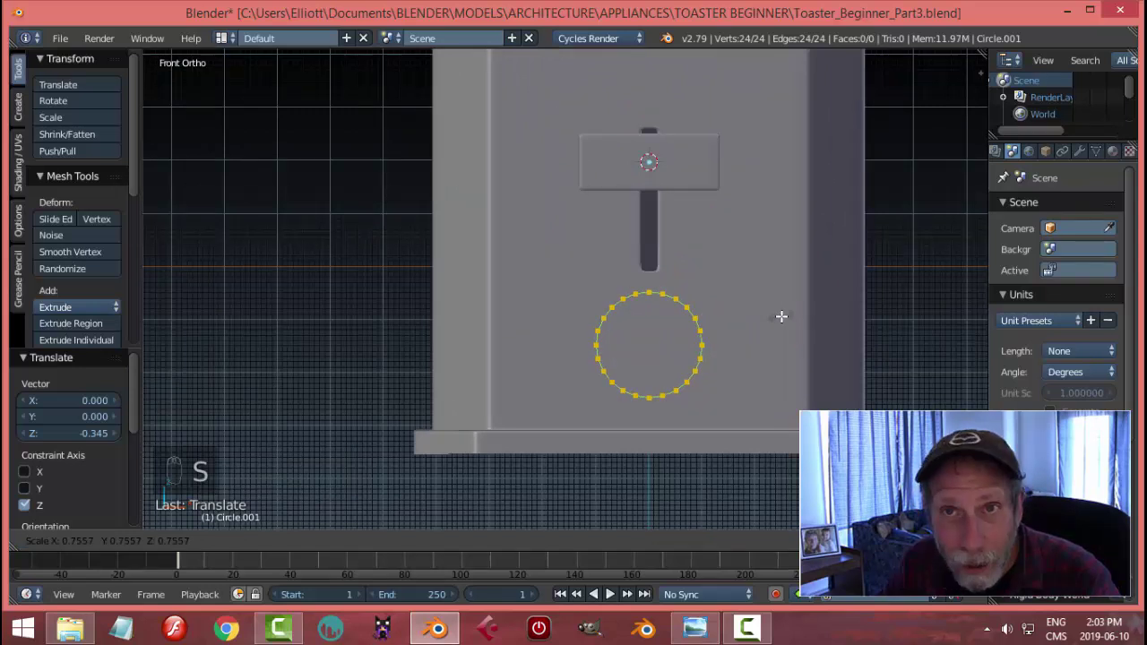
pyautogui.click(782, 317)
# Step: Move the circle about 0.048 along Y, closer to the toaster's front face
pyautogui.moveTo(834, 289); pyautogui.dragTo(645, 341, button='middle')
pyautogui.moveTo(586, 360); pyautogui.dragTo(611, 359)
pyautogui.moveTo(611, 359); pyautogui.dragTo(738, 332, button='middle')
pyautogui.moveTo(820, 326); pyautogui.dragTo(676, 343, button='middle')
pyautogui.scroll(1, 677, 343)
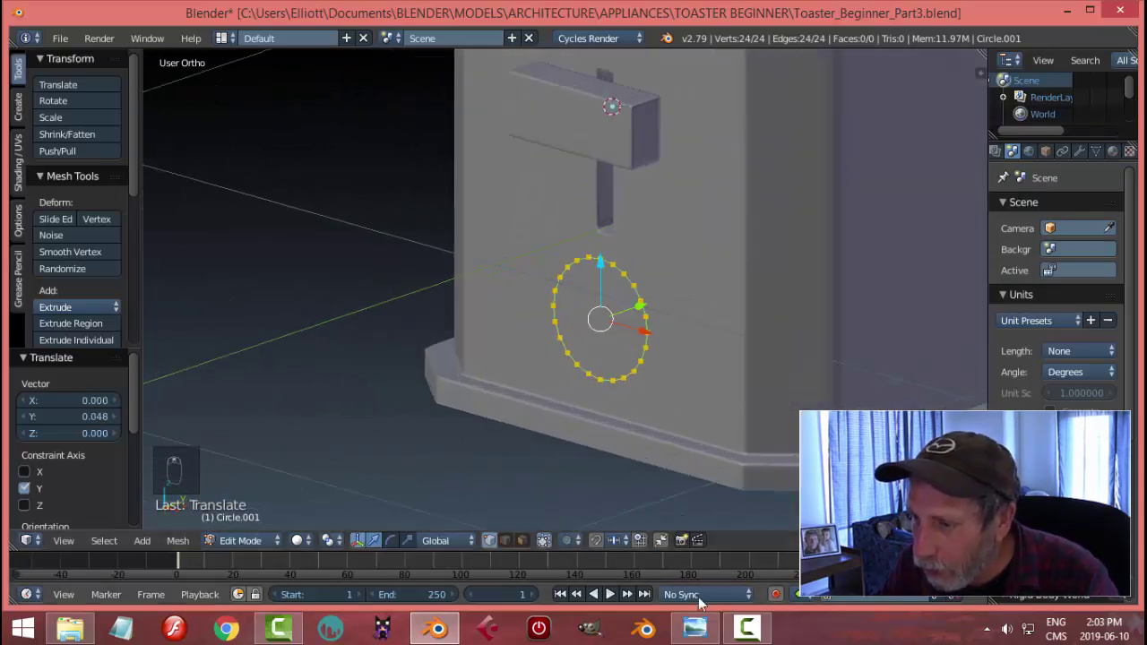
# Step: Check the knob in the reference photo, and in Blender extrude the circle in place and scale the new ring to about 0.724
pyautogui.click(695, 627)
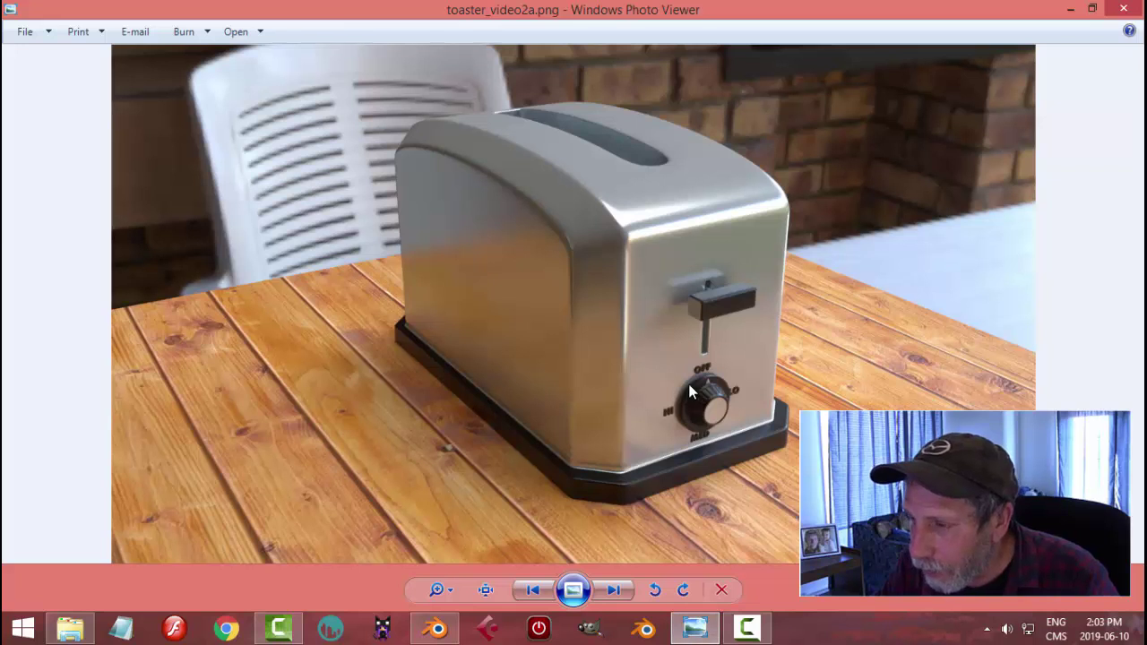
pyautogui.scroll(1, 705, 405)
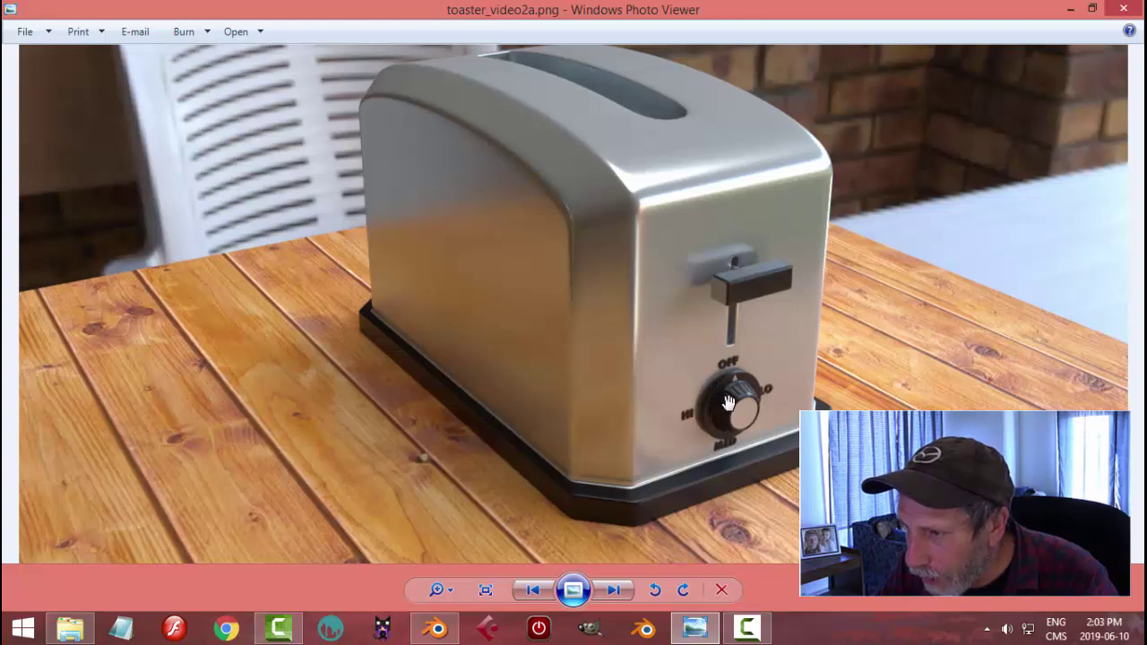
pyautogui.click(436, 628)
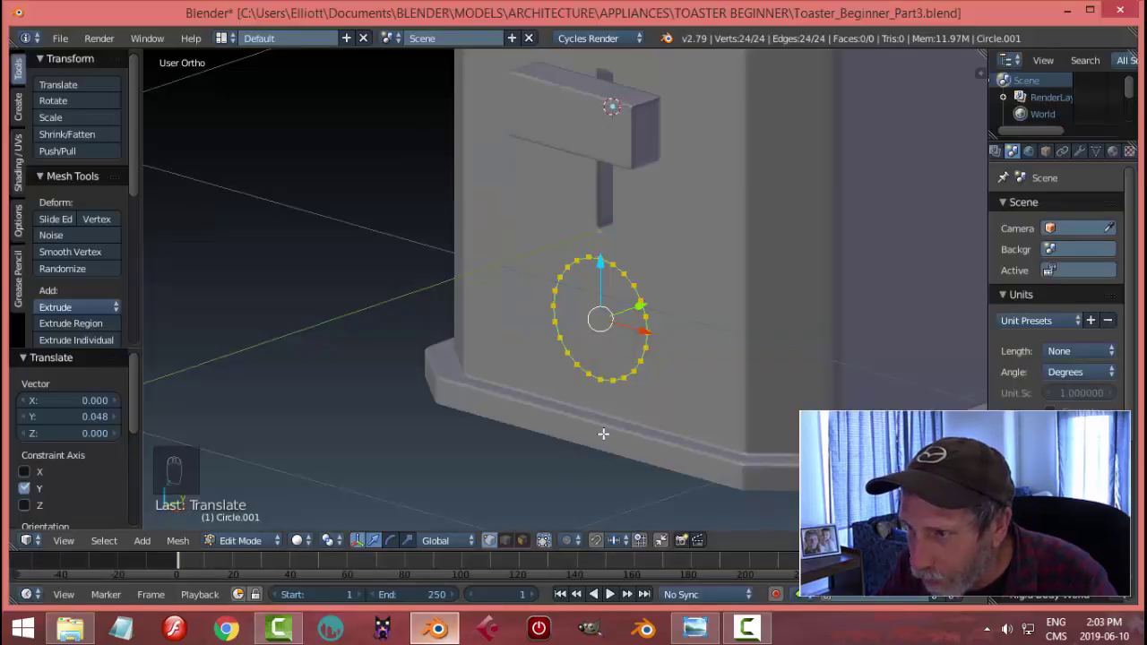
pyautogui.moveTo(601, 444); pyautogui.dragTo(701, 395, button='middle')
pyautogui.press('e')
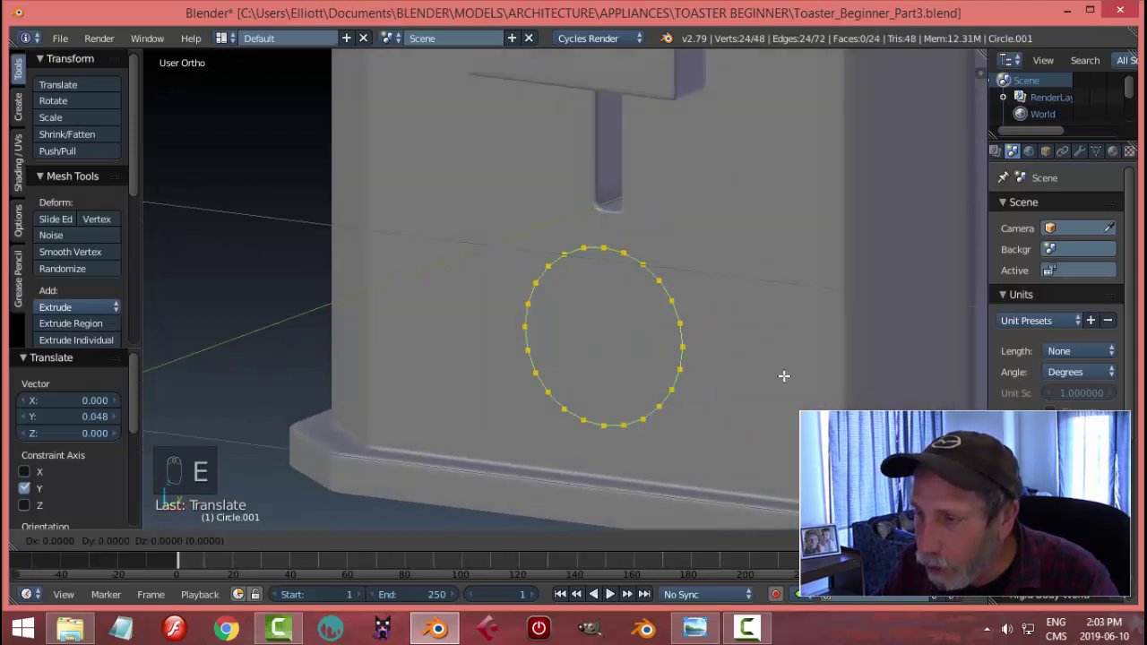
pyautogui.rightClick(784, 376)
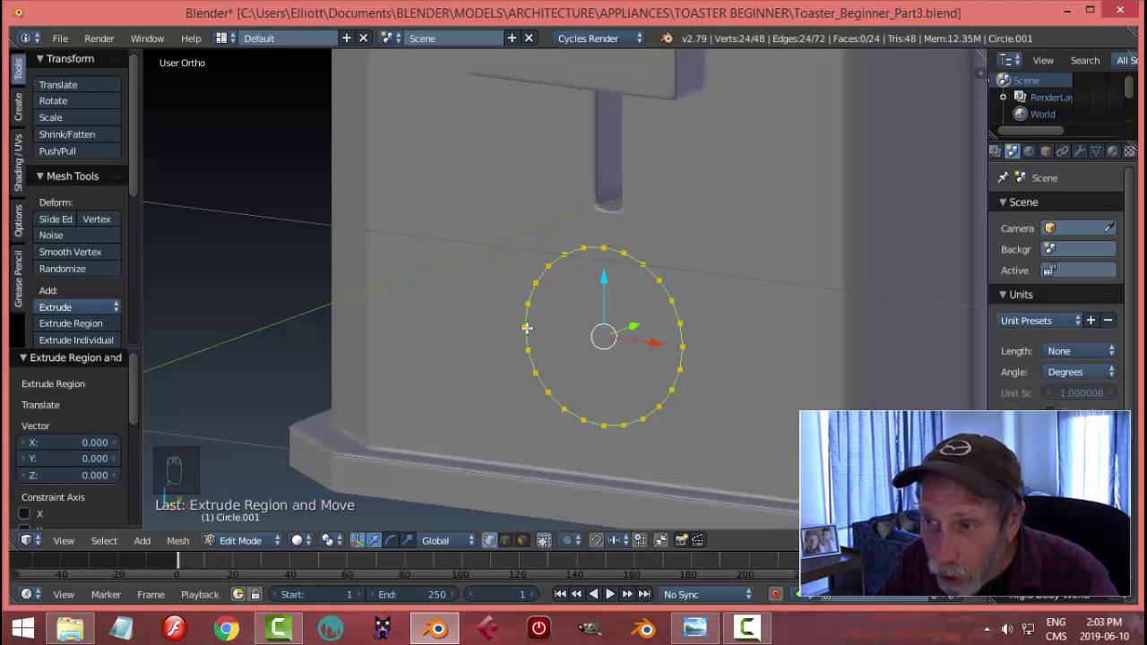
pyautogui.press('s')
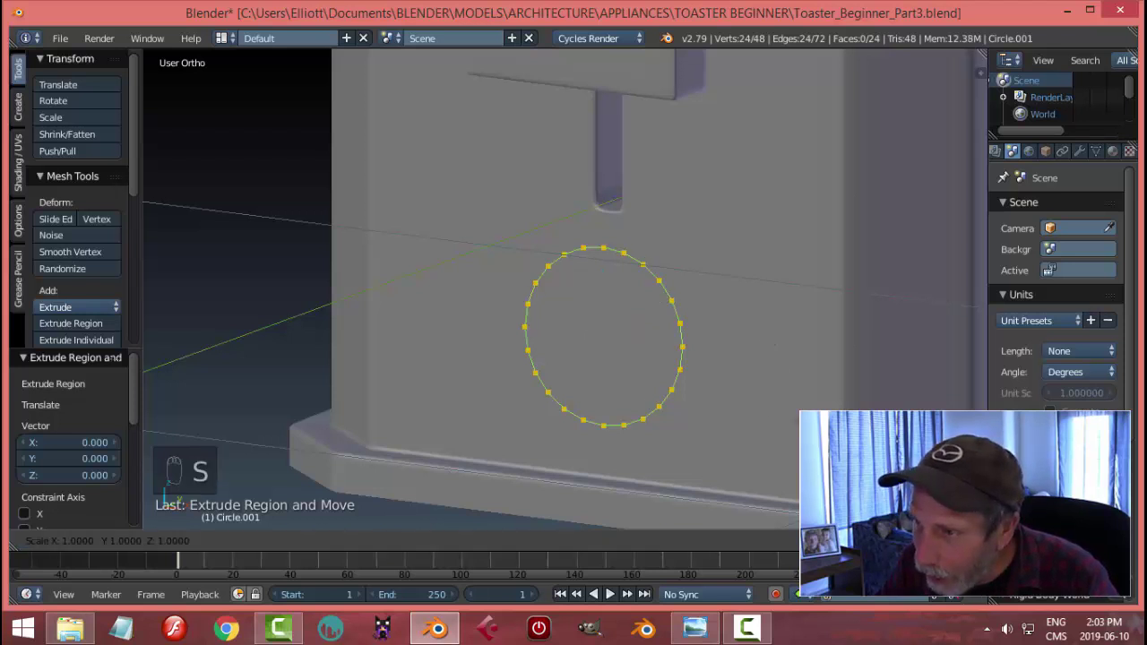
pyautogui.click(755, 389)
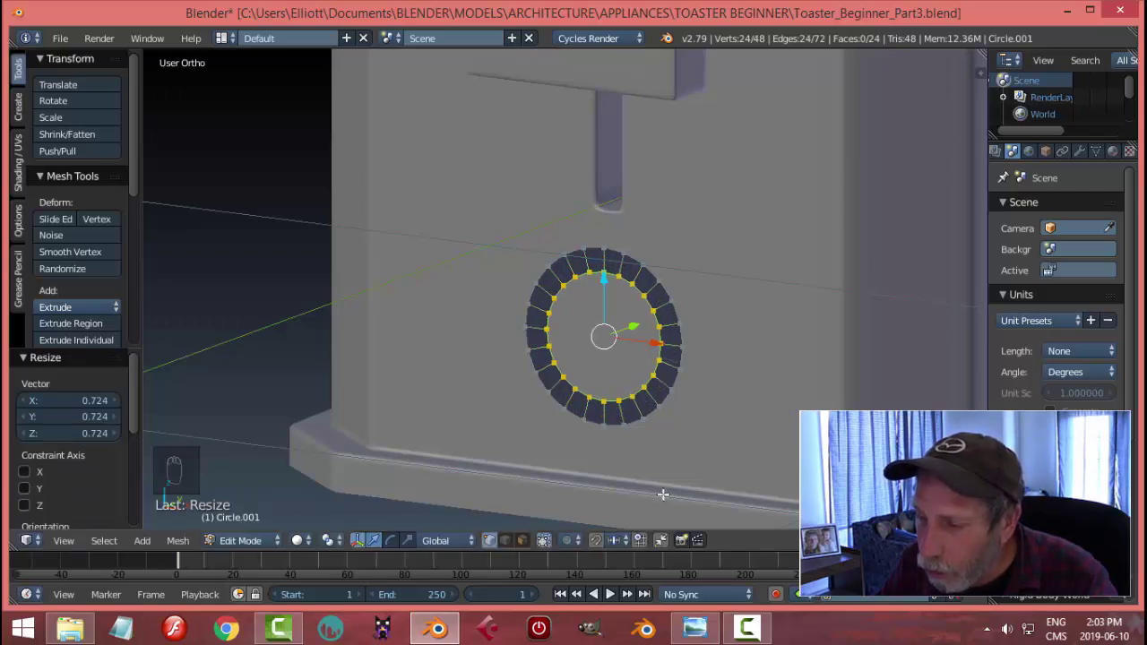
# Step: Check the reference photo again and extrude the inner ring about 0.051 outward from the toaster along negative Y to form the knob's body
pyautogui.click(694, 628)
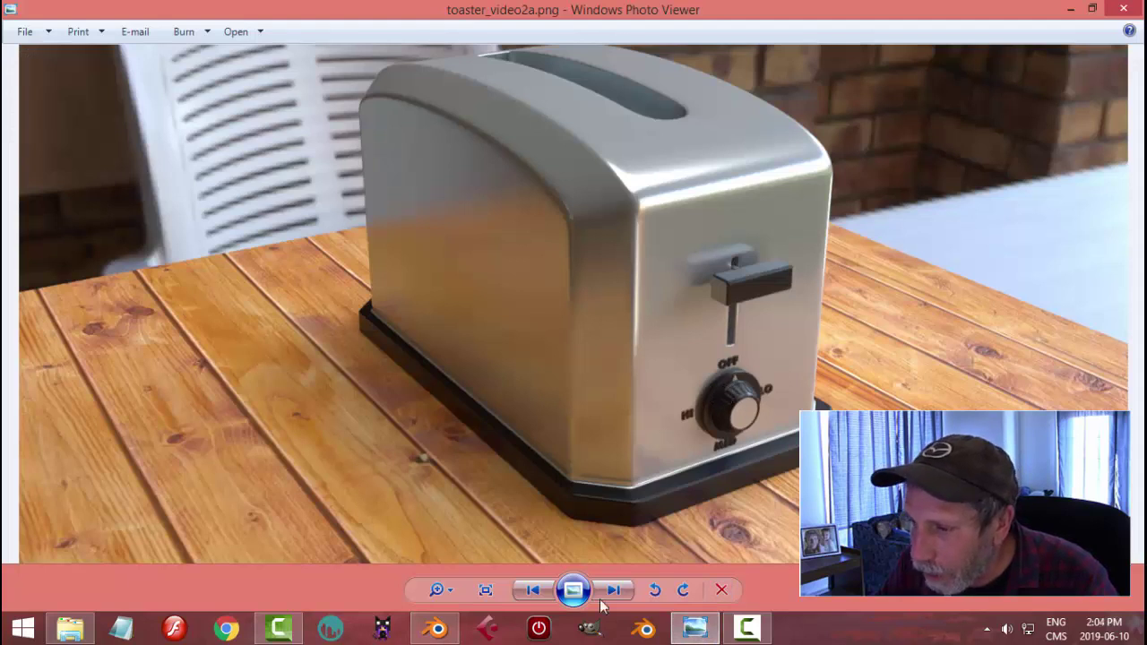
pyautogui.click(436, 628)
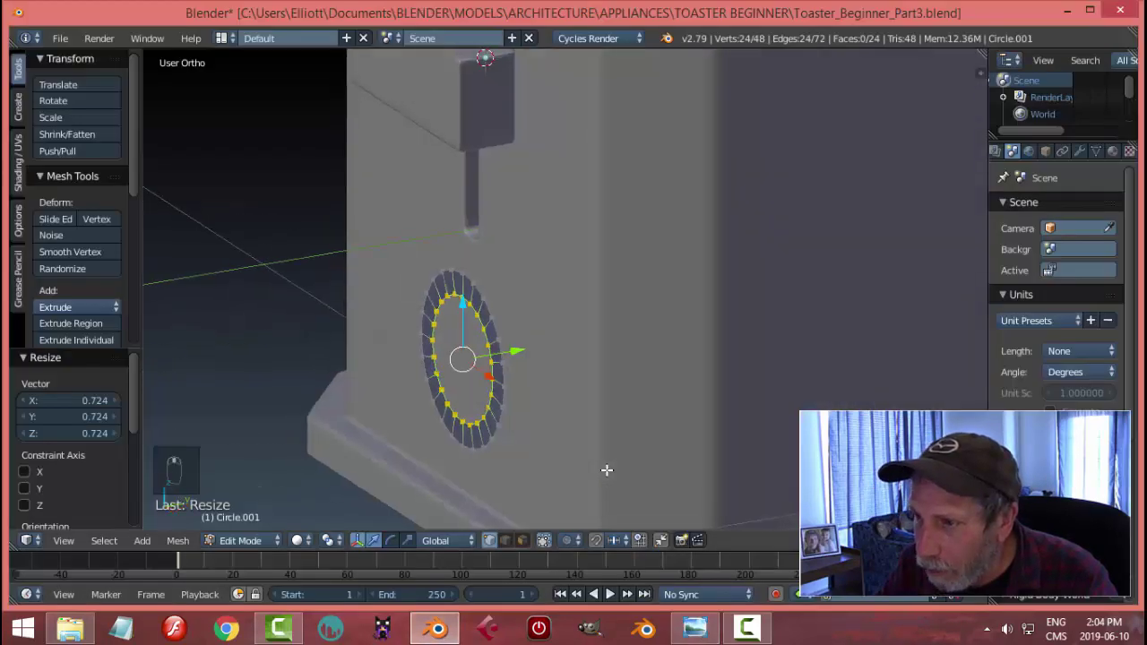
pyautogui.keyDown('shift'); pyautogui.moveTo(644, 459); pyautogui.dragTo(730, 397, button='middle'); pyautogui.keyUp('shift')
pyautogui.scroll(2, 747, 437)
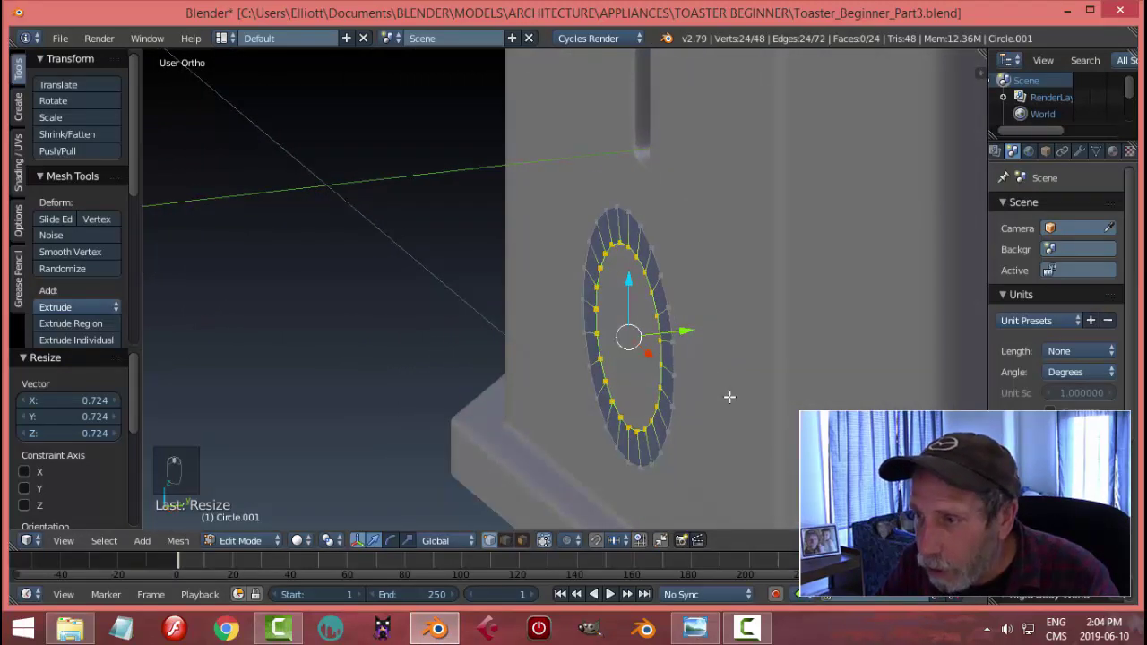
pyautogui.moveTo(657, 405); pyautogui.dragTo(718, 407, button='middle')
pyautogui.press('e')
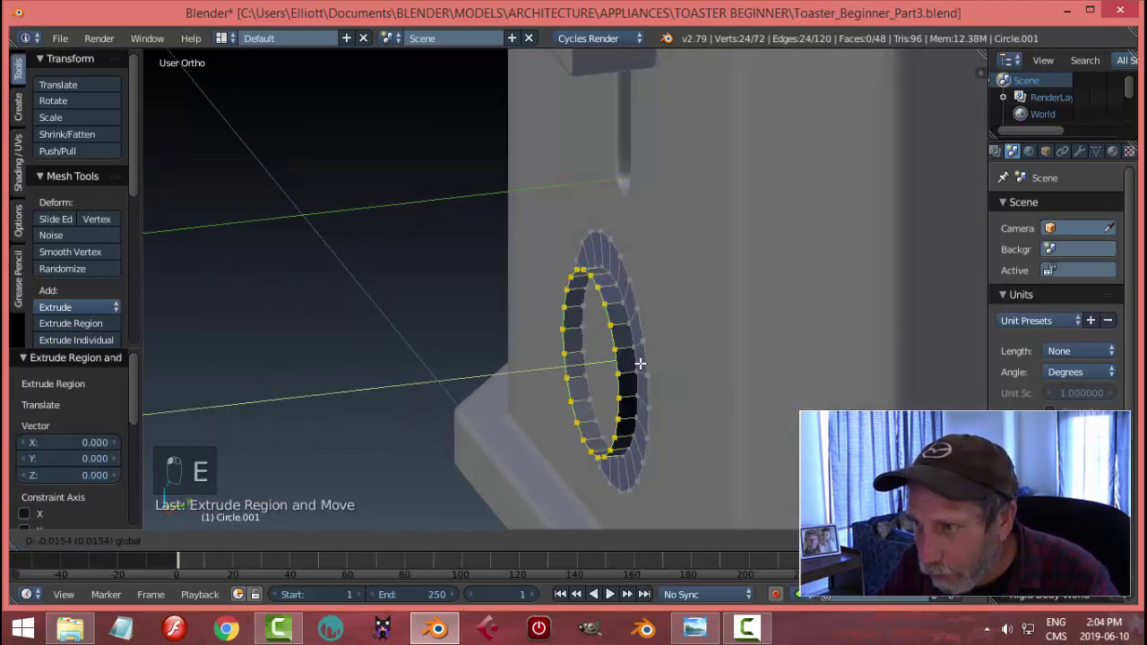
pyautogui.click(605, 381)
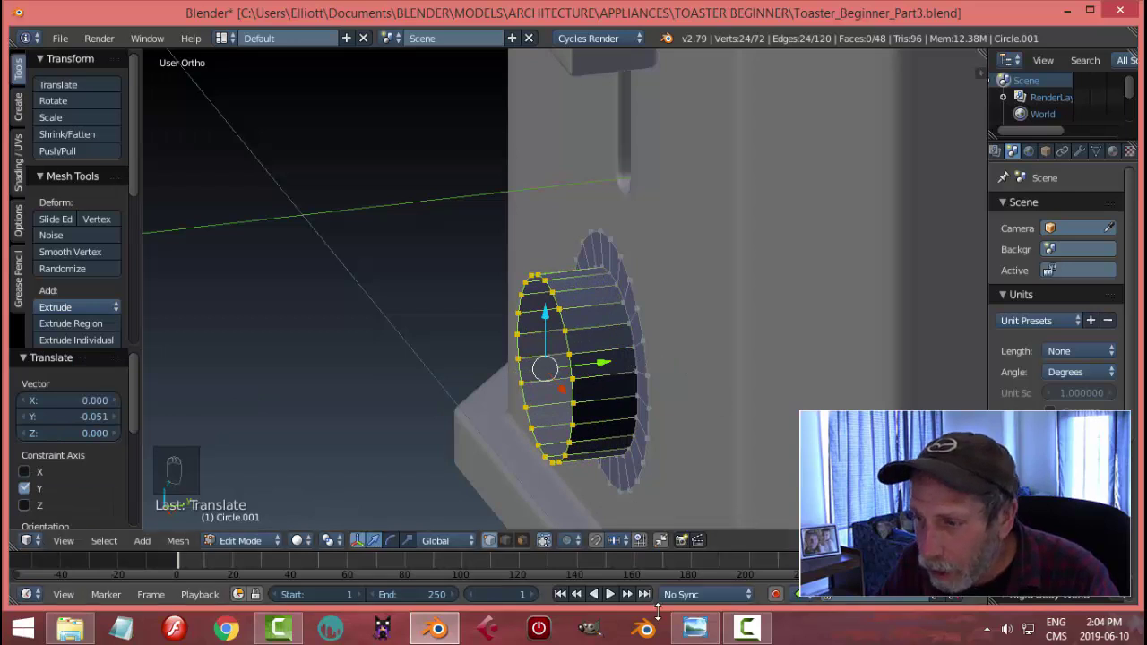
# Step: Compare with the reference photo and scale the knob's front ring to about 0.823 so that the body tapers outward
pyautogui.click(696, 627)
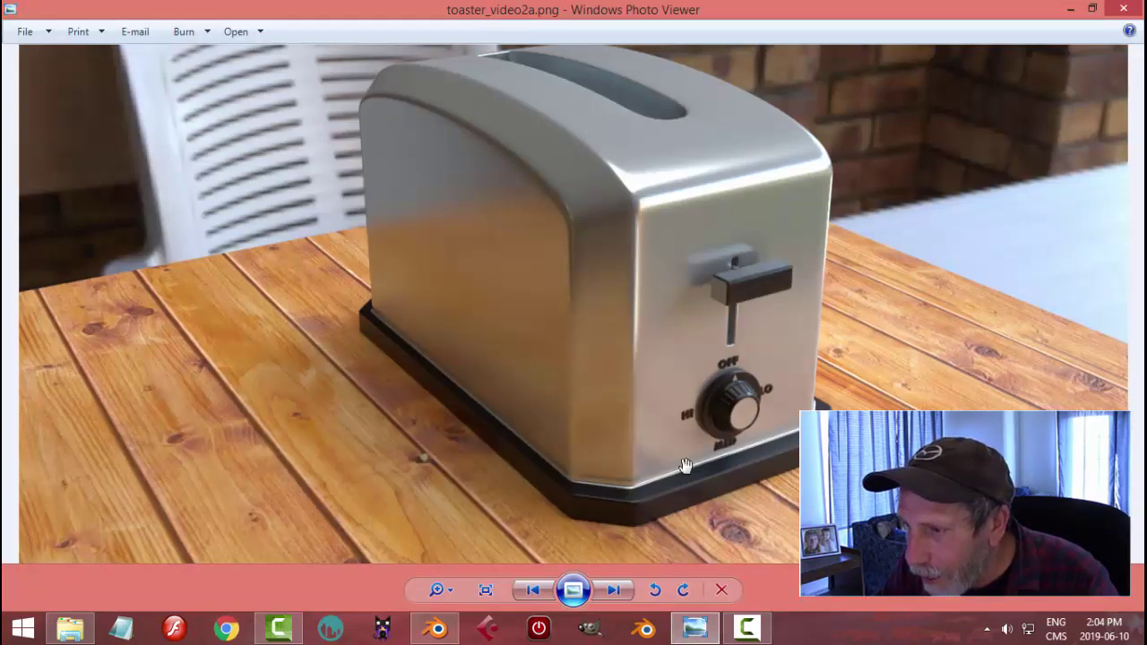
pyautogui.click(438, 628)
pyautogui.press('s')
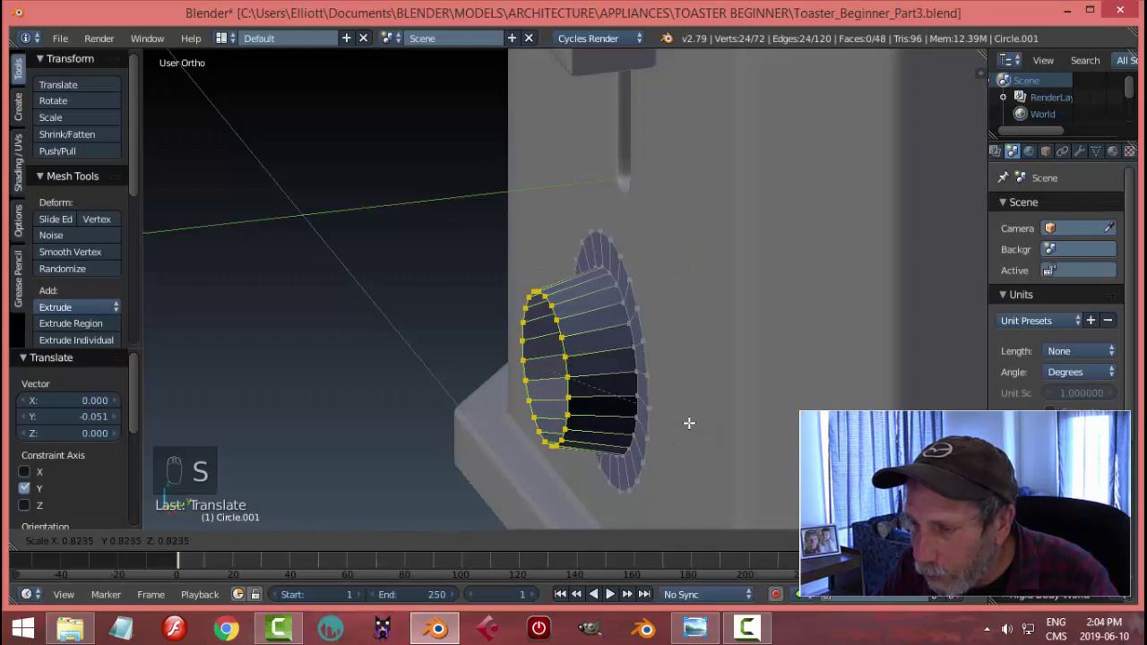
pyautogui.click(689, 423)
# Step: Inspect the knob's face shading from several sides, and recalculate the normals of the whole knob mesh to the outside
pyautogui.moveTo(687, 422); pyautogui.dragTo(706, 369, button='middle')
pyautogui.moveTo(726, 347); pyautogui.dragTo(707, 366, button='middle')
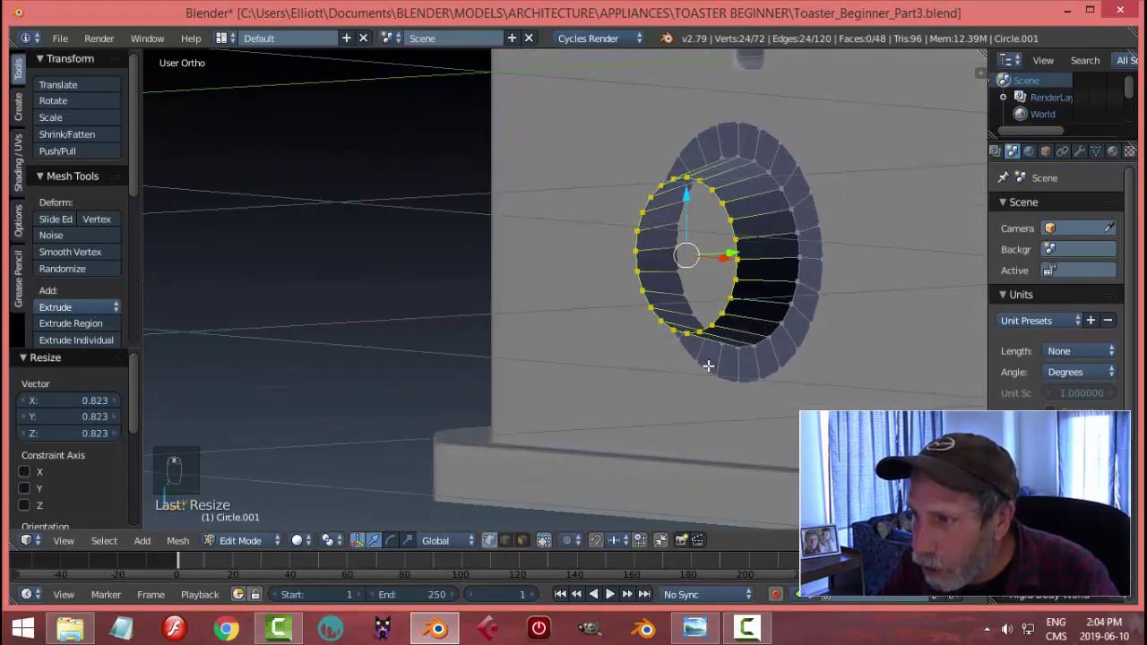
pyautogui.scroll(3, 776, 344)
pyautogui.moveTo(834, 322); pyautogui.dragTo(672, 286, button='middle')
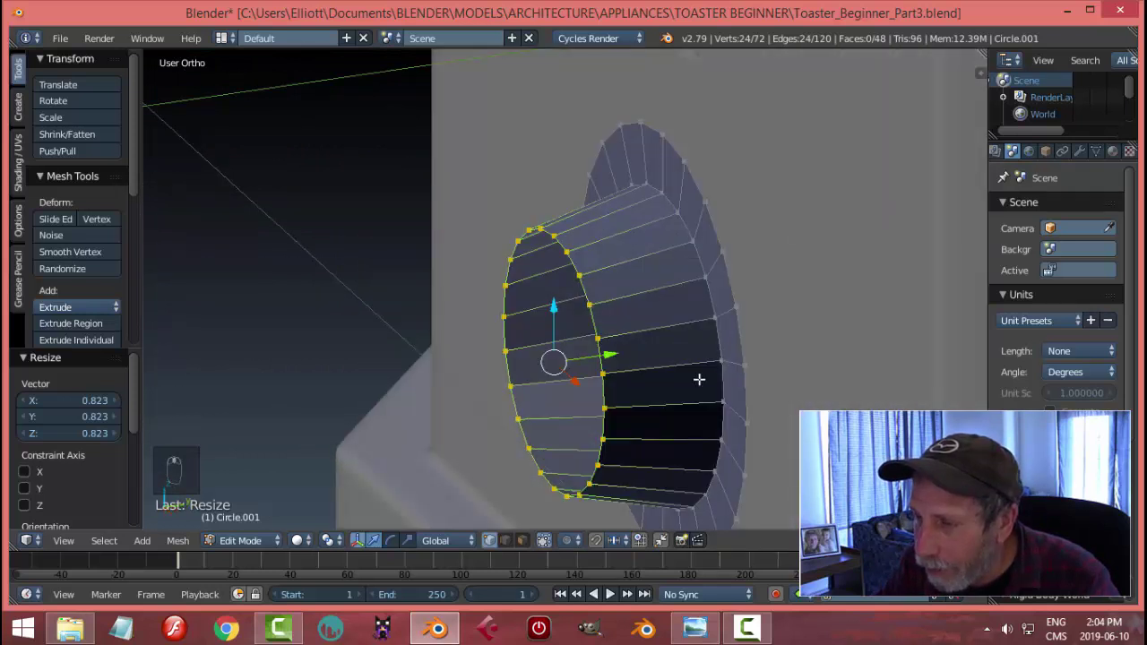
pyautogui.keyDown('shift'); pyautogui.moveTo(699, 379); pyautogui.dragTo(702, 336, button='middle'); pyautogui.keyUp('shift')
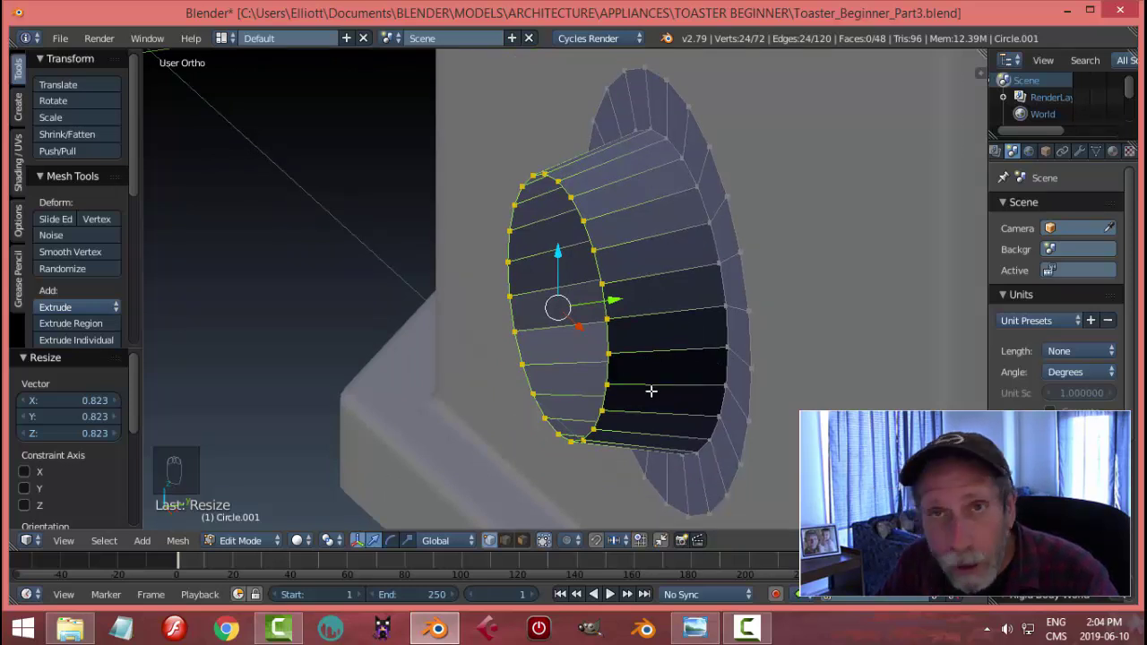
pyautogui.moveTo(647, 380); pyautogui.dragTo(342, 364, button='middle')
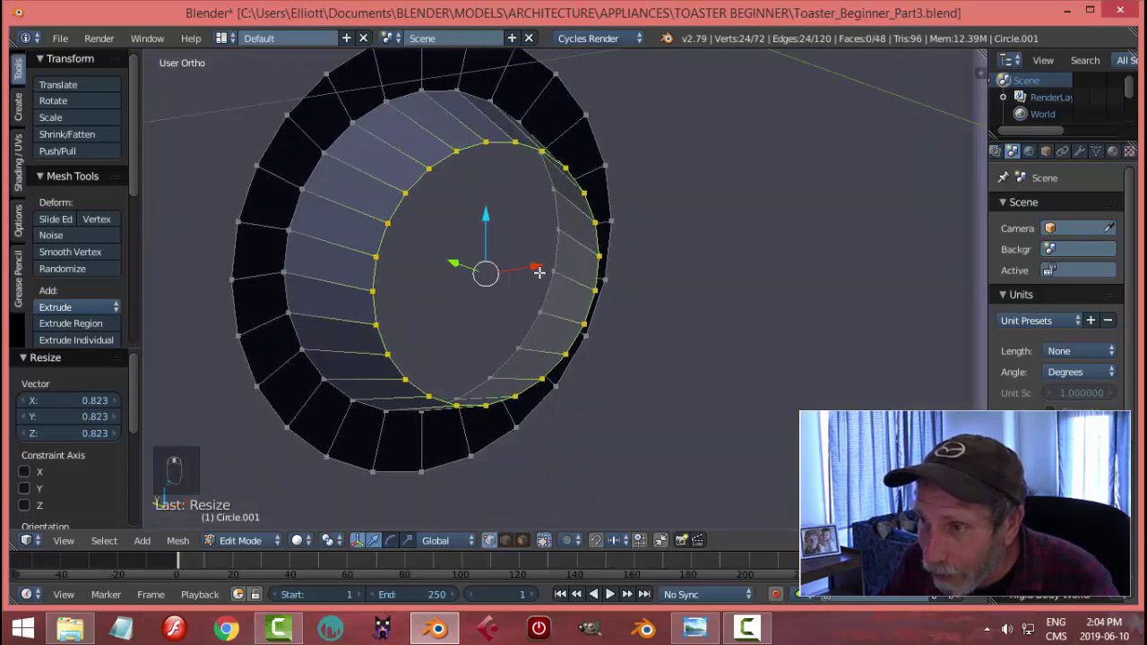
pyautogui.moveTo(538, 272); pyautogui.dragTo(587, 327, button='middle')
pyautogui.press('a')
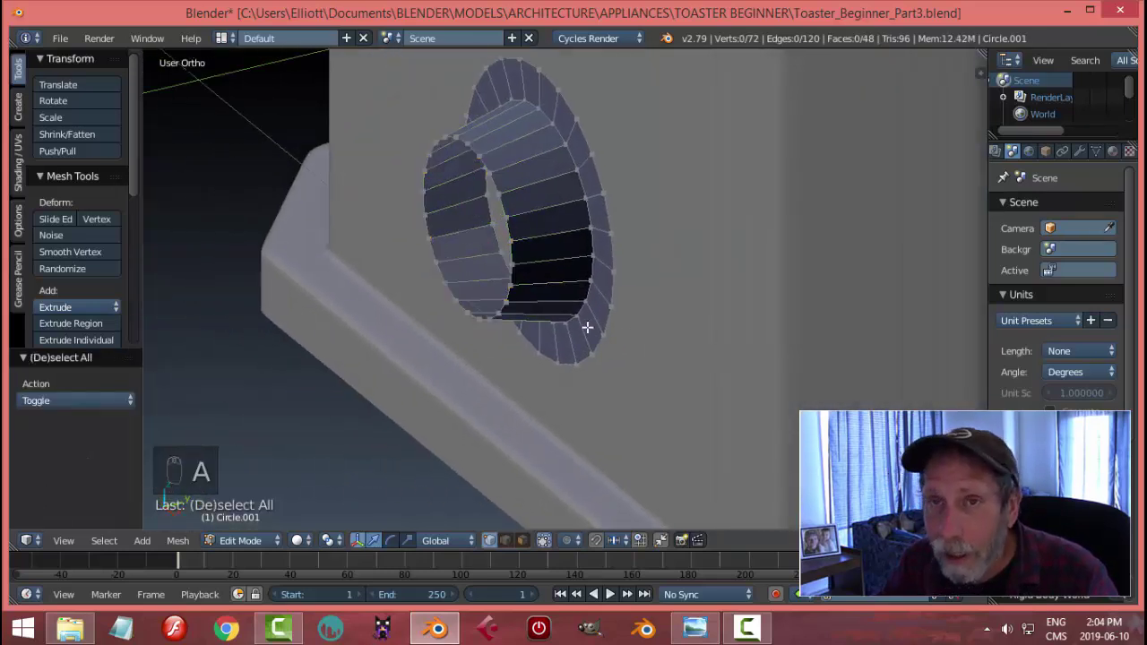
pyautogui.press('a')
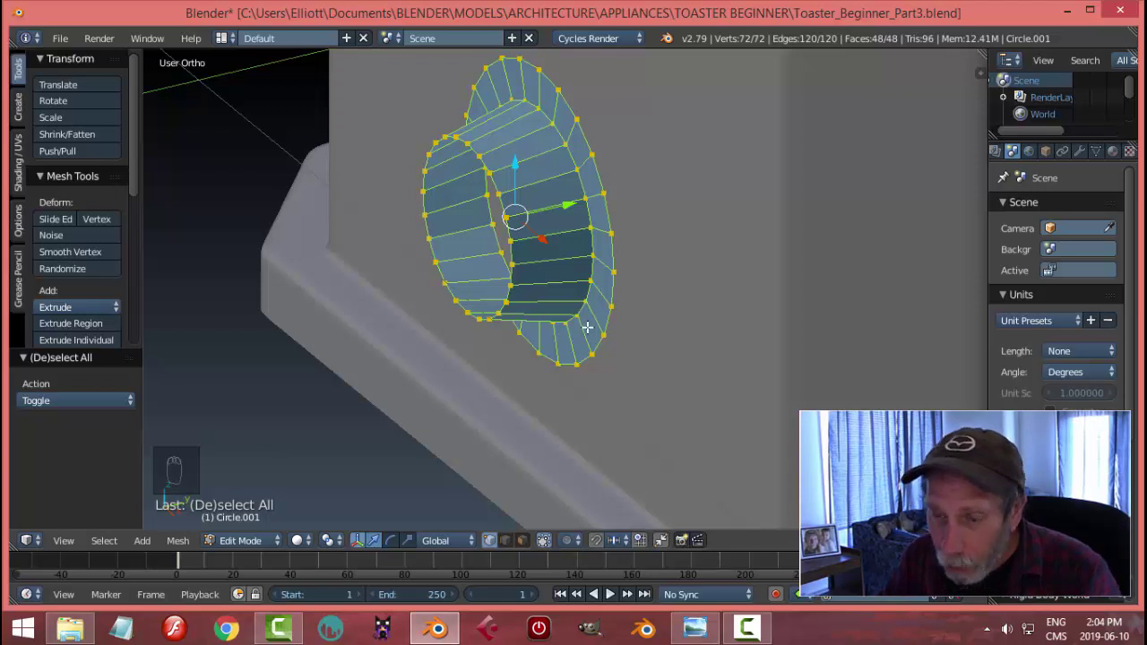
pyautogui.click(181, 542)
pyautogui.moveTo(211, 275)
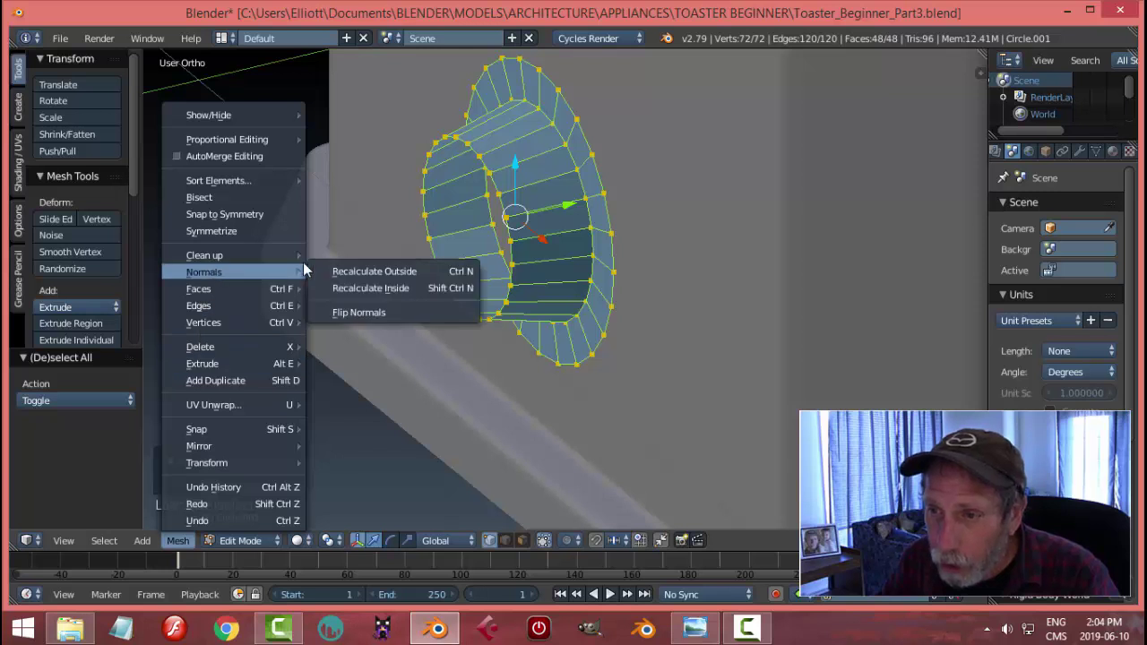
pyautogui.click(362, 271)
pyautogui.press('a')
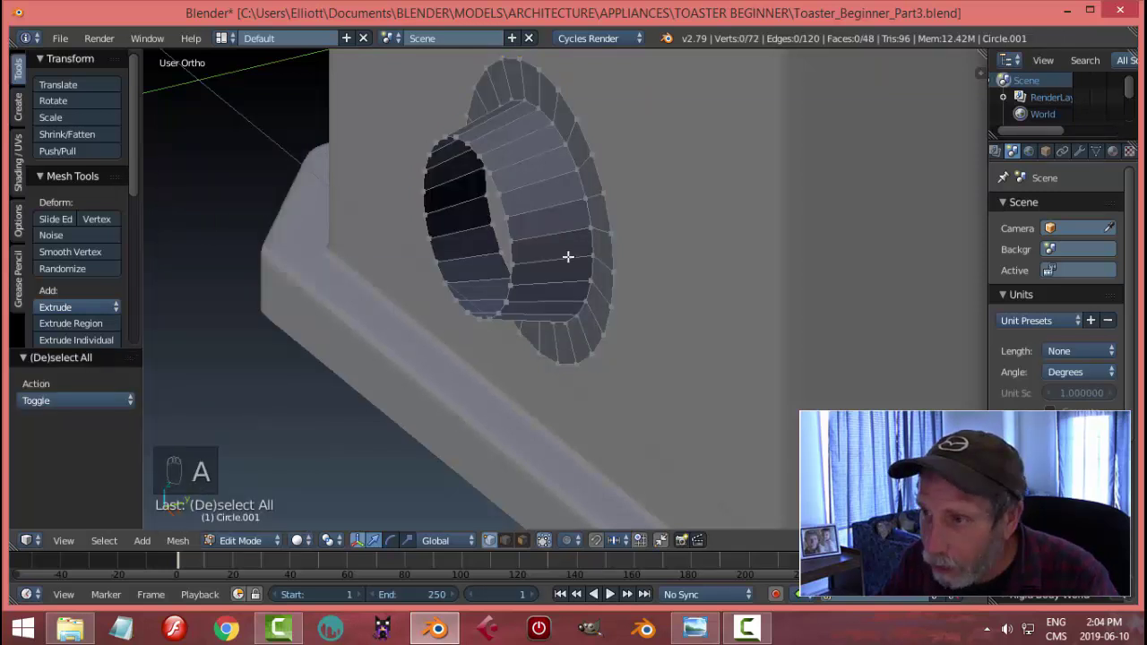
# Step: Examine the knob's front face and edge in the toaster reference photo and switch back to Blender
pyautogui.moveTo(568, 256); pyautogui.dragTo(576, 290, button='middle')
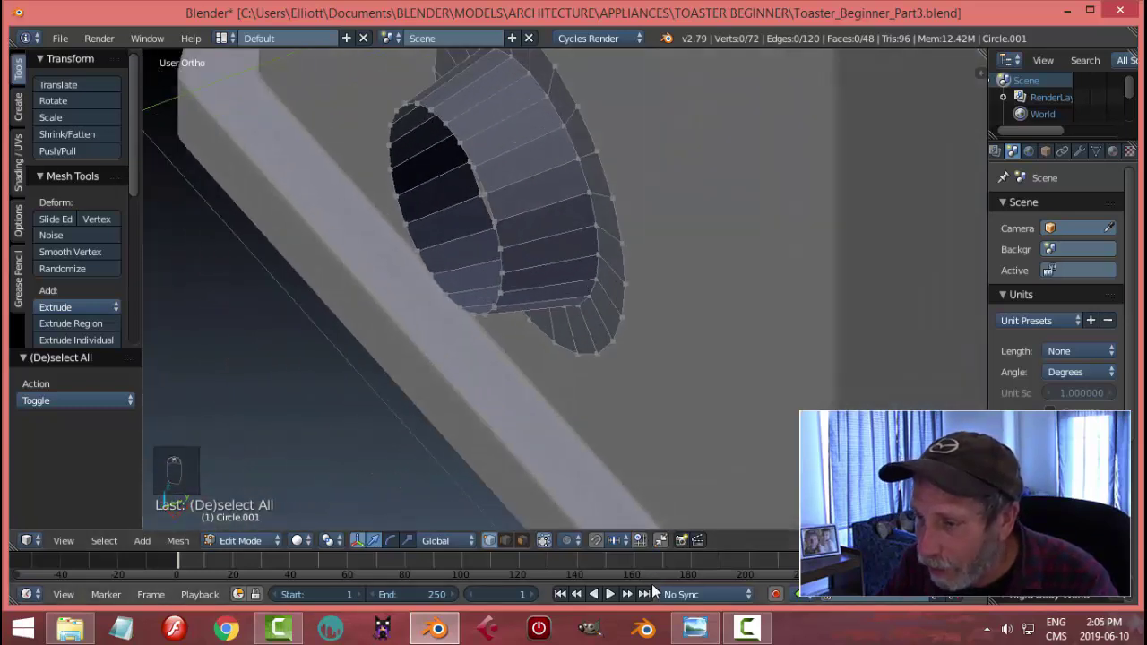
pyautogui.click(695, 627)
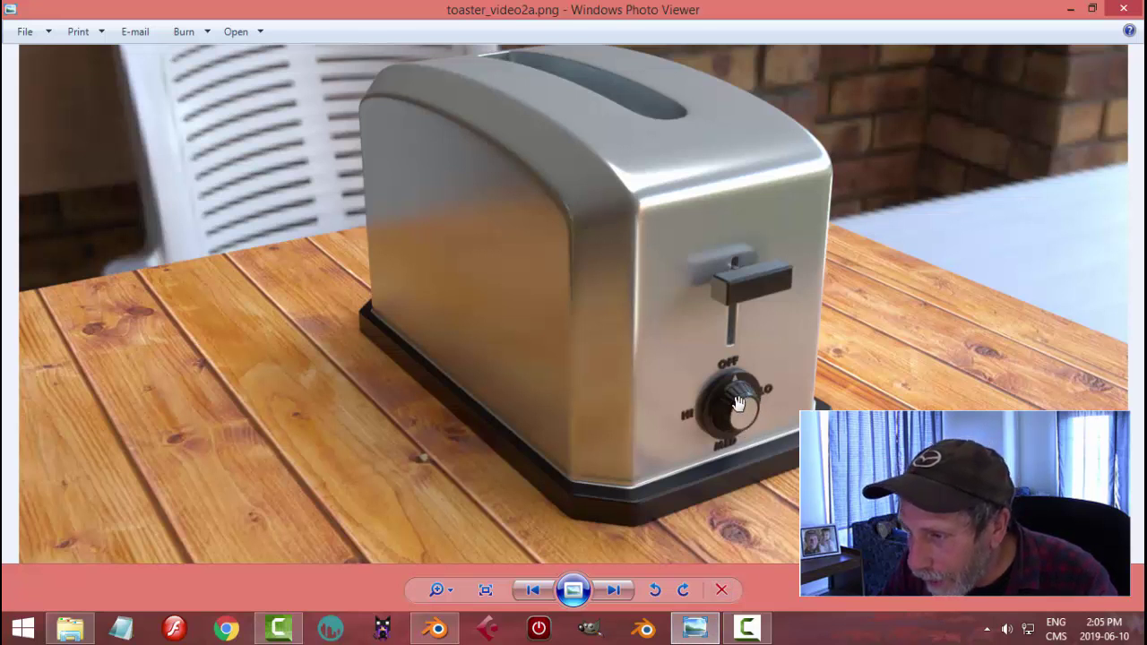
pyautogui.rightClick(436, 628)
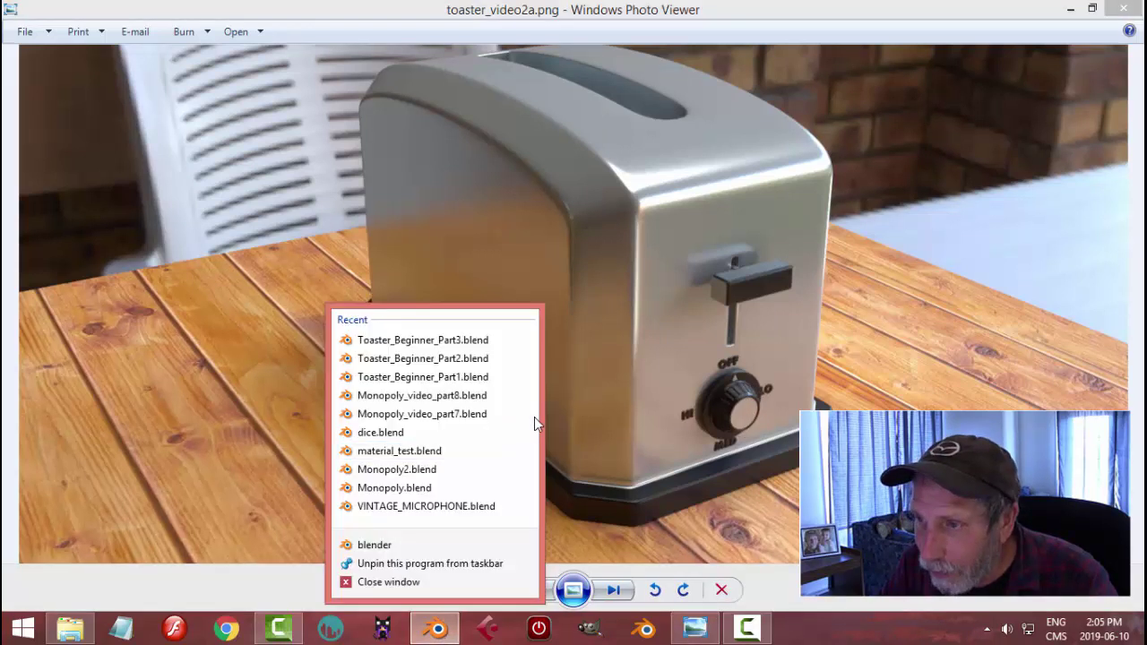
pyautogui.click(435, 630)
pyautogui.click(435, 631)
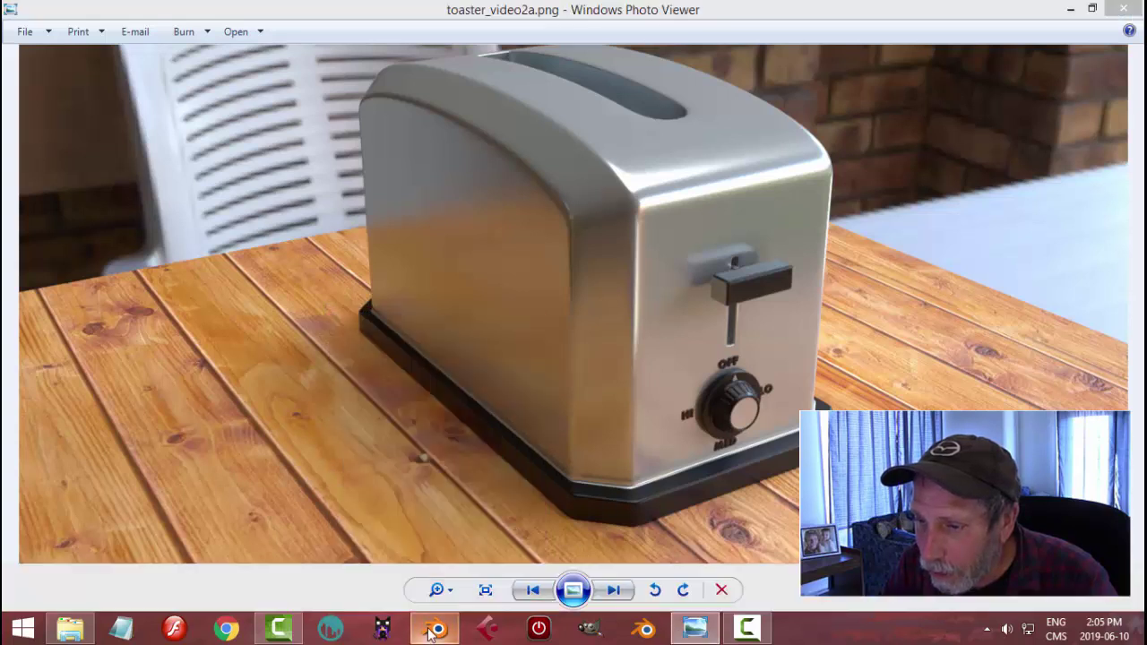
# Step: In edge selection, select the edge loop around the knob's front opening, extrude it in place and scale it to about 0.897 for a narrow rim
pyautogui.moveTo(503, 470); pyautogui.dragTo(458, 197, button='middle')
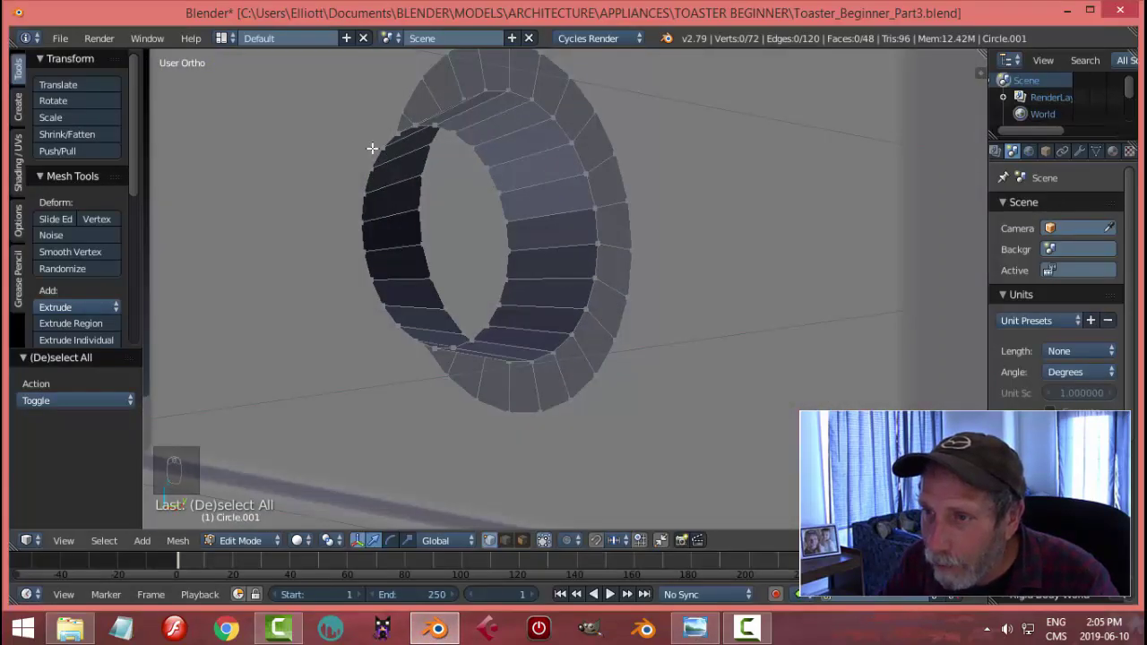
pyautogui.click(505, 542)
pyautogui.moveTo(571, 267); pyautogui.dragTo(604, 299, button='middle')
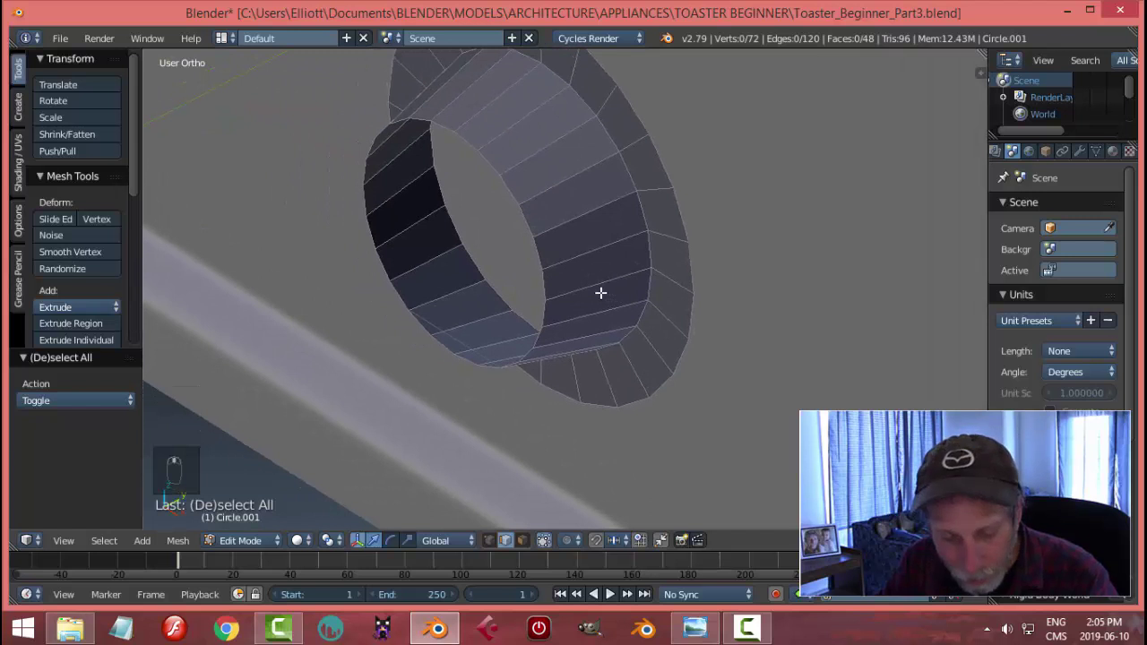
pyautogui.keyDown('alt'); pyautogui.click(528, 222); pyautogui.keyUp('alt')
pyautogui.press('a')
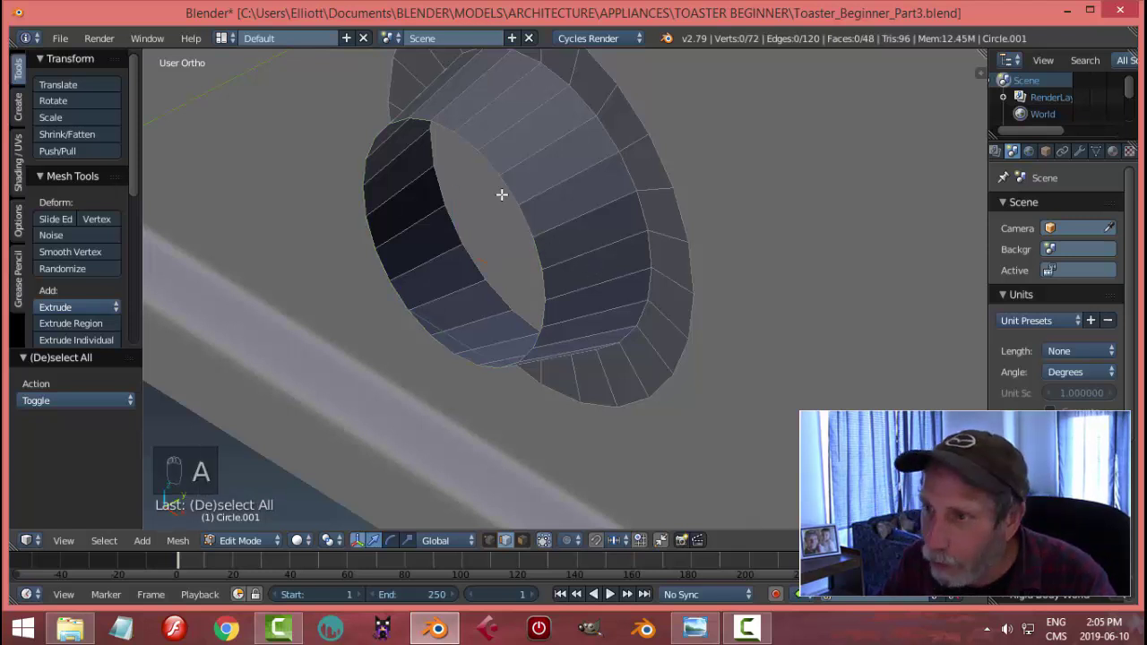
pyautogui.rightClick(510, 189)
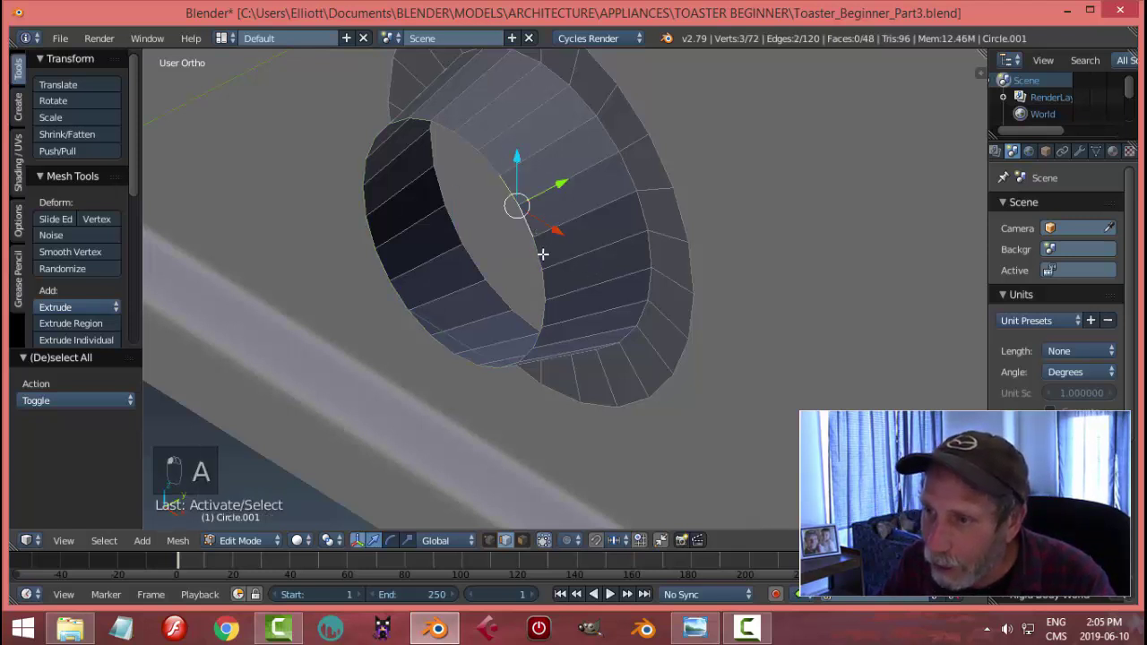
pyautogui.press('a')
pyautogui.keyDown('alt'); pyautogui.rightClick(527, 215); pyautogui.keyUp('alt')
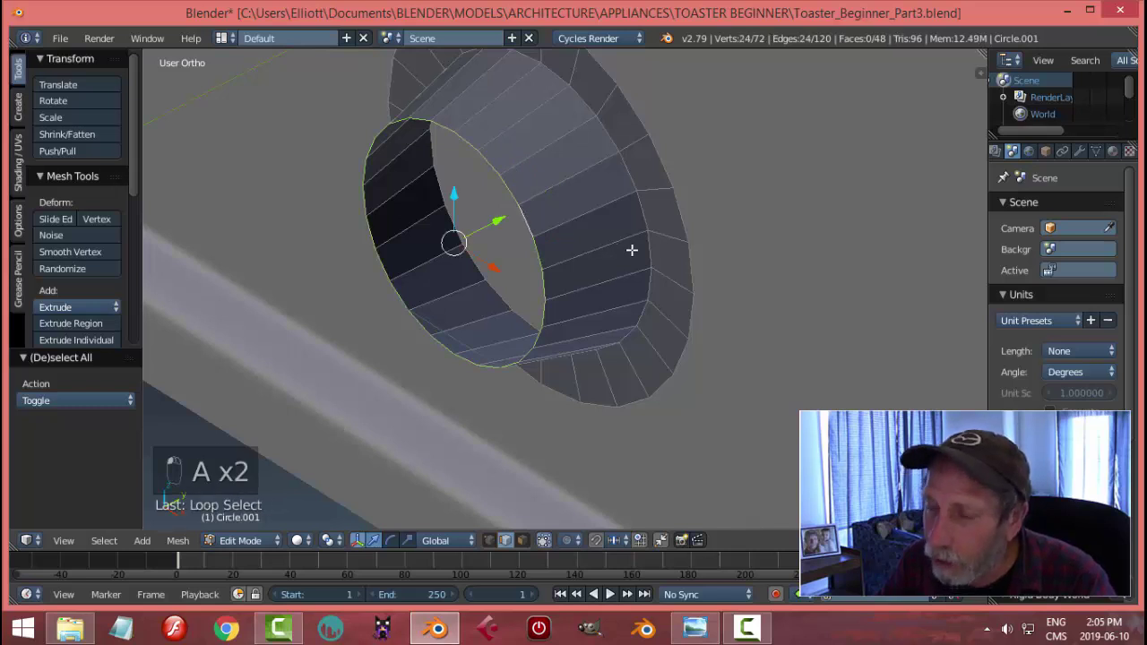
pyautogui.moveTo(633, 251); pyautogui.dragTo(596, 270, button='middle')
pyautogui.press('e')
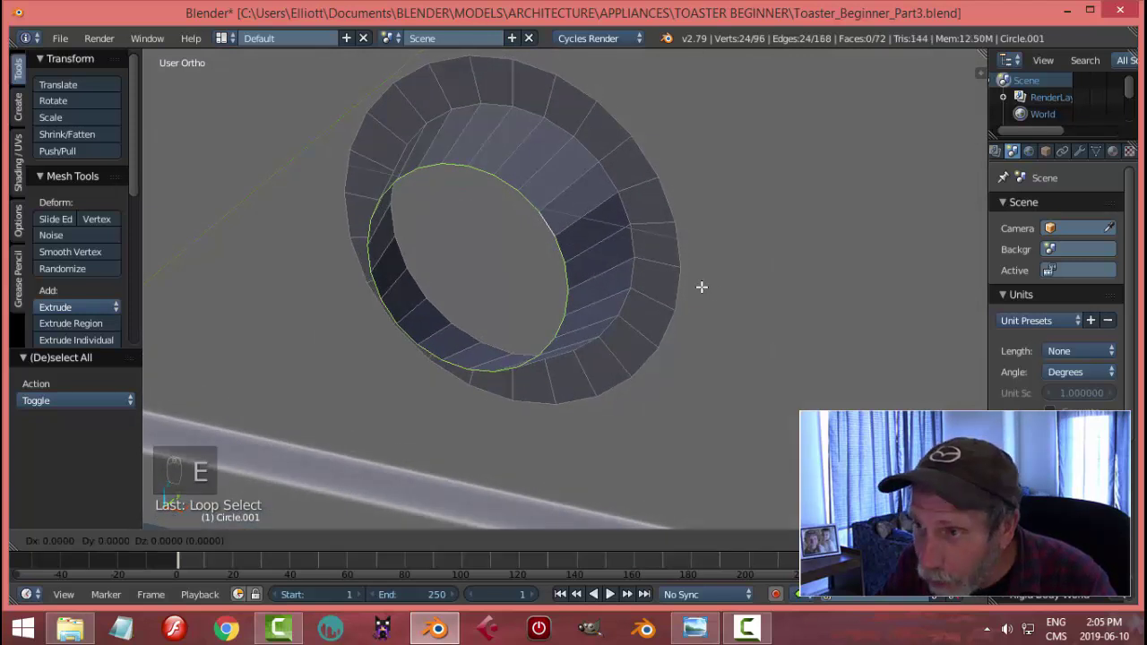
pyautogui.click(702, 287)
pyautogui.press('s')
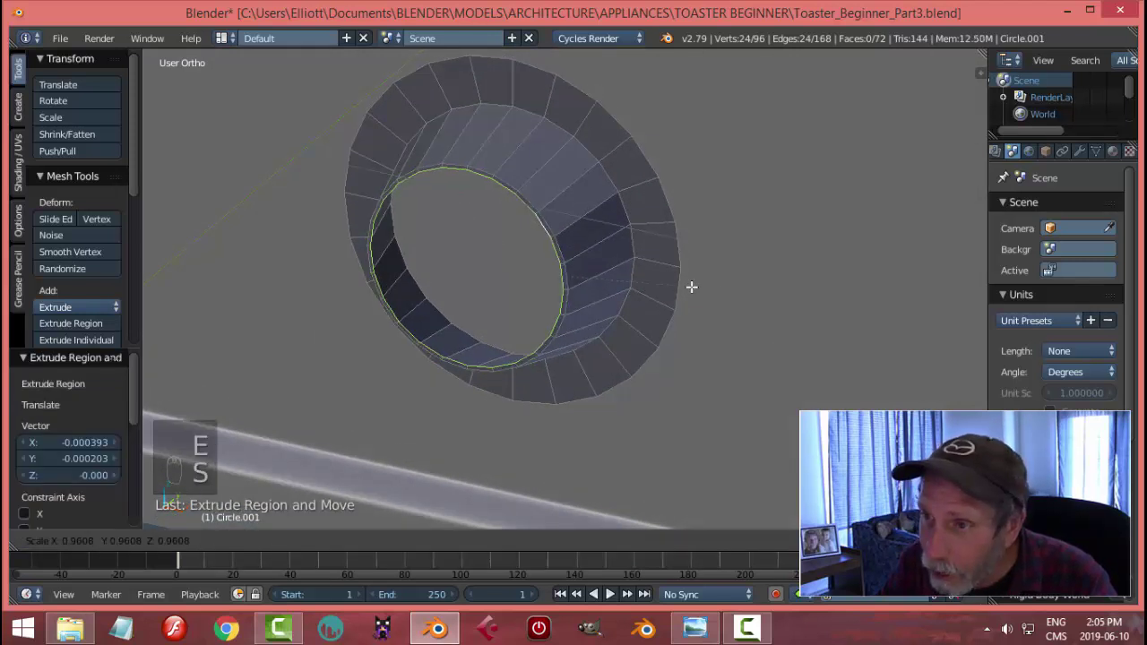
pyautogui.click(678, 277)
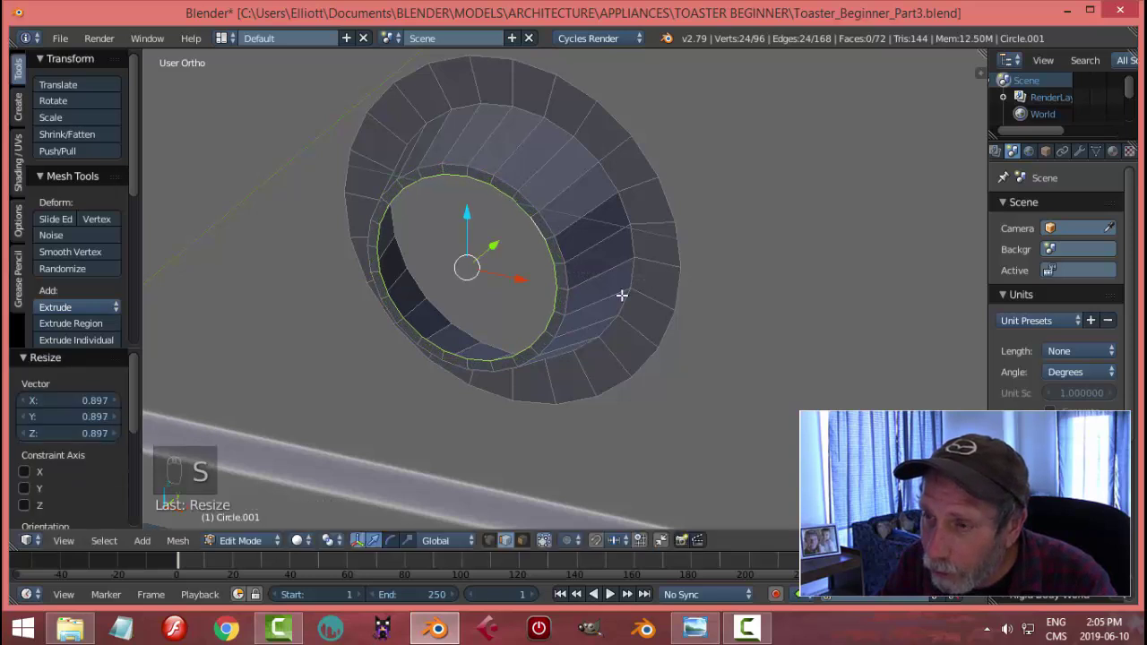
pyautogui.moveTo(619, 295); pyautogui.dragTo(614, 220, button='middle')
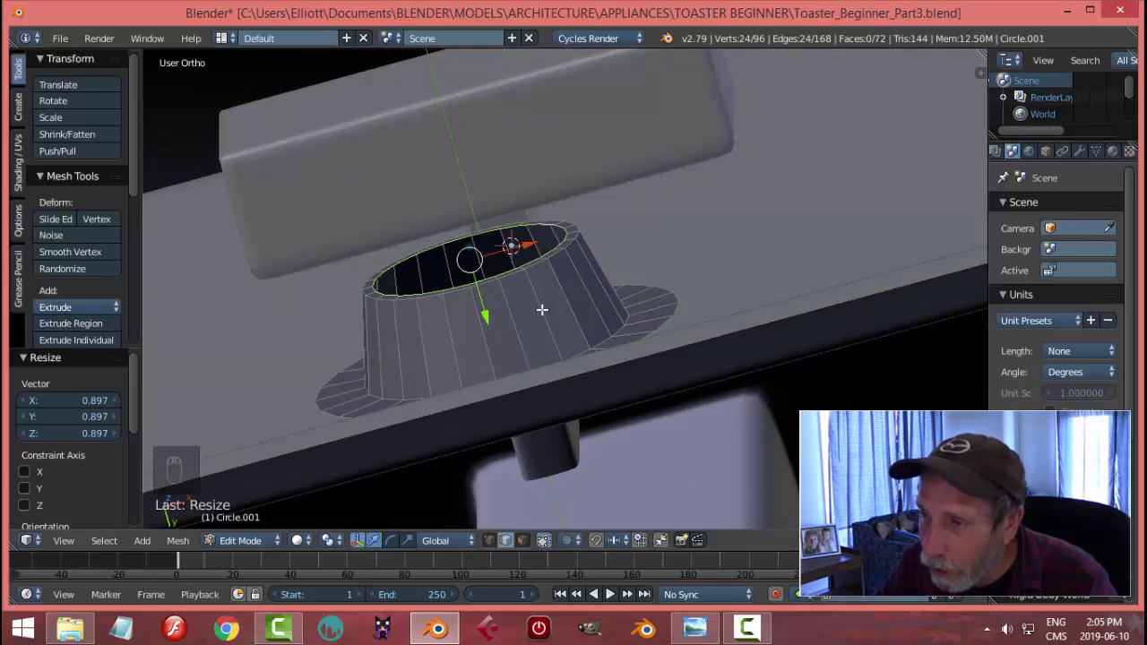
# Step: Extrude the front rim's inner edge loop about 0.007 along Y into the knob and scale it to about 0.911
pyautogui.press('e')
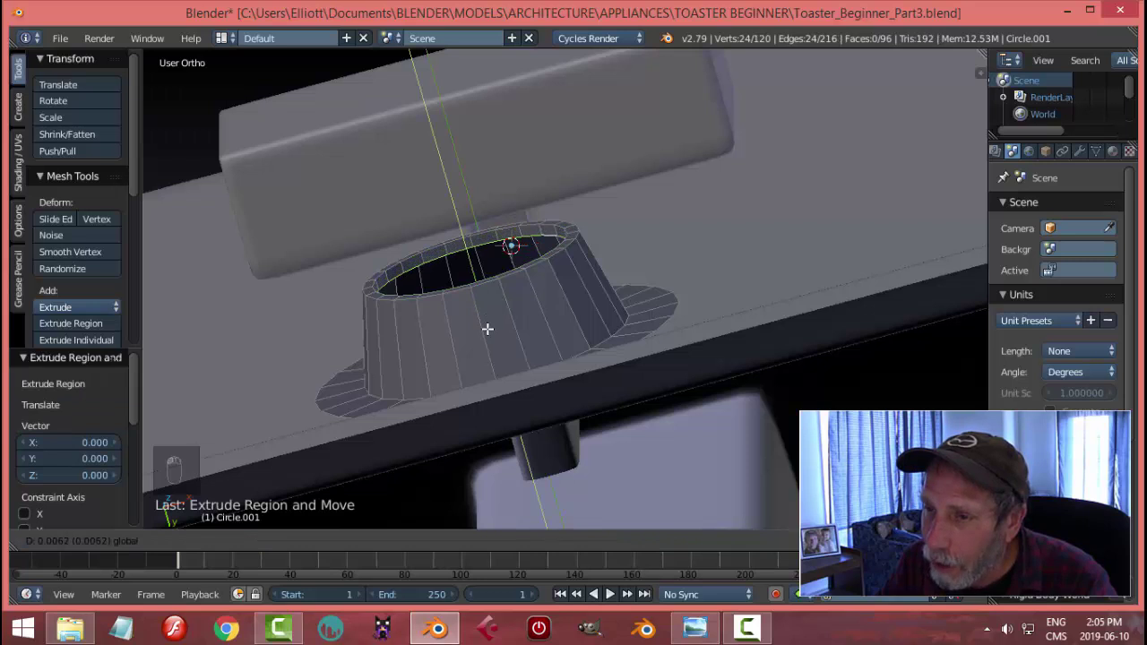
pyautogui.click(487, 331)
pyautogui.moveTo(602, 320); pyautogui.dragTo(592, 346, button='middle')
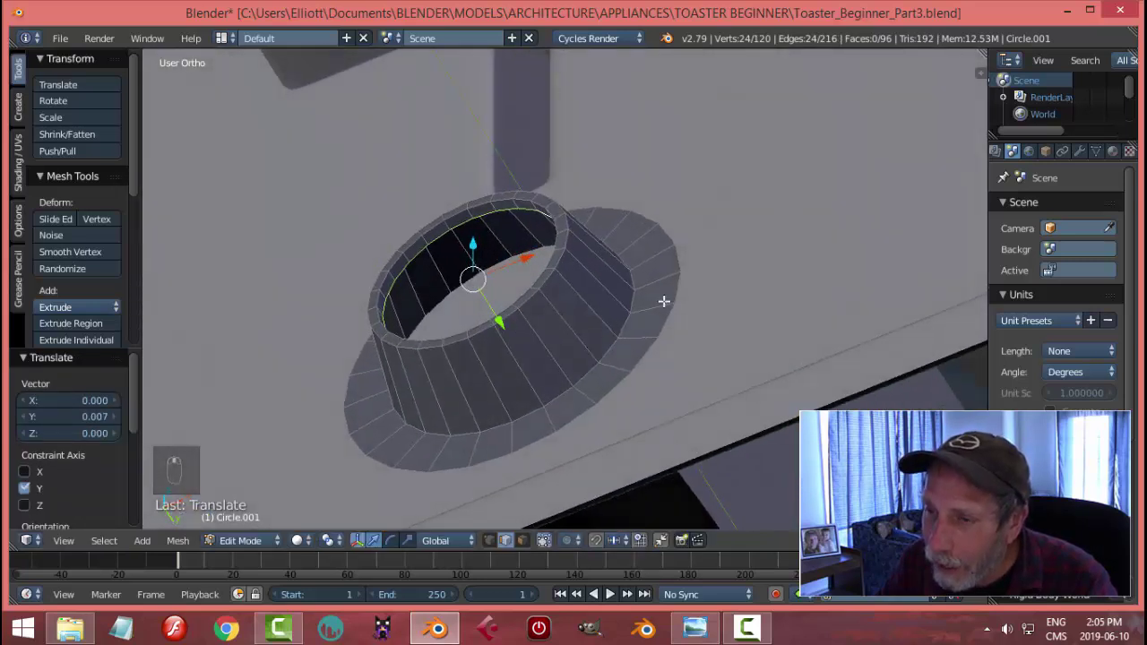
pyautogui.press('s')
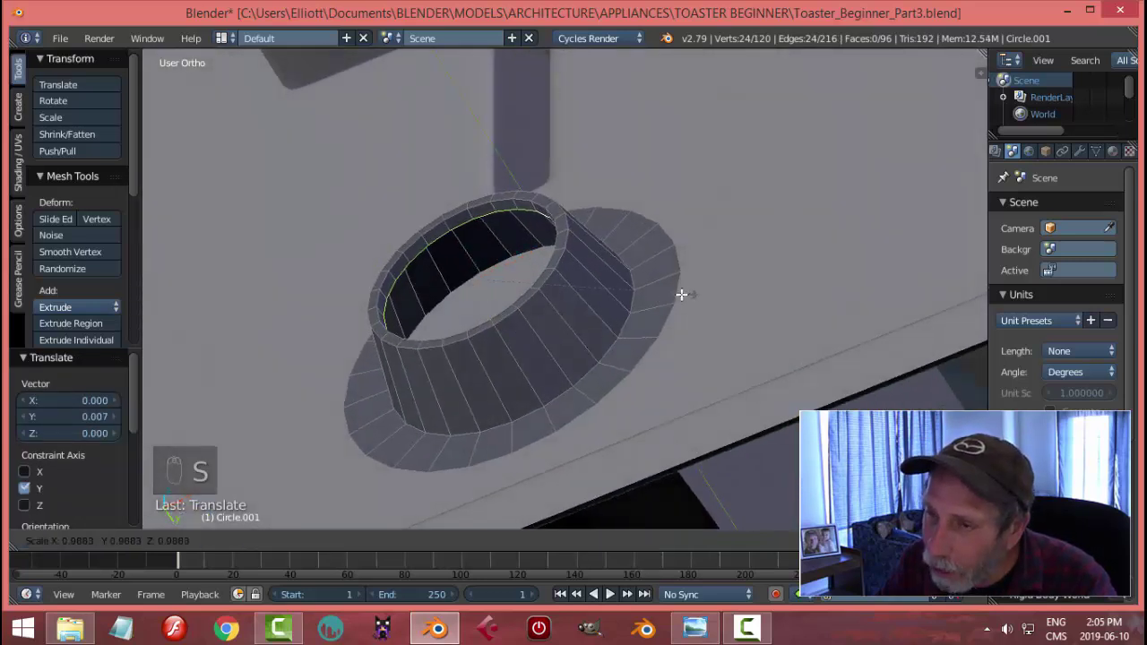
pyautogui.click(627, 295)
pyautogui.moveTo(627, 295); pyautogui.dragTo(513, 333, button='middle')
pyautogui.moveTo(570, 284); pyautogui.dragTo(615, 281, button='middle')
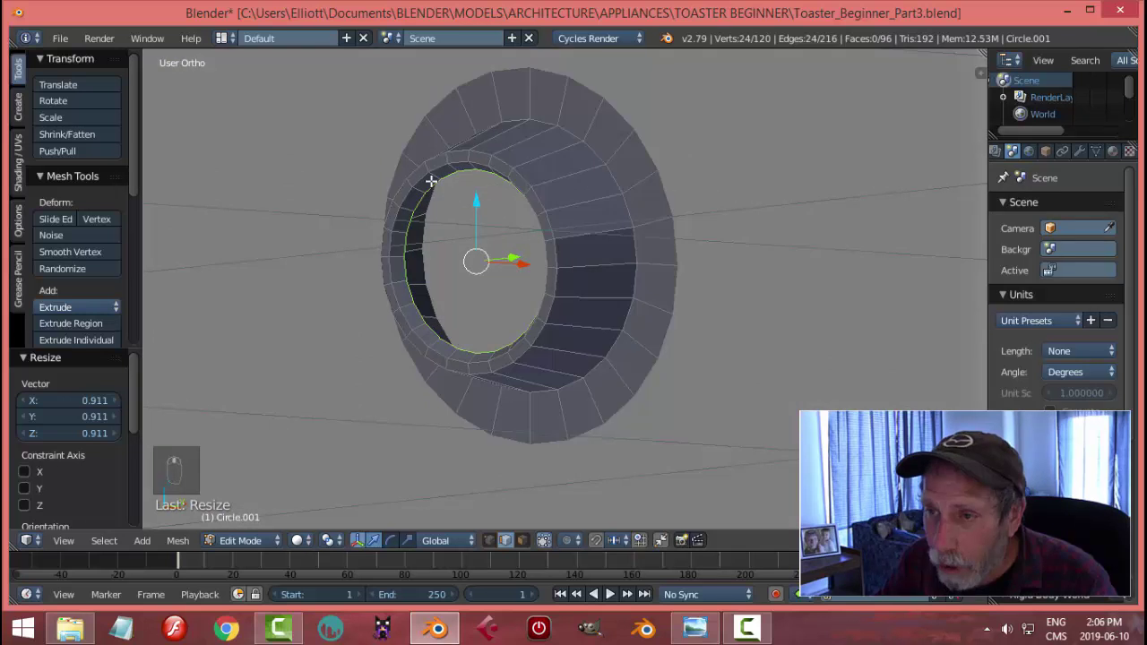
# Step: Close the knob's front opening with a Grid Fill using a span of 2, and clear the selection
pyautogui.click(169, 542)
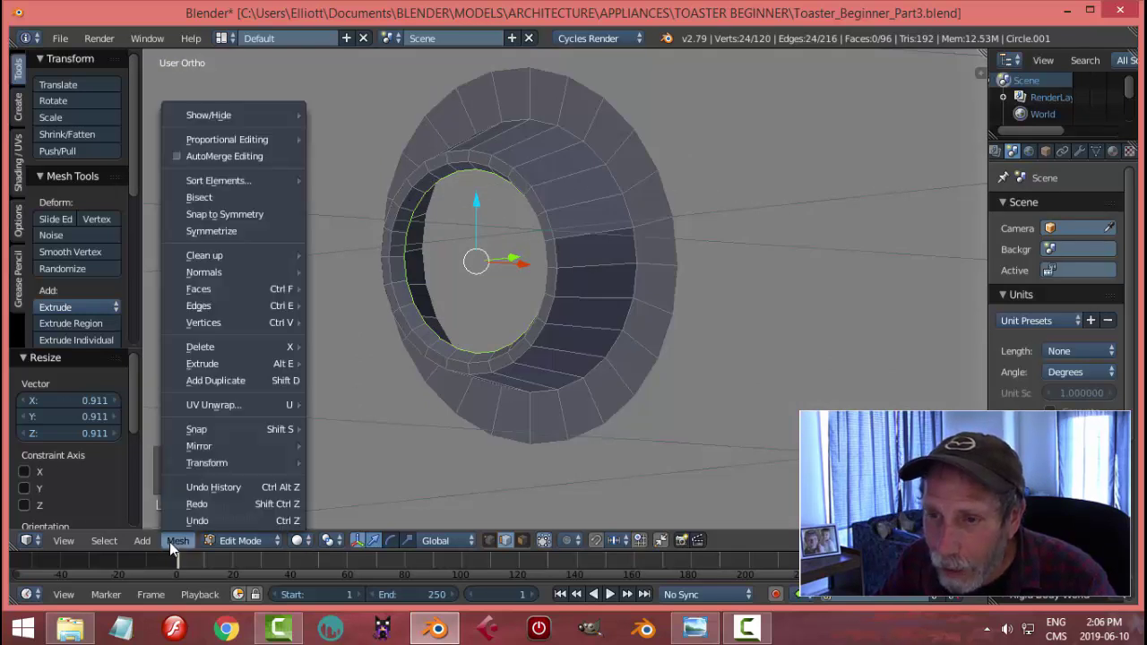
pyautogui.moveTo(254, 285)
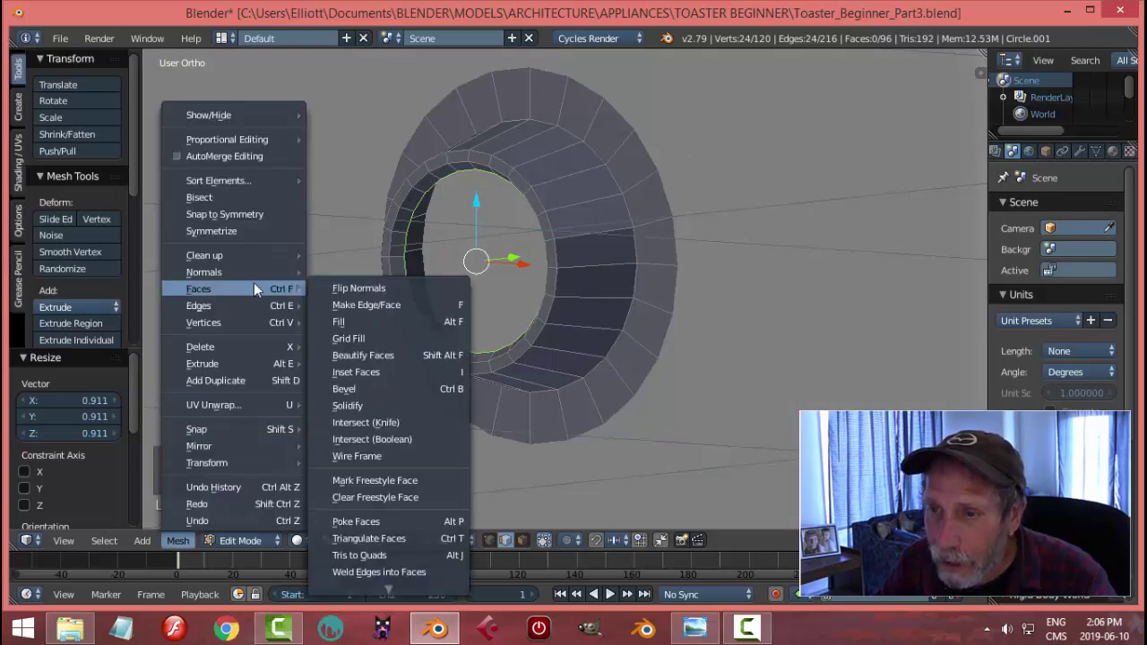
pyautogui.click(342, 338)
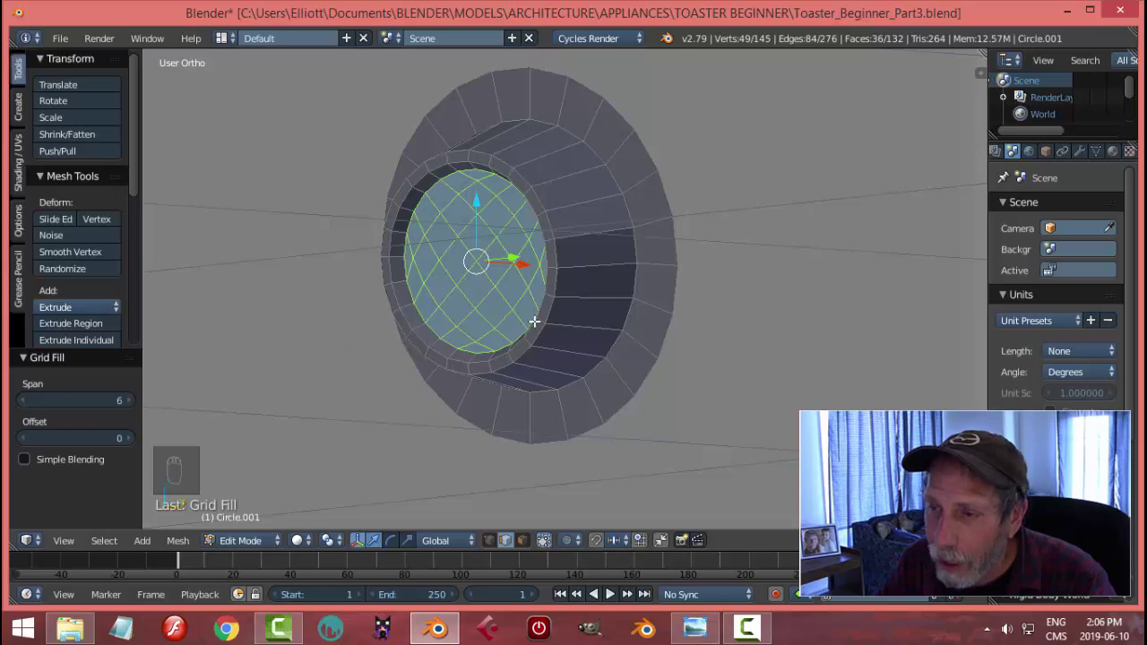
pyautogui.moveTo(534, 321); pyautogui.dragTo(496, 292, button='middle')
pyautogui.scroll(2, 403, 282)
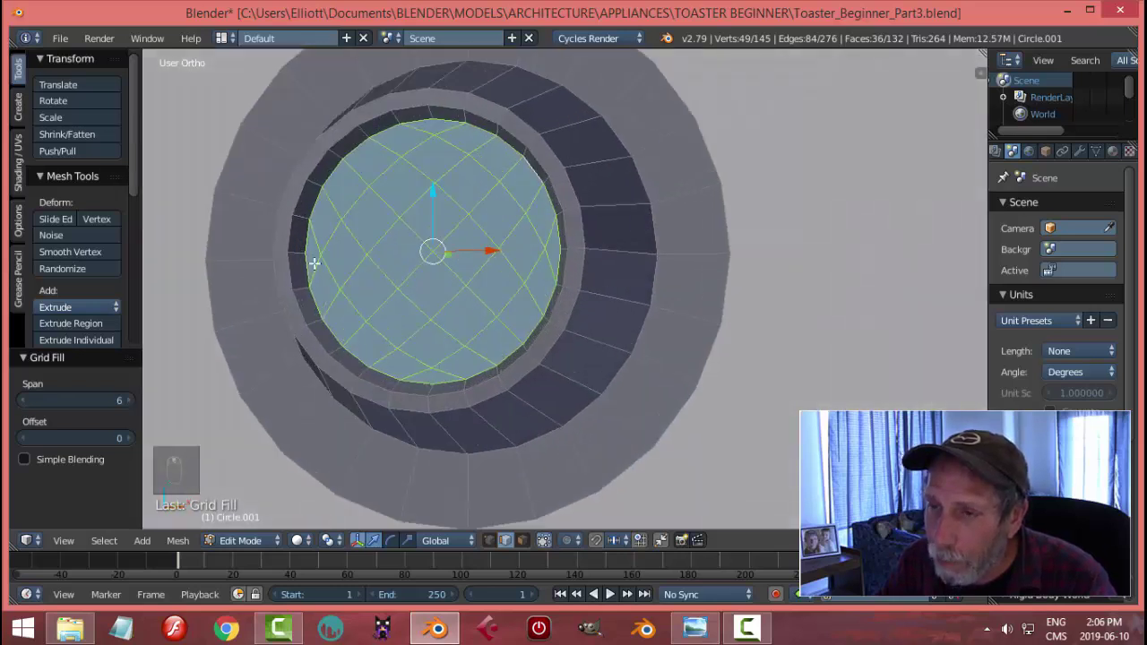
pyautogui.scroll(-1, 393, 273)
pyautogui.moveTo(424, 261); pyautogui.dragTo(392, 296, button='middle')
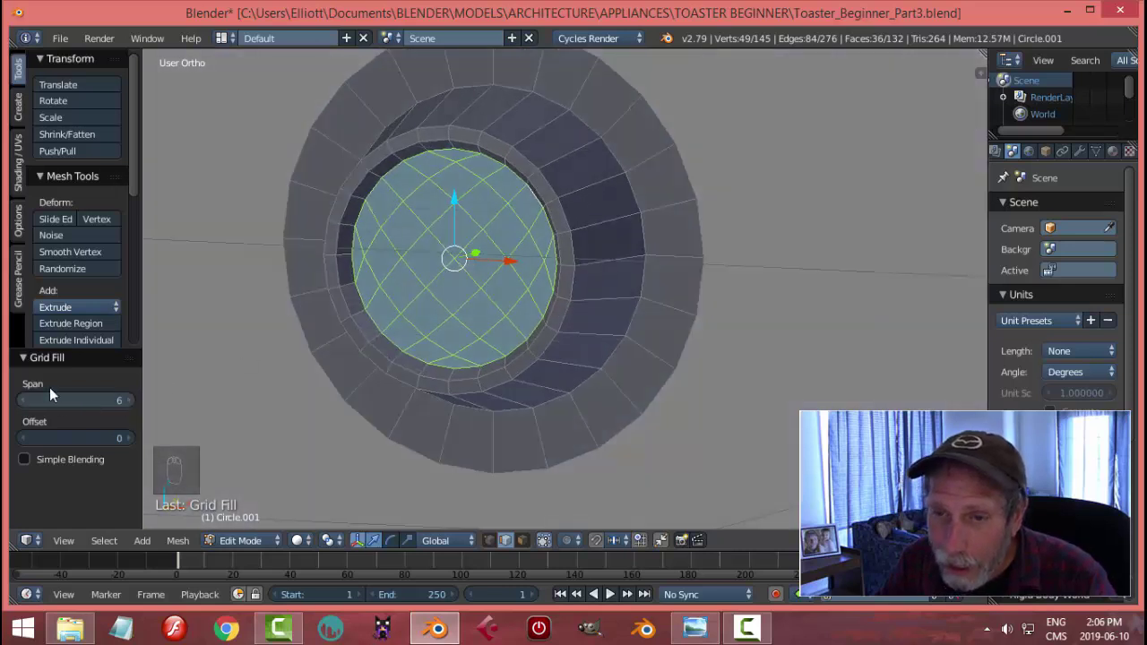
pyautogui.click(83, 399)
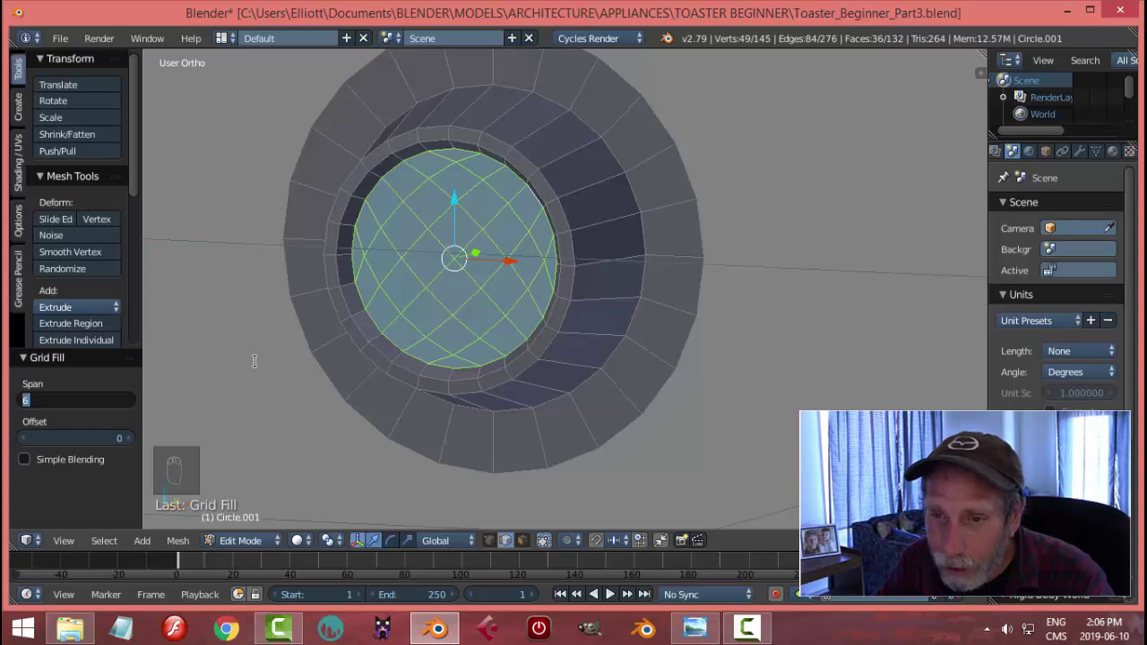
pyautogui.write('2')
pyautogui.press('Return')
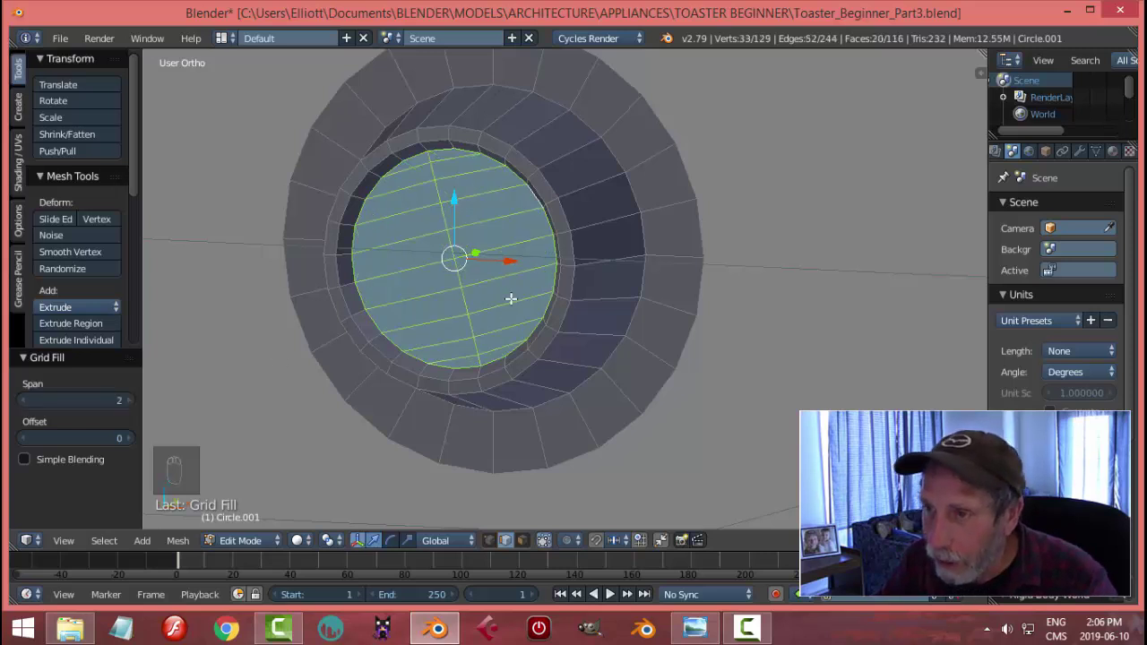
pyautogui.press('a')
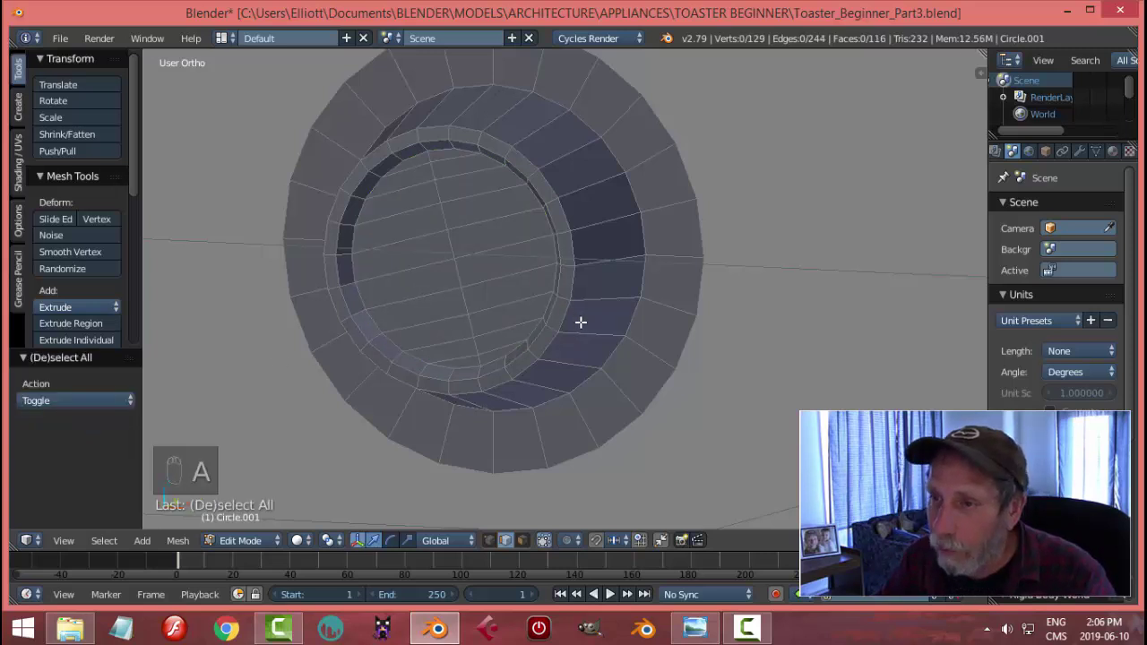
# Step: Compare the knob's side profile and flange with the toaster reference photo and switch back to Blender
pyautogui.moveTo(581, 322)
pyautogui.mouseDown(button='middle')
pyautogui.moveTo(546, 278)
pyautogui.moveTo(591, 233)
pyautogui.moveTo(523, 302)
pyautogui.moveTo(576, 318)
pyautogui.moveTo(543, 300)
pyautogui.moveTo(467, 327)
pyautogui.moveTo(543, 295)
pyautogui.moveTo(594, 320)
pyautogui.mouseUp(button='middle')
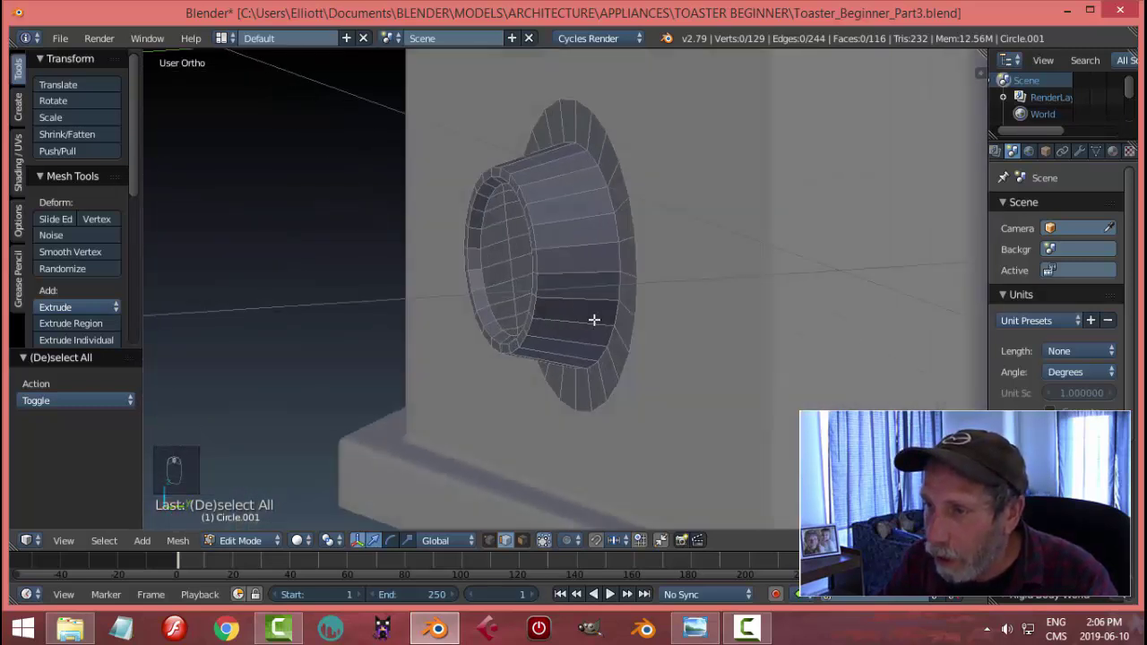
pyautogui.click(696, 627)
pyautogui.scroll(2, 725, 391)
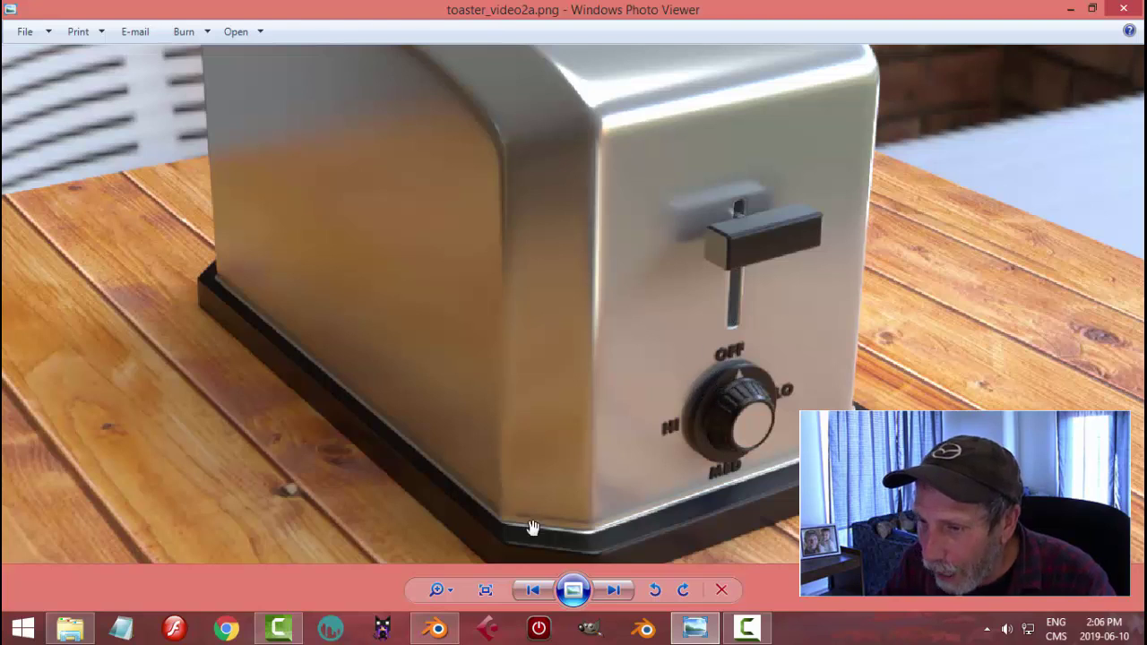
pyautogui.click(437, 627)
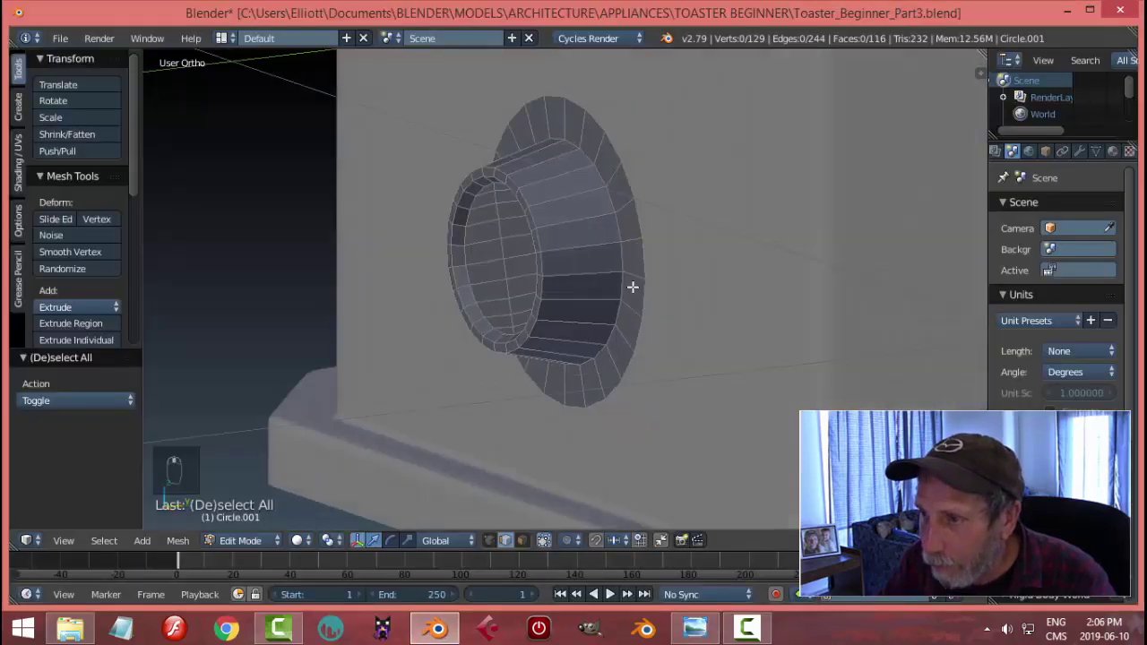
# Step: Select the flange's outer edge loop and extrude it about 0.013 along Y toward the toaster wall
pyautogui.keyDown('alt'); pyautogui.rightClick(643, 256); pyautogui.keyUp('alt')
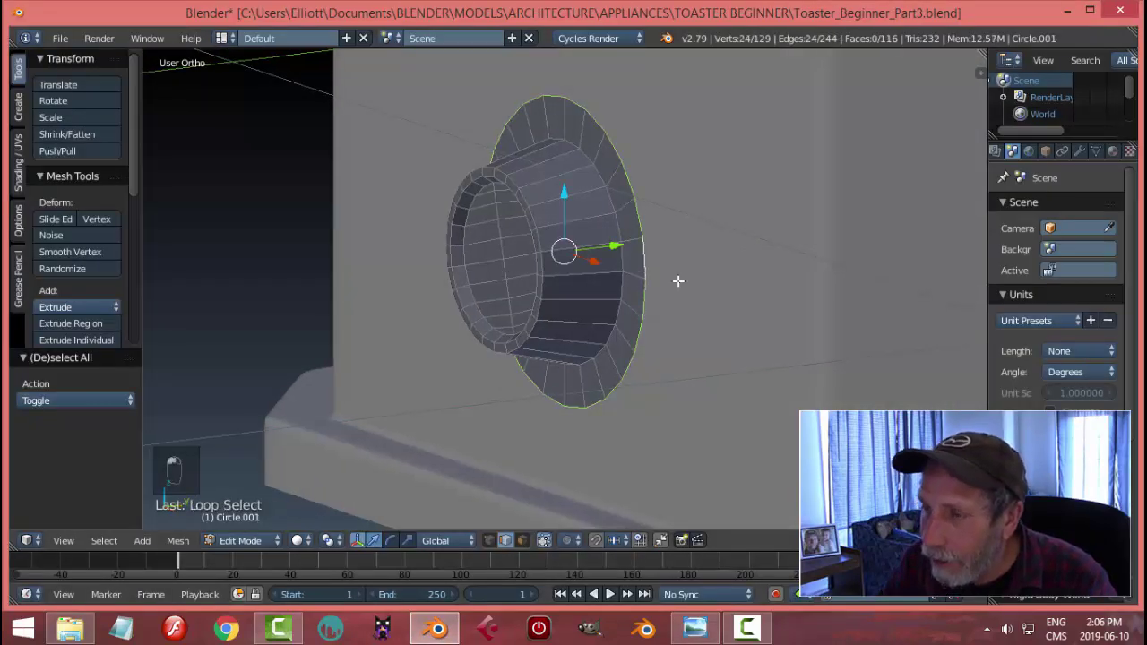
pyautogui.moveTo(678, 282); pyautogui.dragTo(645, 296, button='middle')
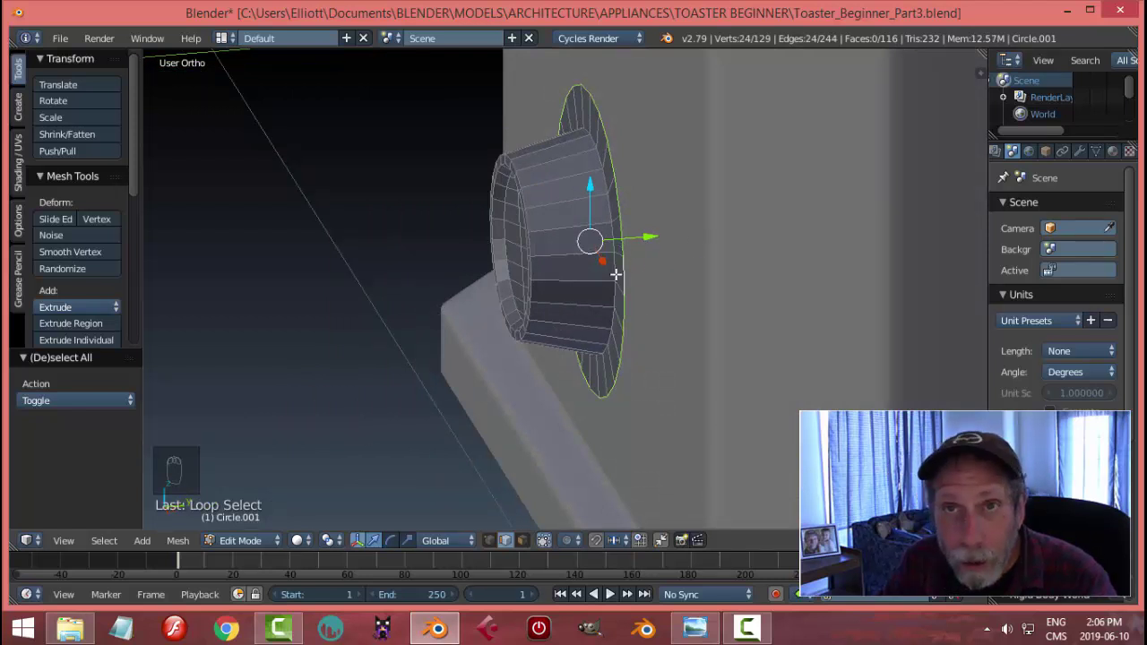
pyautogui.press('e')
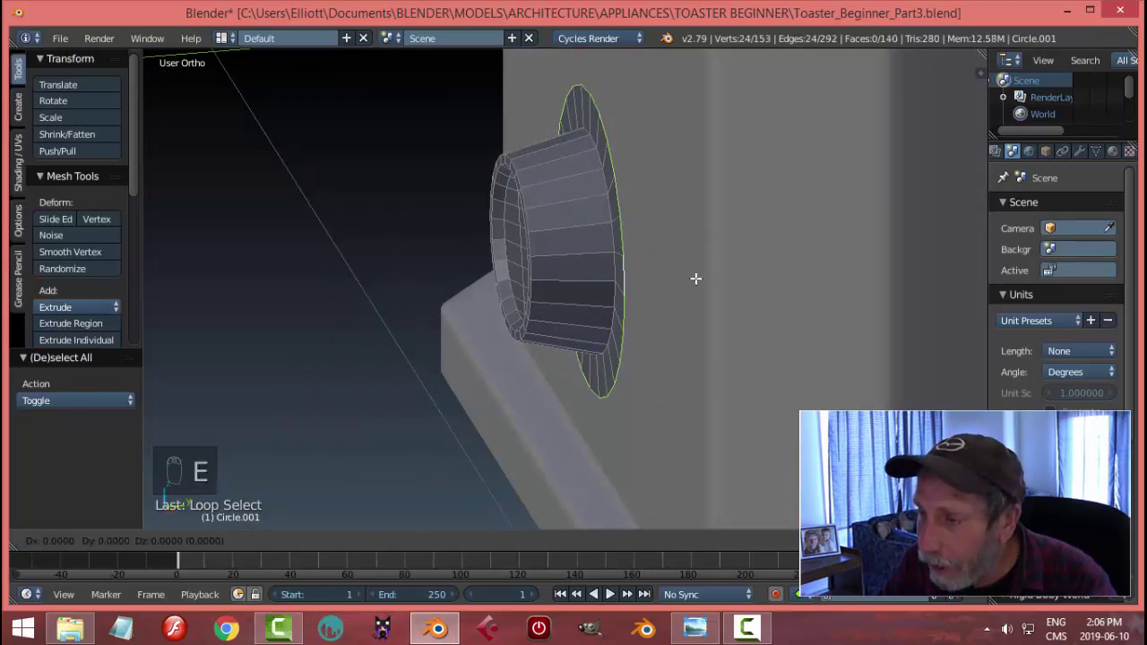
pyautogui.click(695, 279)
pyautogui.moveTo(650, 236); pyautogui.dragTo(671, 237)
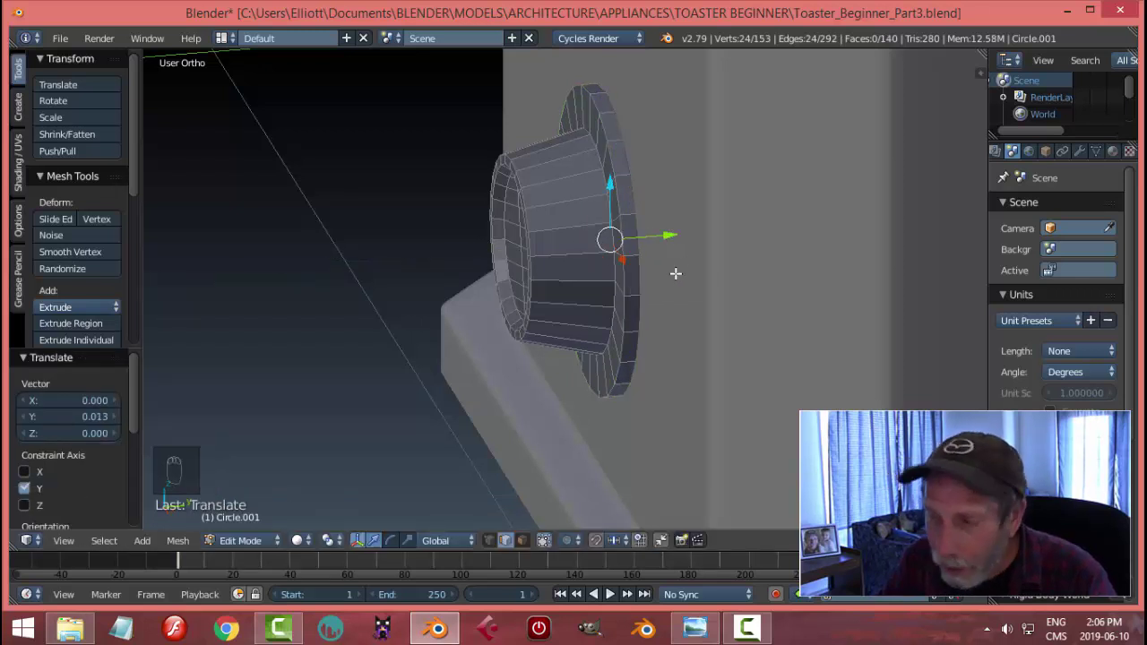
# Step: Select the whole knob mesh, shift it slightly outward along Y from the toaster wall, and clear the selection
pyautogui.press('a')
pyautogui.press('a')
pyautogui.press('a')
pyautogui.moveTo(675, 273); pyautogui.dragTo(657, 288, button='middle')
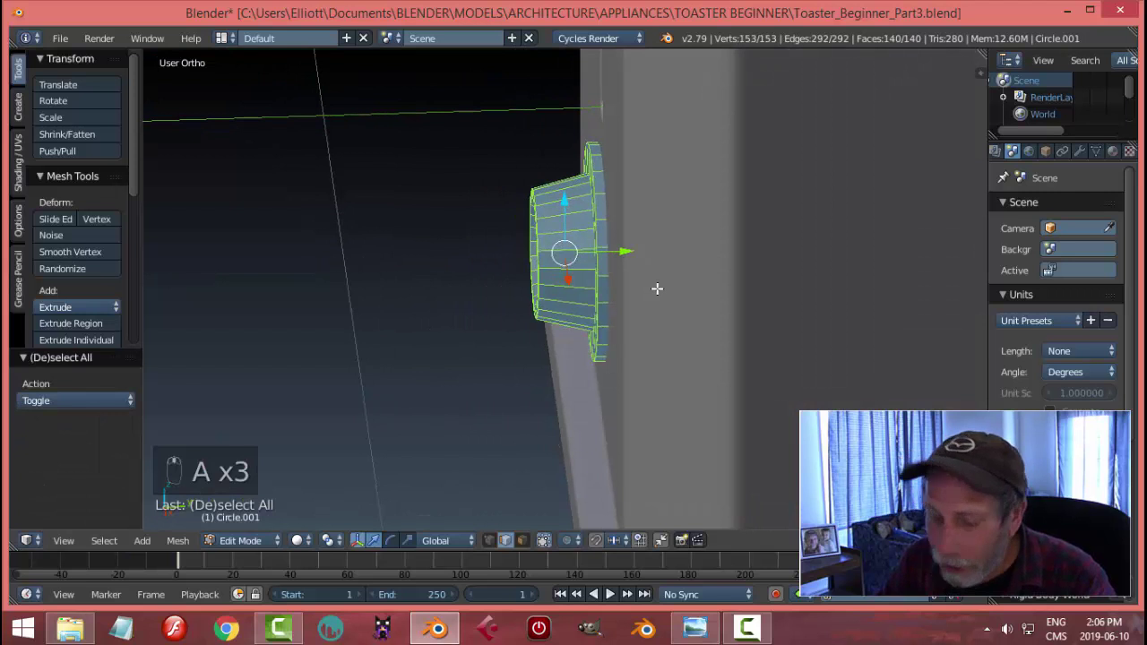
pyautogui.press('a')
pyautogui.press('a')
pyautogui.press('a')
pyautogui.moveTo(624, 256); pyautogui.dragTo(616, 252)
pyautogui.press('a')
# Step: Select the flange's back edge loop and move it along Y toward the toaster wall to thicken the flange
pyautogui.scroll(2, 600, 233)
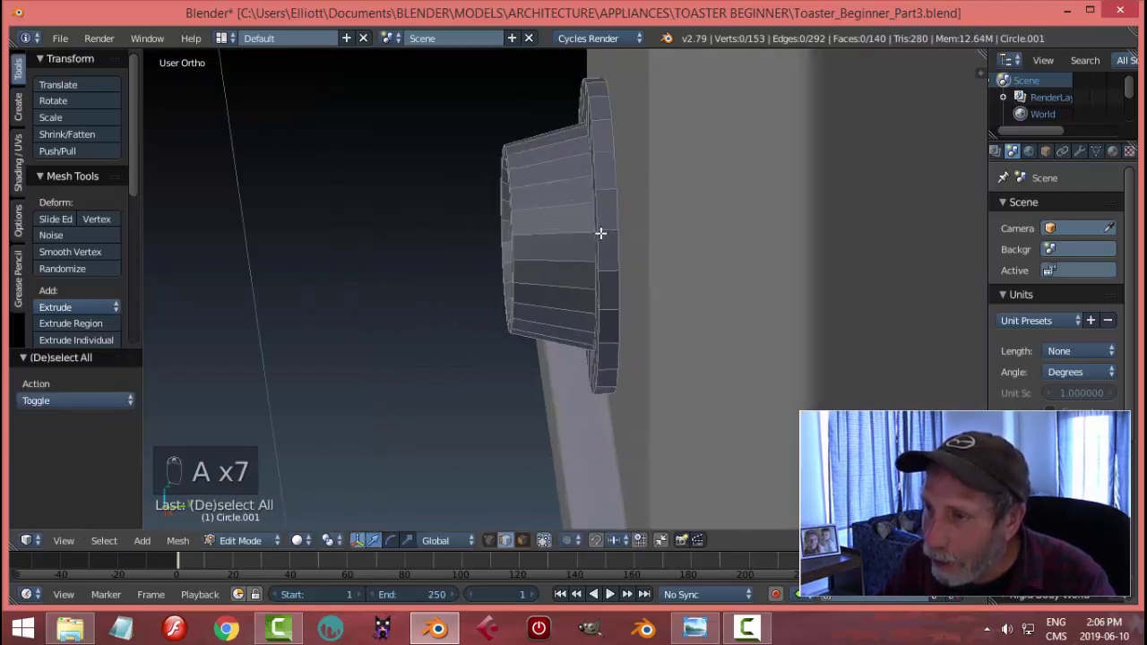
pyautogui.moveTo(601, 235); pyautogui.dragTo(636, 224, button='middle')
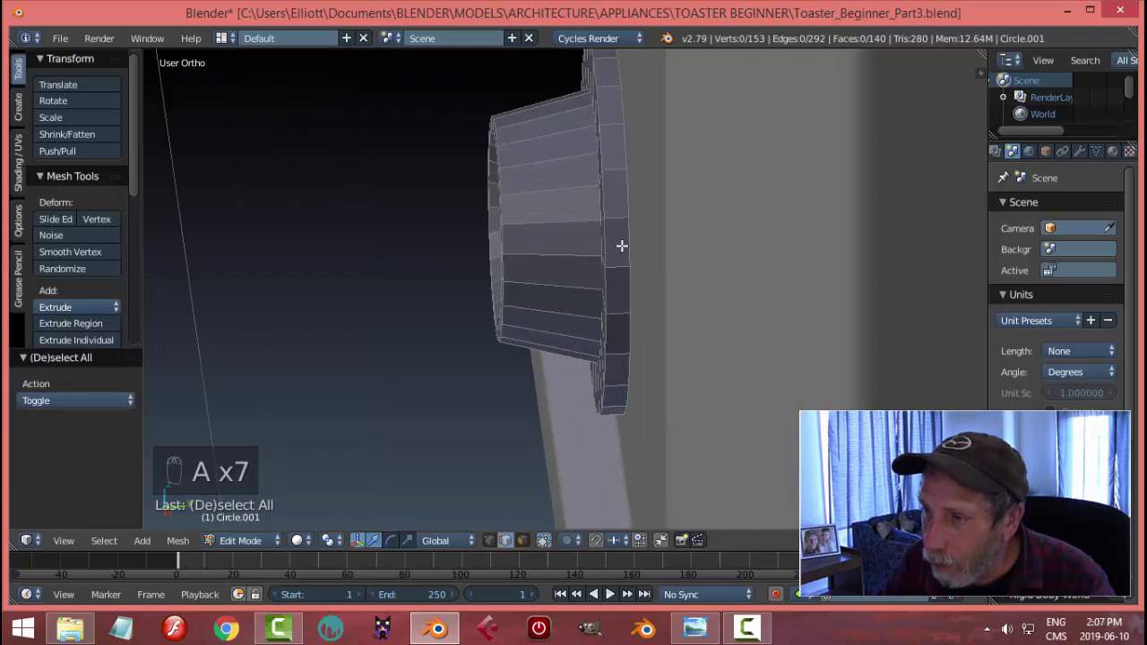
pyautogui.keyDown('alt'); pyautogui.rightClick(627, 240); pyautogui.keyUp('alt')
pyautogui.moveTo(640, 243); pyautogui.dragTo(672, 227, button='middle')
pyautogui.moveTo(674, 215); pyautogui.dragTo(686, 218)
pyautogui.press('a')
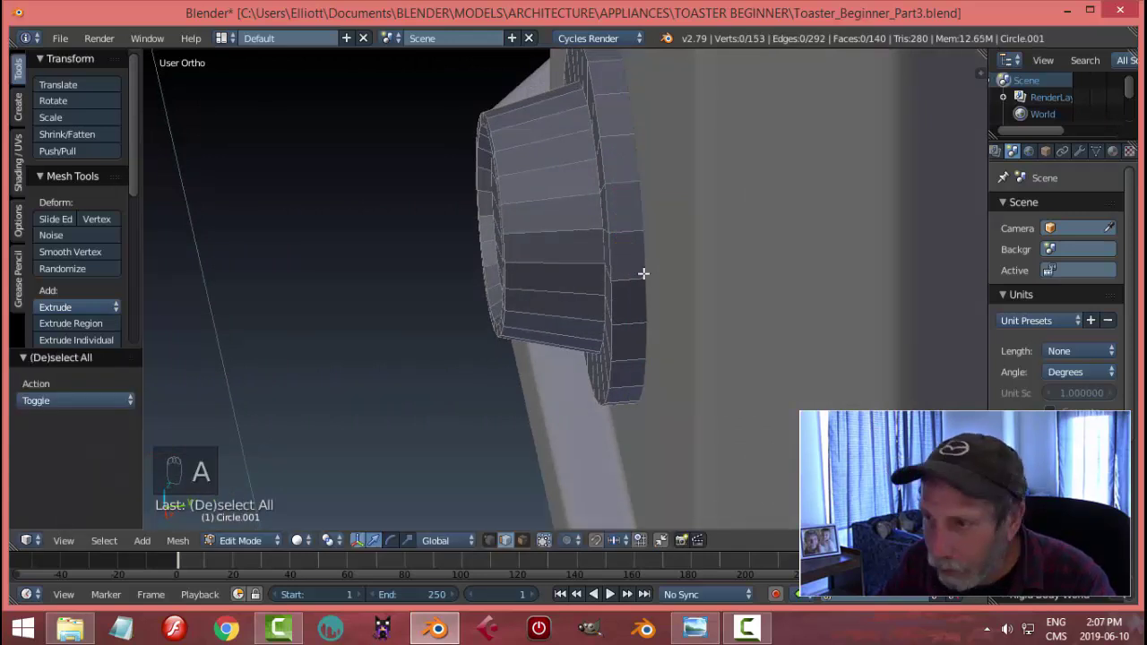
pyautogui.moveTo(643, 271)
pyautogui.mouseDown(button='middle')
pyautogui.moveTo(617, 276)
pyautogui.moveTo(750, 221)
pyautogui.moveTo(663, 267)
pyautogui.moveTo(663, 225)
pyautogui.moveTo(640, 281)
pyautogui.mouseUp(button='middle')
pyautogui.scroll(-2, 650, 276)
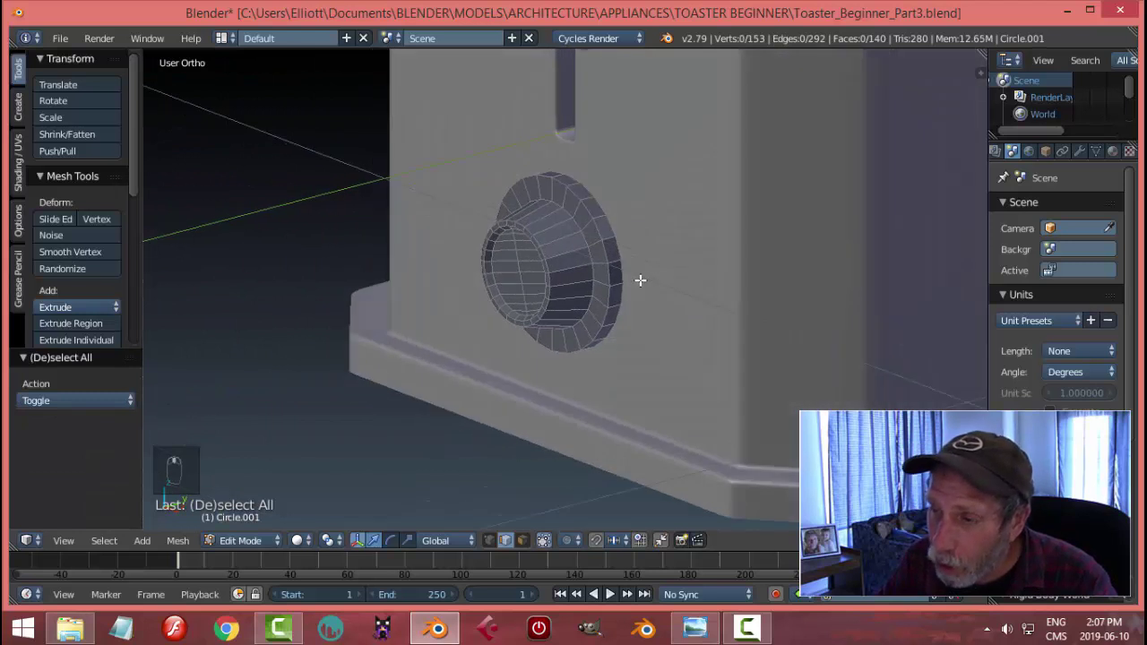
pyautogui.scroll(3, 626, 277)
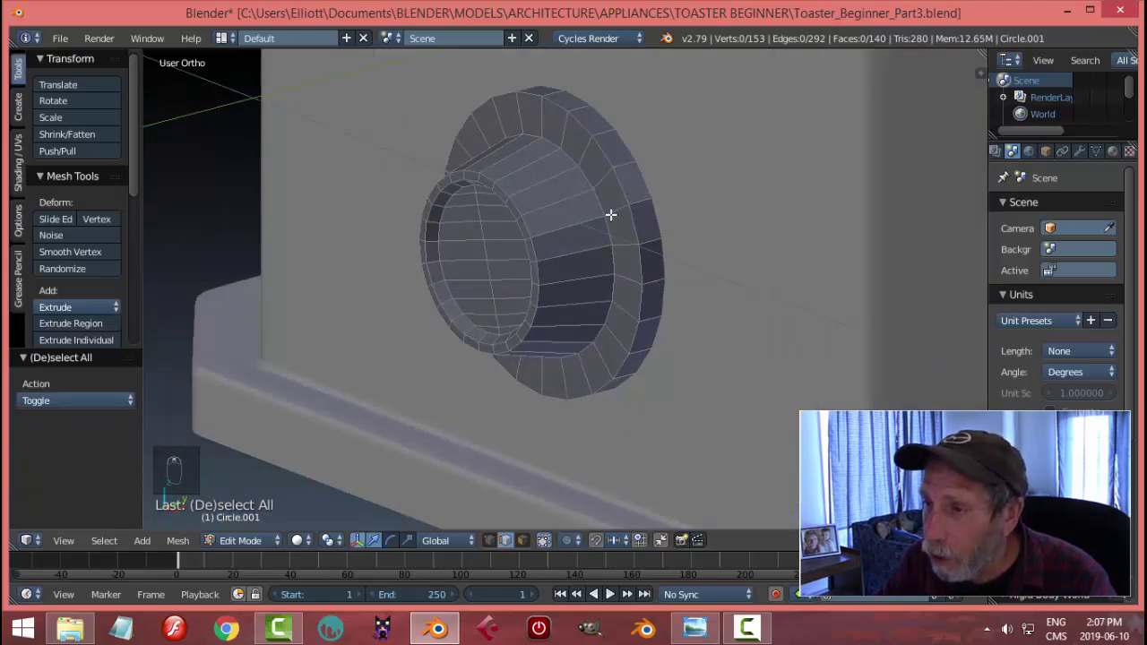
# Step: In object mode, add a Subdivision Surface modifier with 2 view subdivisions to the knob and shade it smooth
pyautogui.press('Tab')
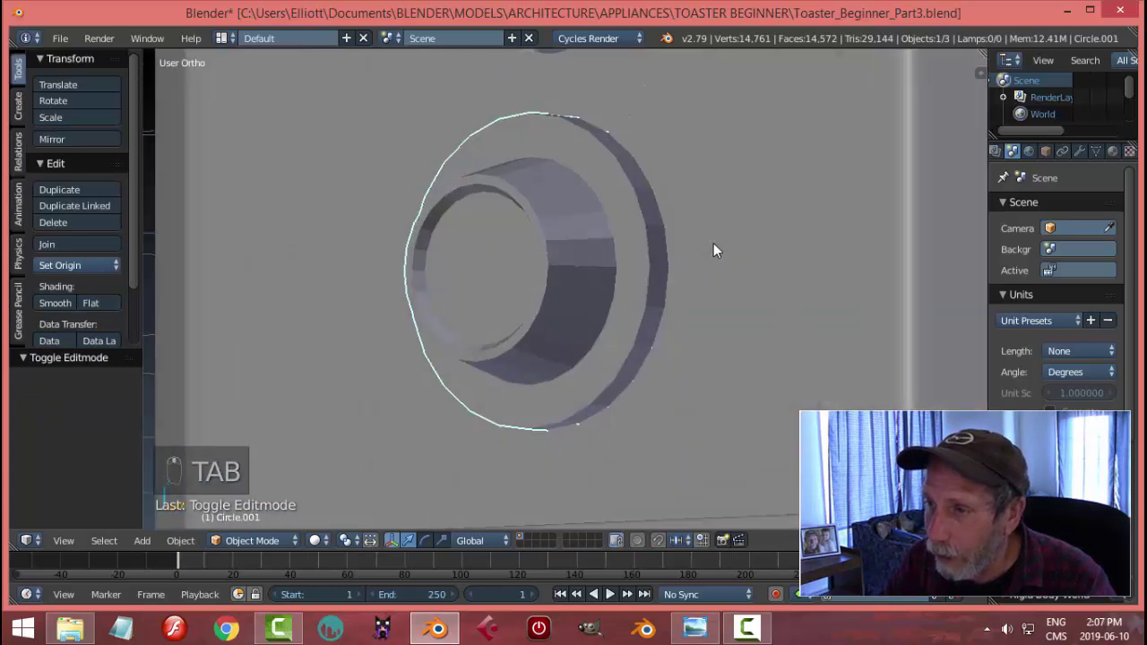
pyautogui.moveTo(713, 250); pyautogui.dragTo(759, 266, button='middle')
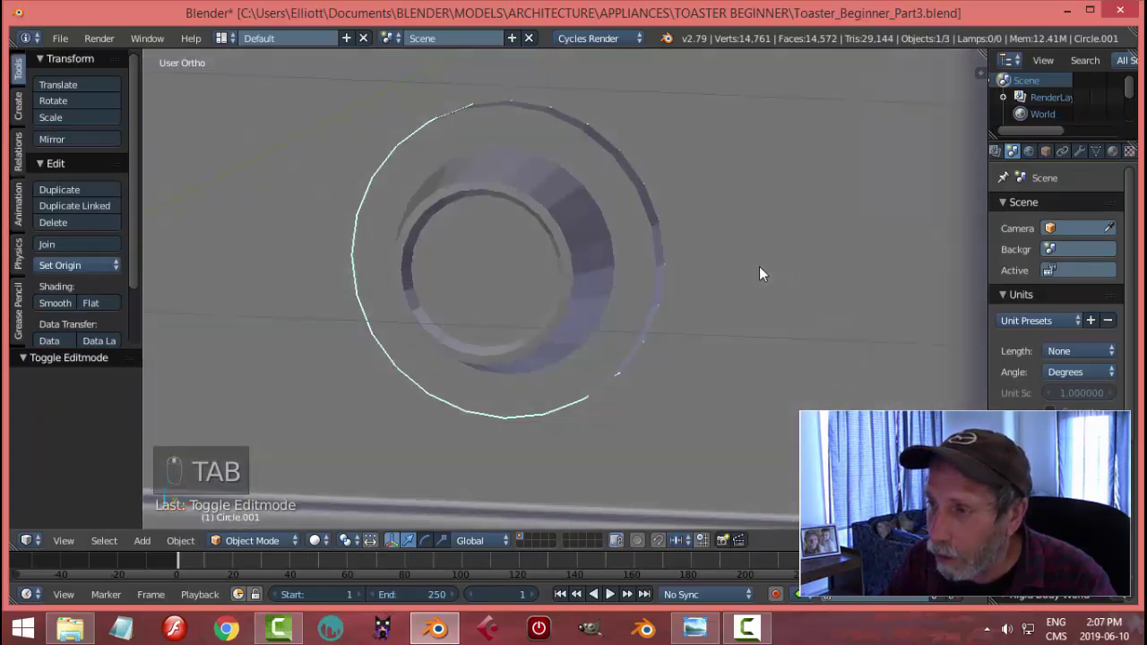
pyautogui.click(1080, 151)
pyautogui.click(1017, 208)
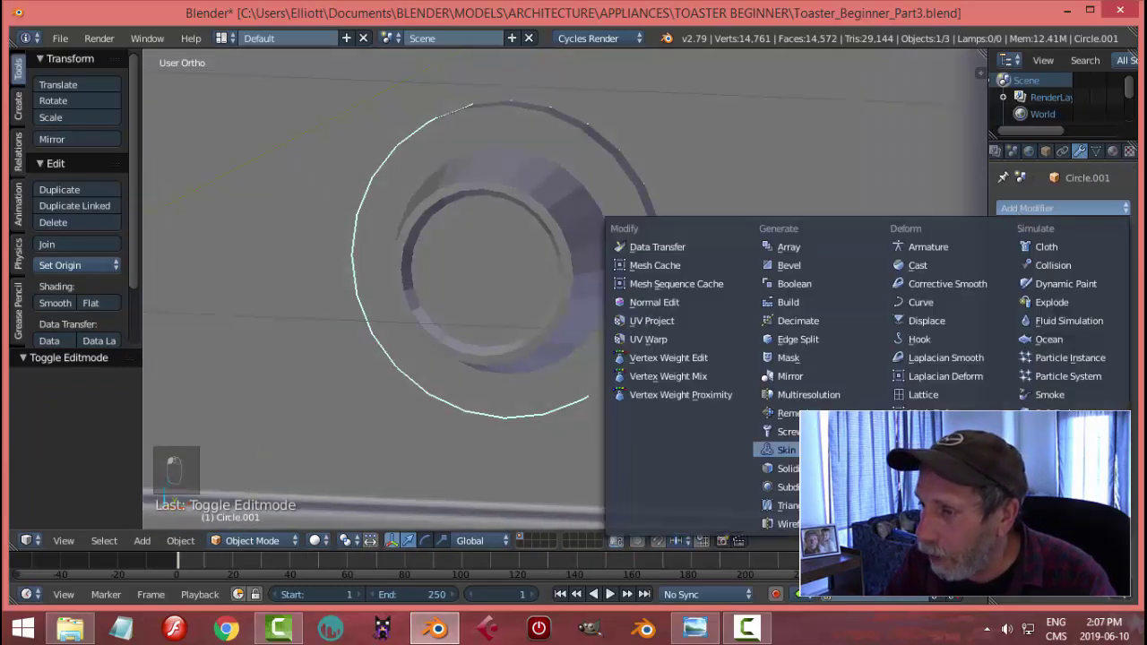
pyautogui.click(772, 486)
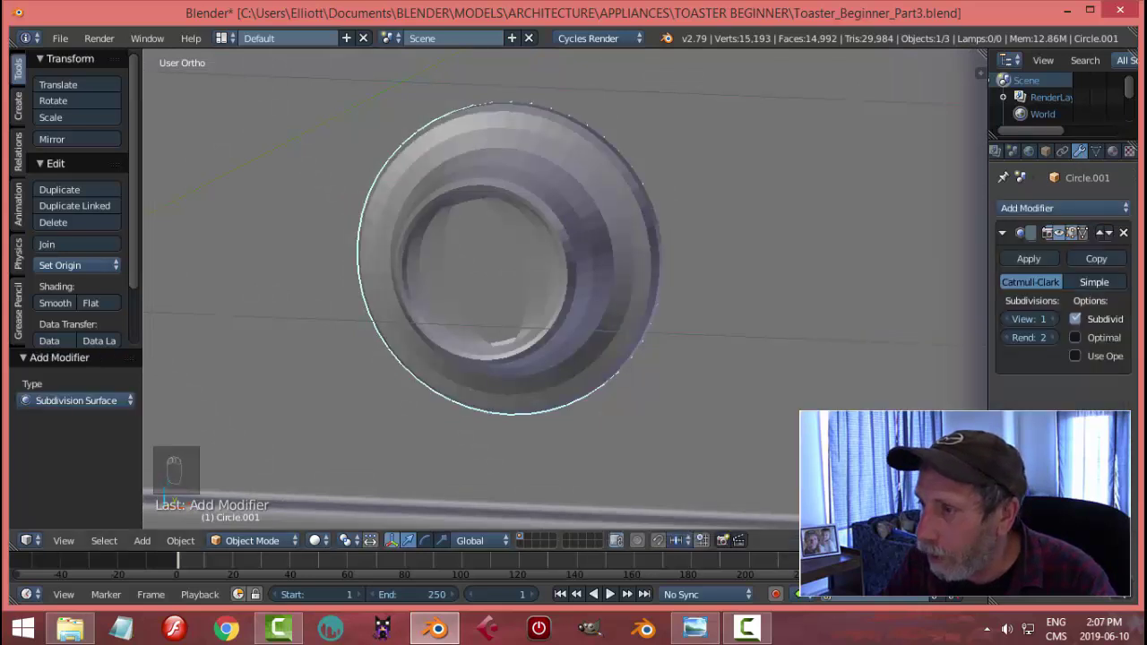
pyautogui.click(1051, 318)
pyautogui.click(49, 302)
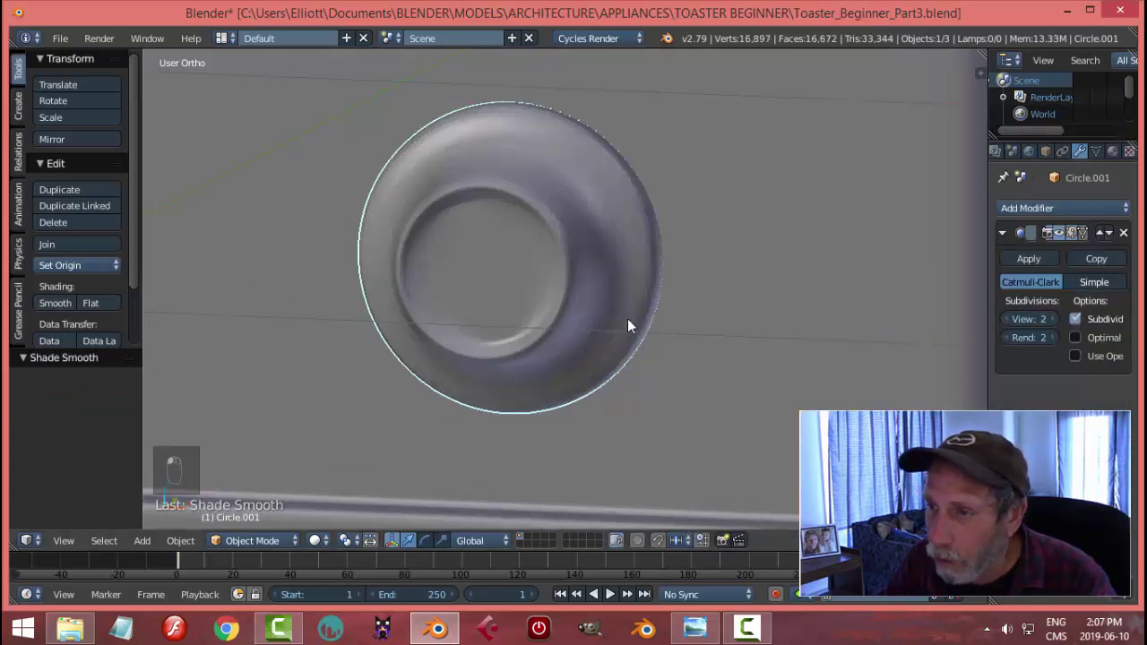
# Step: Compare the smoothed knob's edges and profile with the toaster reference photo and switch back to Blender
pyautogui.moveTo(628, 318)
pyautogui.mouseDown(button='middle')
pyautogui.moveTo(474, 353)
pyautogui.moveTo(462, 385)
pyautogui.moveTo(621, 315)
pyautogui.moveTo(696, 239)
pyautogui.moveTo(577, 347)
pyautogui.moveTo(572, 334)
pyautogui.moveTo(693, 278)
pyautogui.moveTo(714, 319)
pyautogui.moveTo(550, 351)
pyautogui.moveTo(568, 349)
pyautogui.moveTo(587, 376)
pyautogui.mouseUp(button='middle')
pyautogui.click(696, 632)
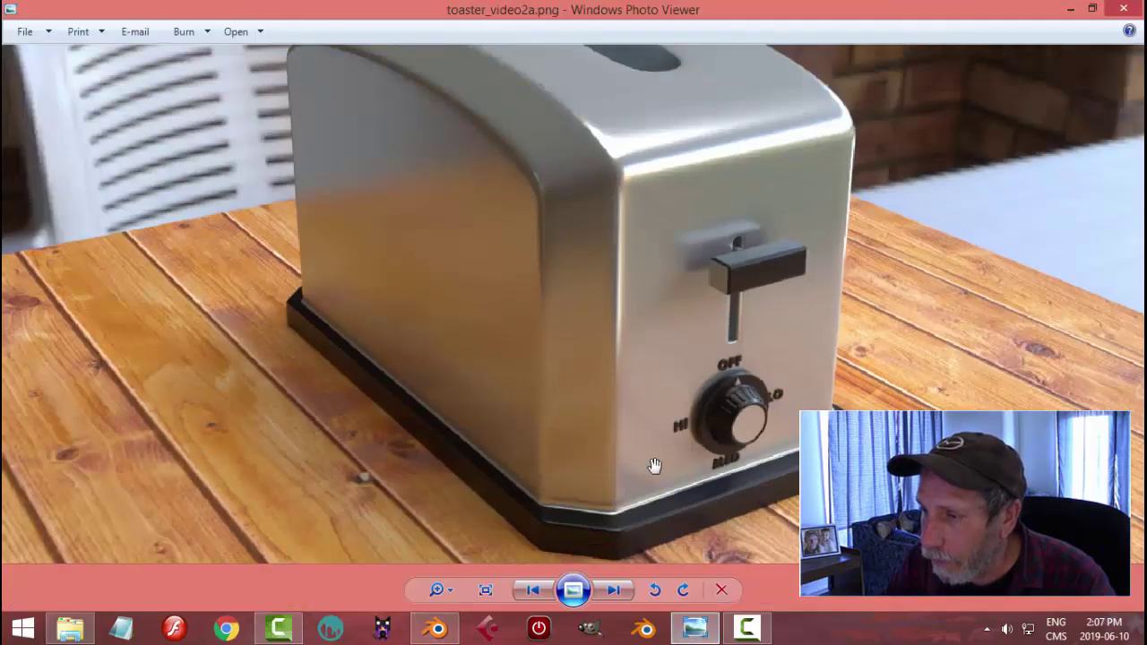
pyautogui.click(437, 629)
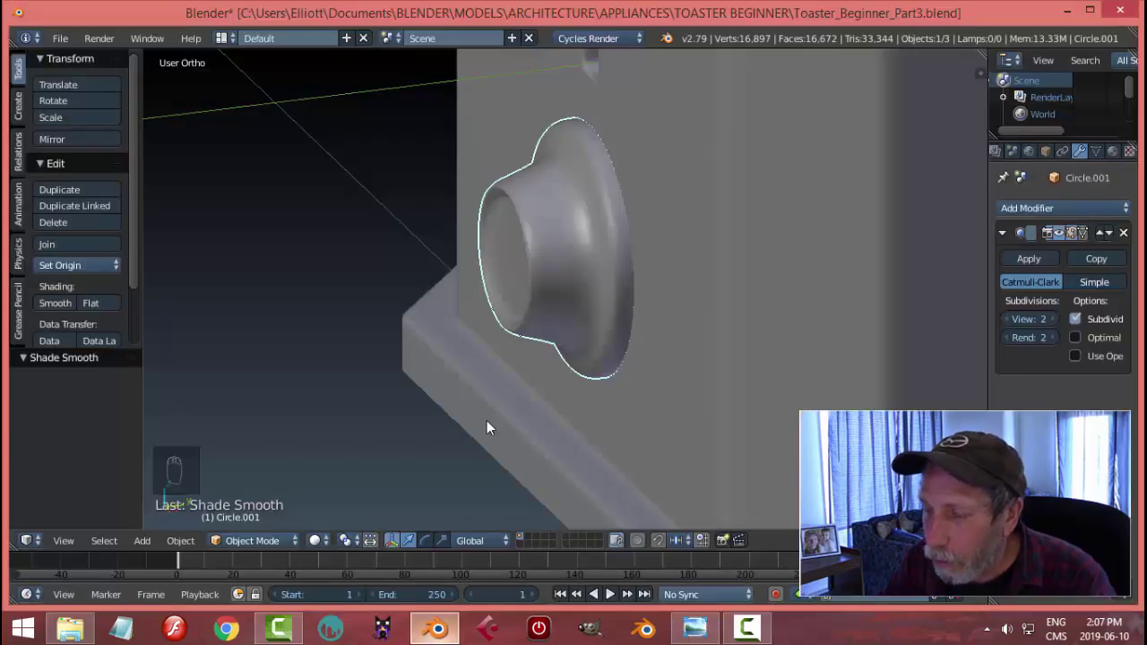
pyautogui.scroll(2, 556, 333)
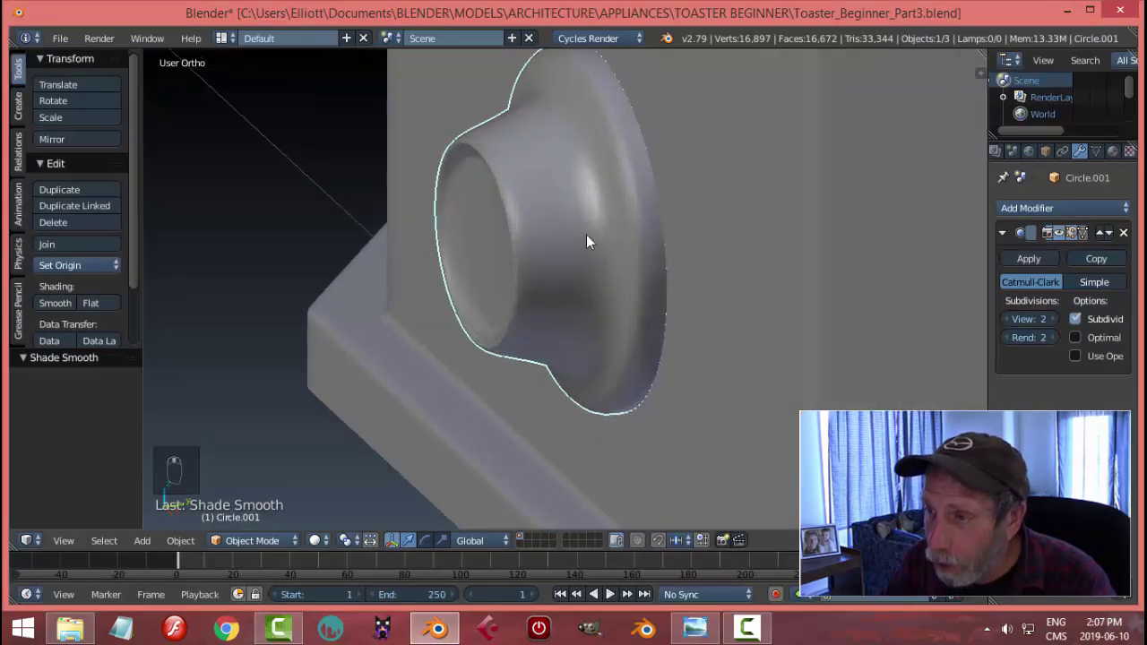
# Step: In edit mode, add one loop cut around the knob's tapered body and slide it close to the flange junction
pyautogui.click(252, 540)
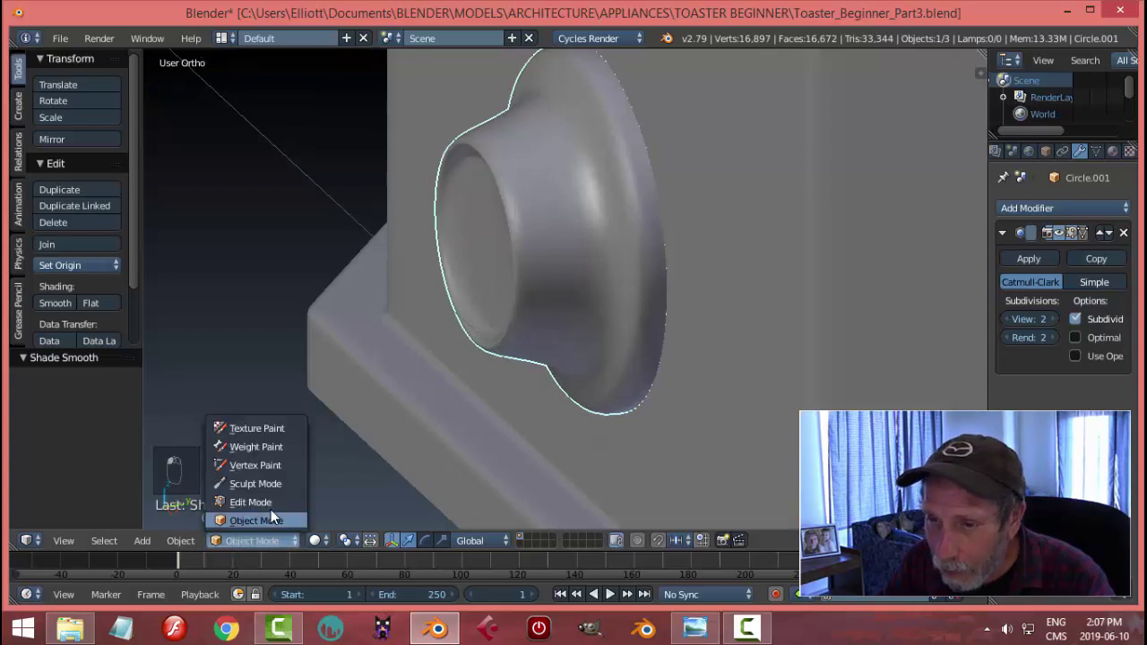
pyautogui.click(260, 500)
pyautogui.moveTo(446, 410); pyautogui.dragTo(666, 265, button='middle')
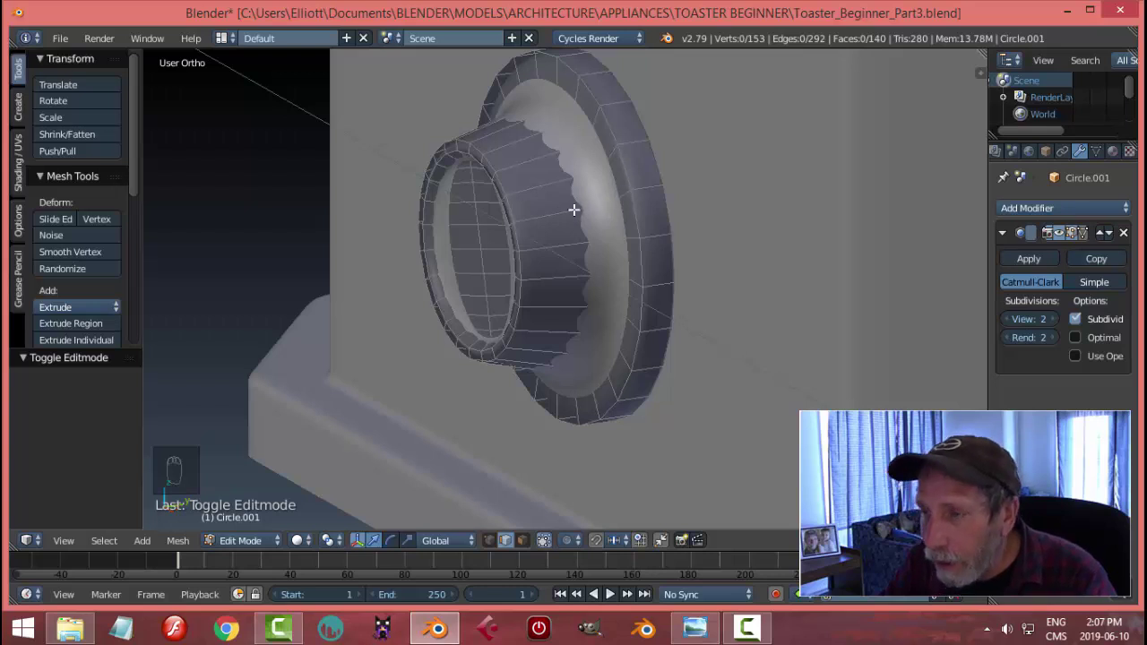
pyautogui.moveTo(591, 208); pyautogui.dragTo(567, 247, button='middle')
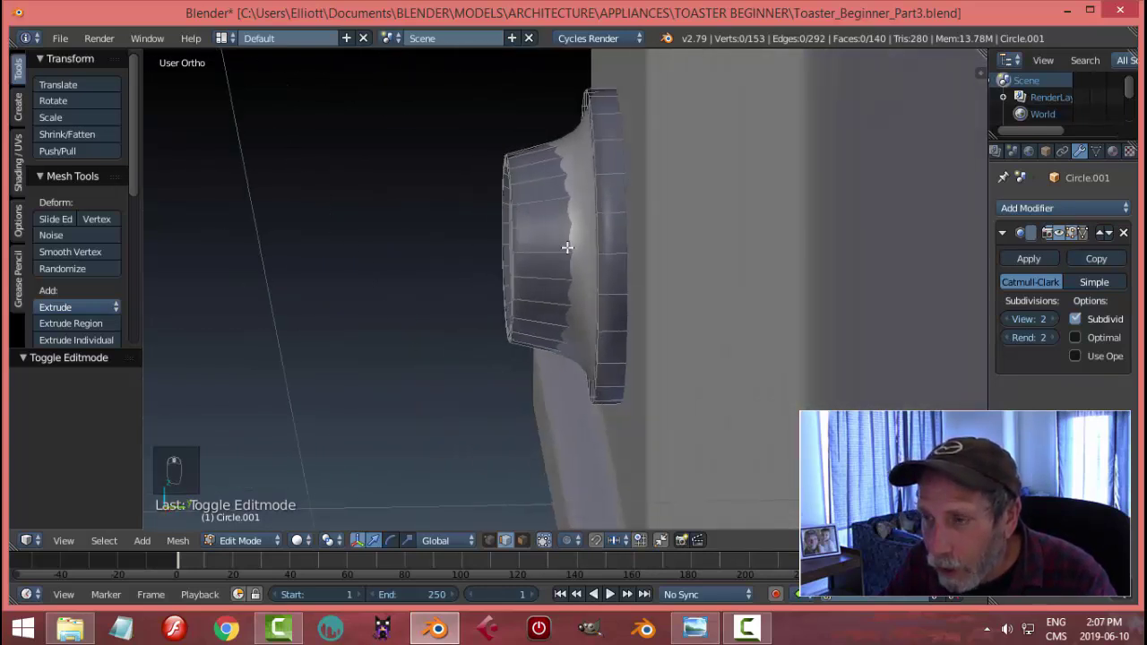
pyautogui.moveTo(549, 198); pyautogui.dragTo(528, 194, button='middle')
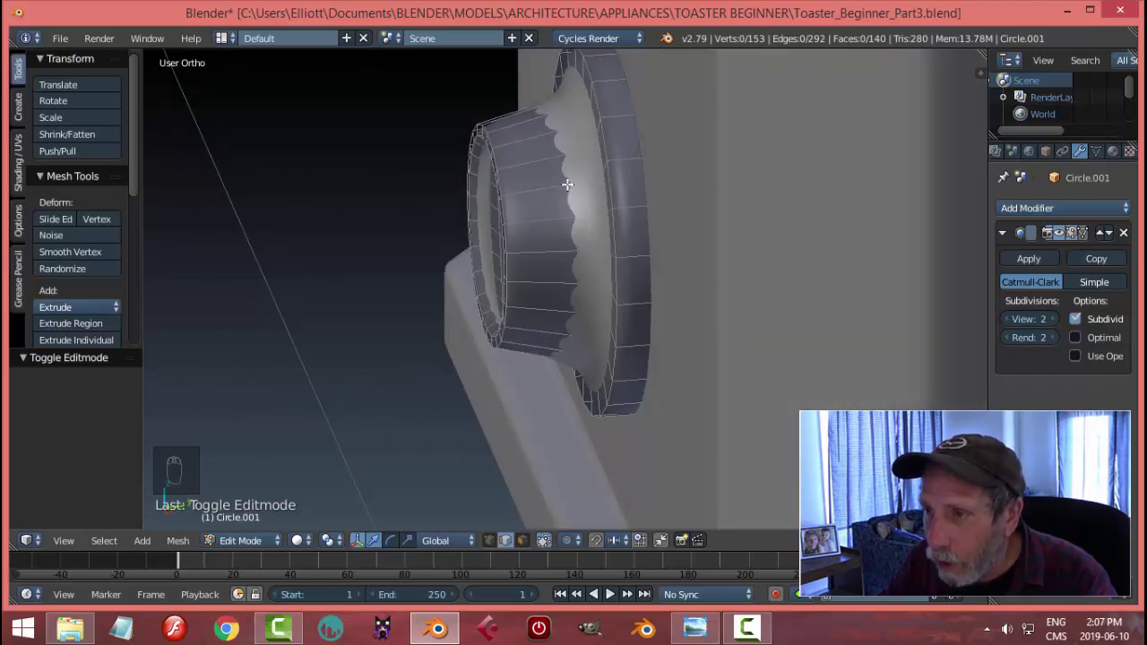
pyautogui.hotkey('ctrl', 'r')
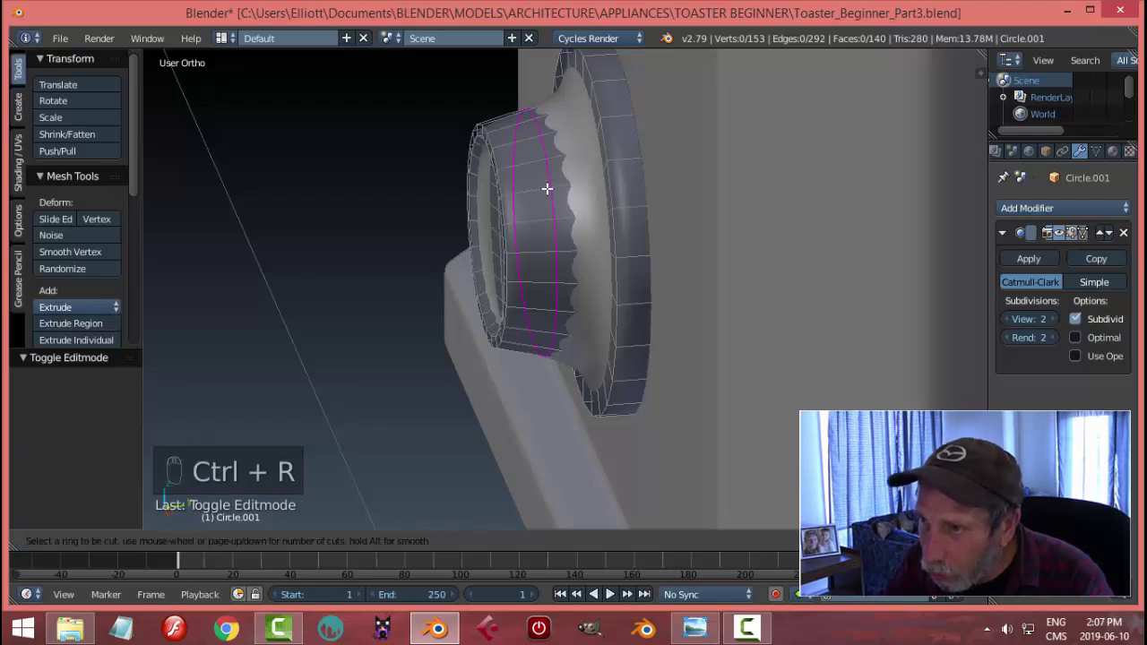
pyautogui.click(547, 189)
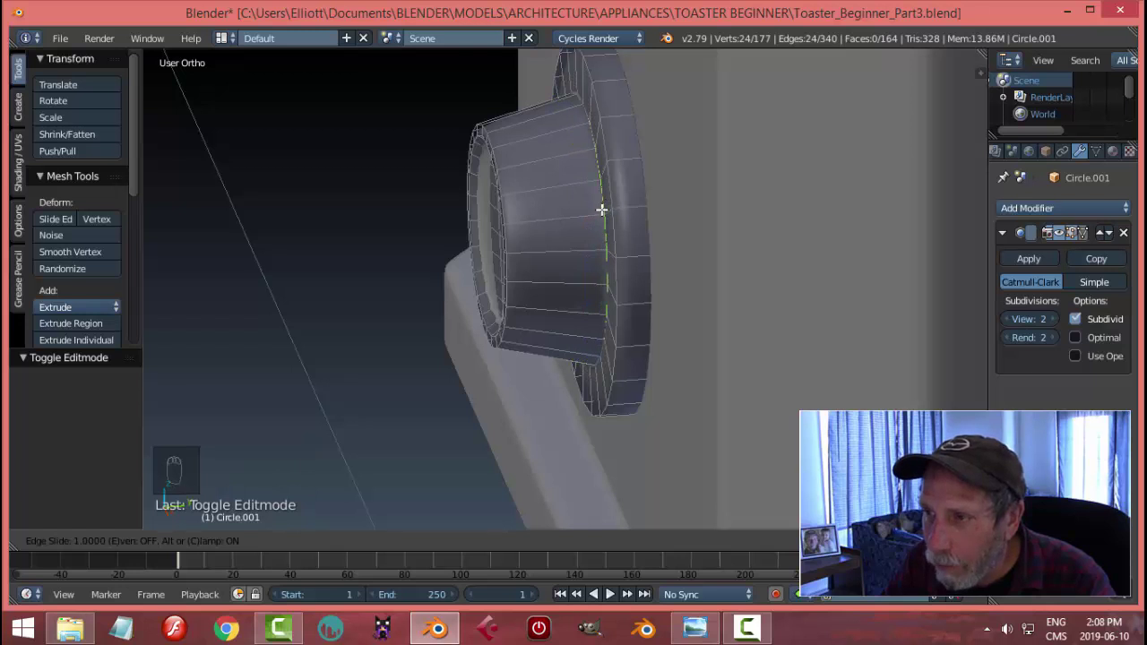
pyautogui.click(599, 209)
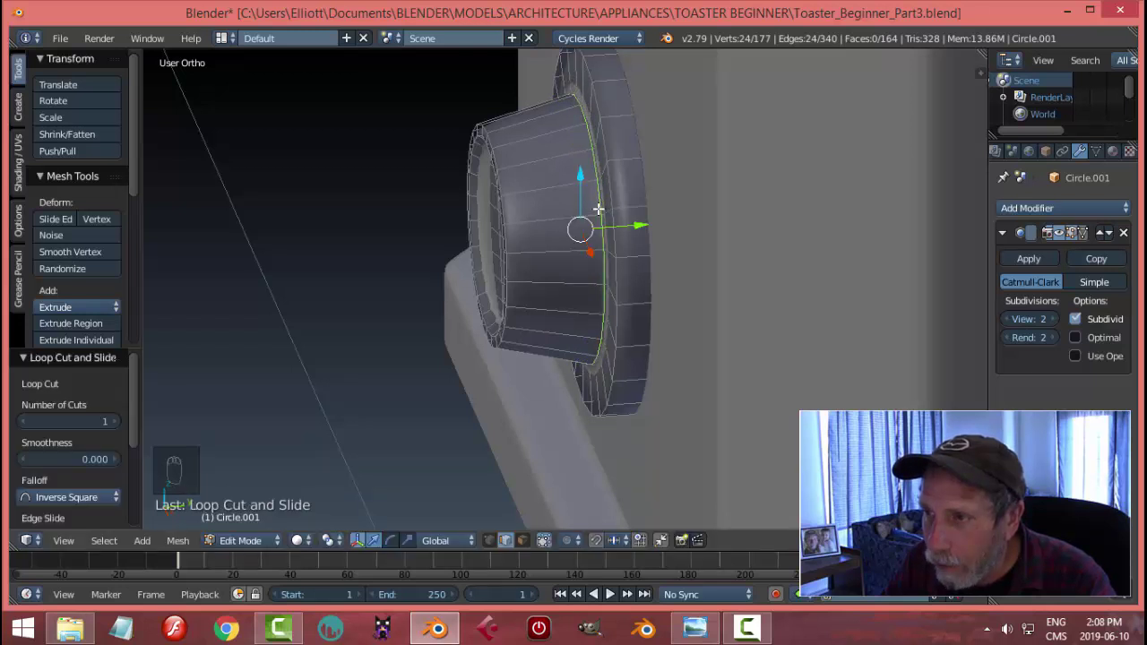
# Step: Return to object mode and check the smoothed junction between the knob's tapered body and flange
pyautogui.press('Tab')
pyautogui.click(570, 215)
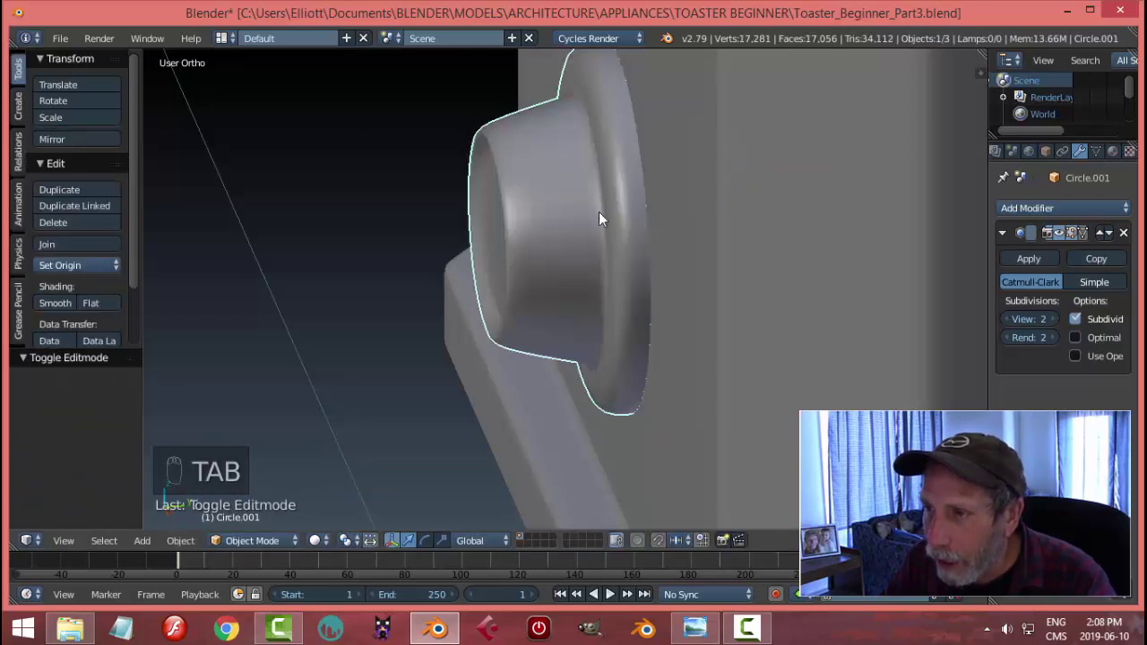
pyautogui.moveTo(599, 211); pyautogui.dragTo(579, 170, button='middle')
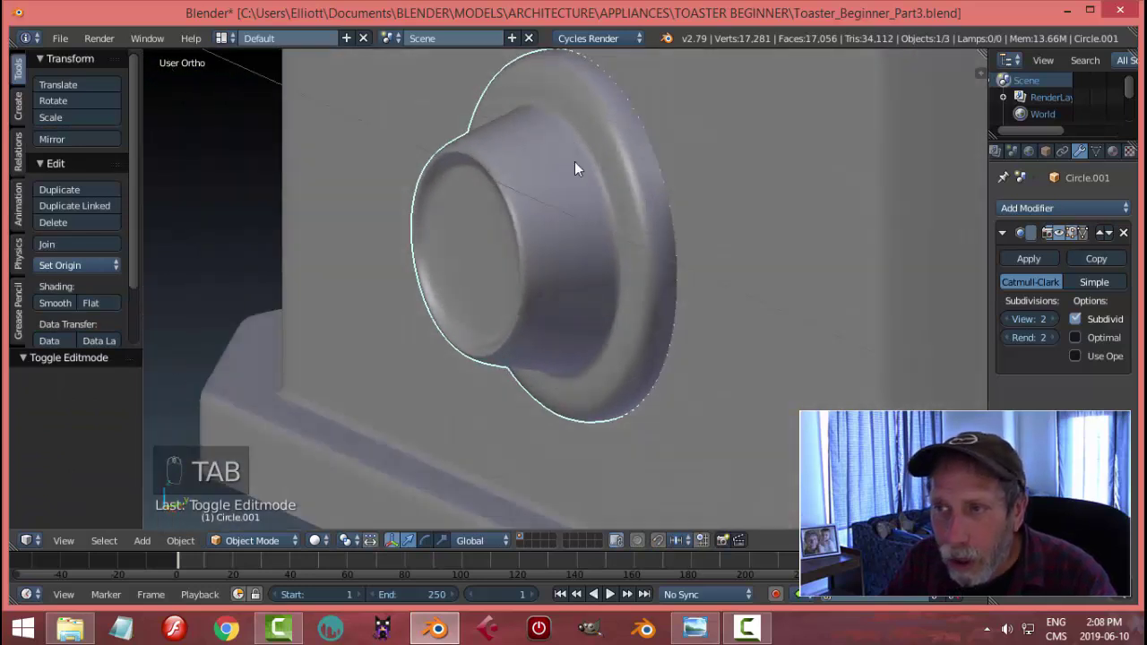
pyautogui.scroll(2, 645, 215)
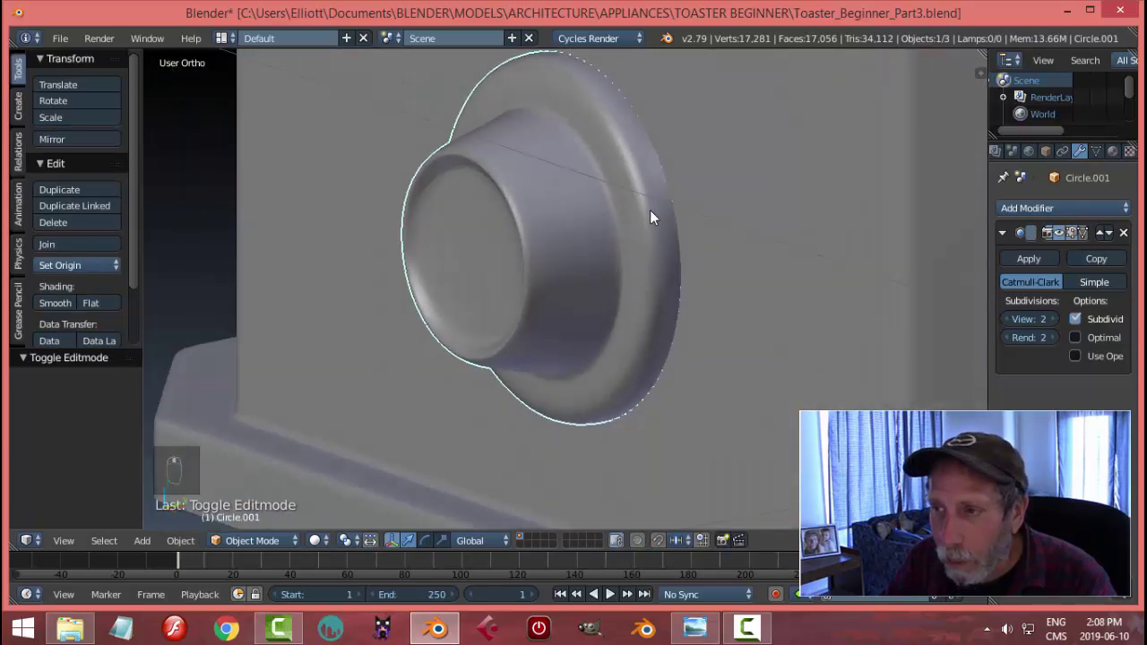
# Step: In edit mode, turn off the modifier's edit-mode display and select the closely spaced edge loops at the body-flange junction in turn to inspect them
pyautogui.press('Tab')
pyautogui.click(762, 210)
pyautogui.scroll(3, 712, 215)
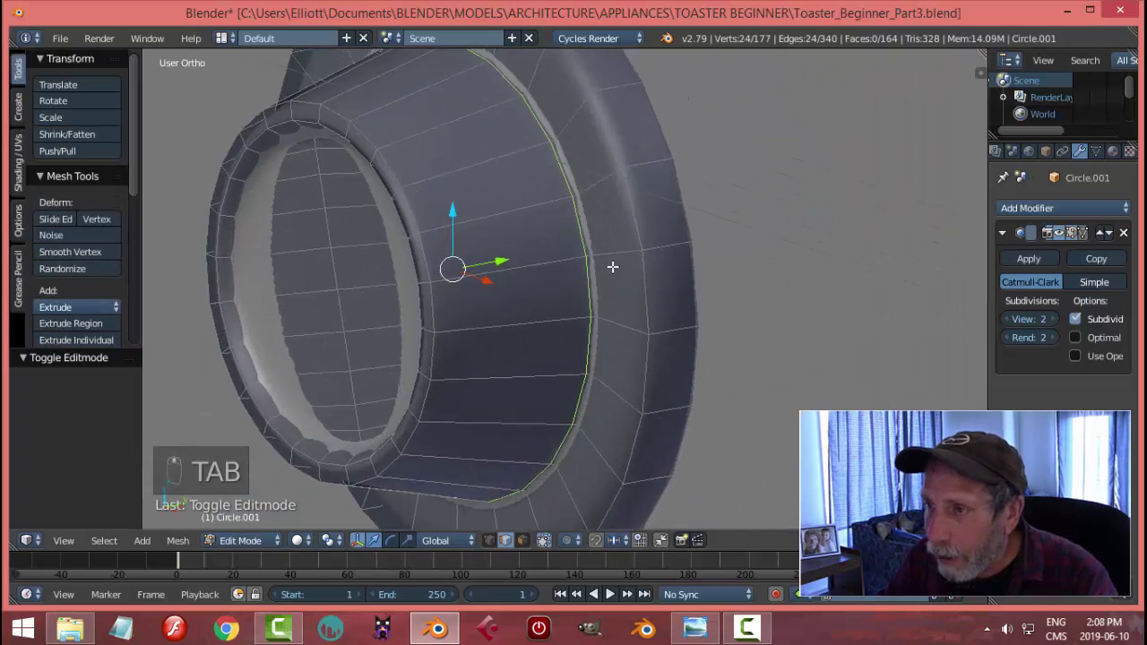
pyautogui.click(1069, 234)
pyautogui.press('a')
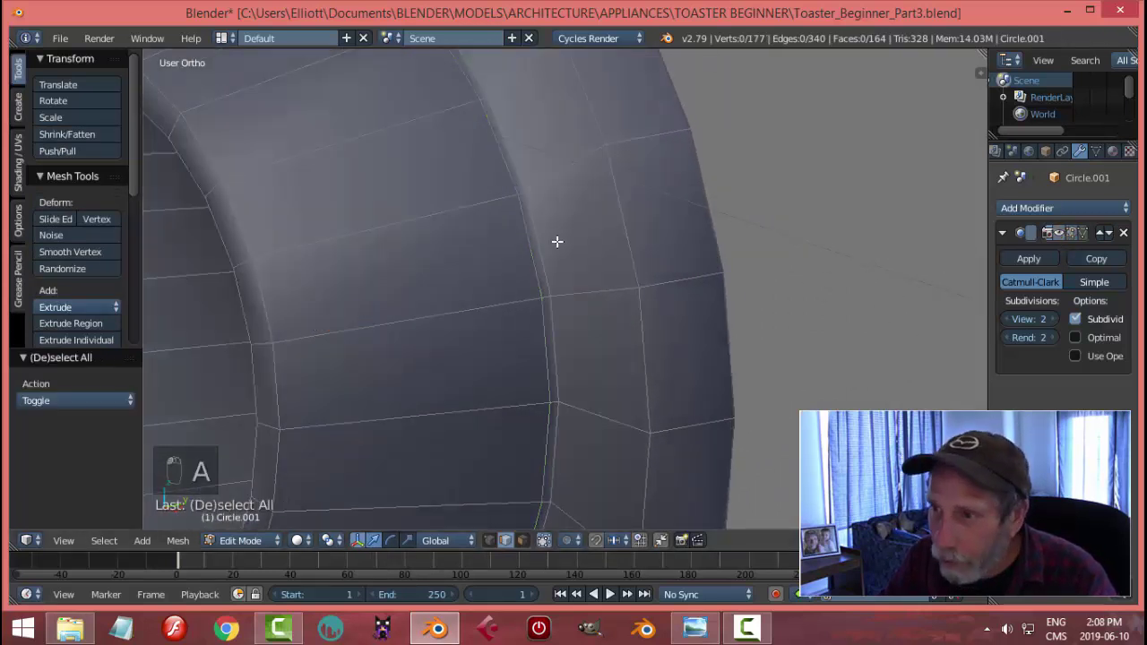
pyautogui.keyDown('alt'); pyautogui.rightClick(536, 236); pyautogui.keyUp('alt')
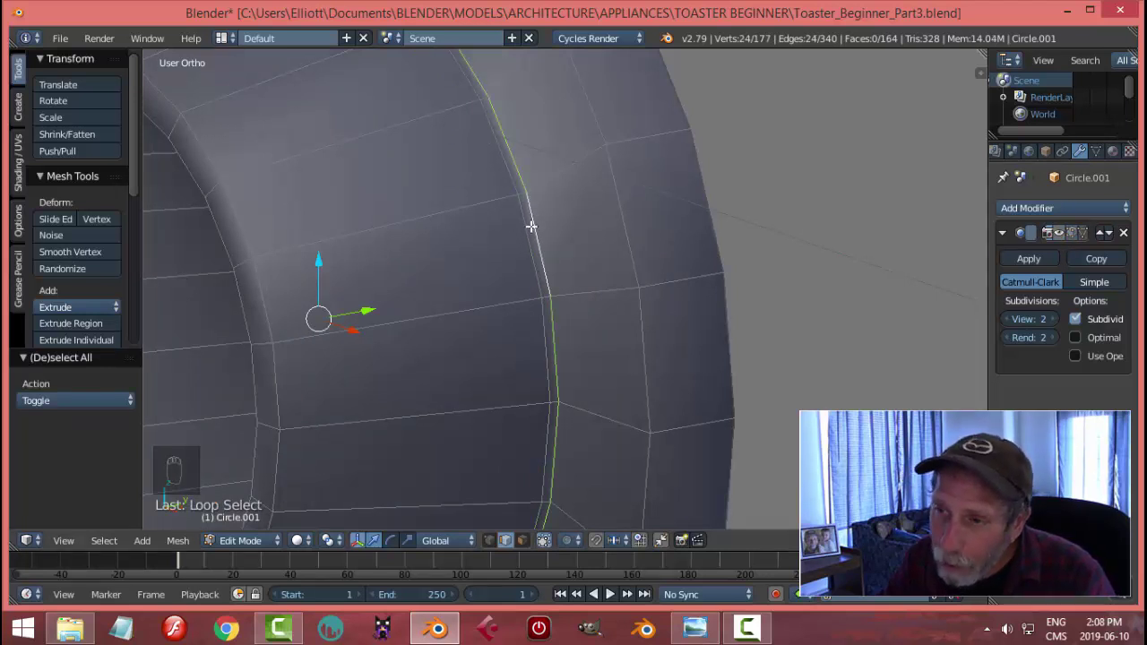
pyautogui.press('a')
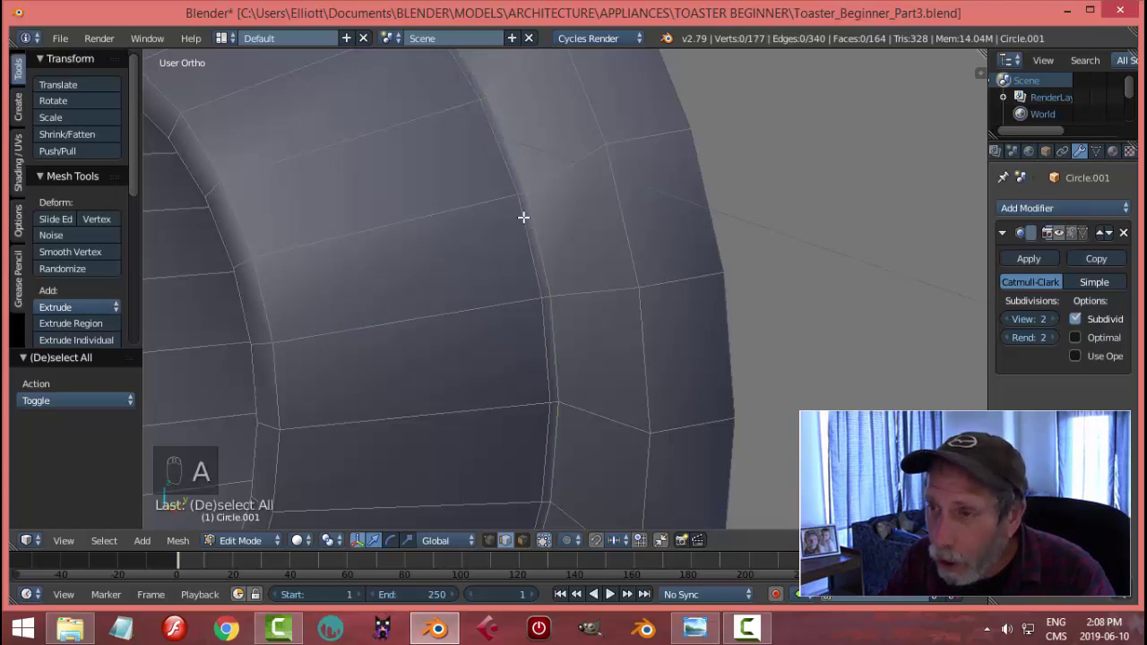
pyautogui.keyDown('alt'); pyautogui.rightClick(533, 217); pyautogui.keyUp('alt')
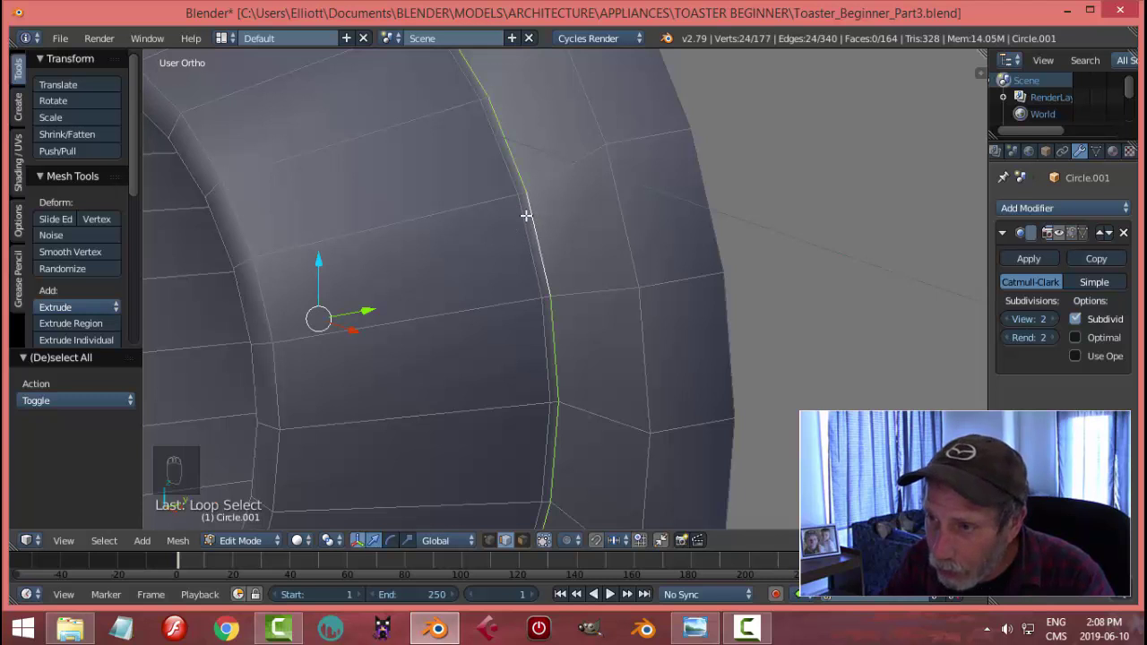
pyautogui.press('a')
pyautogui.keyDown('alt'); pyautogui.rightClick(526, 218); pyautogui.keyUp('alt')
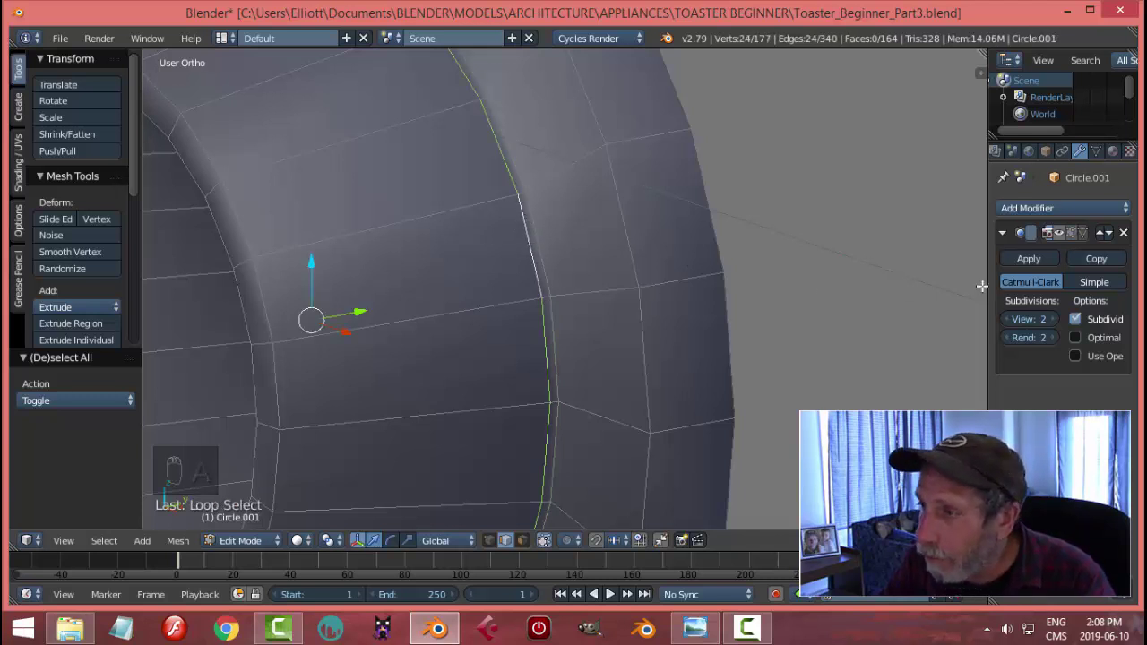
# Step: Restore the modifier's edit-mode display, clear the selection, and add a loop cut on the flange's front face close to the body junction
pyautogui.click(1068, 234)
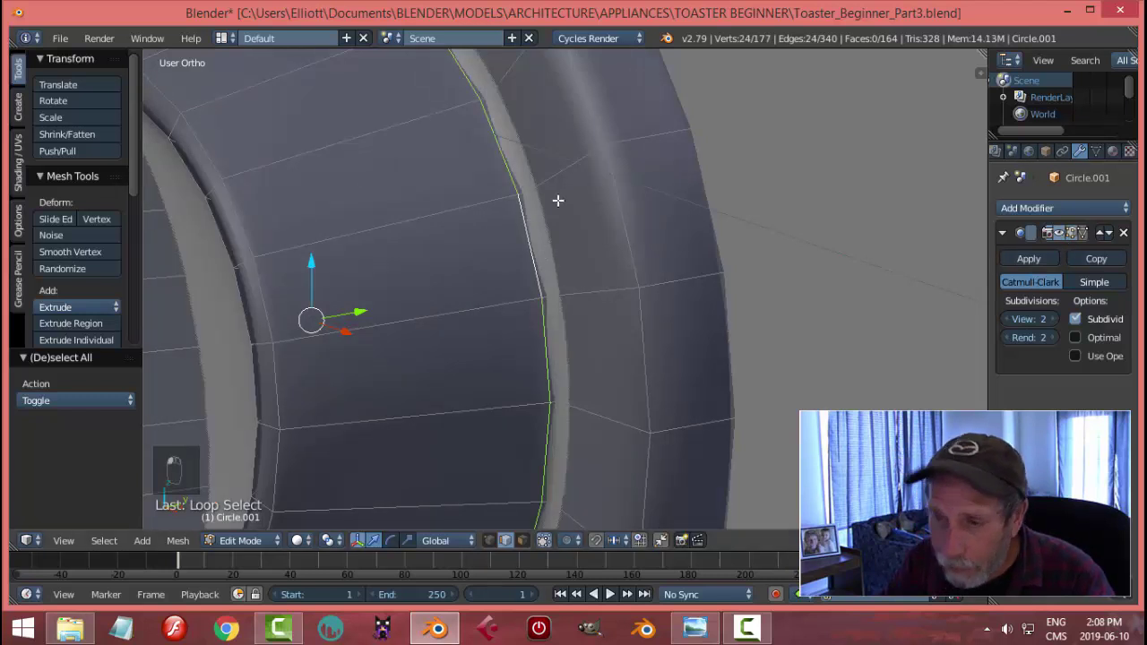
pyautogui.press('a')
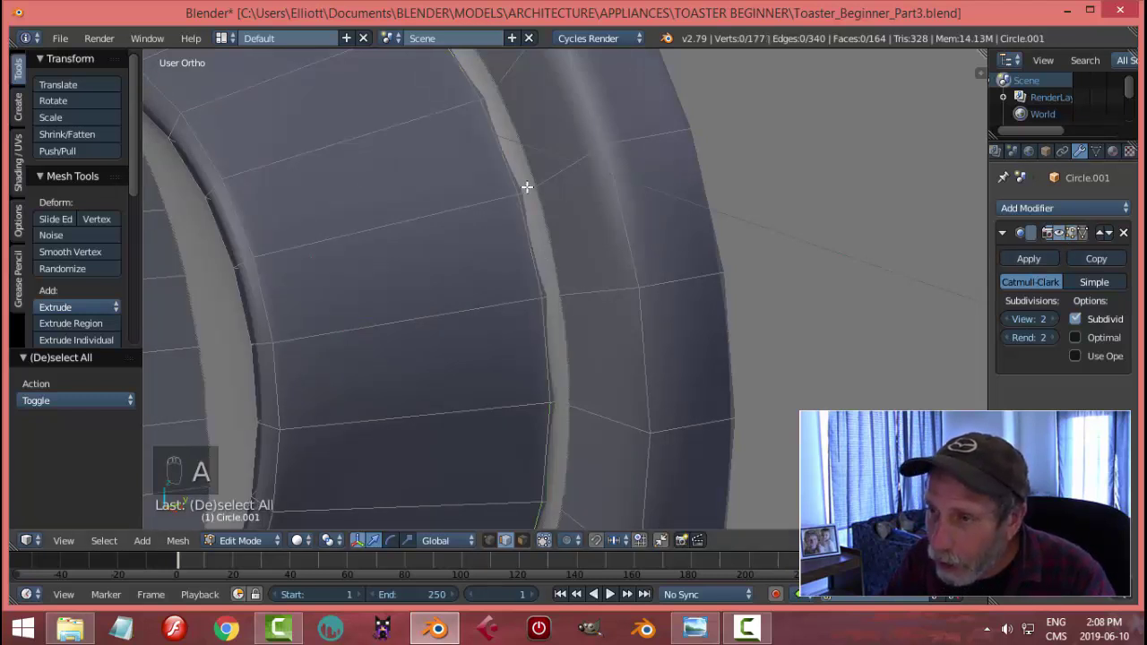
pyautogui.press('a')
pyautogui.press('a')
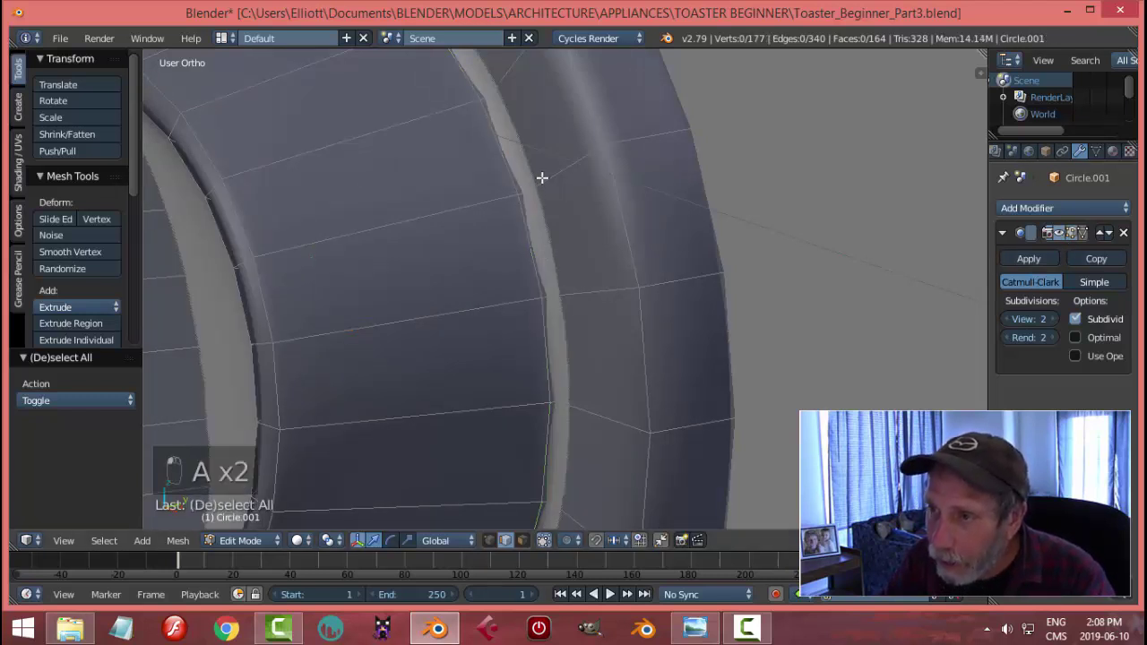
pyautogui.hotkey('ctrl', 'r')
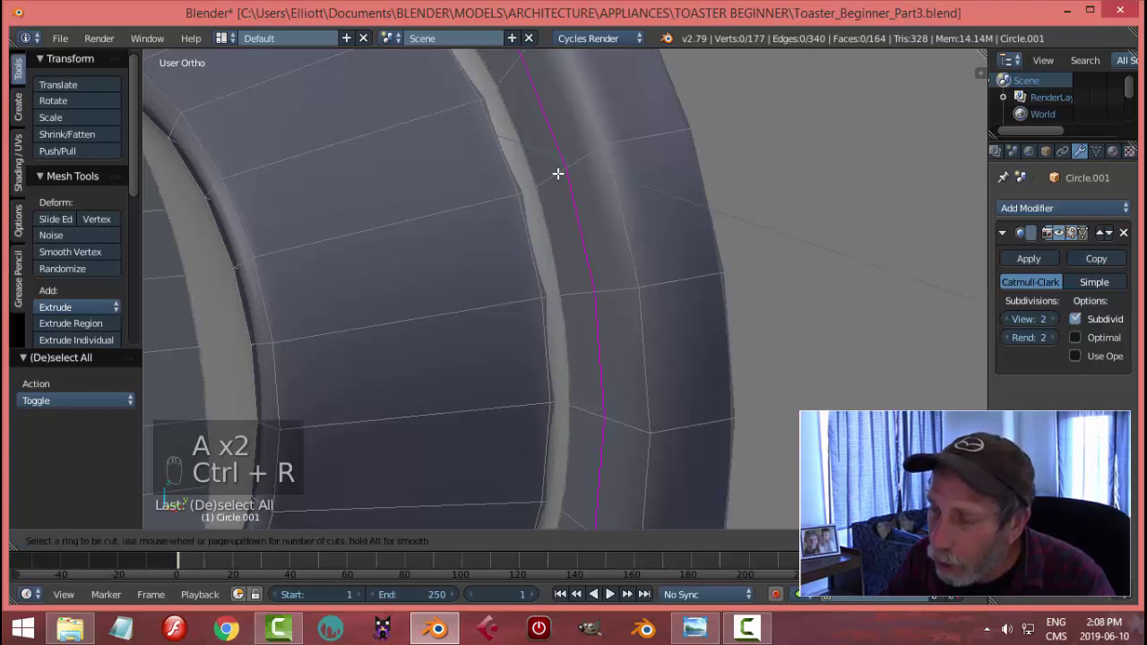
pyautogui.click(558, 173)
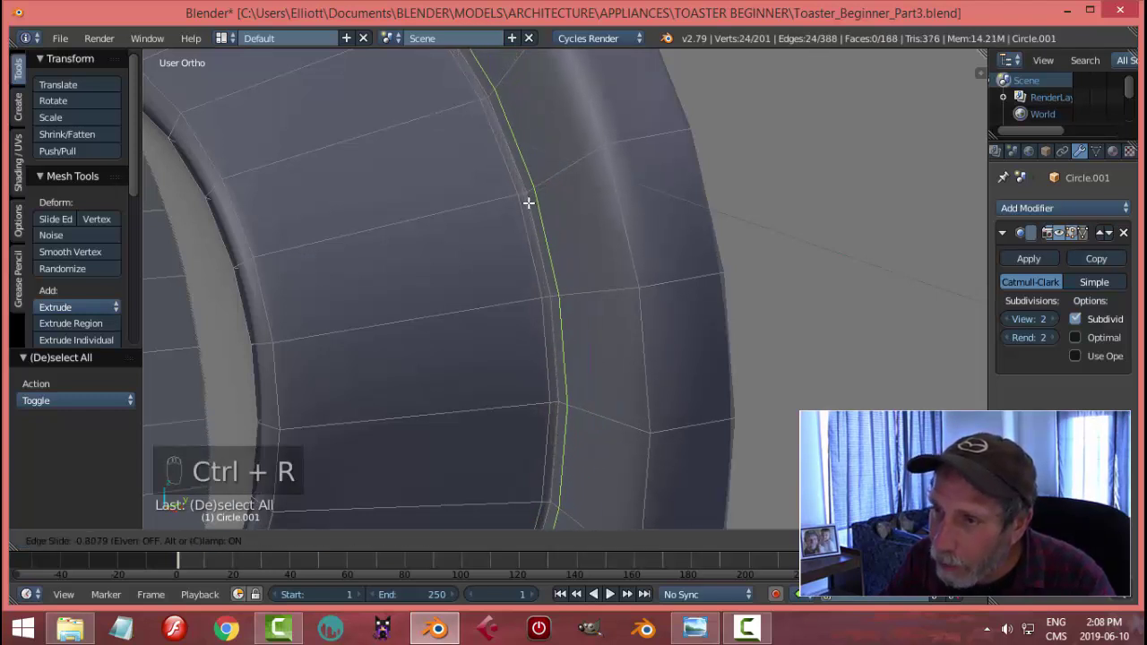
pyautogui.click(533, 206)
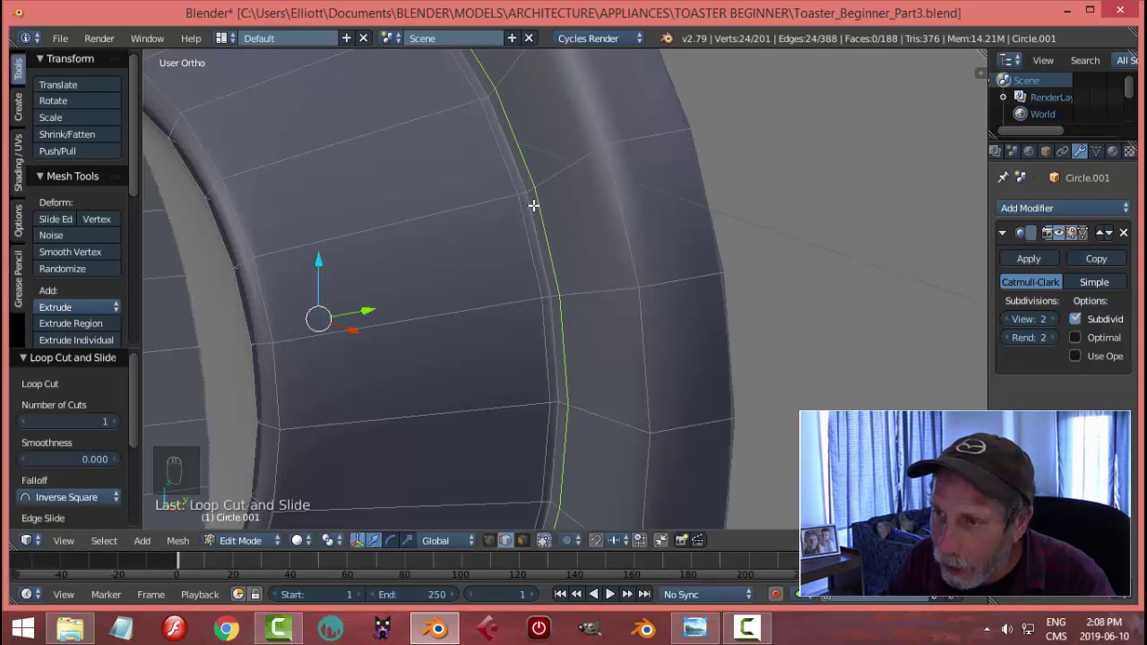
# Step: Switch to object mode and examine the whole smoothed knob with the support loops on both sides of the junction
pyautogui.press('Tab')
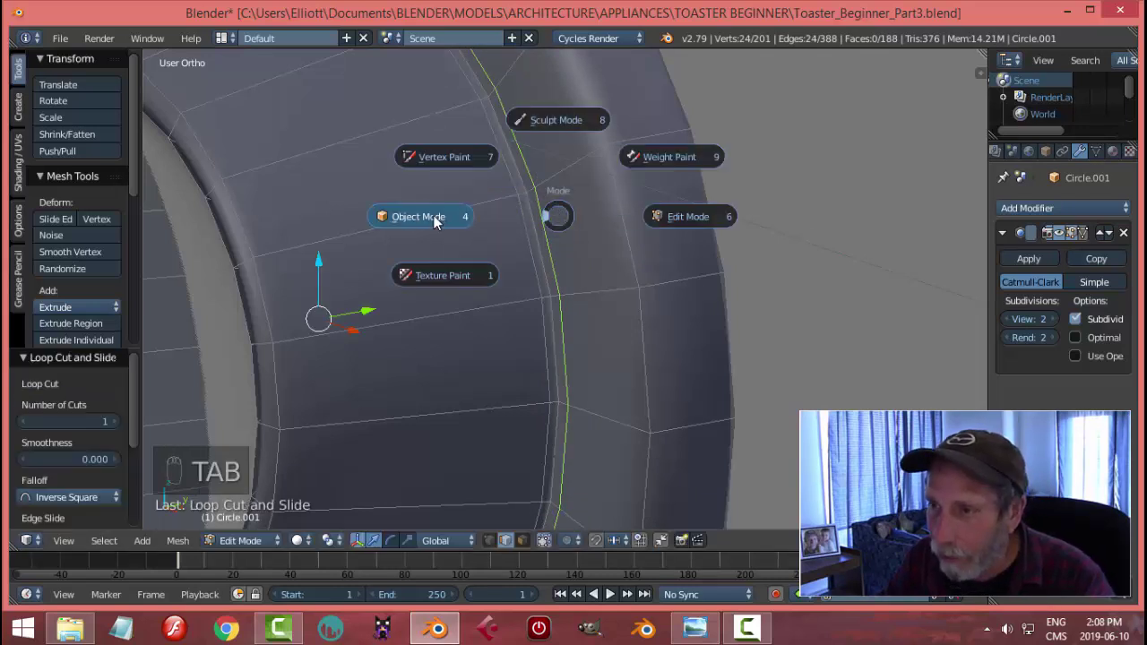
pyautogui.click(435, 220)
pyautogui.scroll(-6, 502, 249)
pyautogui.moveTo(500, 253); pyautogui.dragTo(530, 230, button='middle')
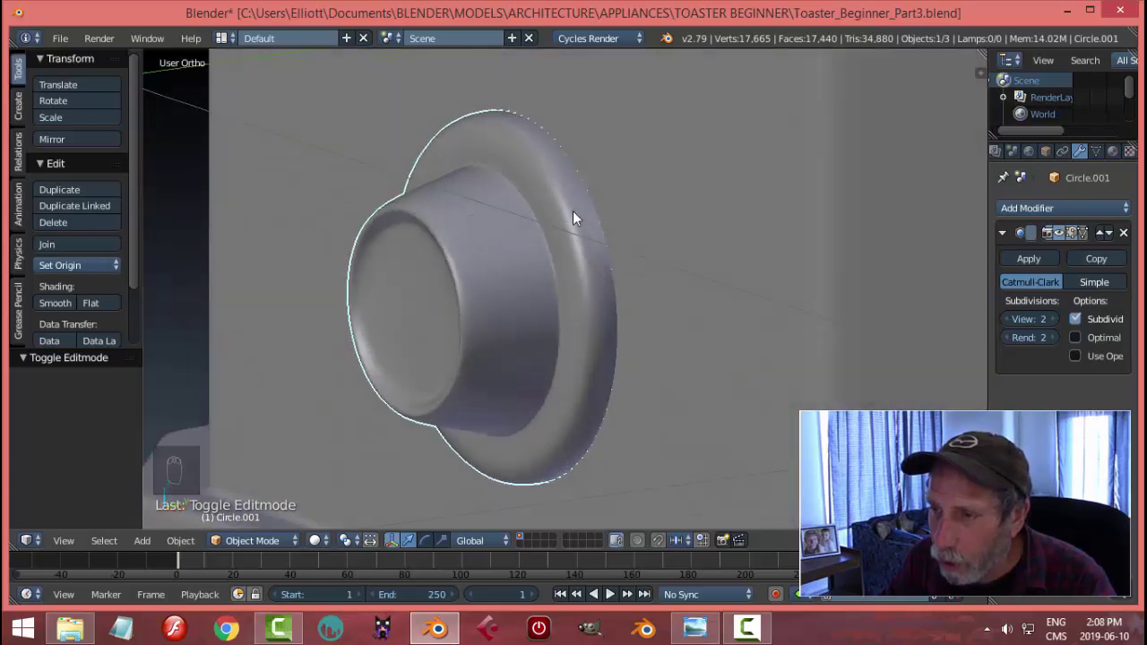
# Step: Back in edit mode, select the flange's front outer edge loop to inspect it, and clear the selection
pyautogui.press('Tab')
pyautogui.click(688, 219)
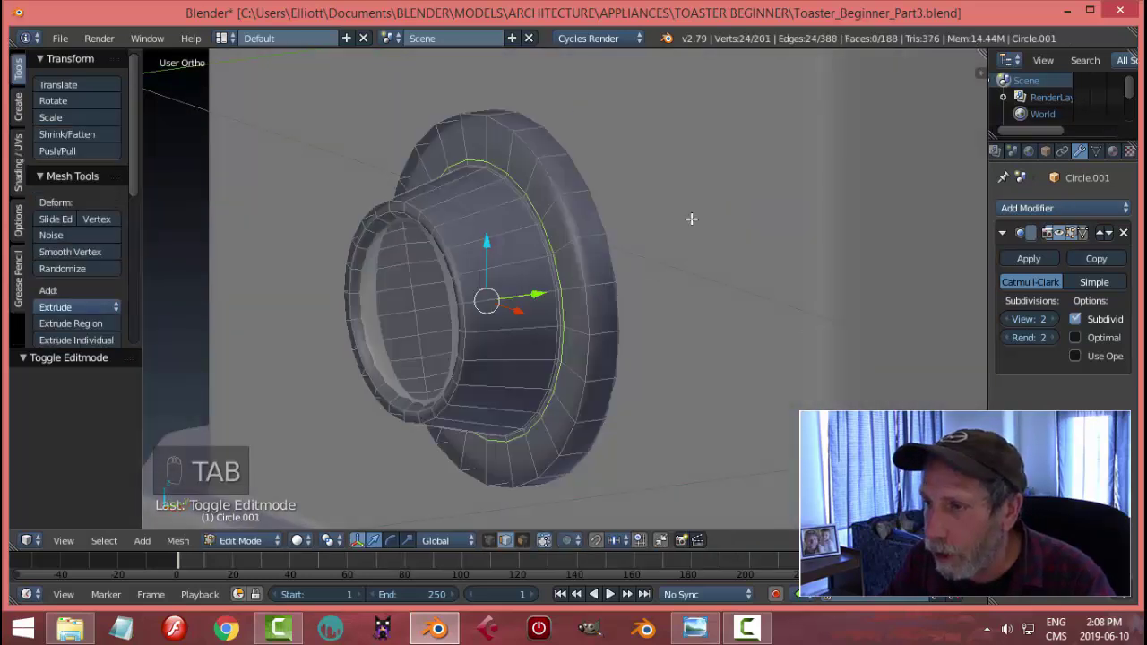
pyautogui.press('shift+less')
pyautogui.press('a')
pyautogui.scroll(4, 577, 241)
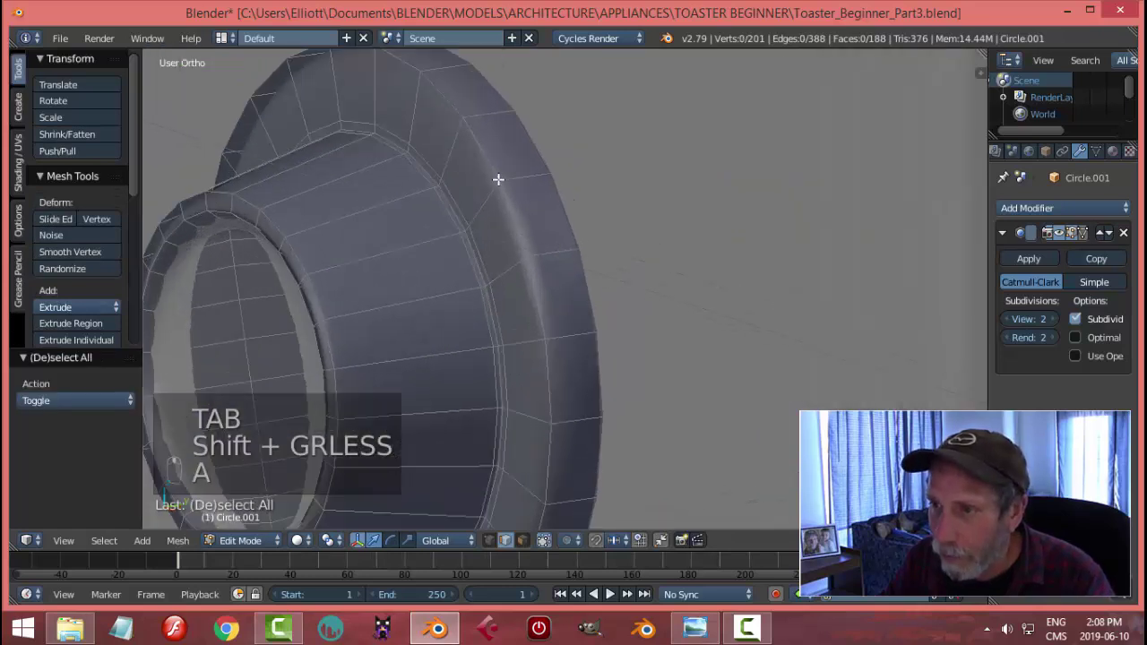
pyautogui.keyDown('alt'); pyautogui.rightClick(532, 215); pyautogui.keyUp('alt')
pyautogui.scroll(-4, 531, 265)
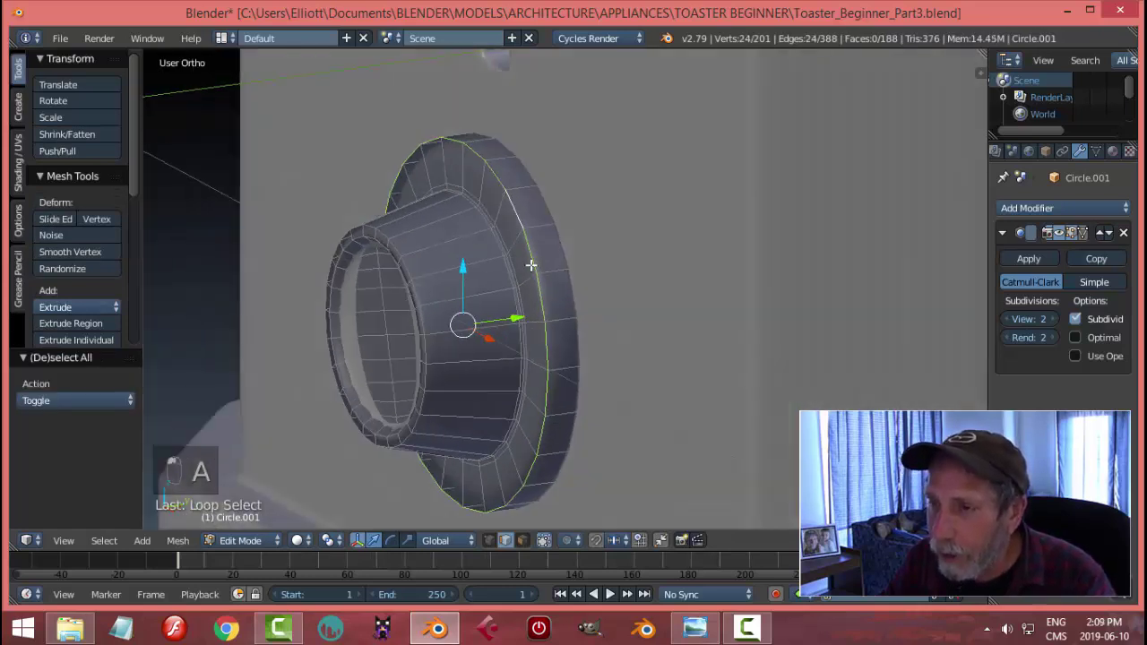
pyautogui.moveTo(531, 265)
pyautogui.mouseDown(button='middle')
pyautogui.moveTo(584, 225)
pyautogui.moveTo(538, 274)
pyautogui.moveTo(554, 260)
pyautogui.mouseUp(button='middle')
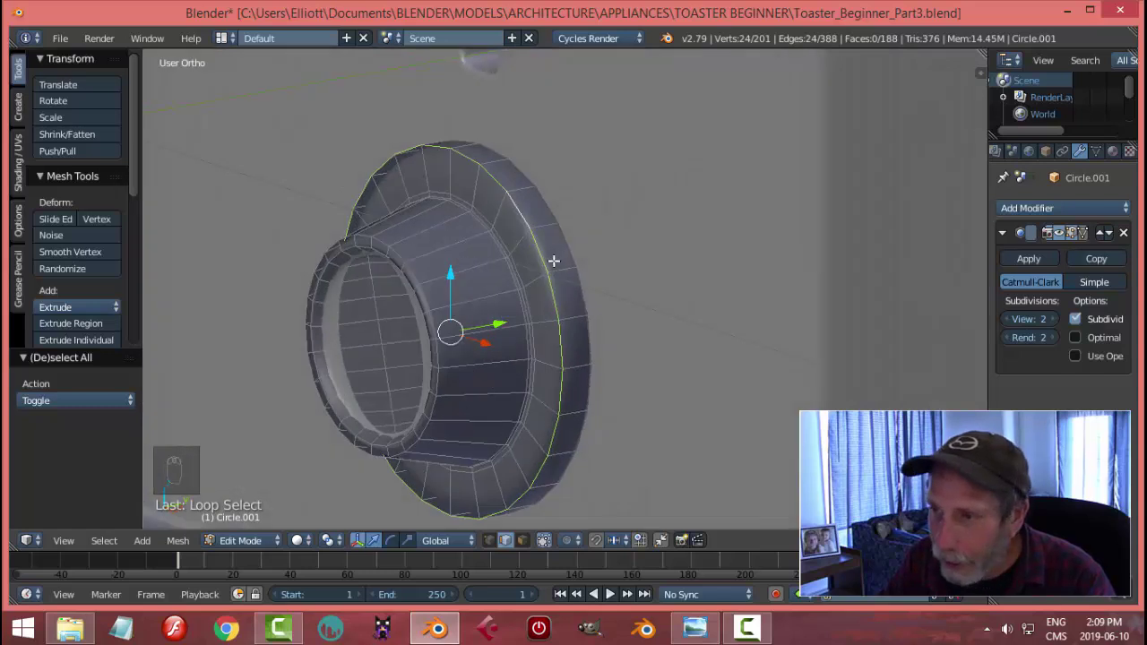
pyautogui.press('a')
# Step: Add a loop cut on the flange's front face and slide it outward close to the outer edge
pyautogui.scroll(5, 529, 243)
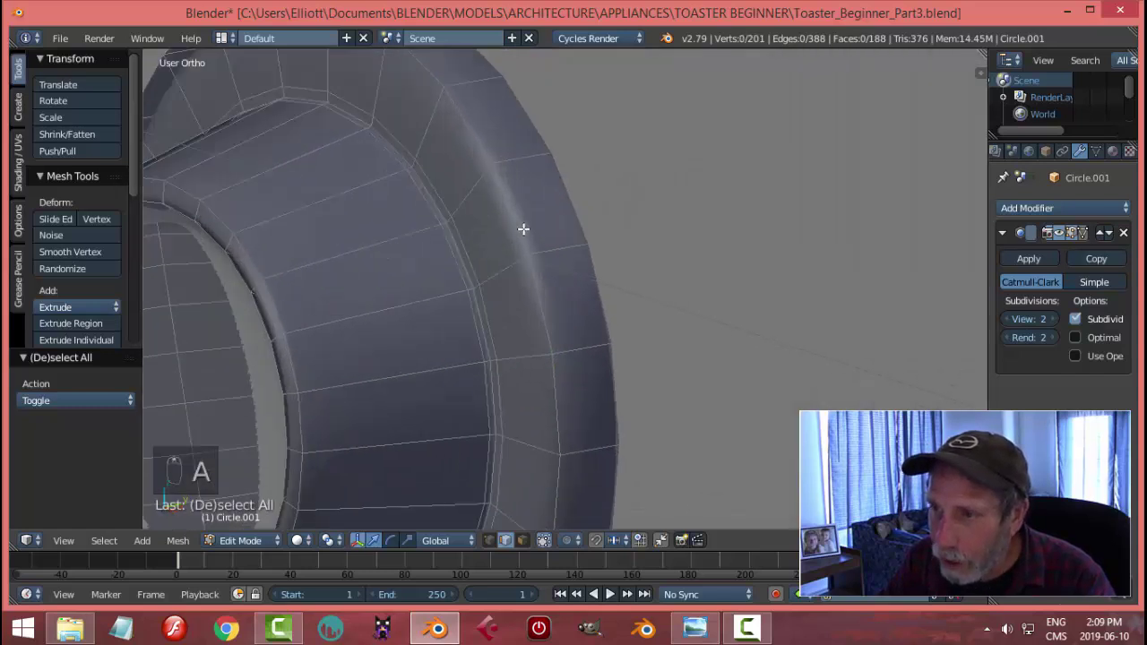
pyautogui.moveTo(579, 274); pyautogui.dragTo(579, 245, button='middle')
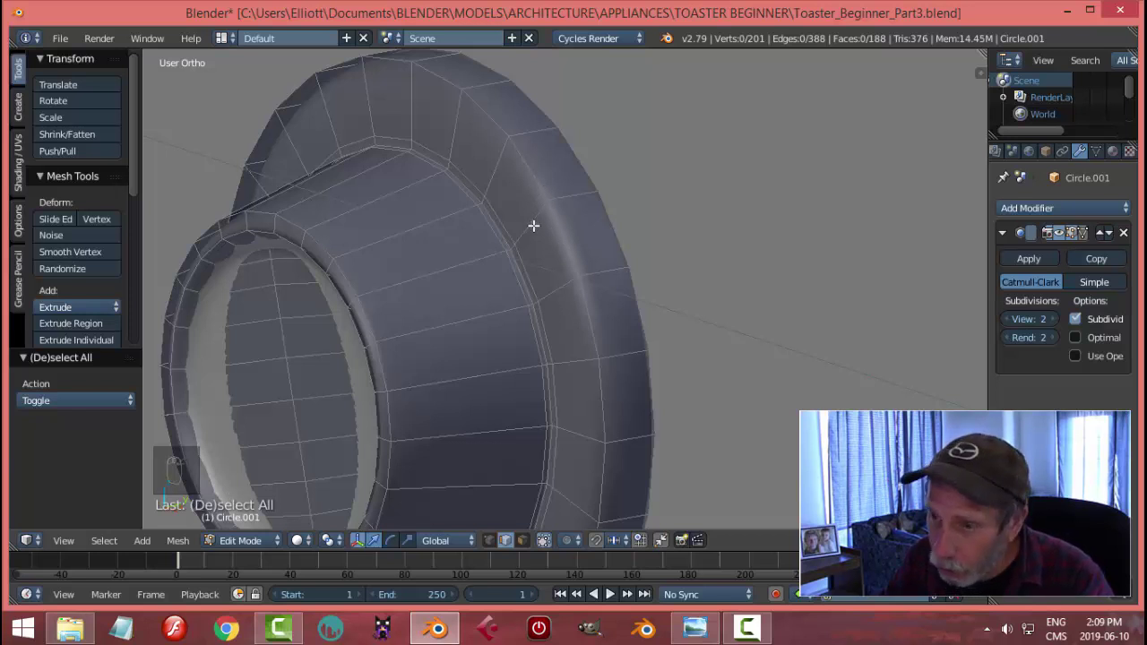
pyautogui.hotkey('ctrl', 'r')
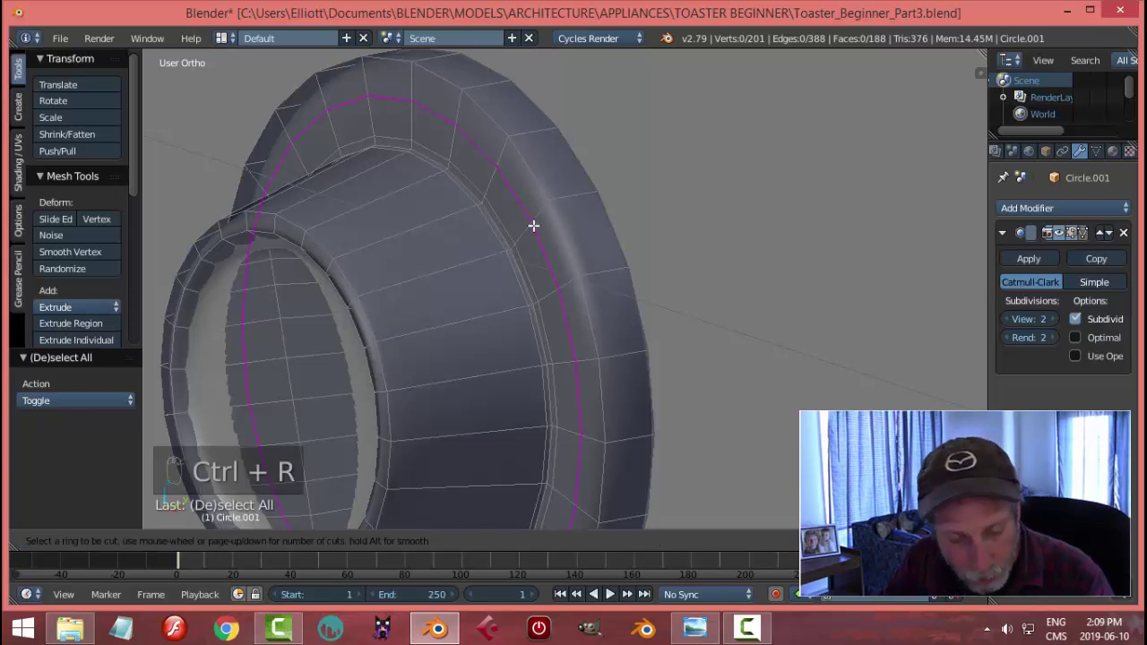
pyautogui.click(533, 225)
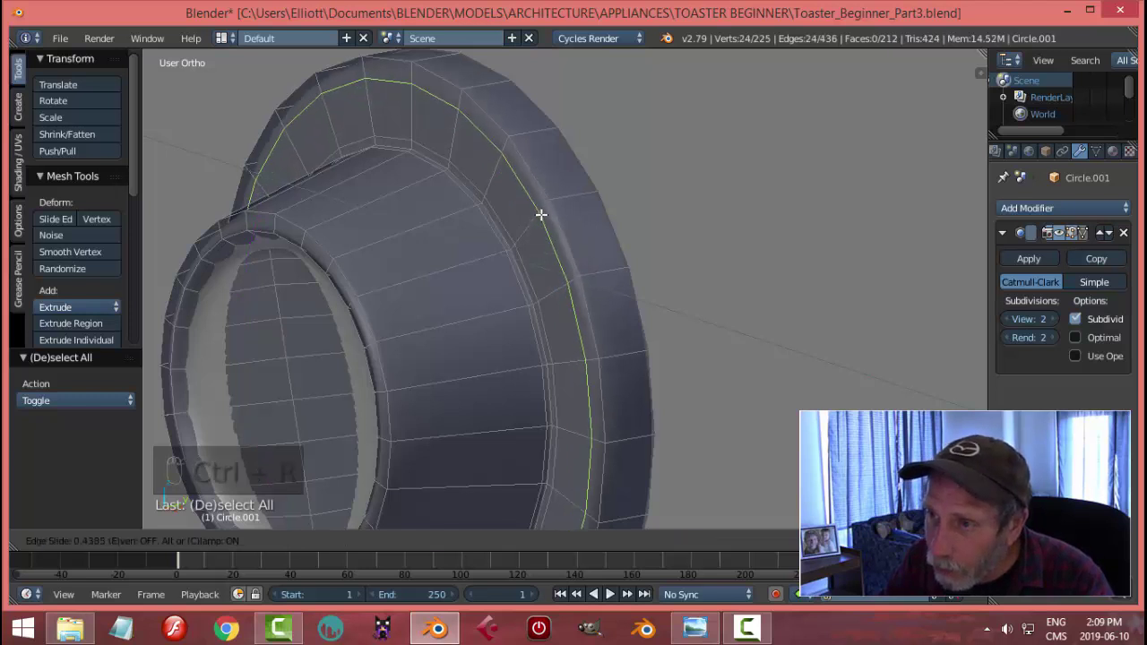
pyautogui.click(544, 206)
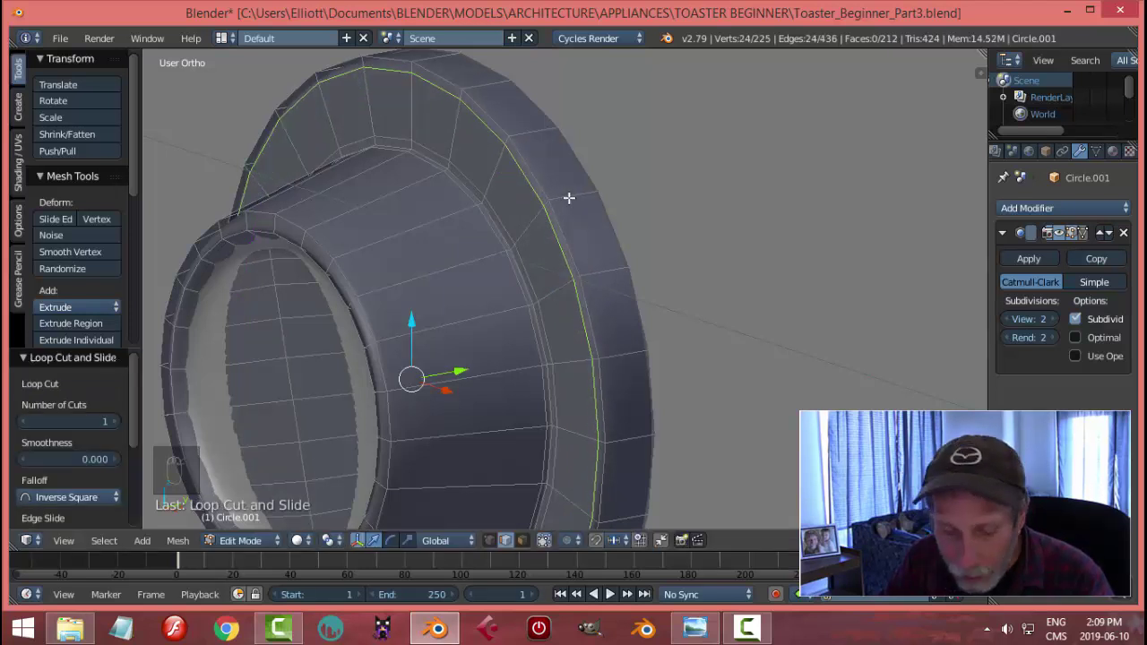
# Step: Add a loop cut around the flange's outer rim, slide it close to the front edge, and clear the selection
pyautogui.hotkey('ctrl', 'r')
pyautogui.click(563, 206)
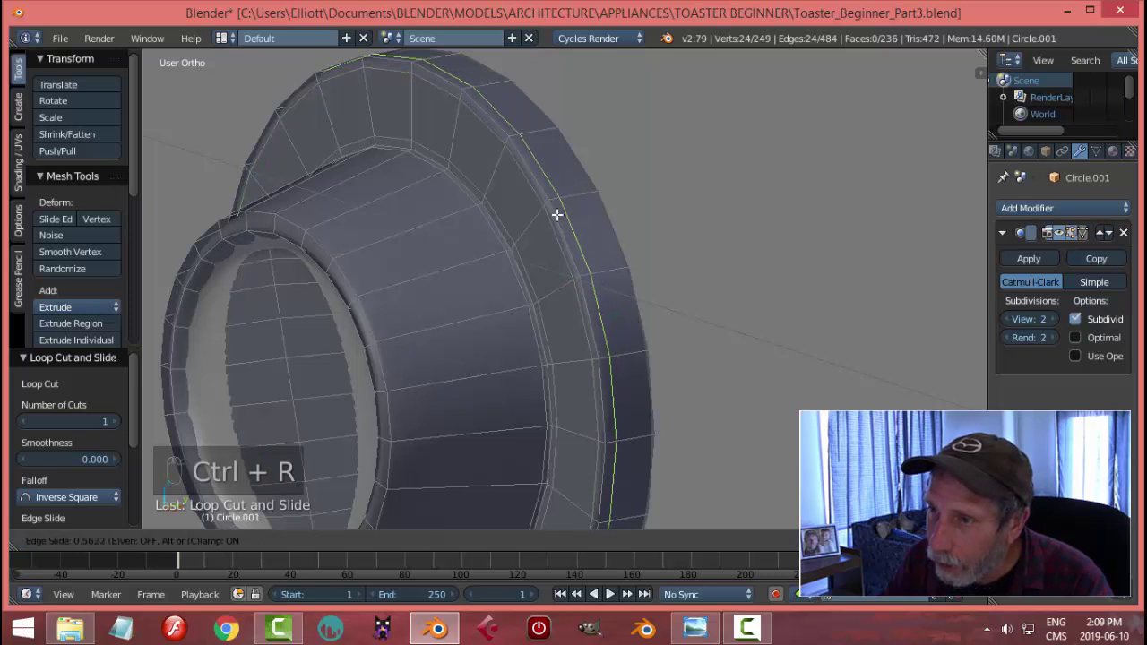
pyautogui.click(556, 217)
pyautogui.press('a')
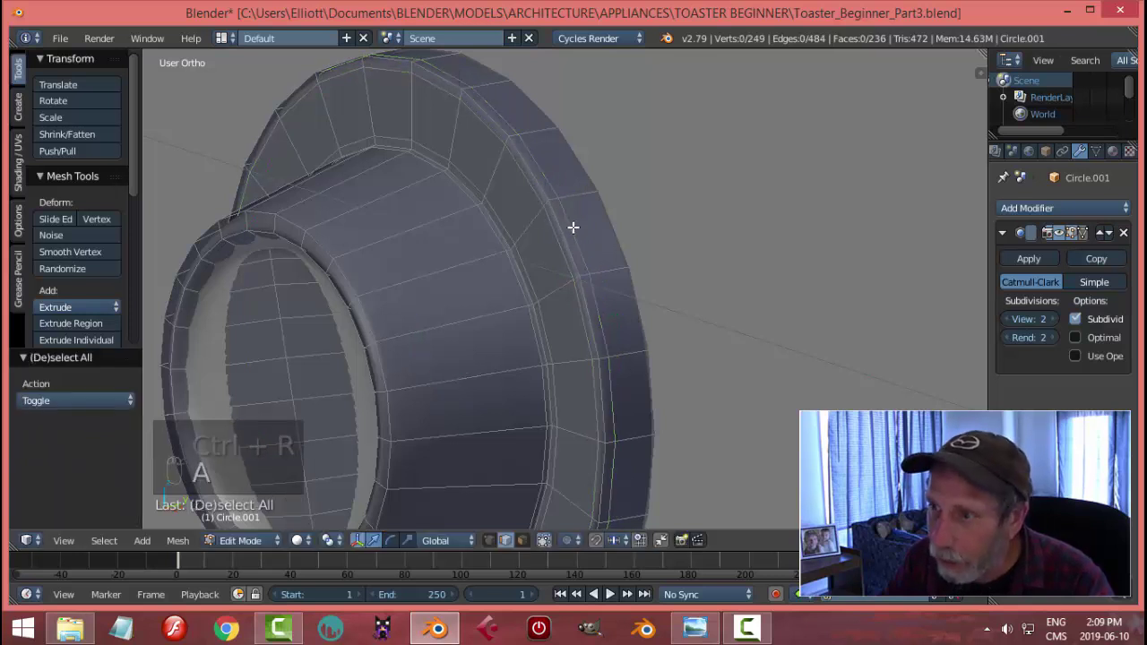
# Step: Switch to object mode, clear the selection, and compare the knob's sharpened flange with the knob in the toaster reference photo
pyautogui.press('Tab')
pyautogui.click(459, 230)
pyautogui.scroll(-3, 502, 237)
pyautogui.press('s')
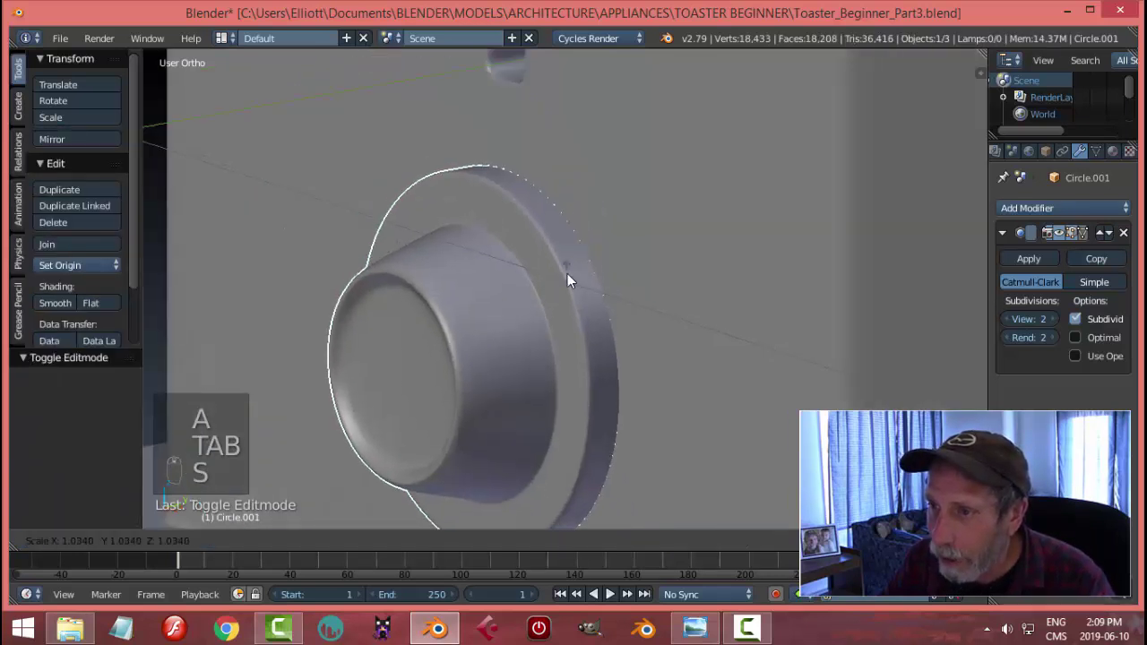
pyautogui.rightClick(566, 273)
pyautogui.press('a')
pyautogui.scroll(-4, 565, 274)
pyautogui.moveTo(549, 281); pyautogui.dragTo(543, 322, button='middle')
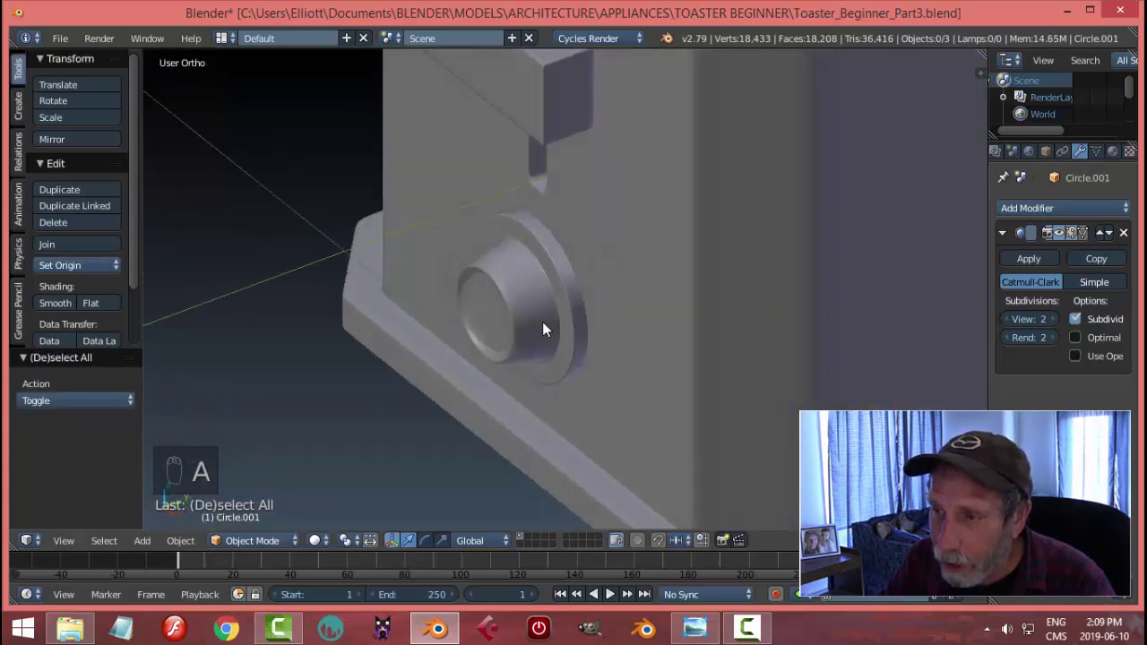
pyautogui.scroll(2, 545, 319)
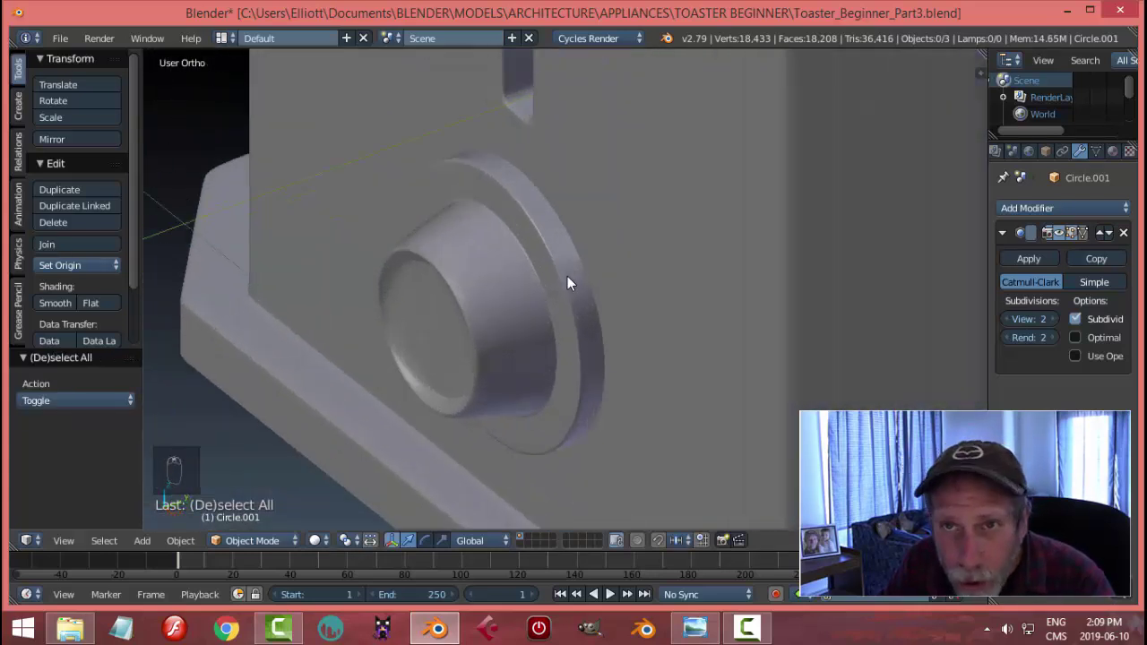
pyautogui.moveTo(568, 277)
pyautogui.mouseDown(button='middle')
pyautogui.moveTo(555, 291)
pyautogui.moveTo(578, 238)
pyautogui.moveTo(584, 260)
pyautogui.moveTo(582, 271)
pyautogui.moveTo(577, 237)
pyautogui.moveTo(571, 261)
pyautogui.moveTo(572, 222)
pyautogui.moveTo(542, 257)
pyautogui.moveTo(510, 200)
pyautogui.moveTo(444, 185)
pyautogui.mouseUp(button='middle')
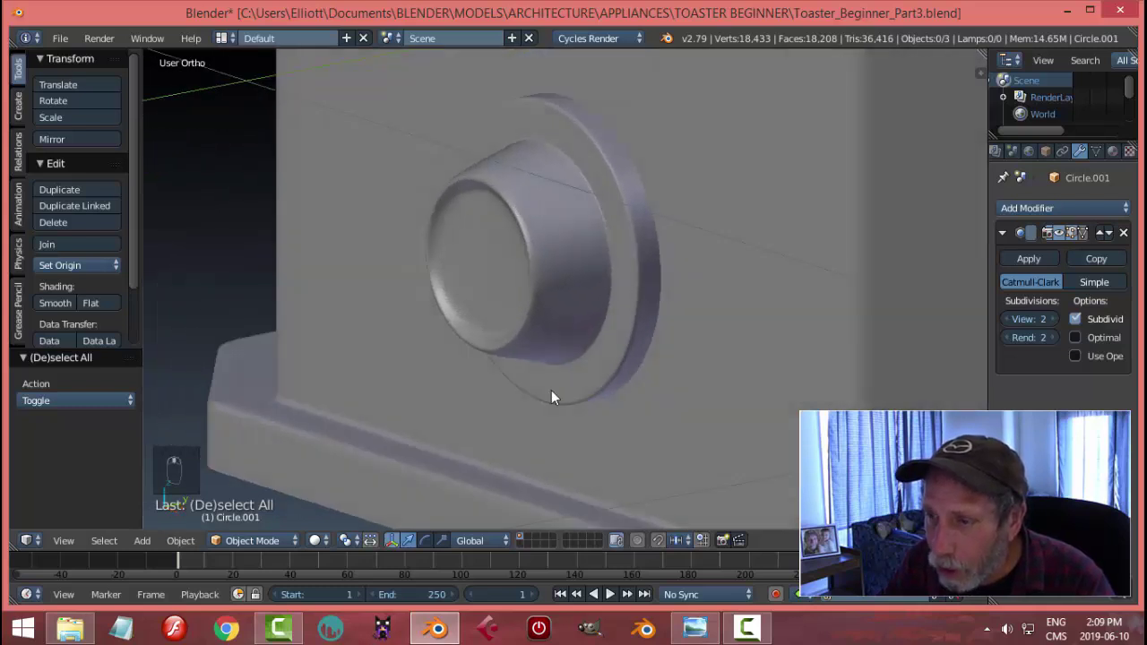
pyautogui.click(694, 628)
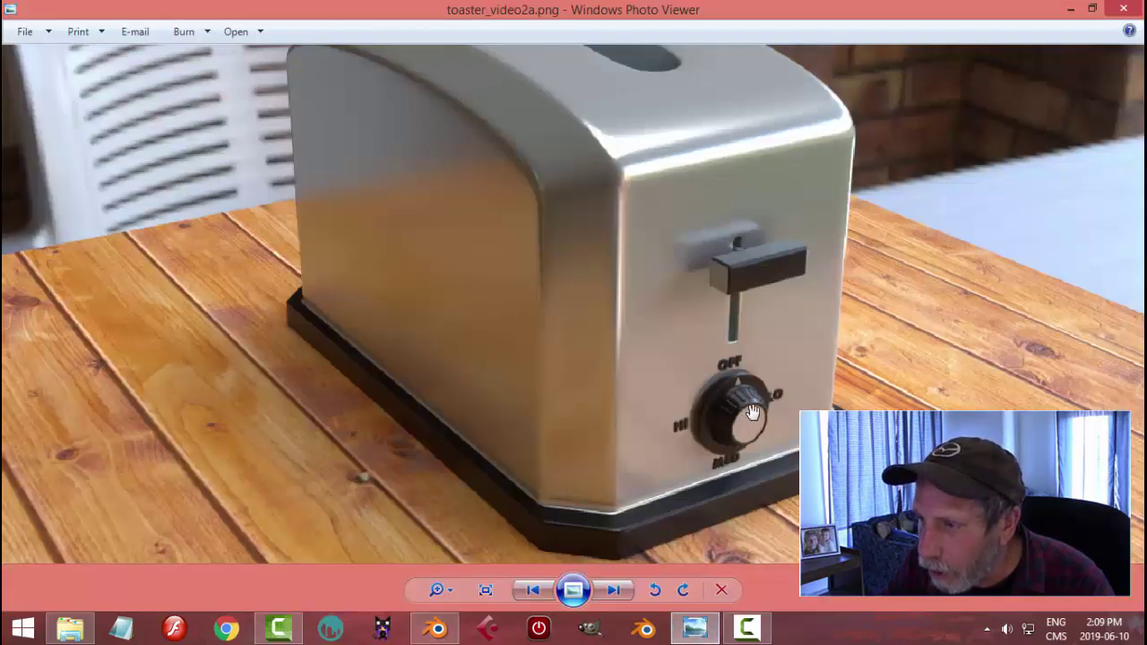
pyautogui.click(452, 629)
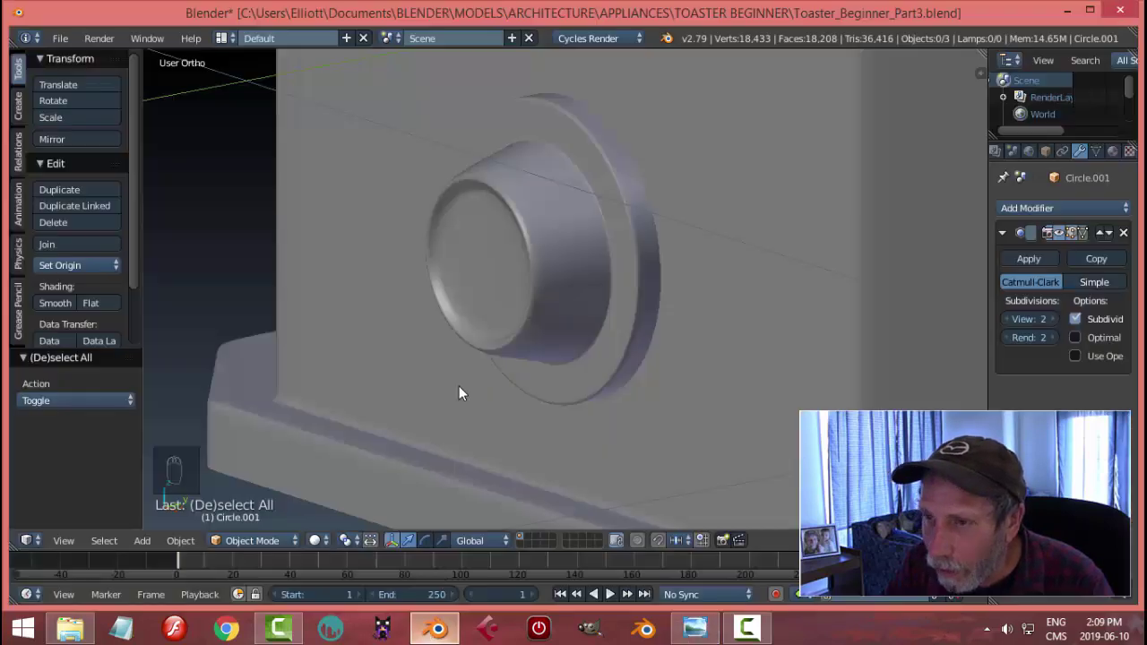
# Step: Put the knob back in edit mode and turn the subdivision modifier's viewport display off and on to examine the front rim's mesh
pyautogui.rightClick(521, 217)
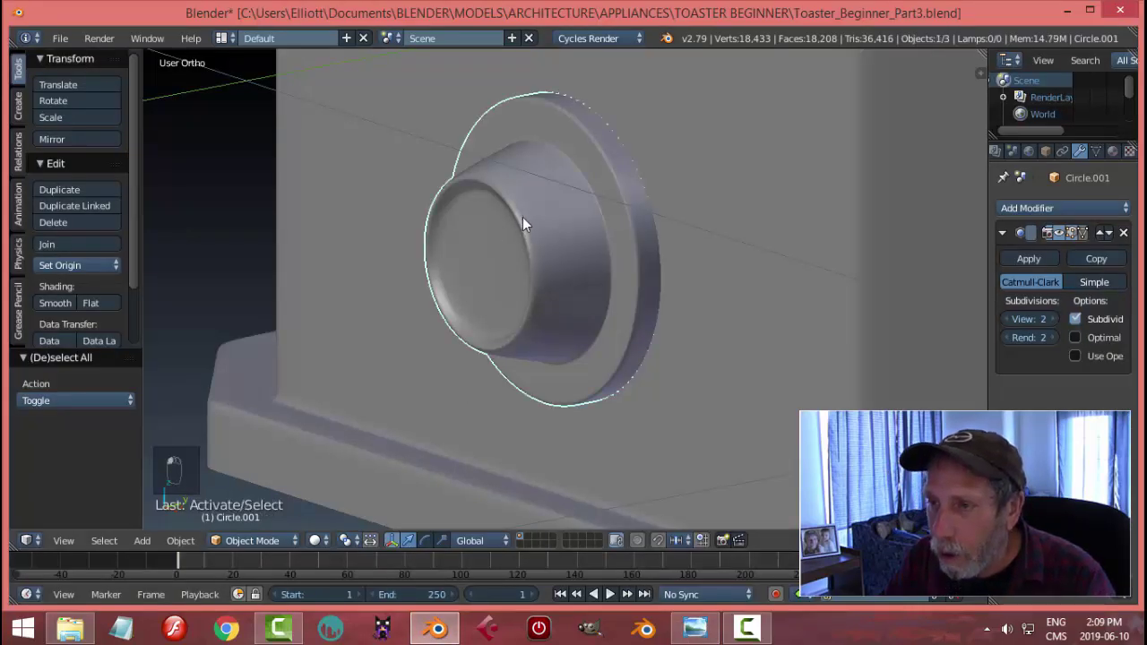
pyautogui.click(247, 542)
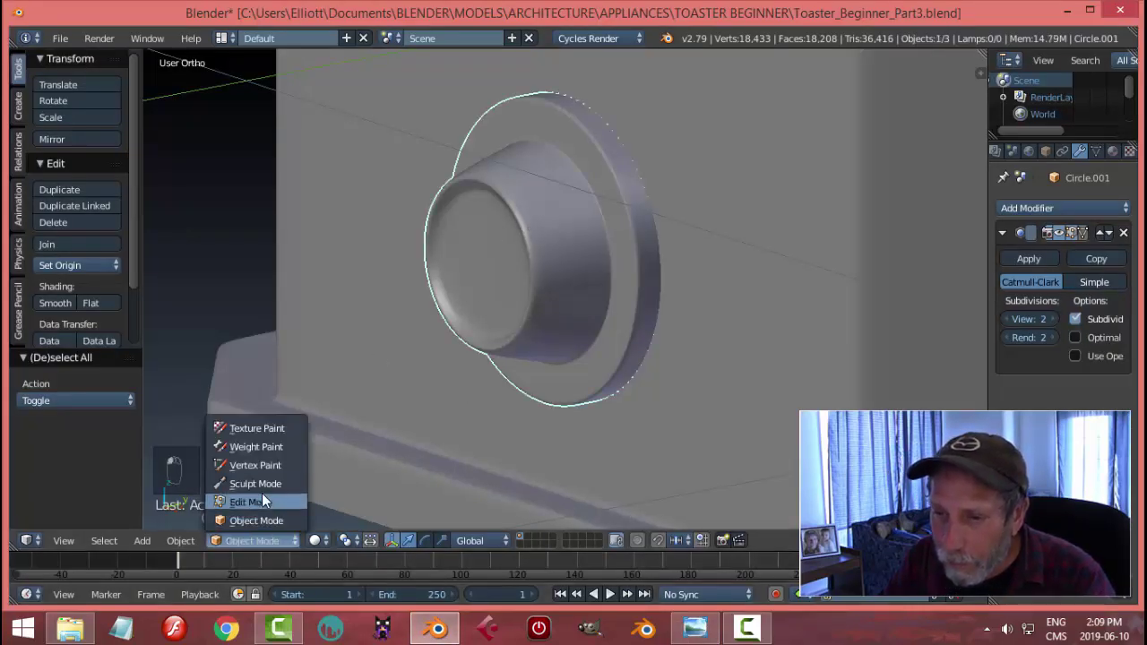
pyautogui.click(262, 495)
pyautogui.scroll(2, 507, 294)
pyautogui.moveTo(507, 294); pyautogui.dragTo(523, 269, button='middle')
pyautogui.scroll(2, 522, 269)
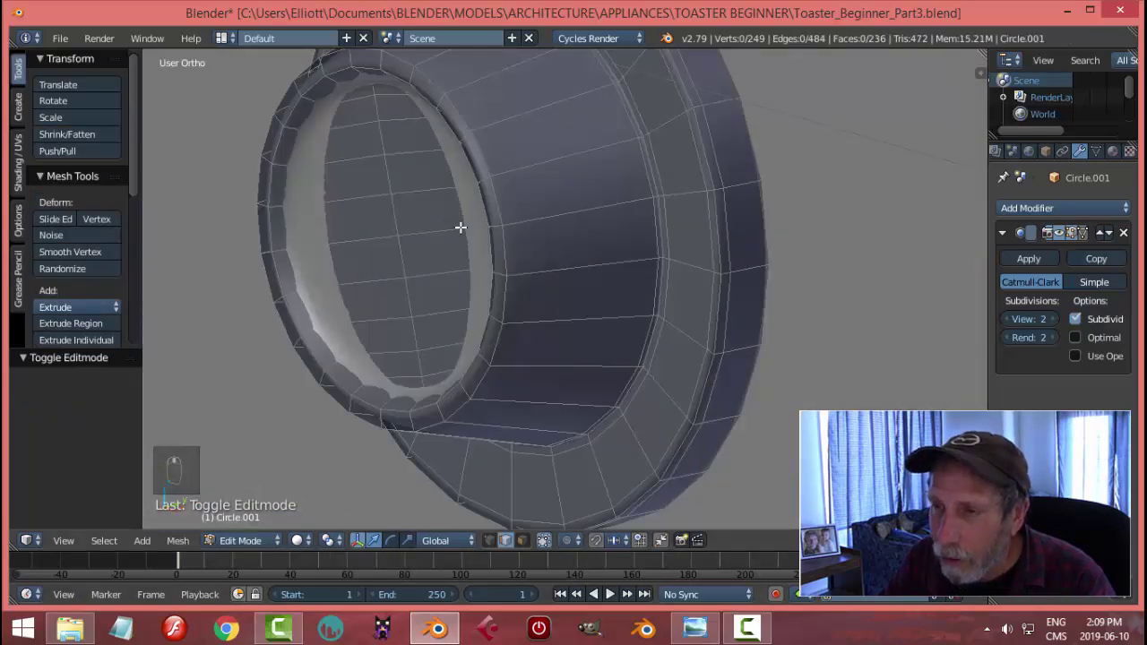
pyautogui.keyDown('shift'); pyautogui.moveTo(460, 225); pyautogui.dragTo(611, 333, button='middle'); pyautogui.keyUp('shift')
pyautogui.scroll(2, 610, 332)
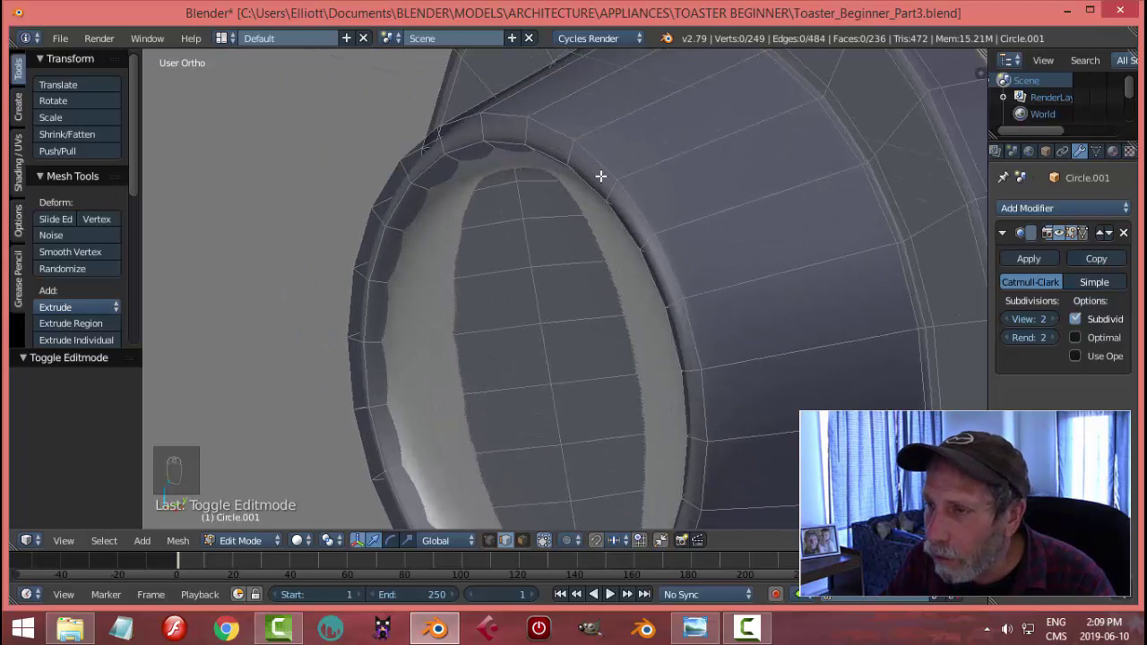
pyautogui.click(1059, 232)
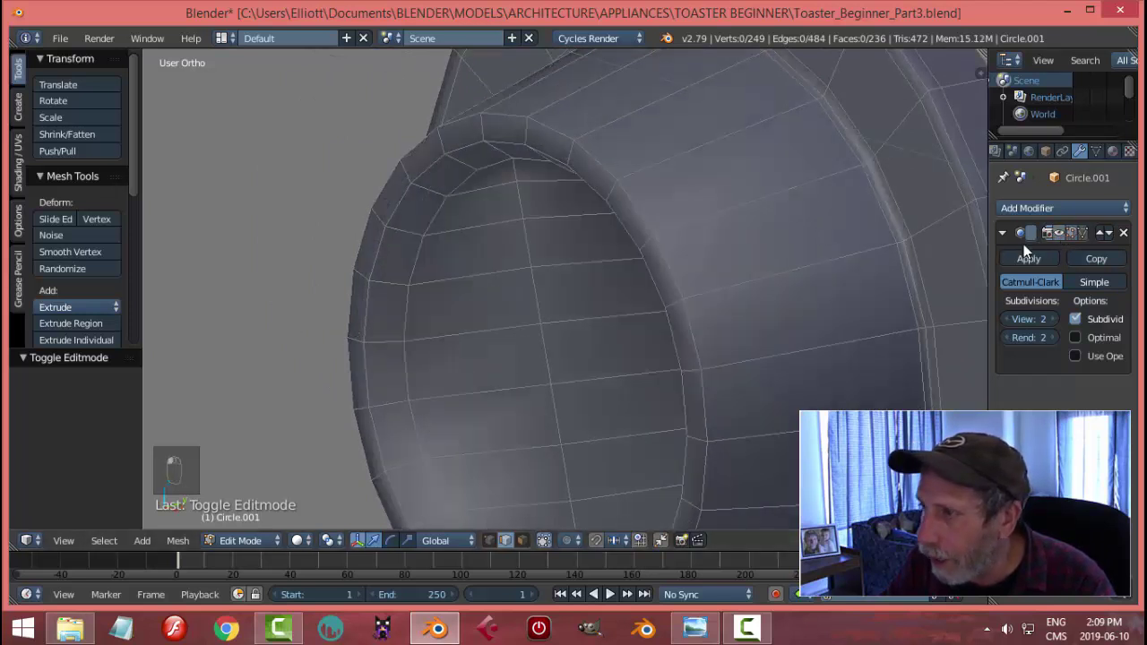
pyautogui.click(1058, 233)
pyautogui.moveTo(819, 266); pyautogui.dragTo(666, 245, button='middle')
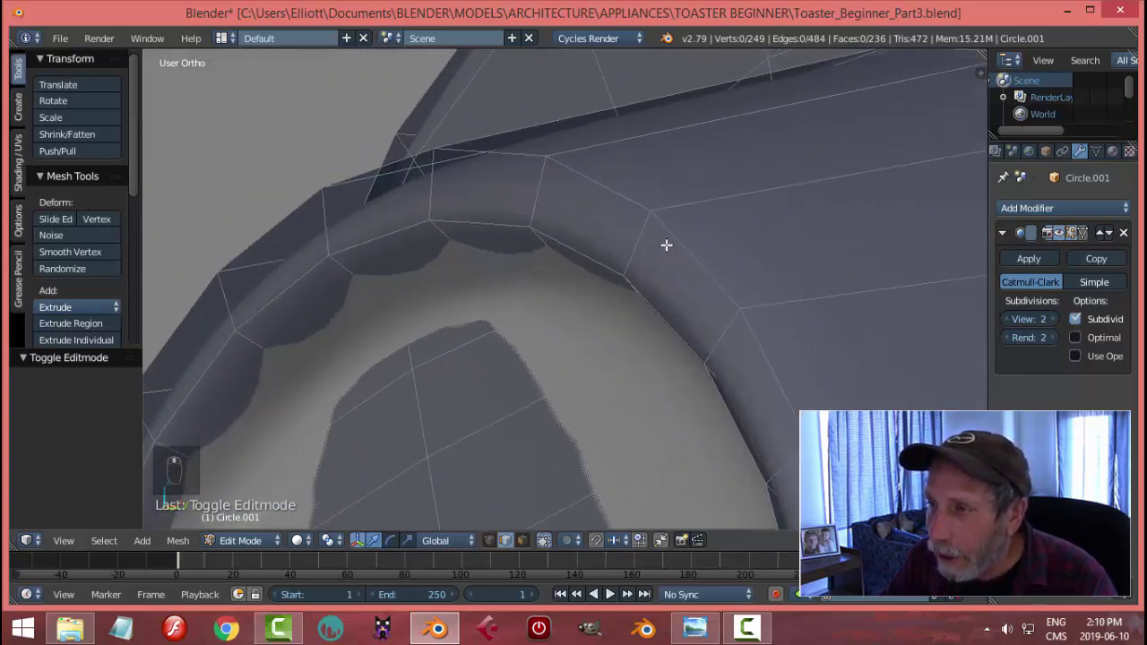
# Step: Select the front rim's outer and inner edge loops in turn to identify them, and clear the selection
pyautogui.keyDown('alt'); pyautogui.click(673, 233); pyautogui.keyUp('alt')
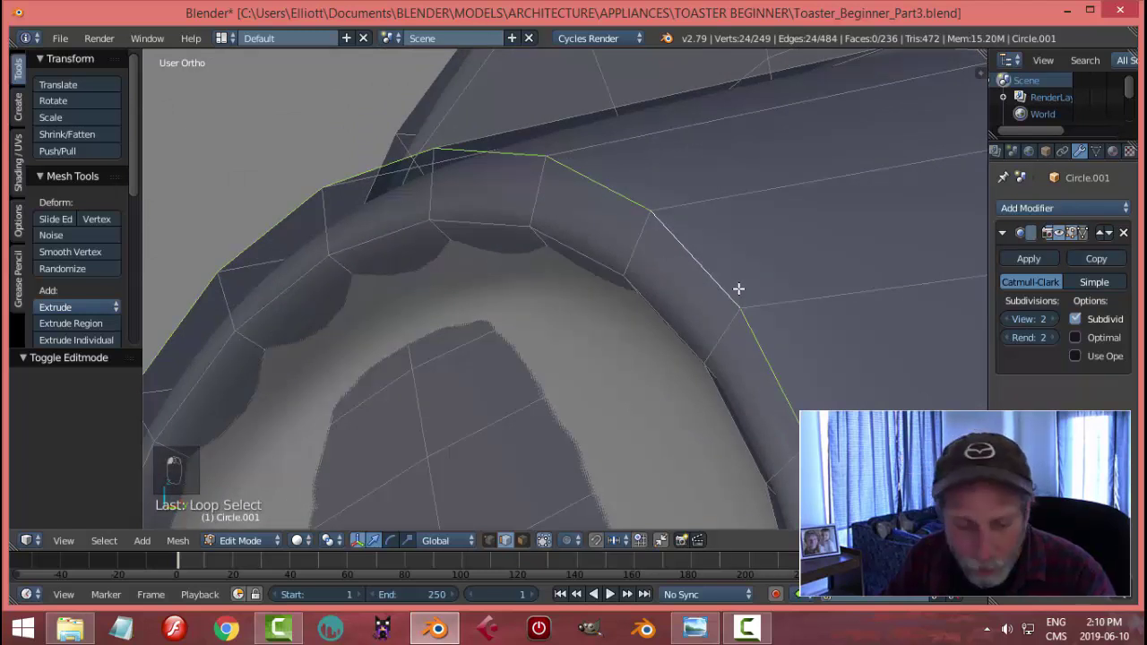
pyautogui.press('a')
pyautogui.press('a')
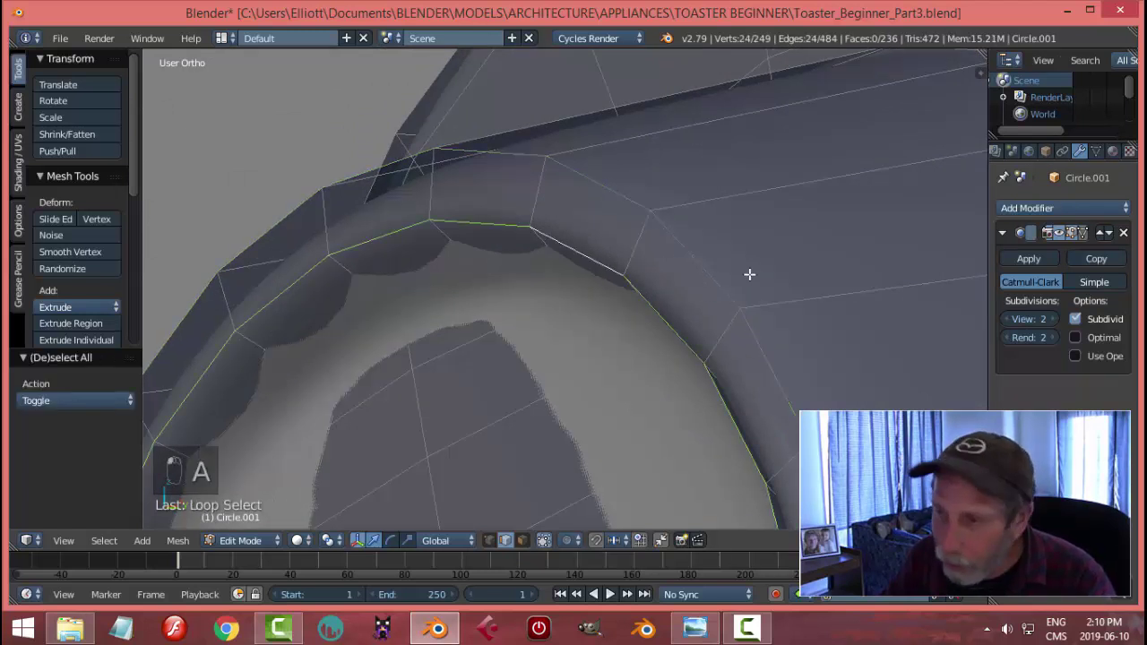
pyautogui.press('a')
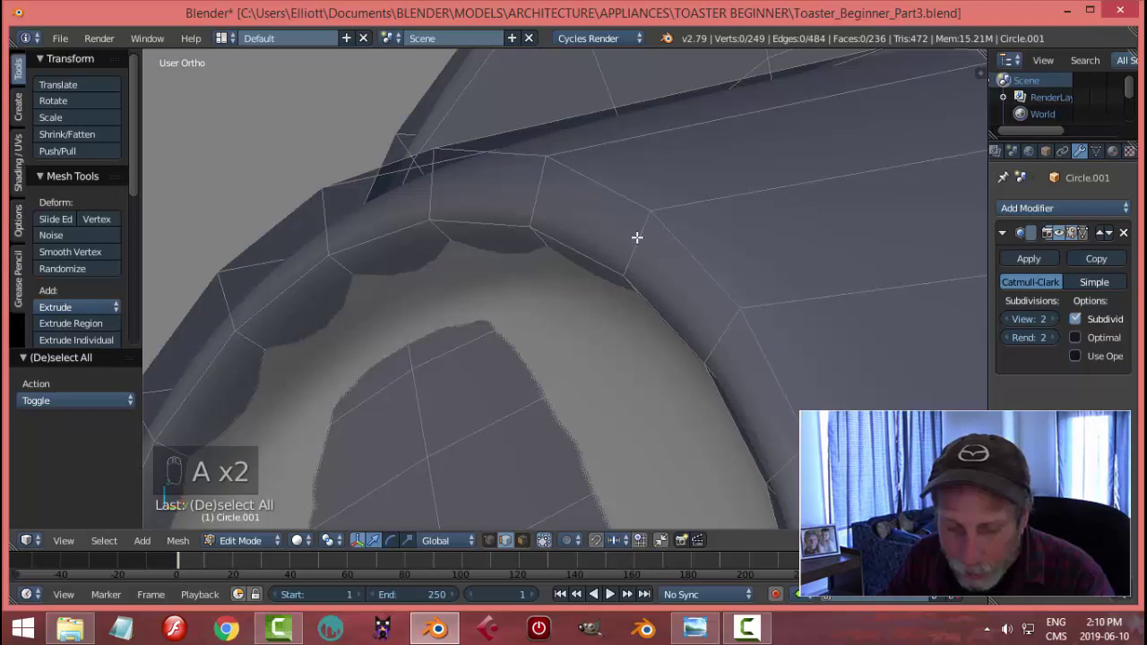
# Step: Add a loop cut on the face of the knob's front rim and slide it close to the outer edge
pyautogui.hotkey('ctrl', 'r')
pyautogui.click(637, 237)
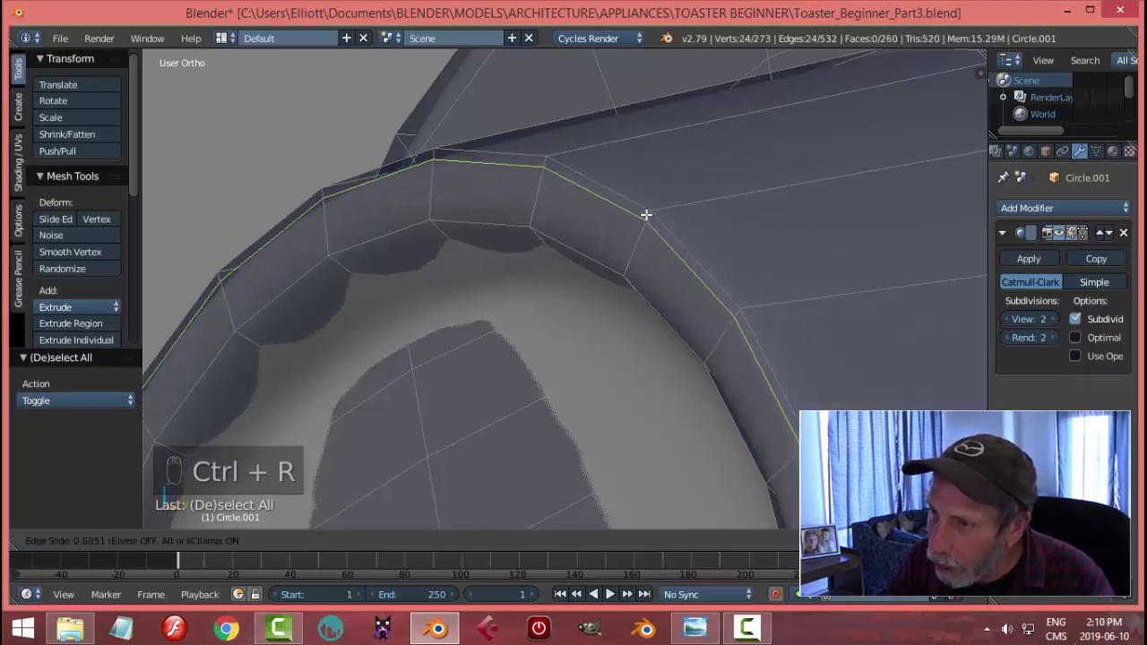
pyautogui.click(654, 213)
pyautogui.moveTo(655, 213); pyautogui.dragTo(659, 242, button='middle')
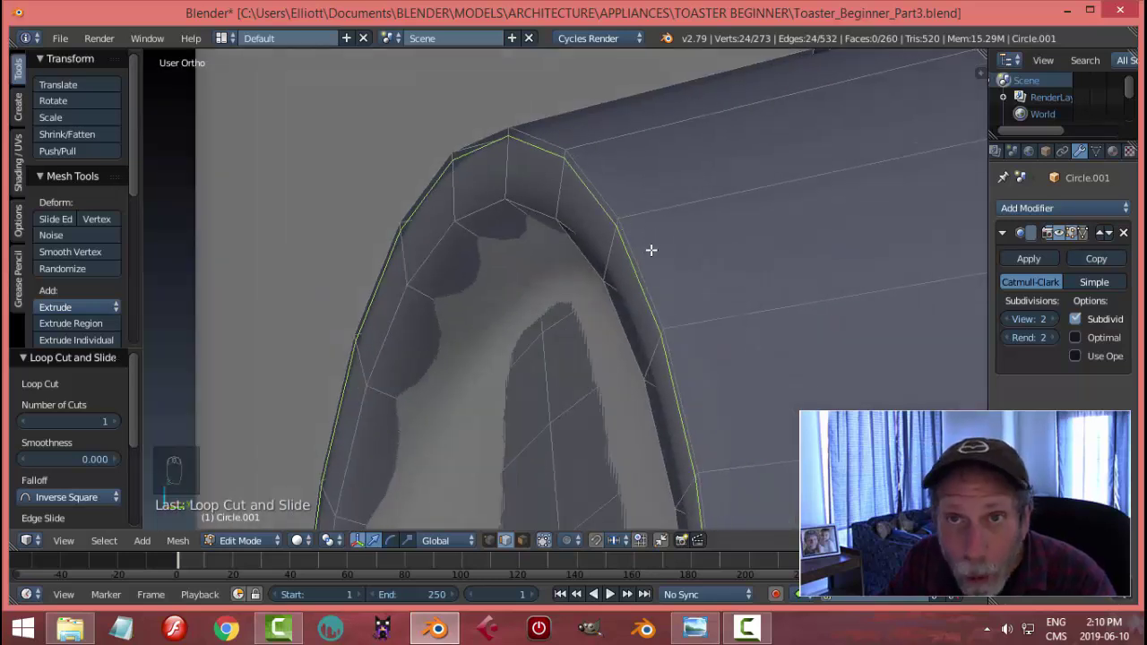
# Step: Switch to object mode and examine the smoothed front rim with its new support loop
pyautogui.press('Tab')
pyautogui.click(513, 259)
pyautogui.scroll(-8, 665, 267)
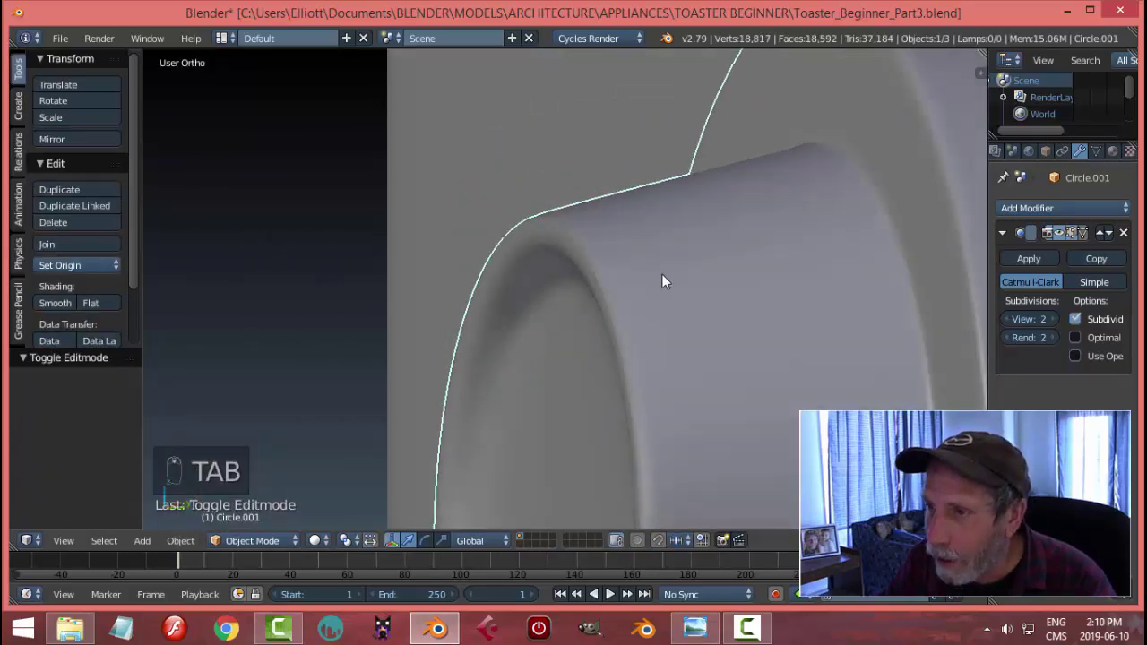
pyautogui.moveTo(670, 304); pyautogui.dragTo(637, 307, button='middle')
# Step: Back in edit mode, add a loop cut around the tapered body and slide it close to the front rim's outer edge
pyautogui.press('Tab')
pyautogui.click(730, 296)
pyautogui.scroll(4, 637, 307)
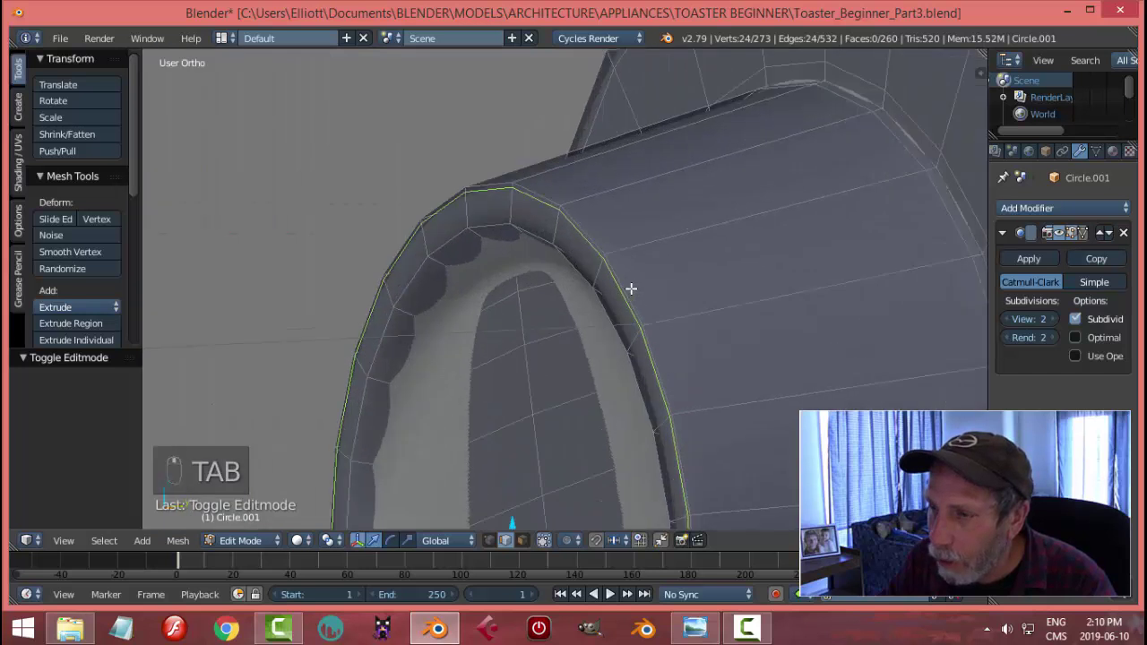
pyautogui.hotkey('ctrl', 'r')
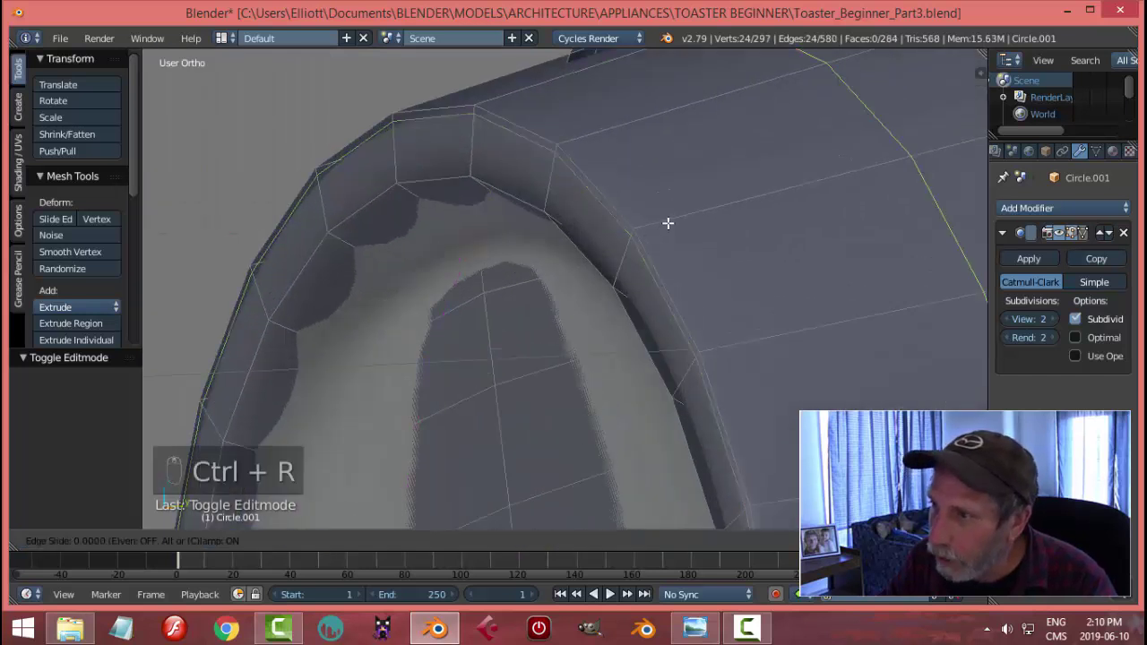
pyautogui.click(666, 223)
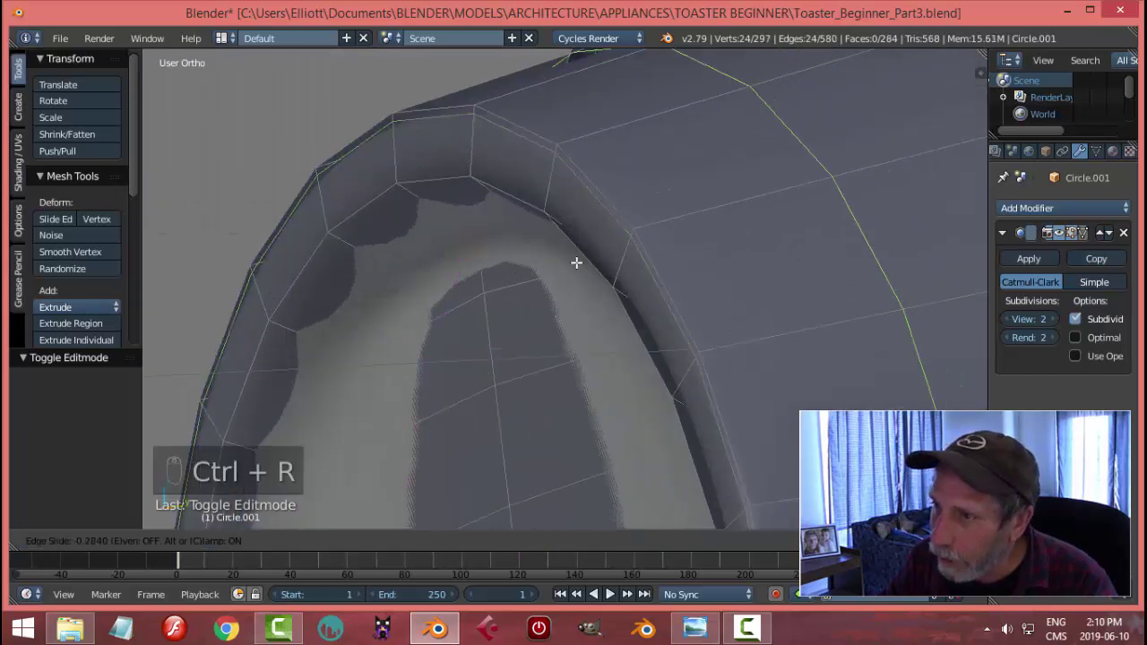
pyautogui.click(408, 309)
# Step: Switch to object mode and examine the rim's outer edge and the recess from several angles
pyautogui.press('Tab')
pyautogui.click(359, 291)
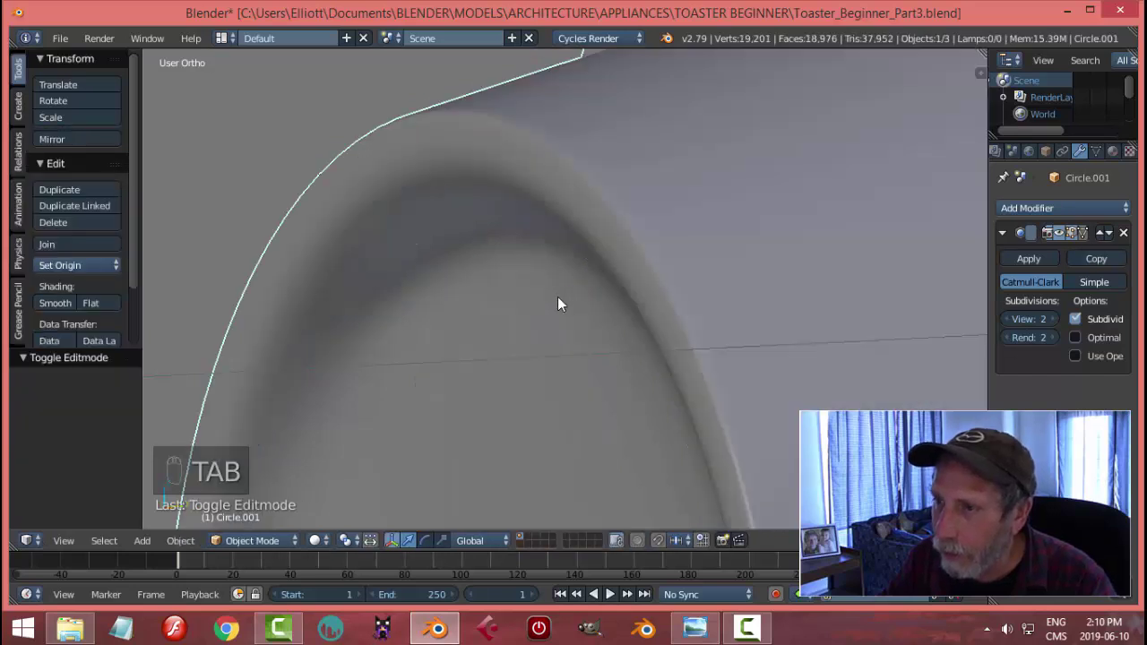
pyautogui.moveTo(560, 308); pyautogui.dragTo(653, 369, button='middle')
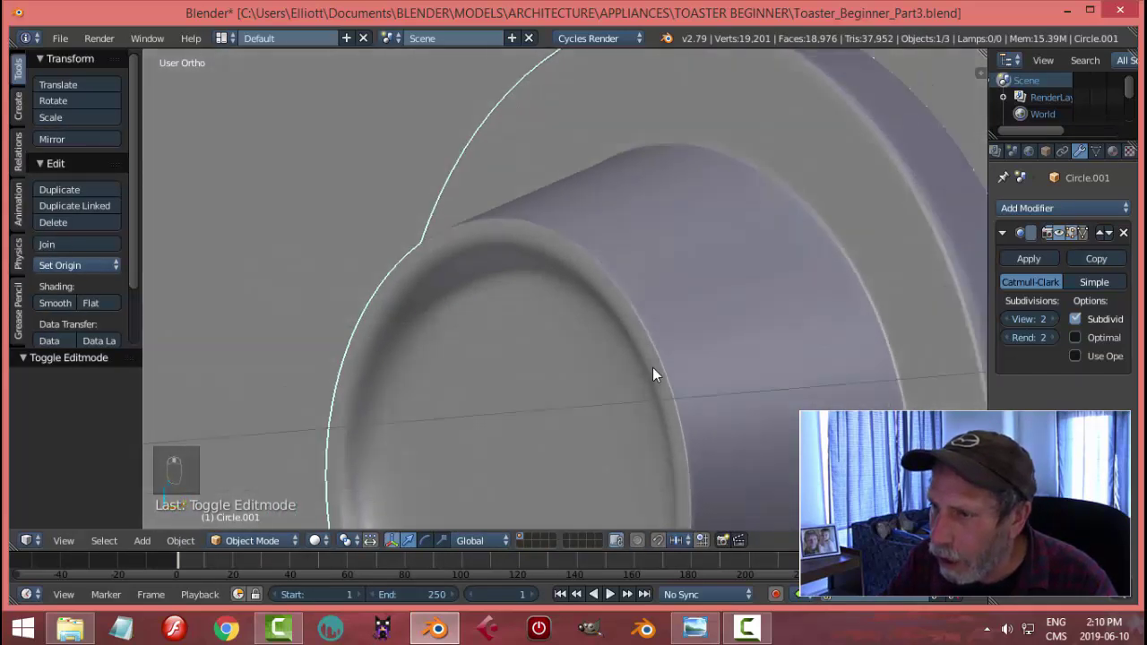
pyautogui.moveTo(625, 326); pyautogui.dragTo(520, 285, button='middle')
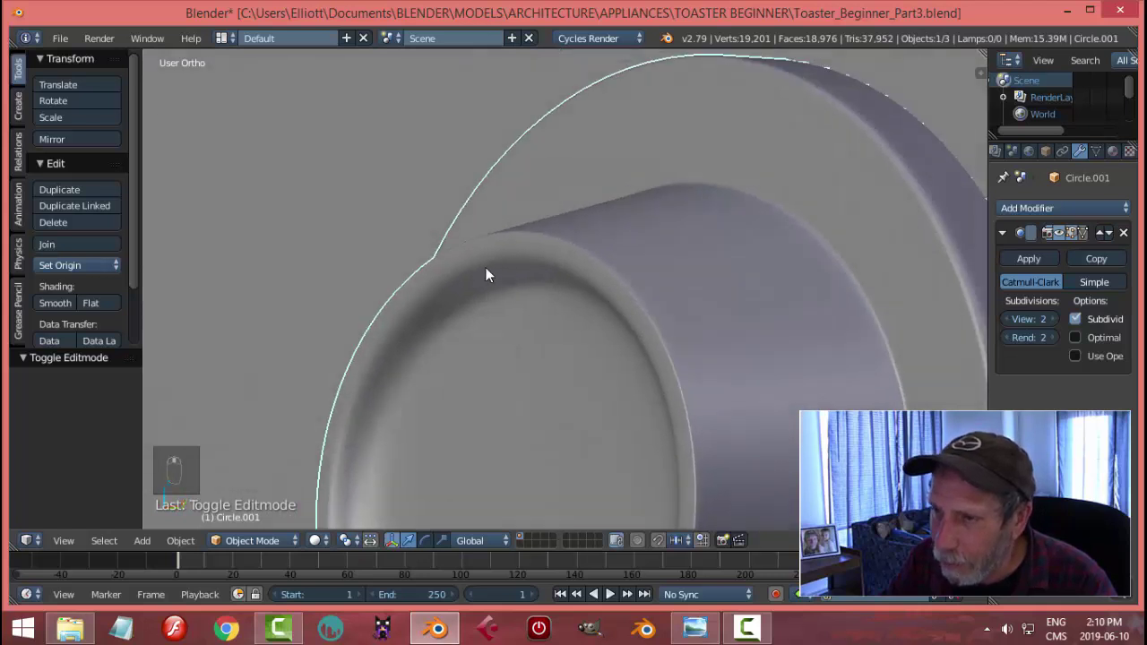
pyautogui.moveTo(434, 297); pyautogui.dragTo(515, 285, button='middle')
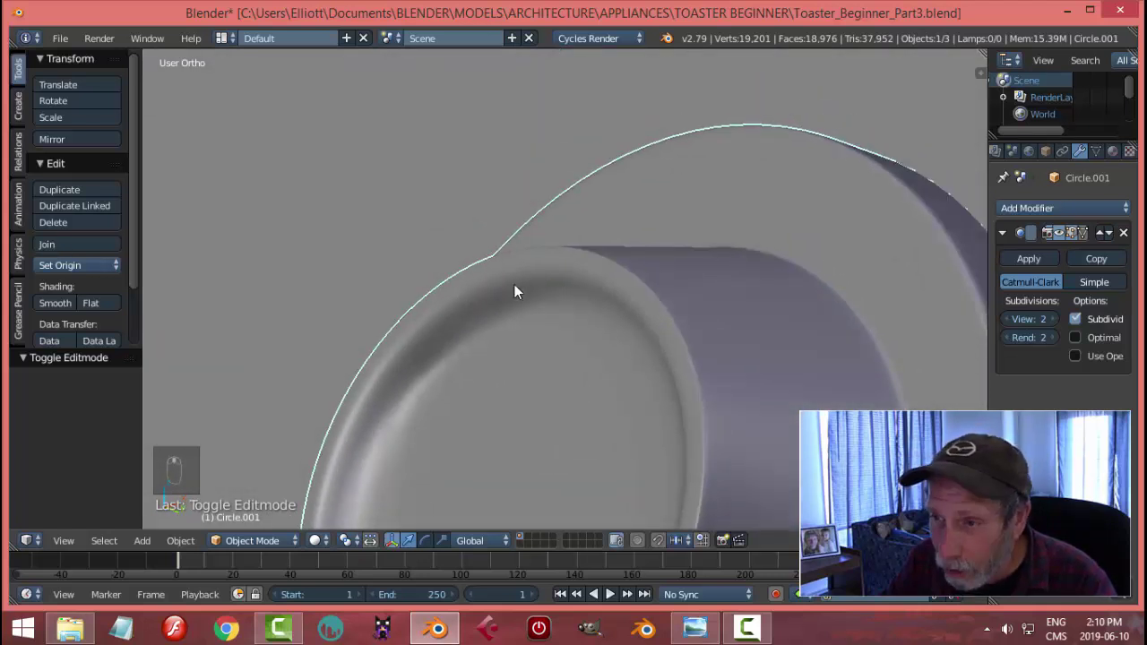
# Step: Back in edit mode, add a loop cut on the front rim's face and slide it close to the inner edge
pyautogui.press('Tab')
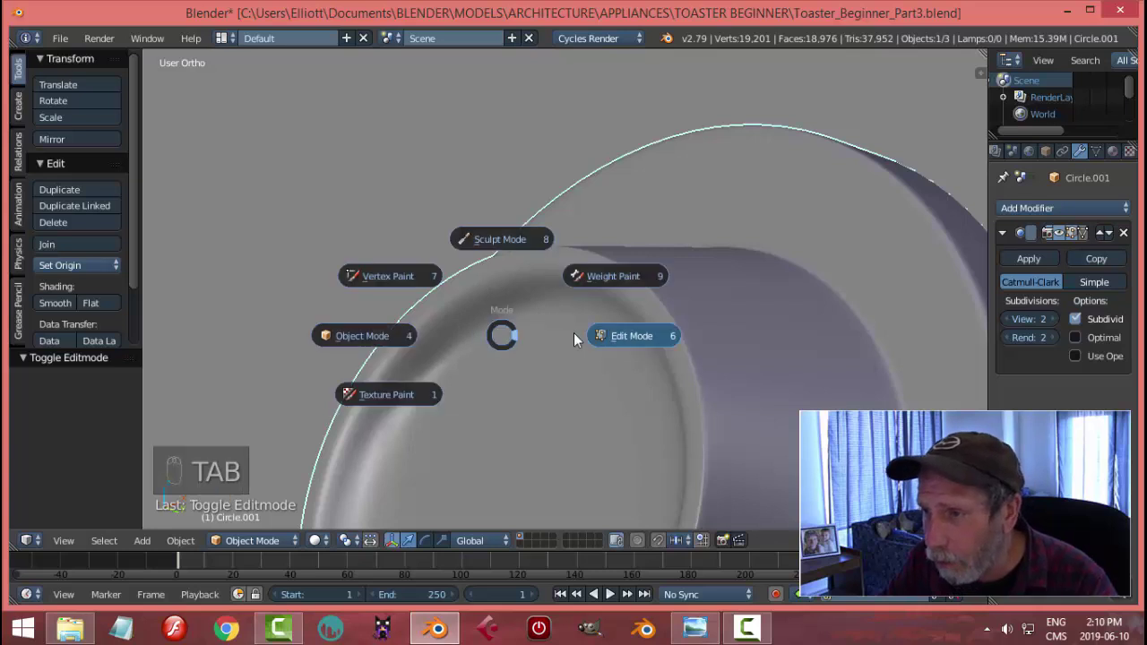
pyautogui.moveTo(567, 340); pyautogui.dragTo(582, 245, button='middle')
pyautogui.press('a')
pyautogui.press('a')
pyautogui.keyDown('alt'); pyautogui.rightClick(603, 242); pyautogui.keyUp('alt')
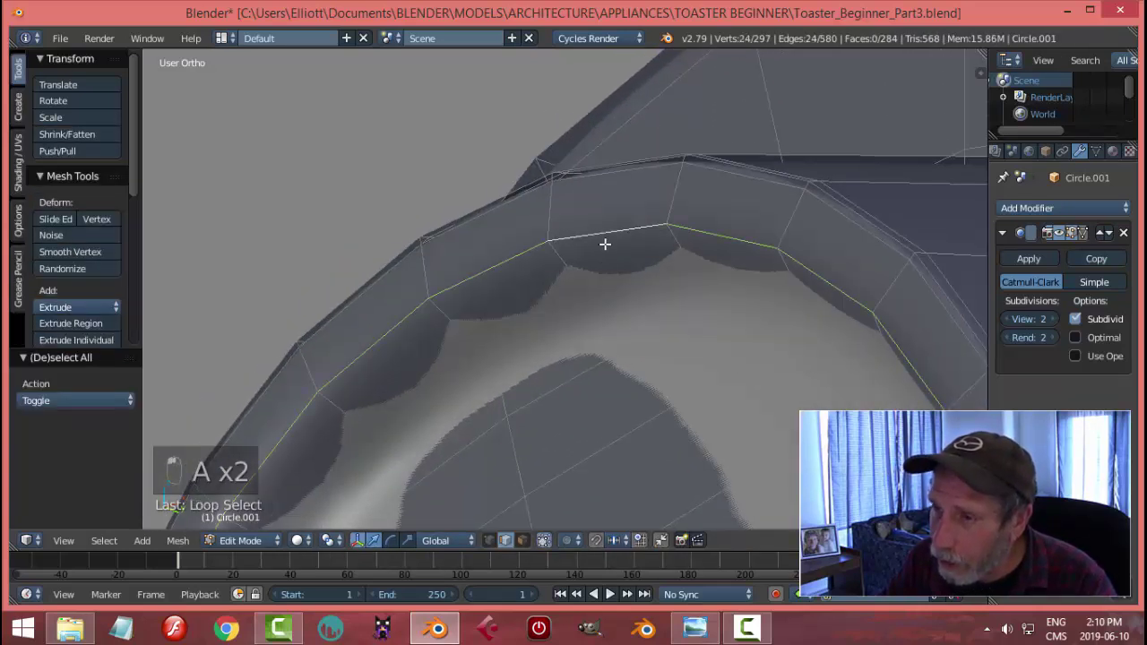
pyautogui.press('a')
pyautogui.hotkey('ctrl', 'r')
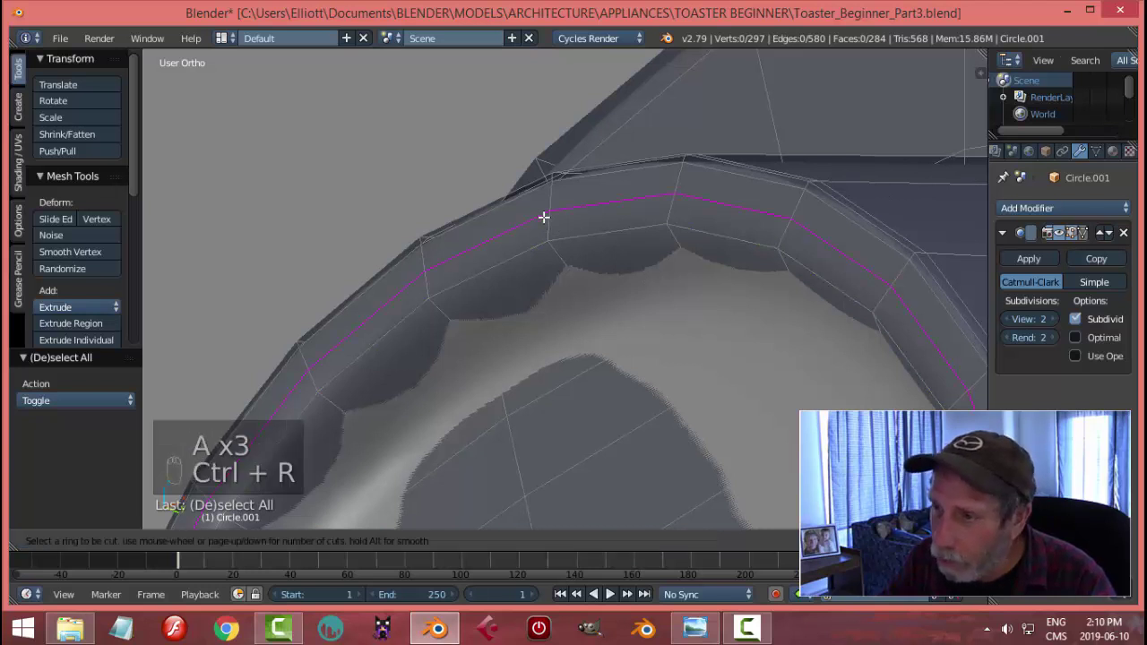
pyautogui.click(543, 218)
pyautogui.click(542, 236)
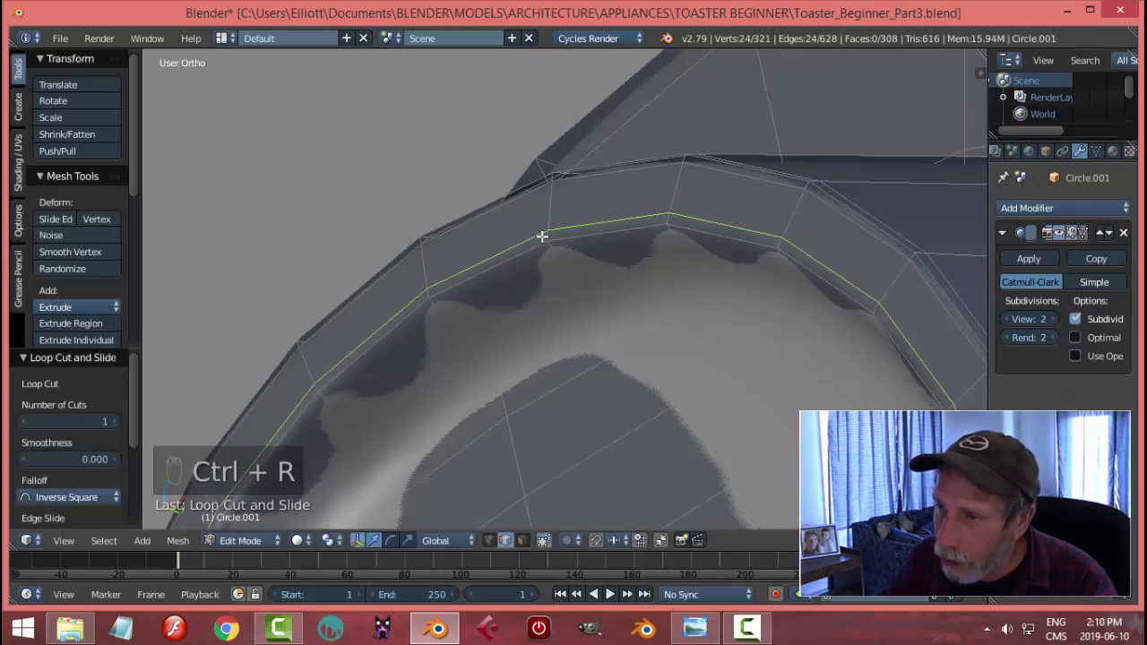
# Step: Add a loop cut around the recess's inner wall, slide it close to the rim's inner edge, and clear the selection
pyautogui.hotkey('ctrl', 'r')
pyautogui.click(553, 261)
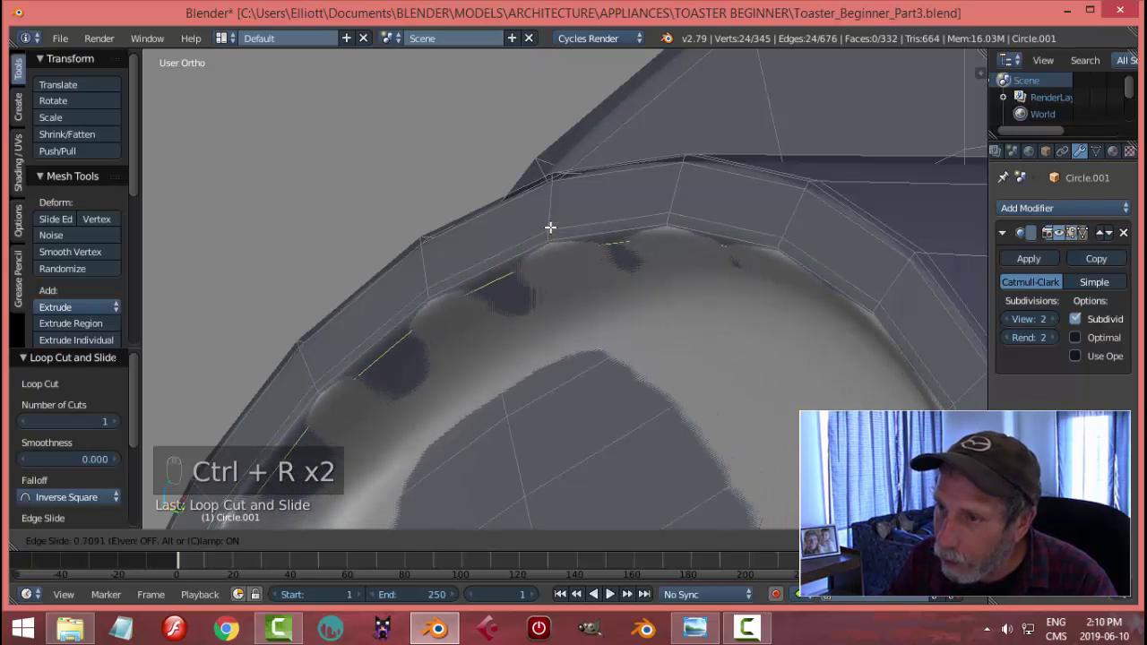
pyautogui.click(627, 221)
pyautogui.press('a')
# Step: Examine the smoothed rim and recessed face in object mode, and return to edit mode for a closer view of the recess
pyautogui.press('Tab')
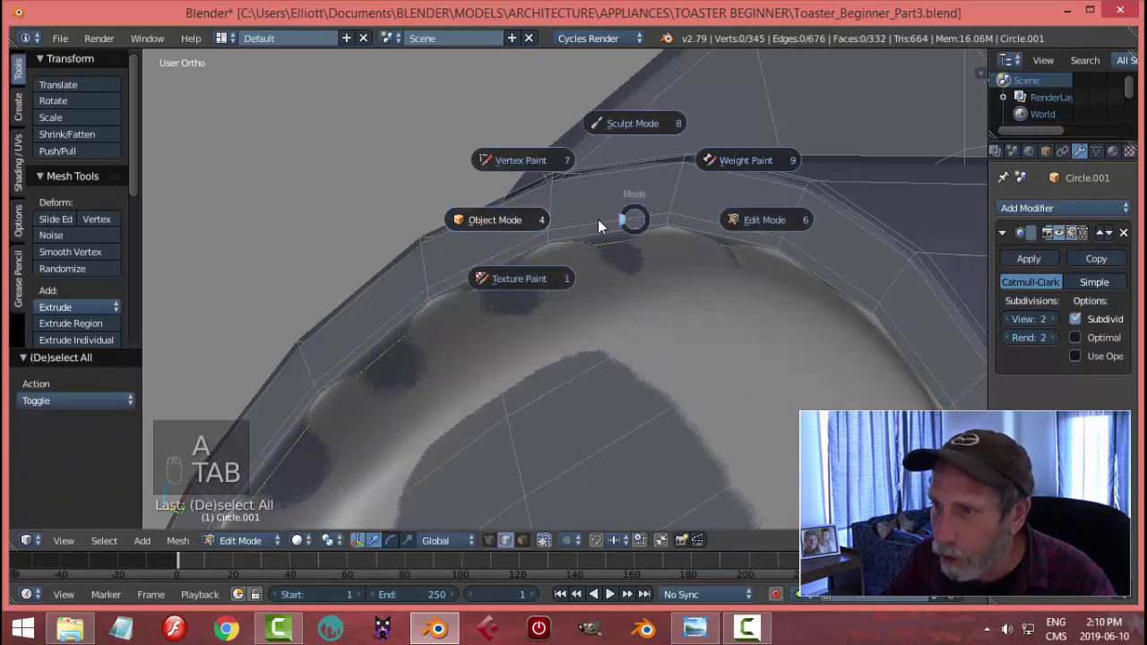
pyautogui.moveTo(692, 237); pyautogui.dragTo(681, 271, button='middle')
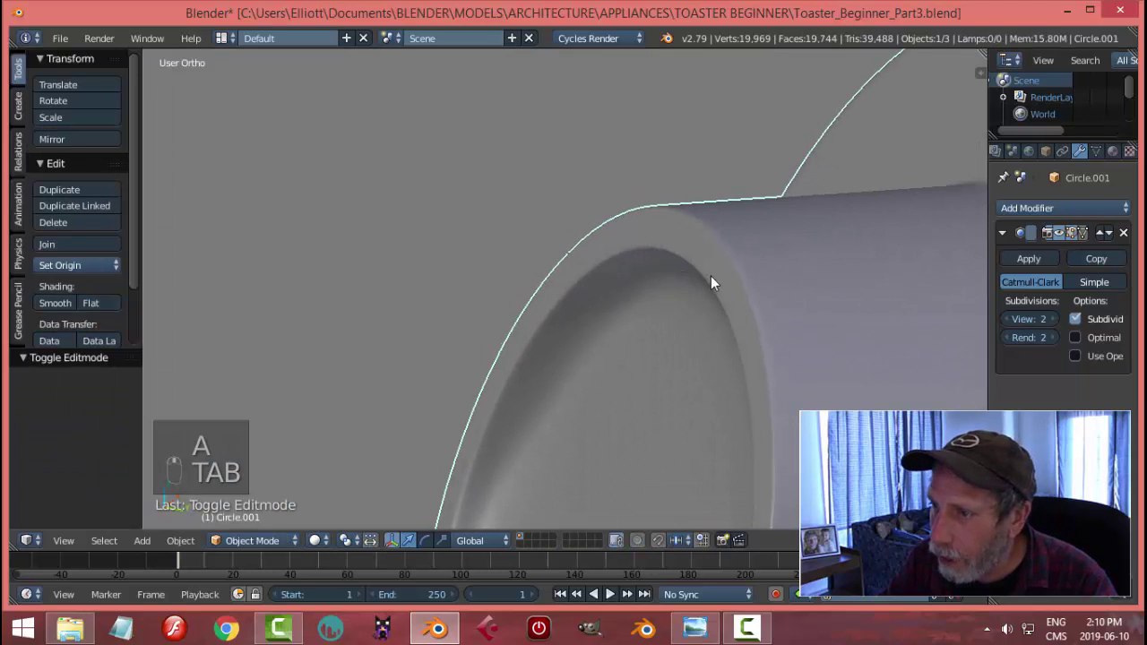
pyautogui.moveTo(619, 245); pyautogui.dragTo(546, 231, button='middle')
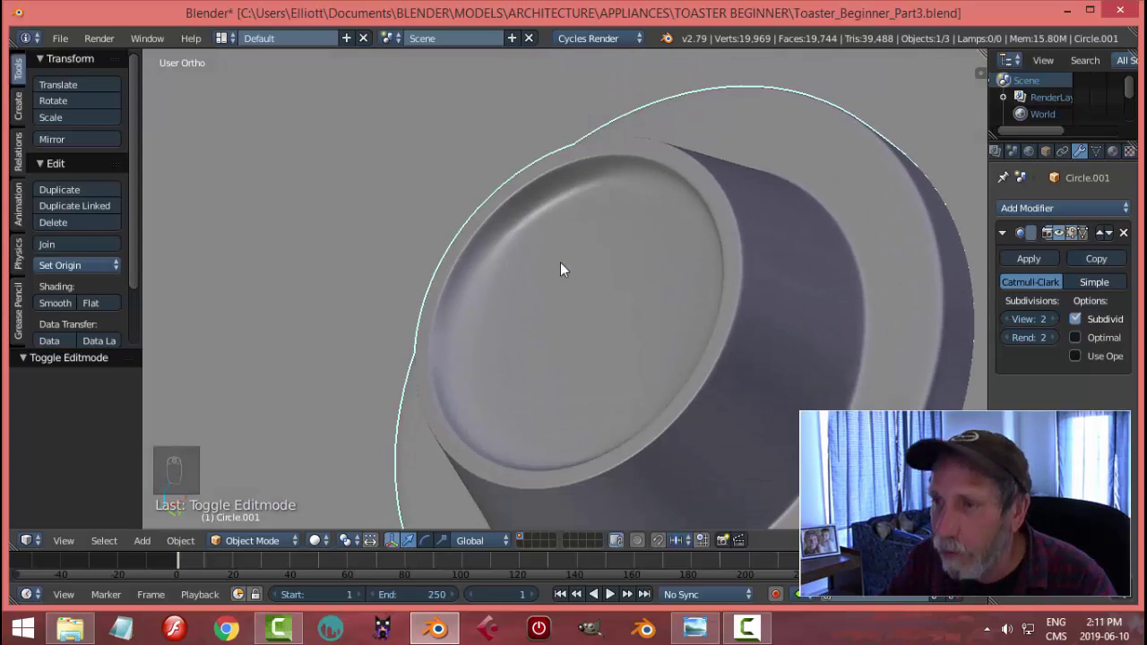
pyautogui.press('Tab')
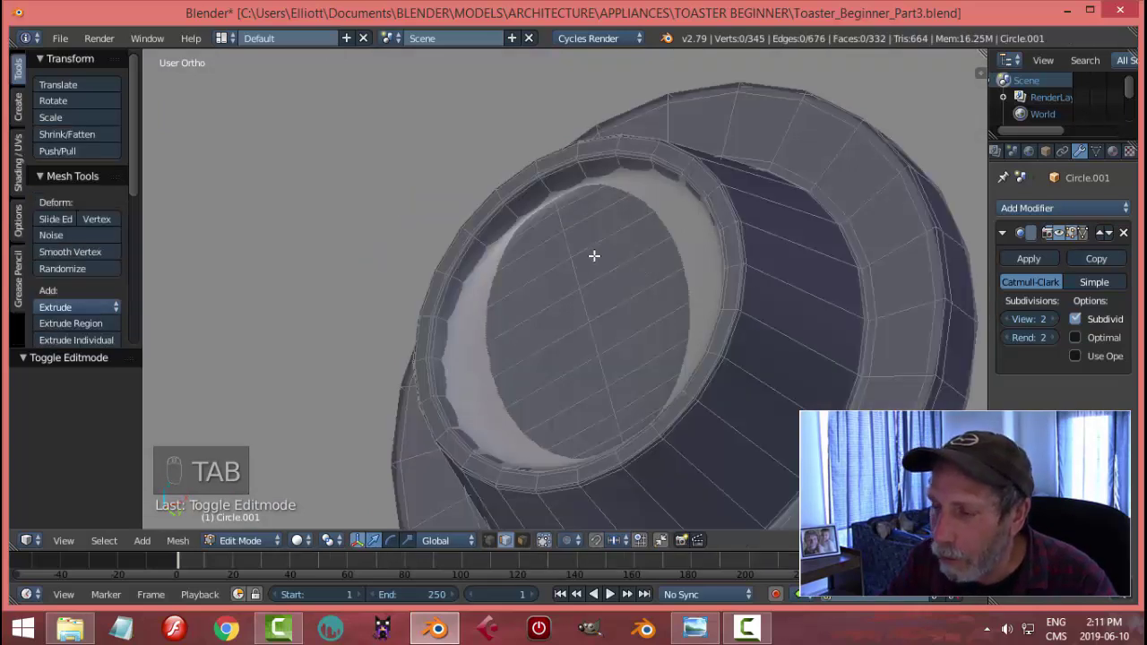
pyautogui.scroll(5, 513, 218)
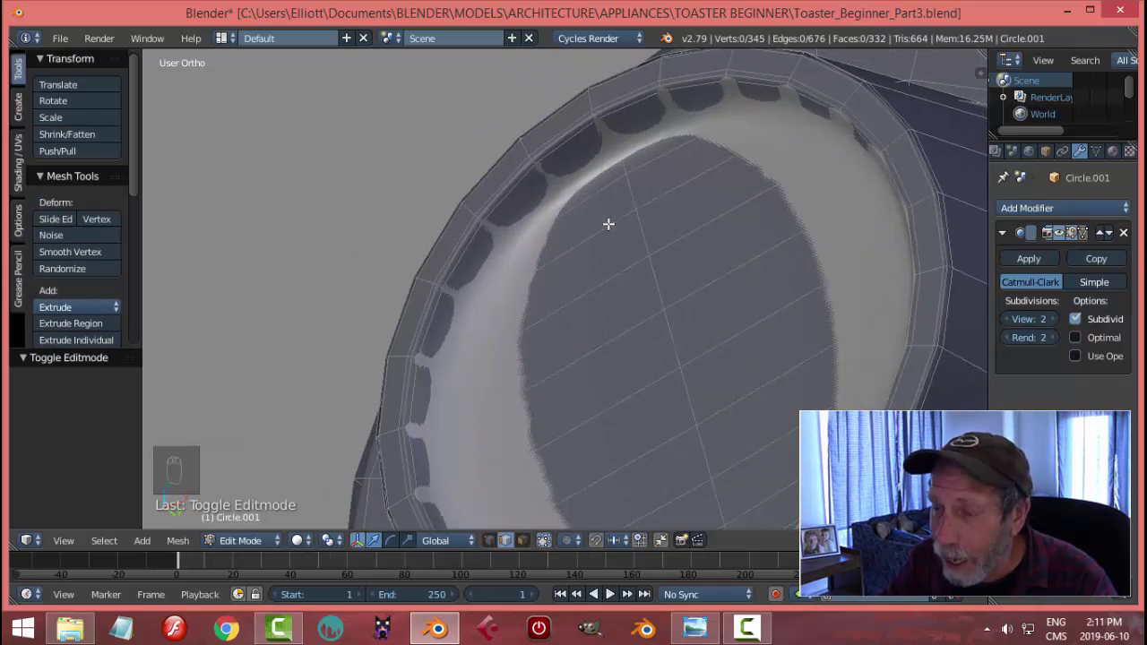
# Step: Add a loop cut around the recess's inner wall and slide it close to the recess floor
pyautogui.moveTo(770, 356); pyautogui.dragTo(656, 267, button='middle')
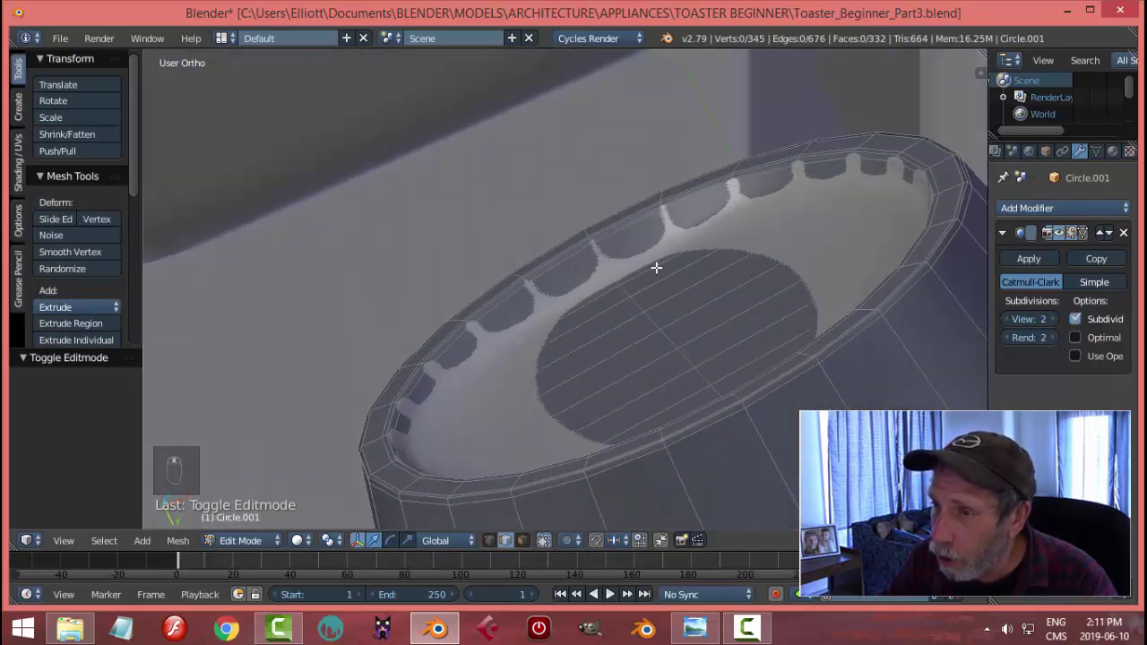
pyautogui.hotkey('ctrl', 'r')
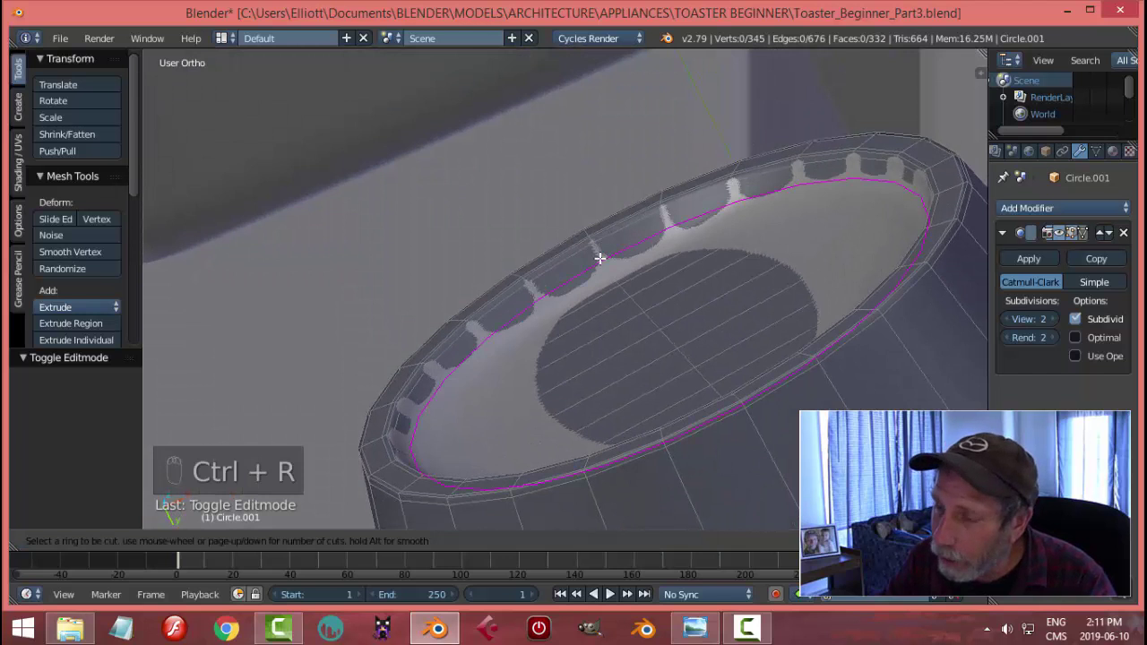
pyautogui.click(599, 258)
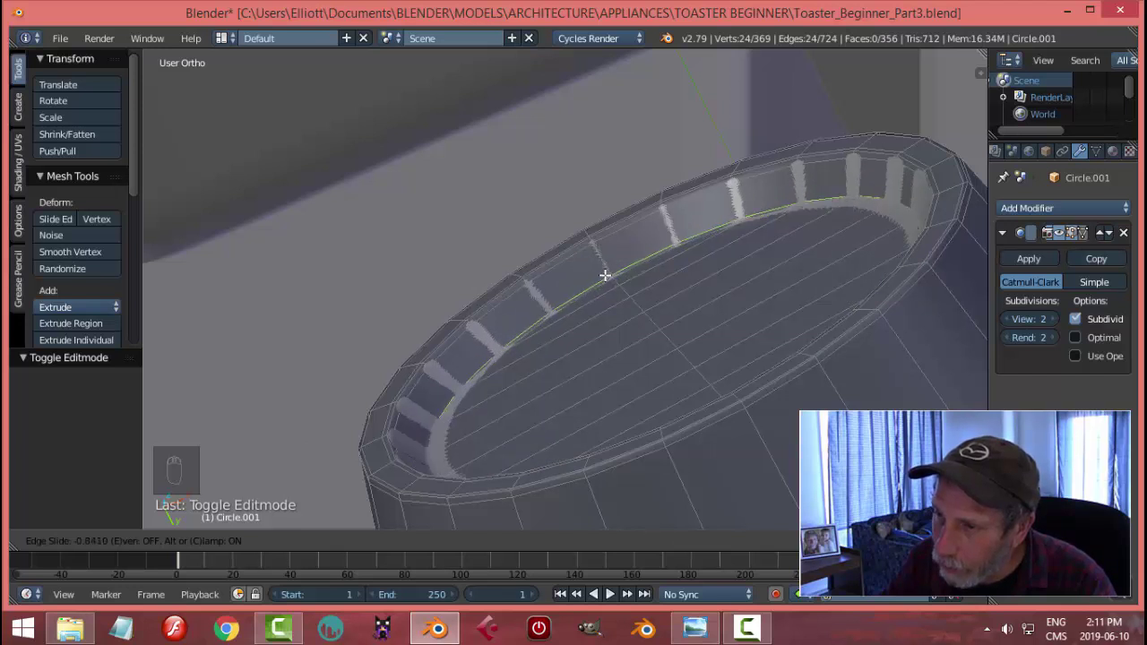
pyautogui.click(604, 279)
# Step: Switch to object mode, clear the selection, and examine the smoothed knob on the toaster's front
pyautogui.press('Tab')
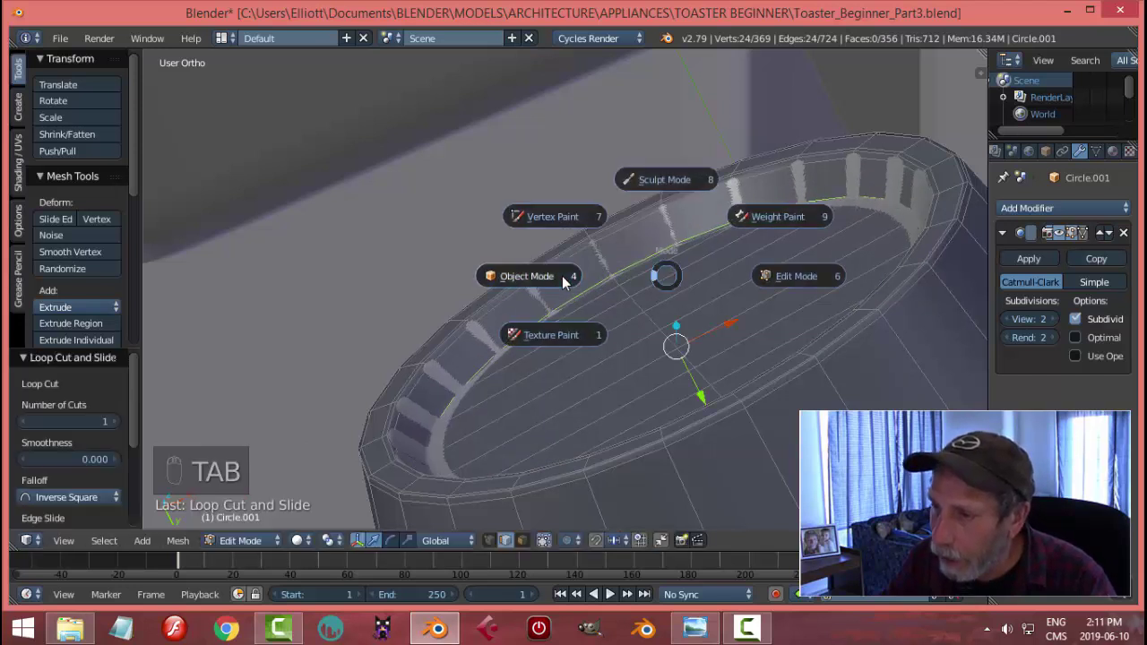
pyautogui.click(574, 281)
pyautogui.moveTo(575, 281); pyautogui.dragTo(750, 299, button='middle')
pyautogui.rightClick(722, 312)
pyautogui.press('a')
pyautogui.scroll(-3, 709, 281)
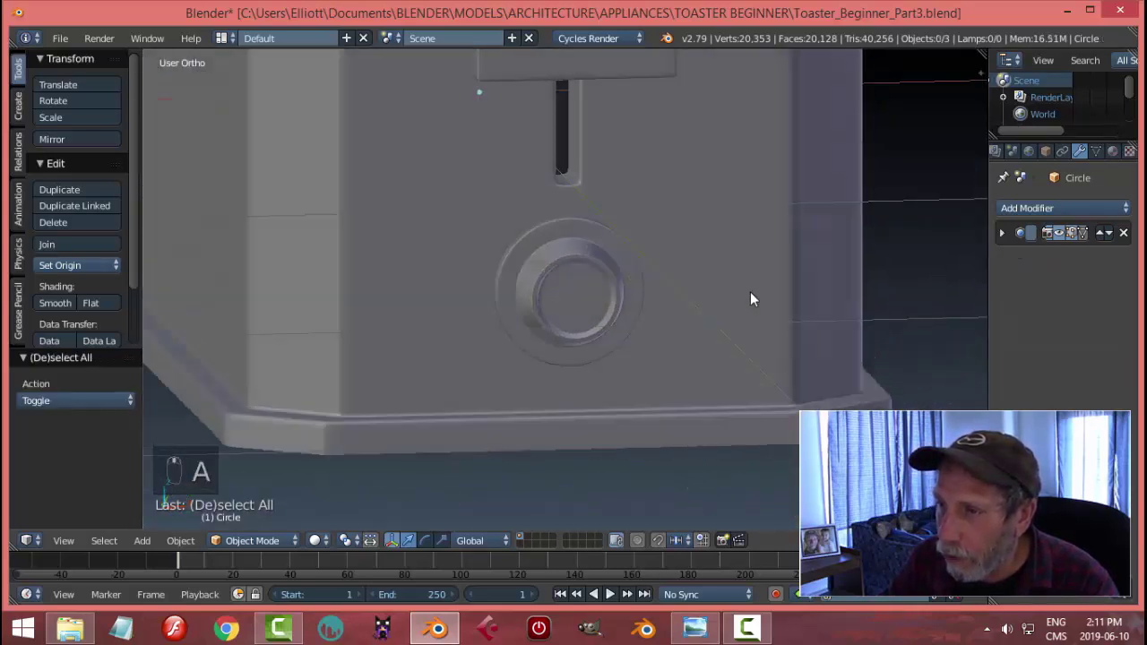
# Step: Switch to Windows Photo Viewer and study the control knob up close in the reference photo
pyautogui.click(696, 627)
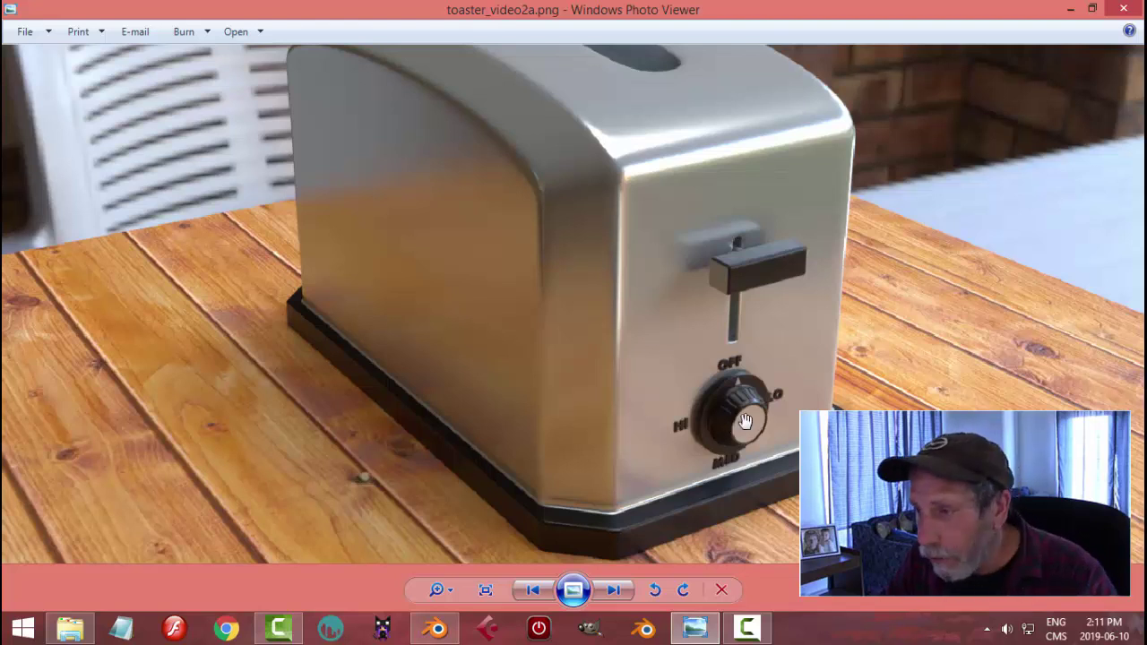
pyautogui.scroll(1, 746, 418)
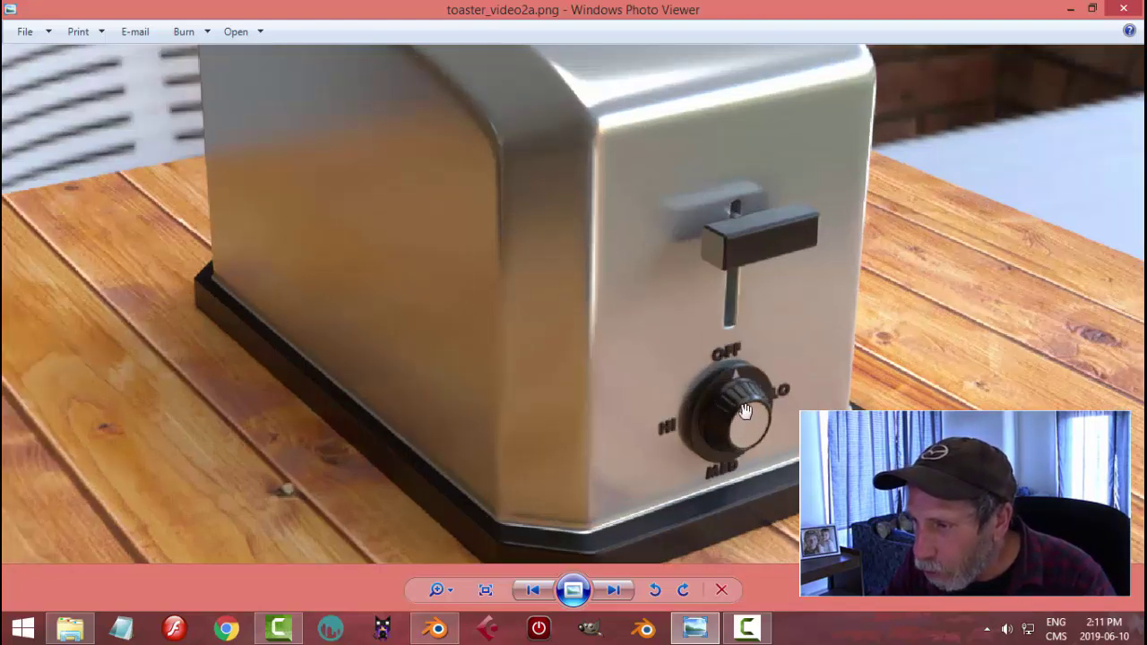
pyautogui.scroll(1, 744, 414)
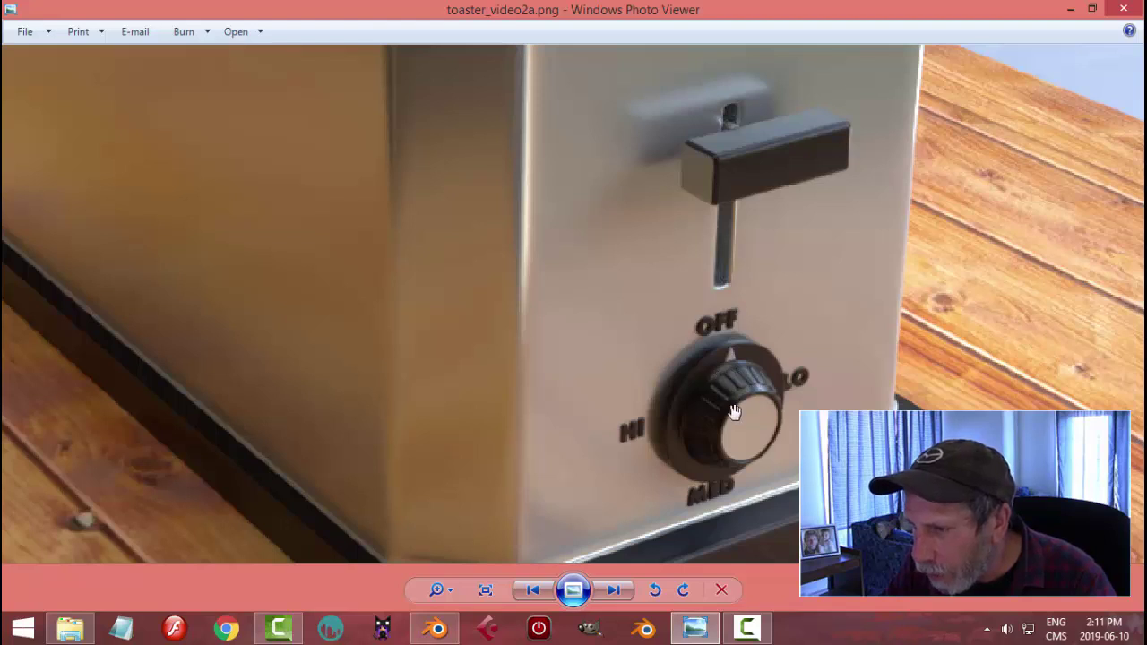
# Step: Return to Blender, select the knob, and enter edit mode with nothing selected
pyautogui.click(451, 631)
pyautogui.moveTo(618, 418); pyautogui.dragTo(577, 286, button='middle')
pyautogui.rightClick(593, 309)
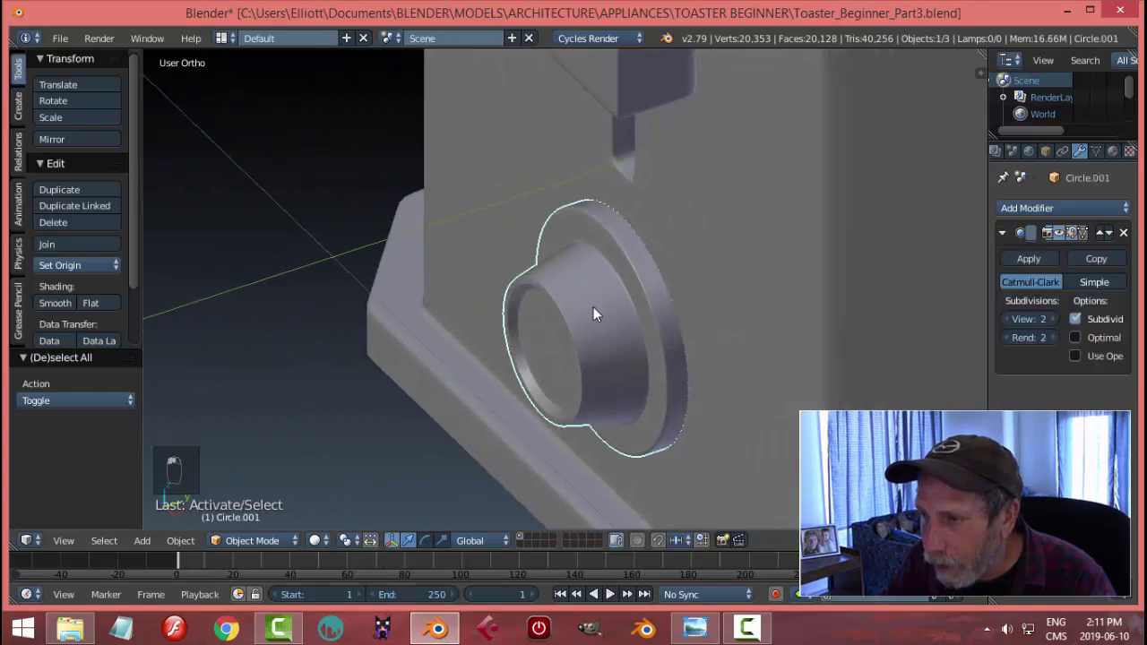
pyautogui.click(262, 542)
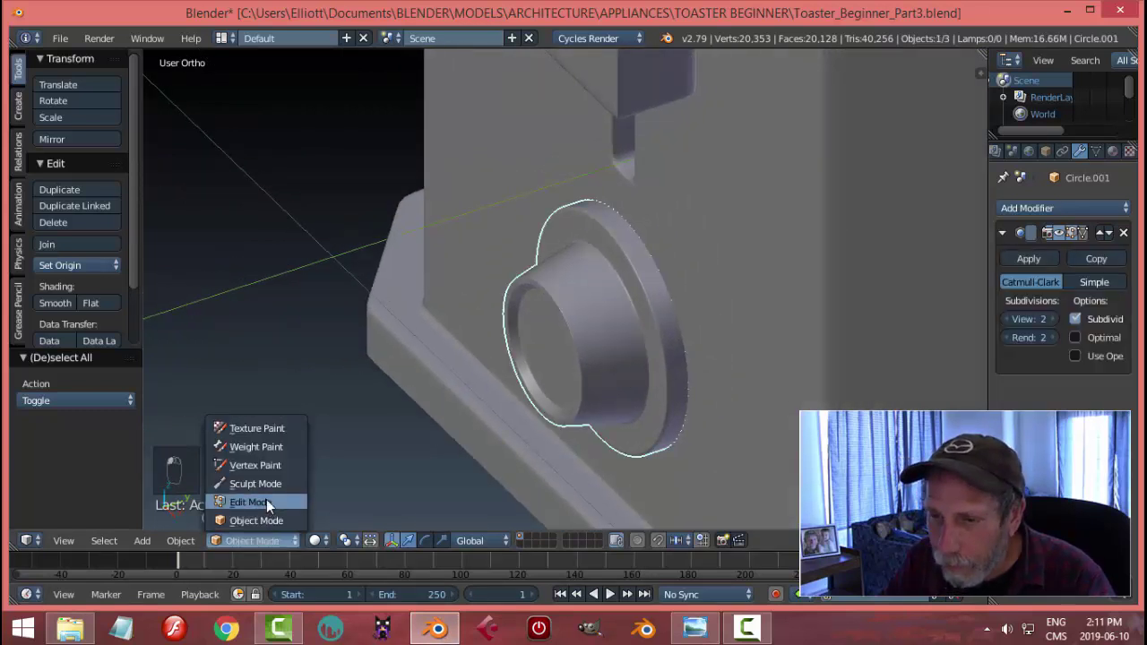
pyautogui.click(257, 500)
pyautogui.scroll(3, 667, 341)
pyautogui.press('a')
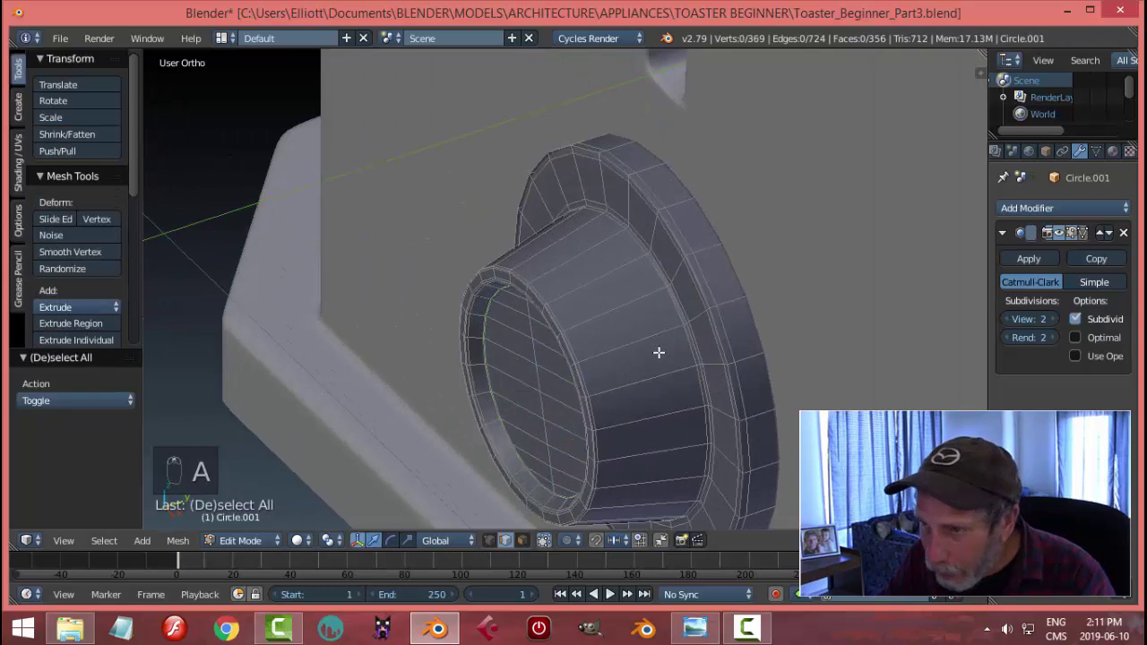
# Step: Examine the knob's tapered body up close and compare it with the ridged grip in the reference photo
pyautogui.scroll(4, 664, 348)
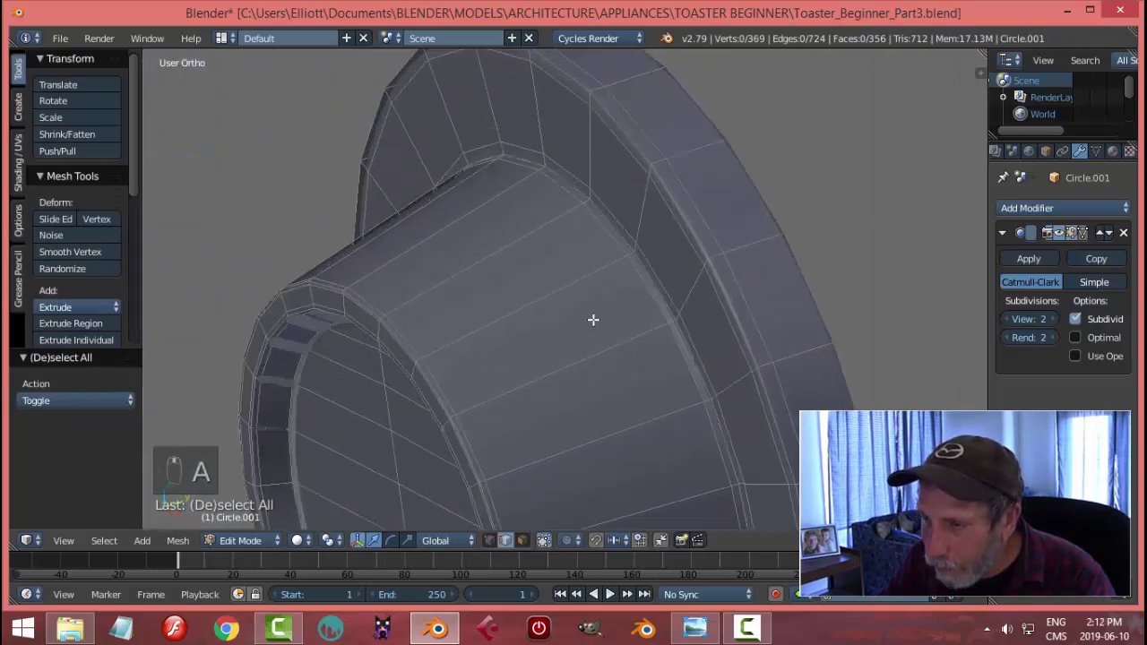
pyautogui.scroll(-3, 593, 319)
pyautogui.moveTo(600, 290); pyautogui.dragTo(543, 205, button='middle')
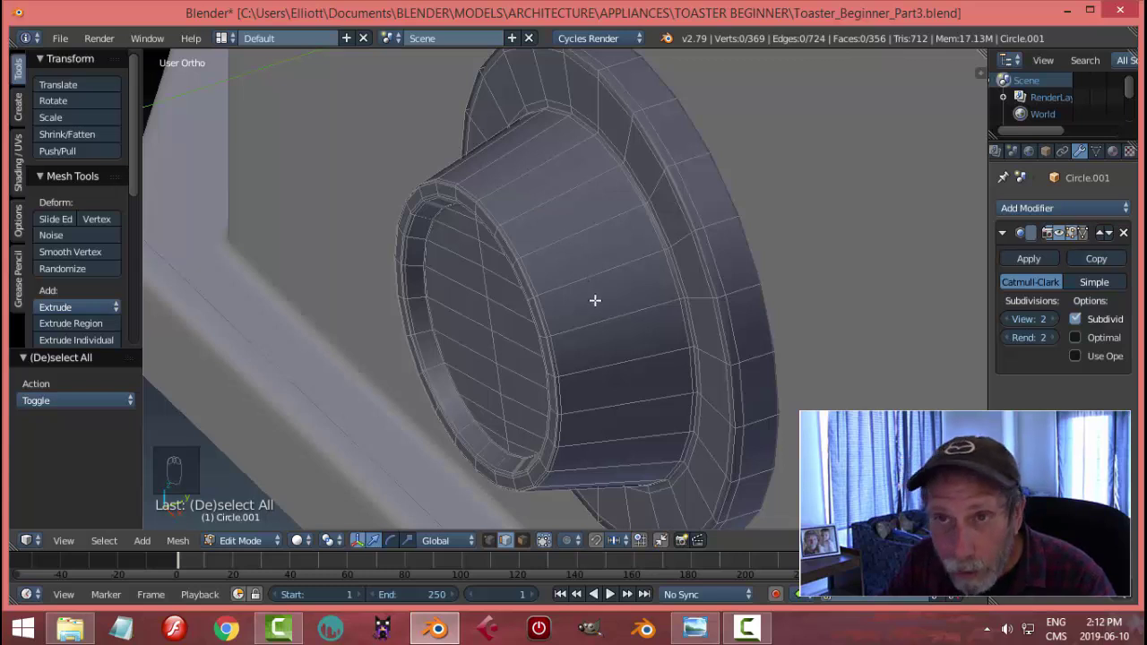
pyautogui.moveTo(595, 300); pyautogui.dragTo(596, 238, button='middle')
pyautogui.scroll(3, 597, 264)
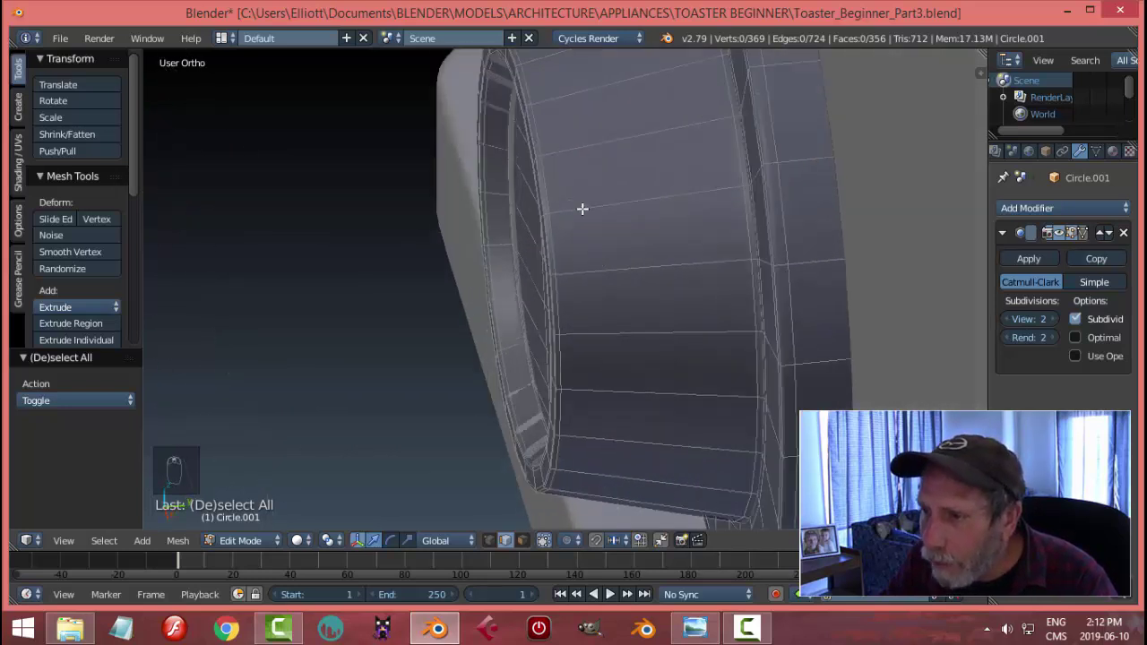
pyautogui.click(694, 627)
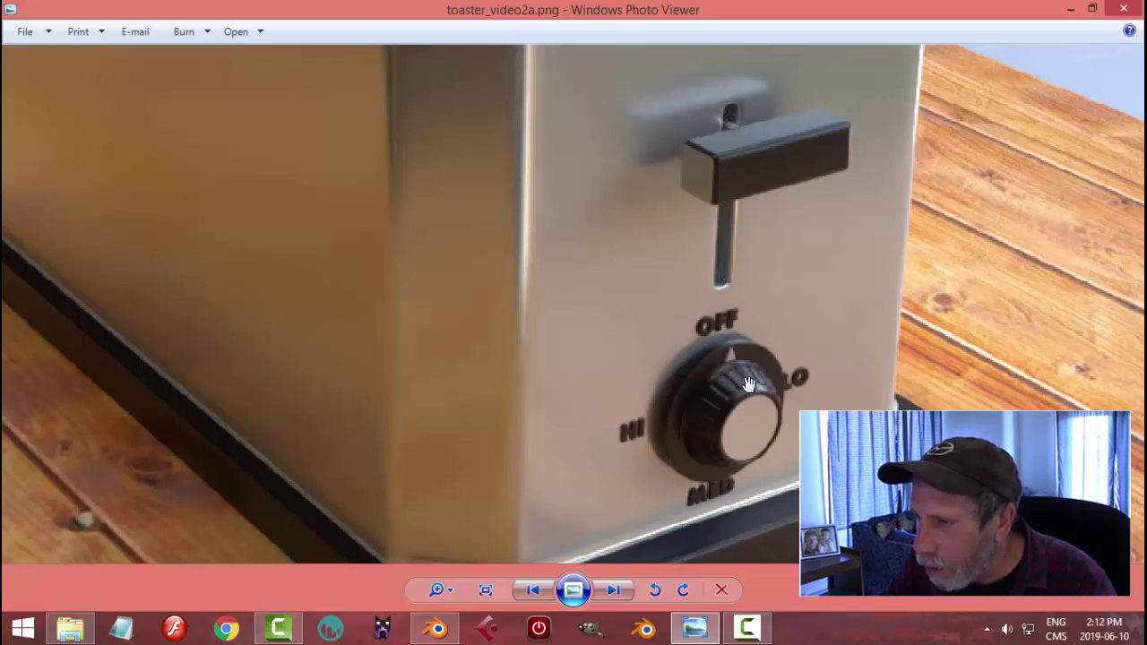
# Step: Back in Blender, add a loop cut around the tapered body, slide it toward the front rim, and clear the selection
pyautogui.click(437, 628)
pyautogui.moveTo(673, 317); pyautogui.dragTo(635, 320, button='middle')
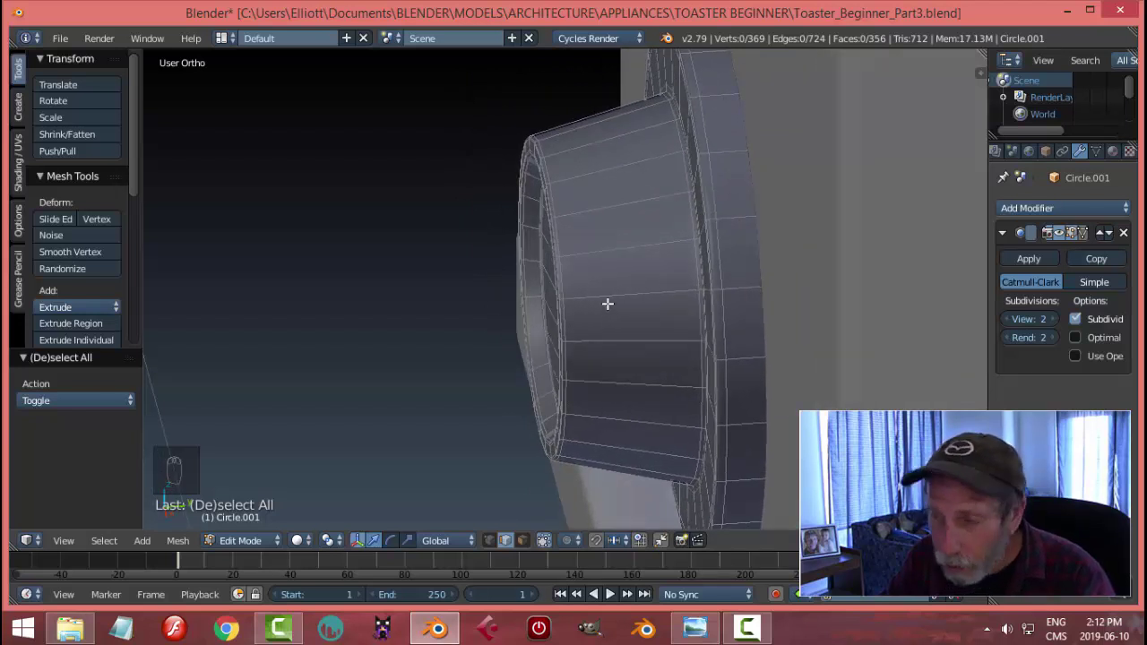
pyautogui.hotkey('ctrl', 'r')
pyautogui.click(608, 304)
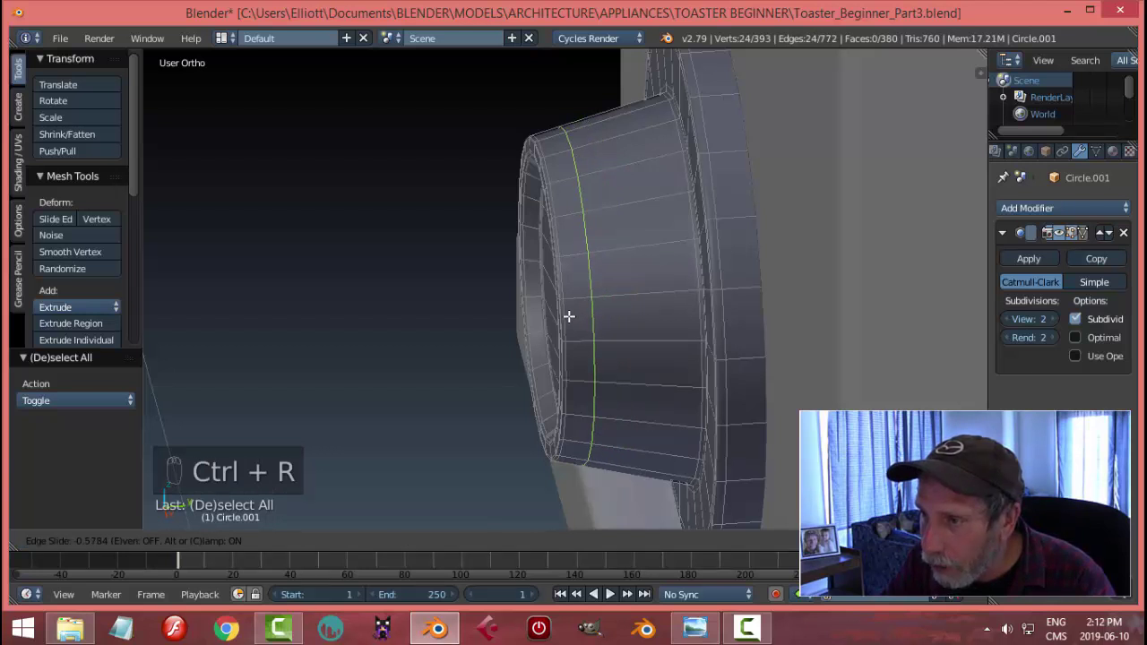
pyautogui.click(568, 316)
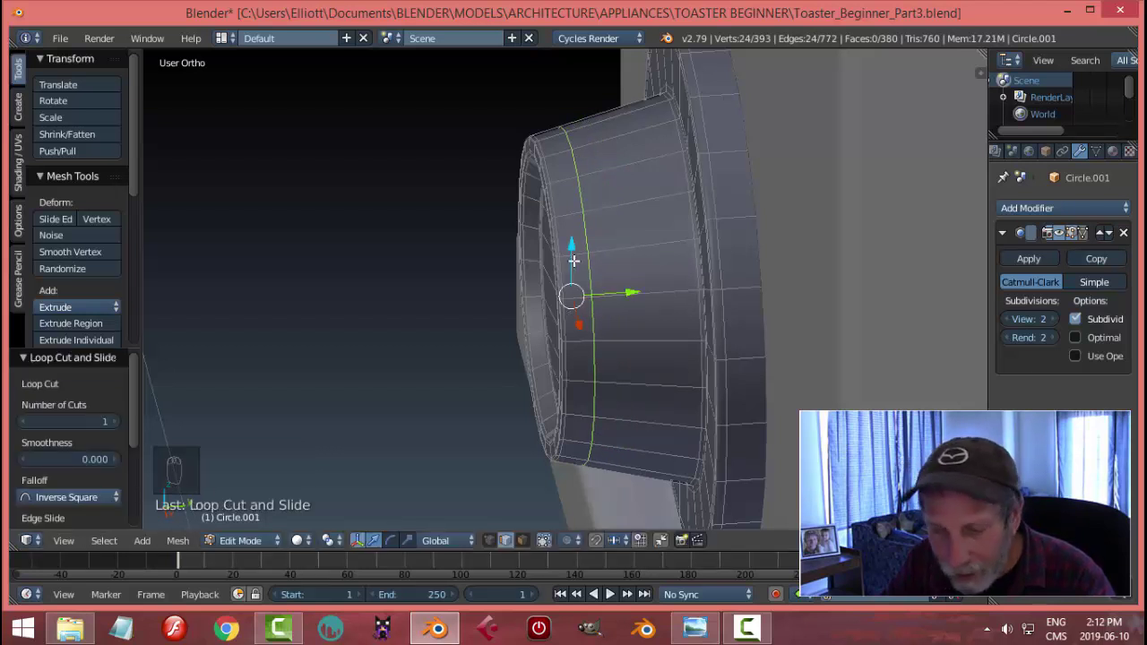
pyautogui.press('a')
# Step: Add a second loop cut around the tapered body, slide it toward the flange, and clear the selection
pyautogui.hotkey('ctrl', 'r')
pyautogui.click(623, 247)
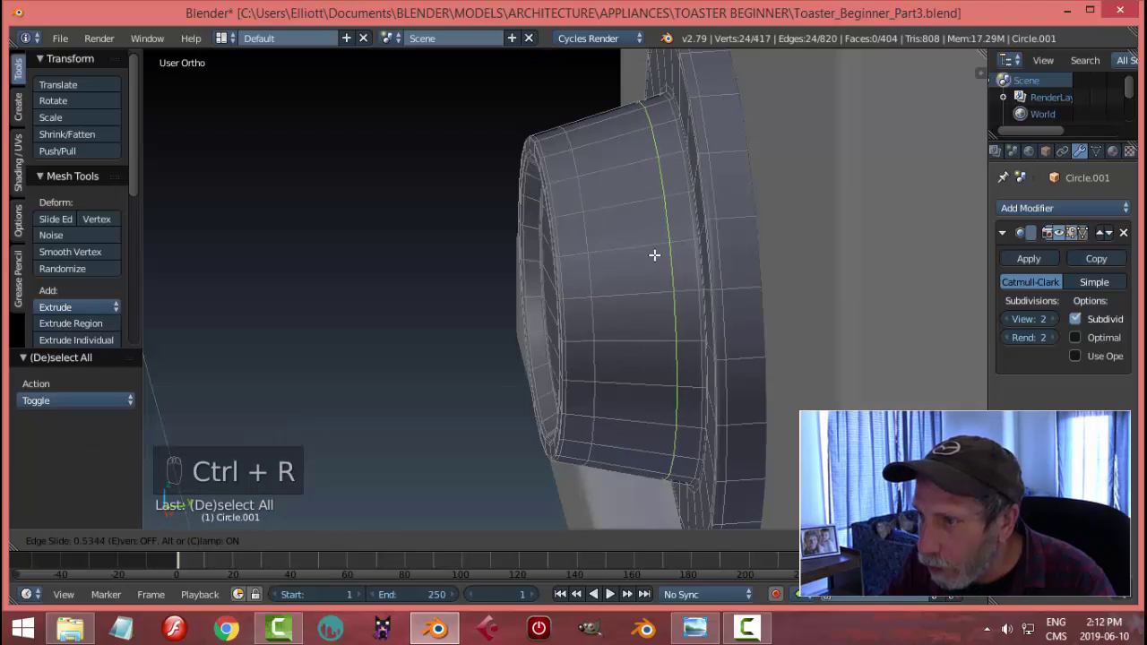
pyautogui.click(654, 255)
pyautogui.press('a')
# Step: Examine the tapered body's two new loops up close and against the whole toaster
pyautogui.scroll(2, 698, 215)
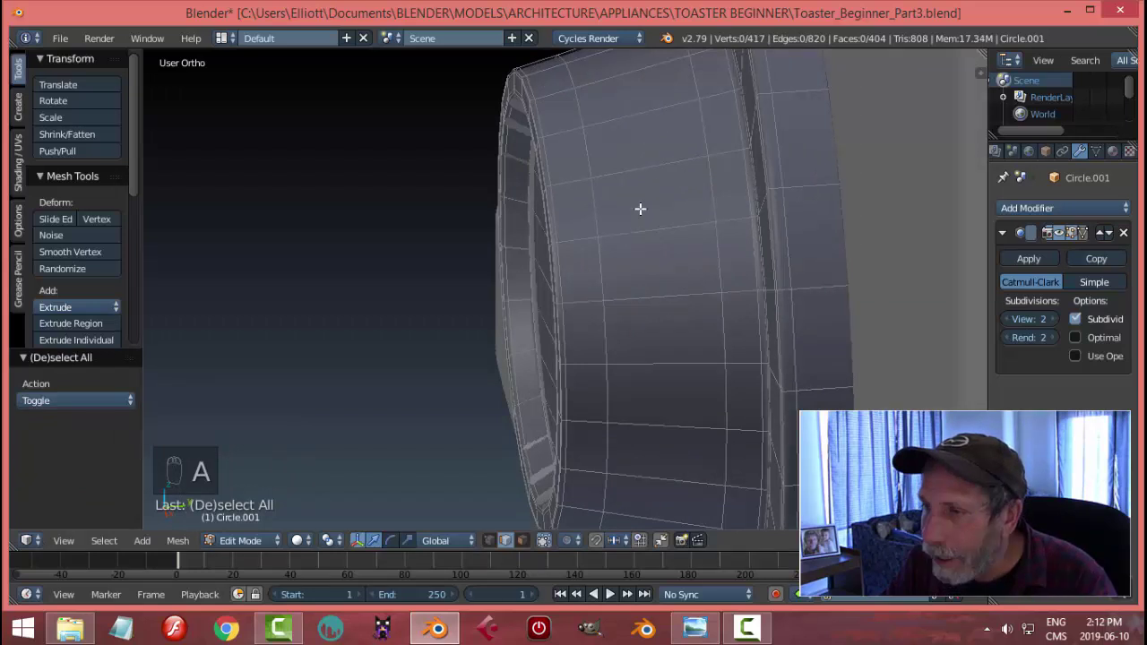
pyautogui.scroll(-4, 681, 274)
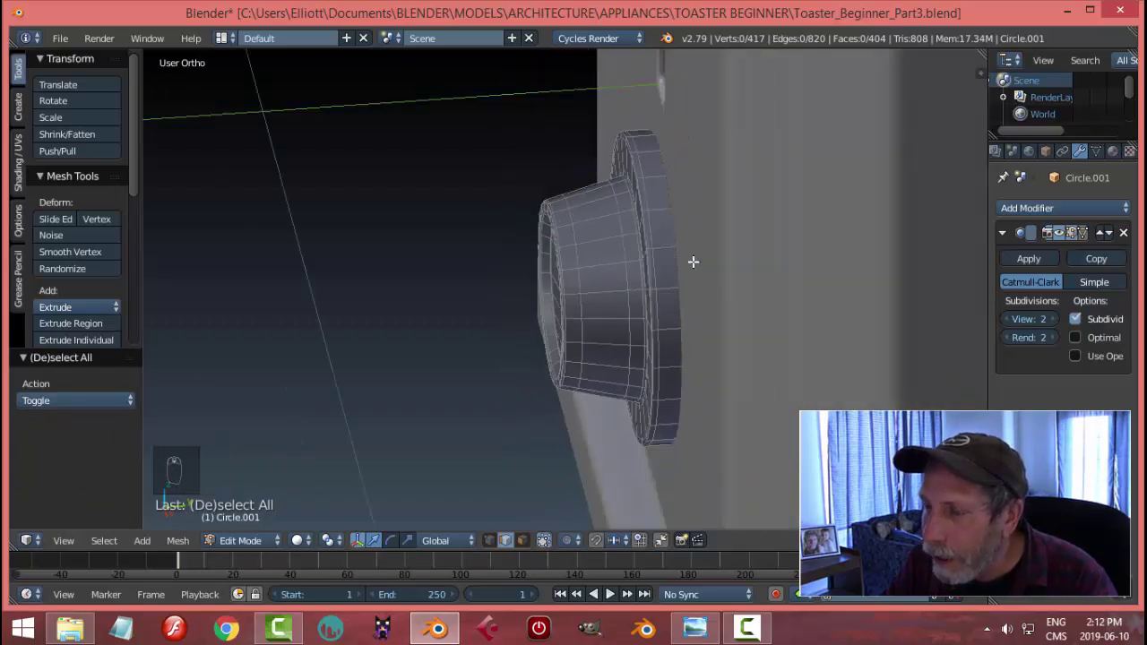
pyautogui.scroll(-8, 775, 143)
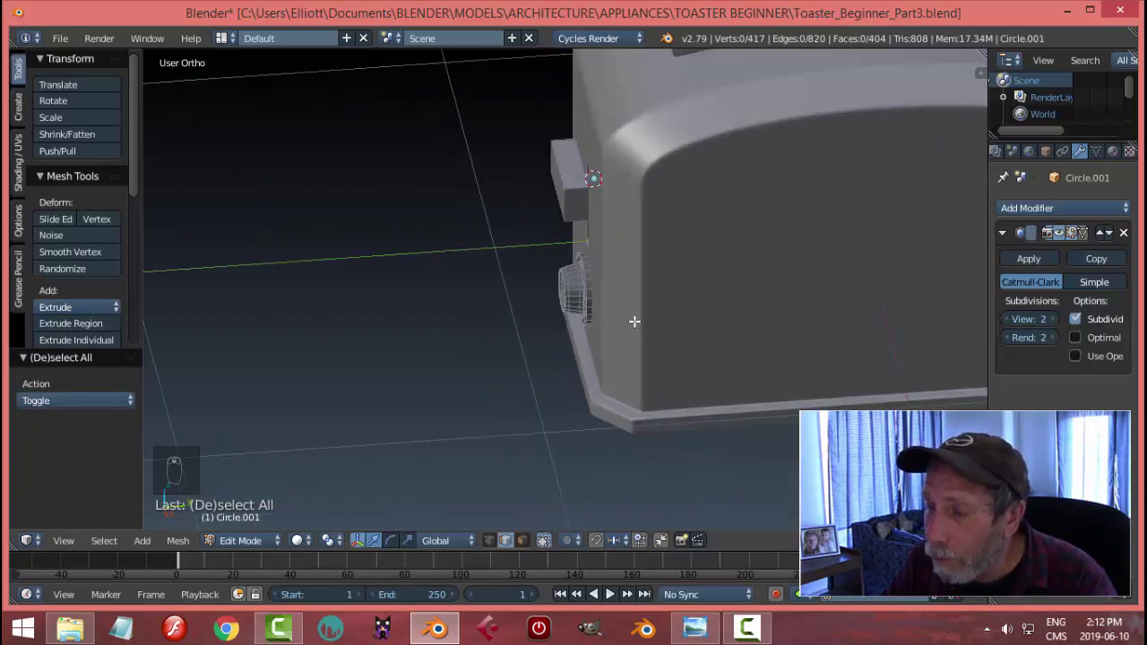
pyautogui.scroll(8, 634, 321)
pyautogui.scroll(2, 610, 209)
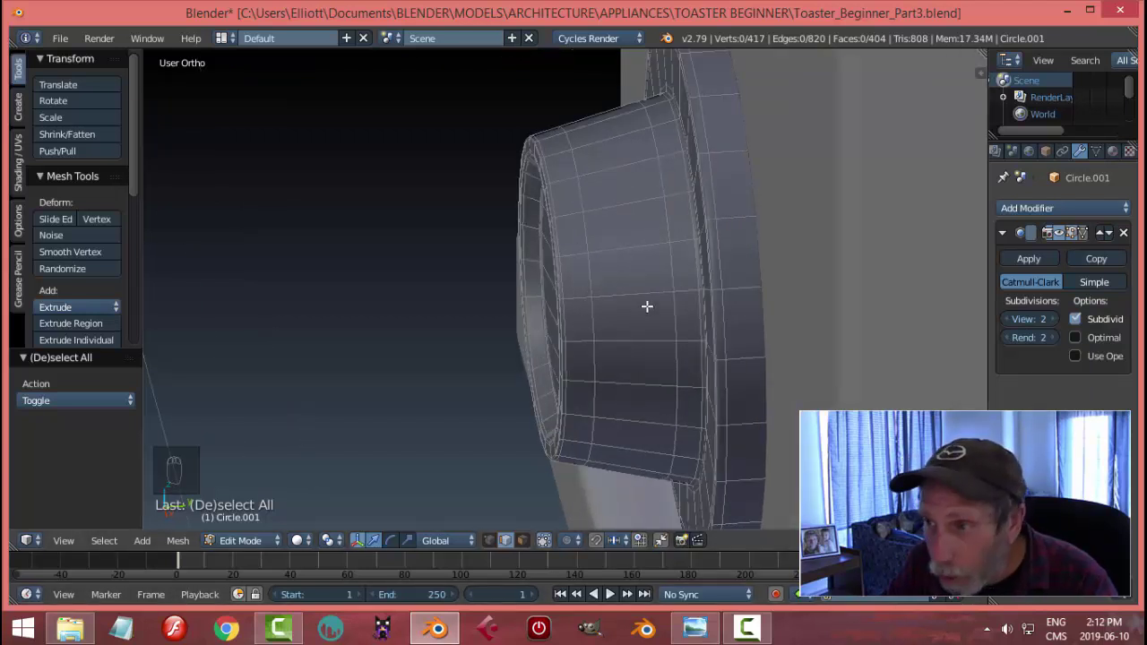
pyautogui.moveTo(643, 297); pyautogui.dragTo(665, 309, button='middle')
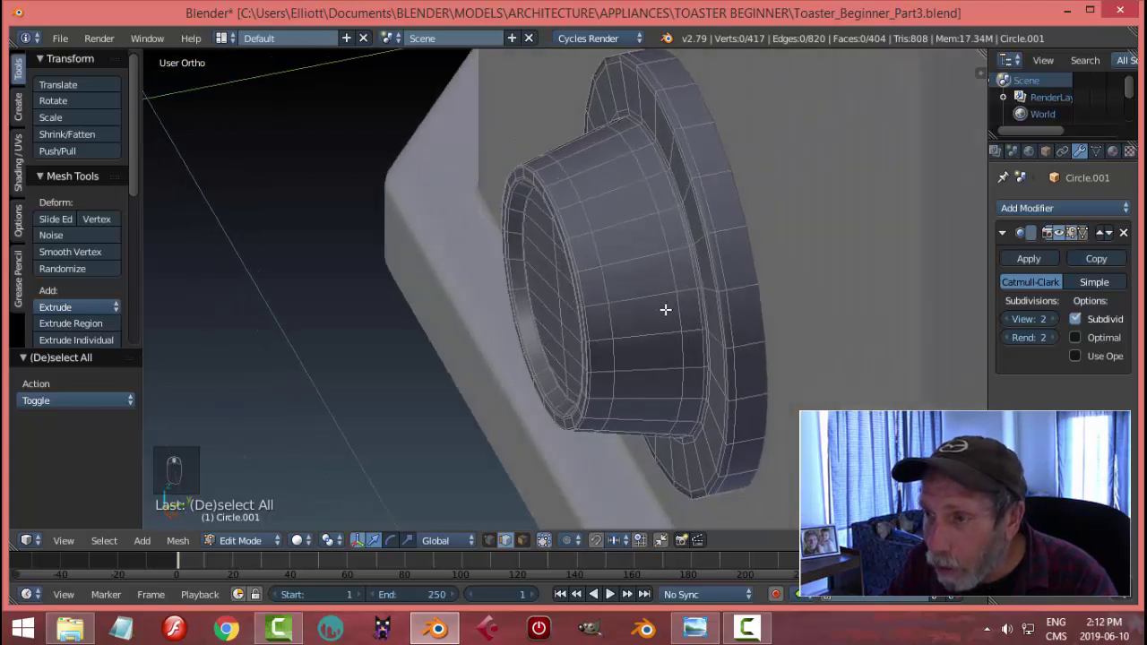
# Step: In face select mode, pick seven neighbouring faces one by one along the body's middle band, and clear the selection
pyautogui.click(520, 541)
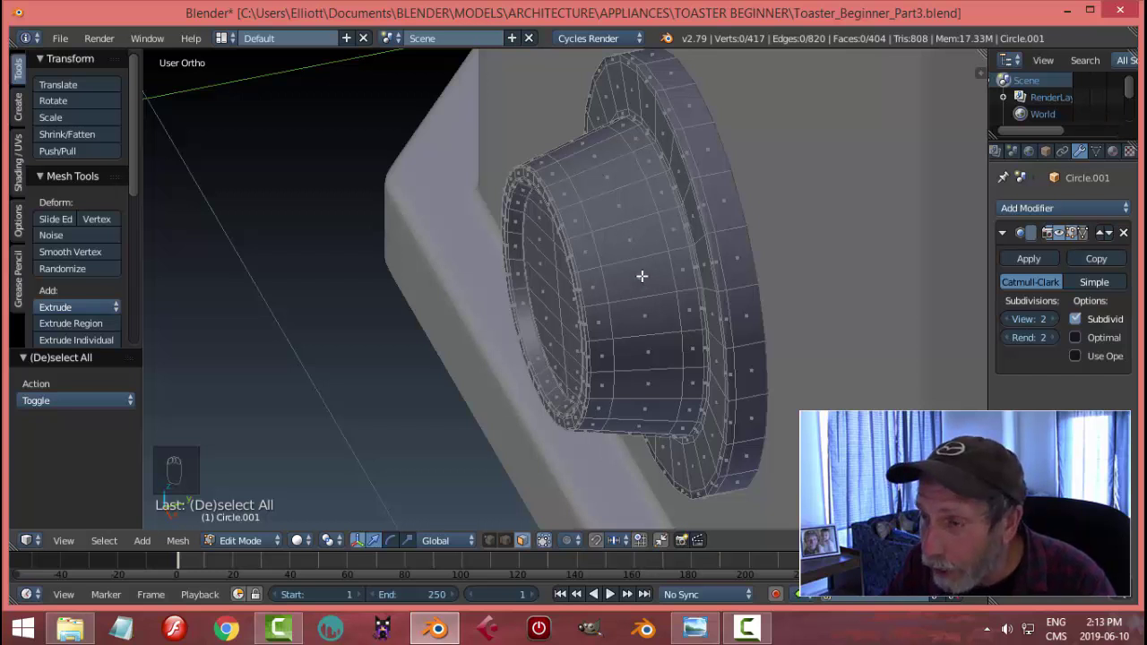
pyautogui.scroll(2, 640, 268)
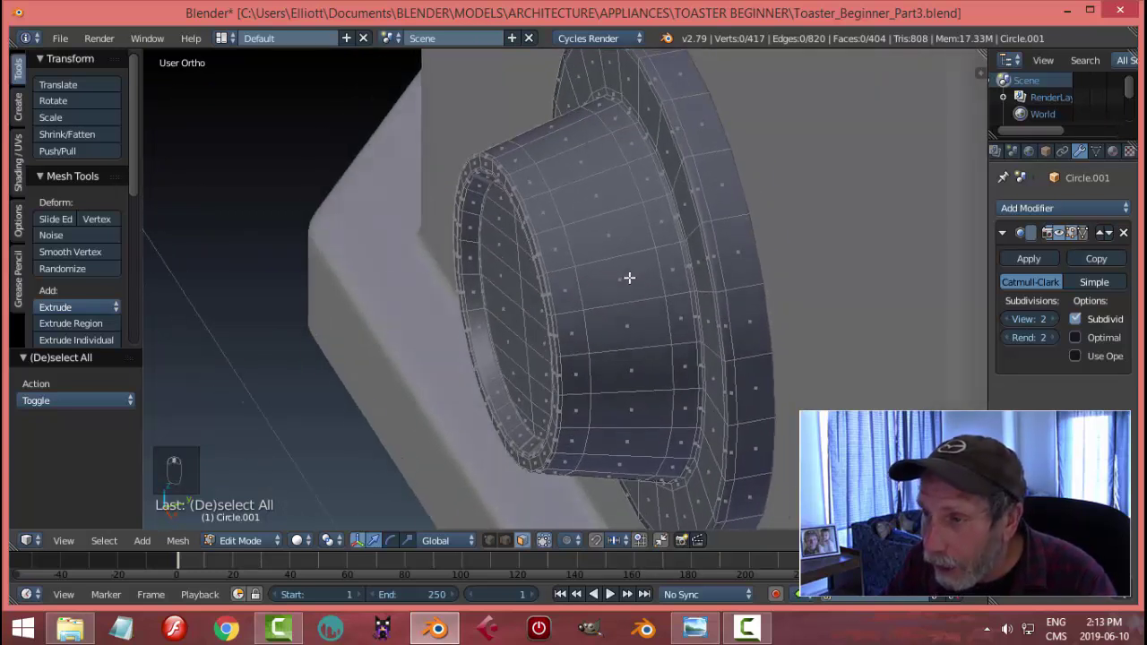
pyautogui.click(629, 278)
pyautogui.keyDown('shift'); pyautogui.click(604, 235); pyautogui.keyUp('shift')
pyautogui.keyDown('shift'); pyautogui.click(586, 199); pyautogui.keyUp('shift')
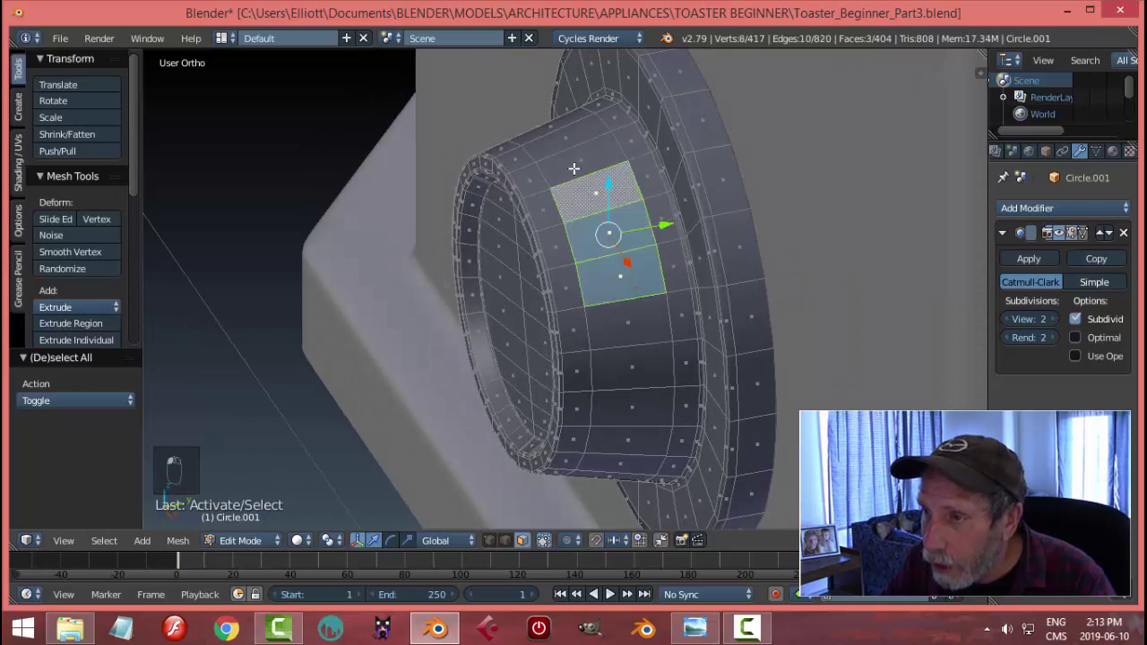
pyautogui.keyDown('shift'); pyautogui.click(570, 164); pyautogui.keyUp('shift')
pyautogui.keyDown('shift'); pyautogui.click(551, 147); pyautogui.keyUp('shift')
pyautogui.keyDown('shift'); pyautogui.click(622, 325); pyautogui.keyUp('shift')
pyautogui.keyDown('shift'); pyautogui.click(624, 362); pyautogui.keyUp('shift')
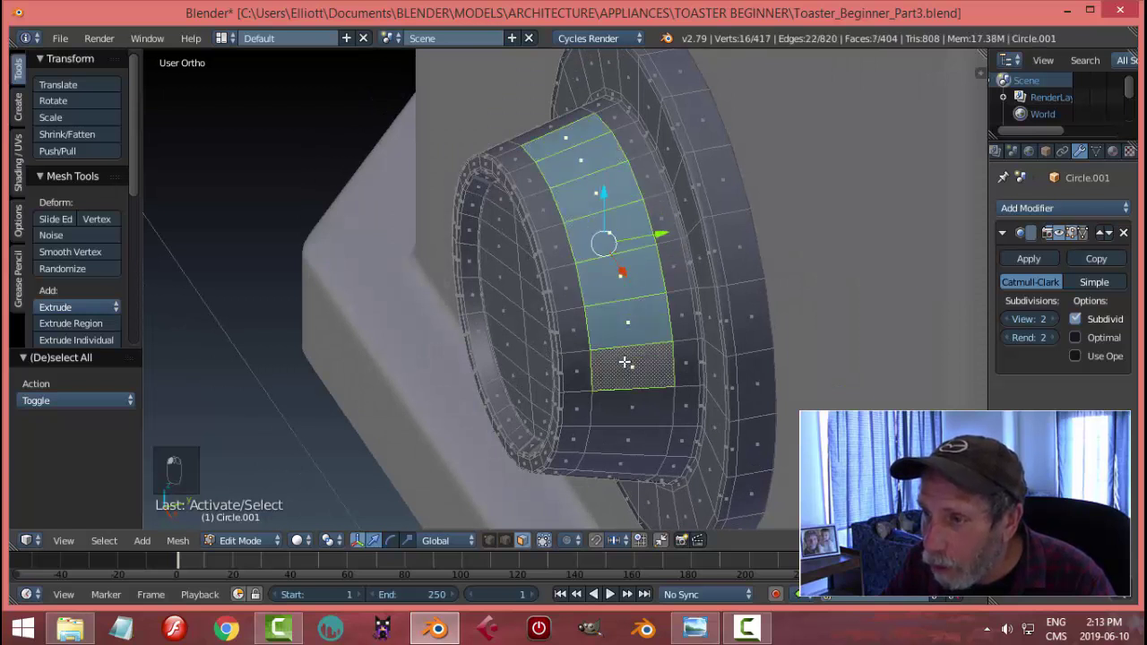
pyautogui.press('a')
# Step: Select the full ring of faces around the body's middle band with a loop selection, and clear it
pyautogui.scroll(3, 658, 367)
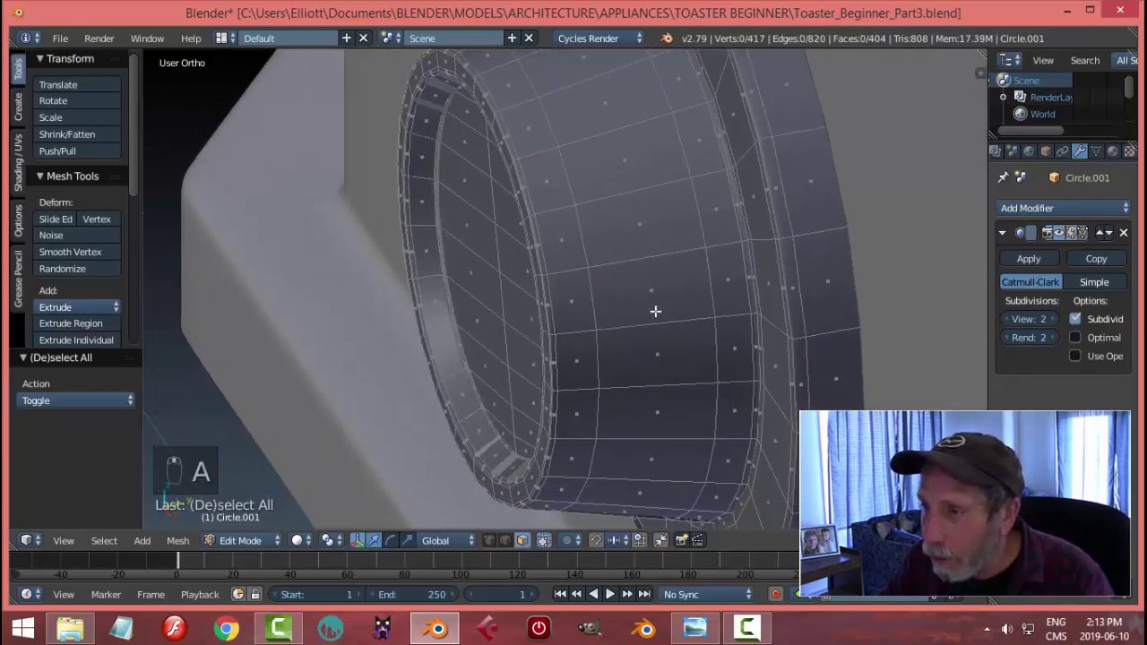
pyautogui.moveTo(663, 327); pyautogui.dragTo(644, 305, button='middle')
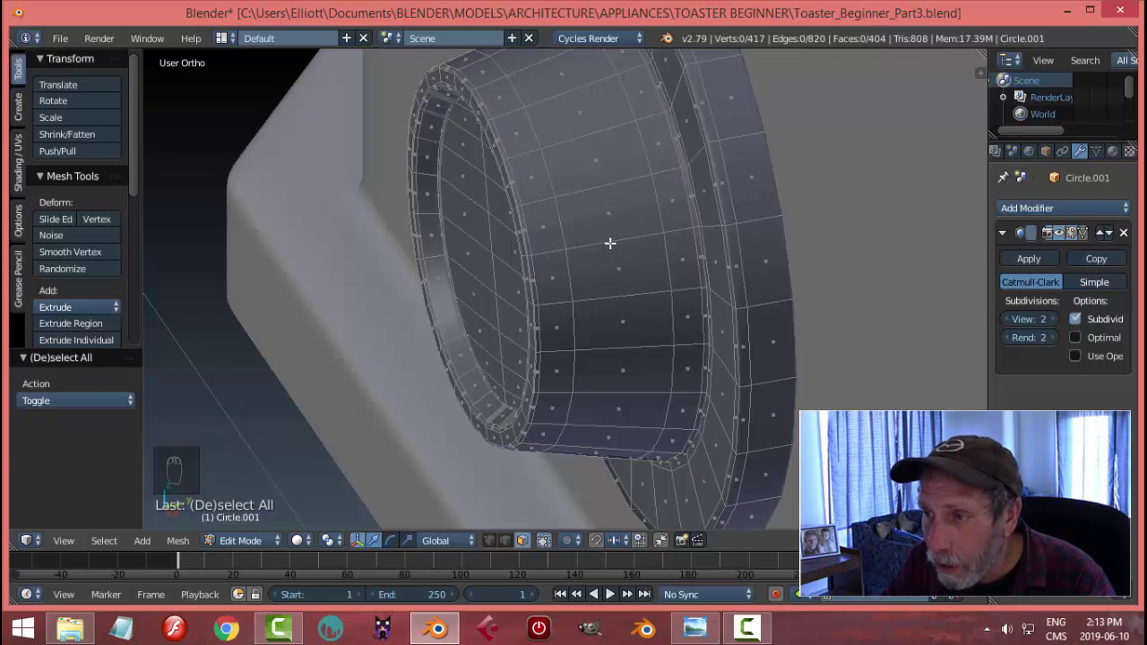
pyautogui.keyDown('alt'); pyautogui.rightClick(610, 243); pyautogui.keyUp('alt')
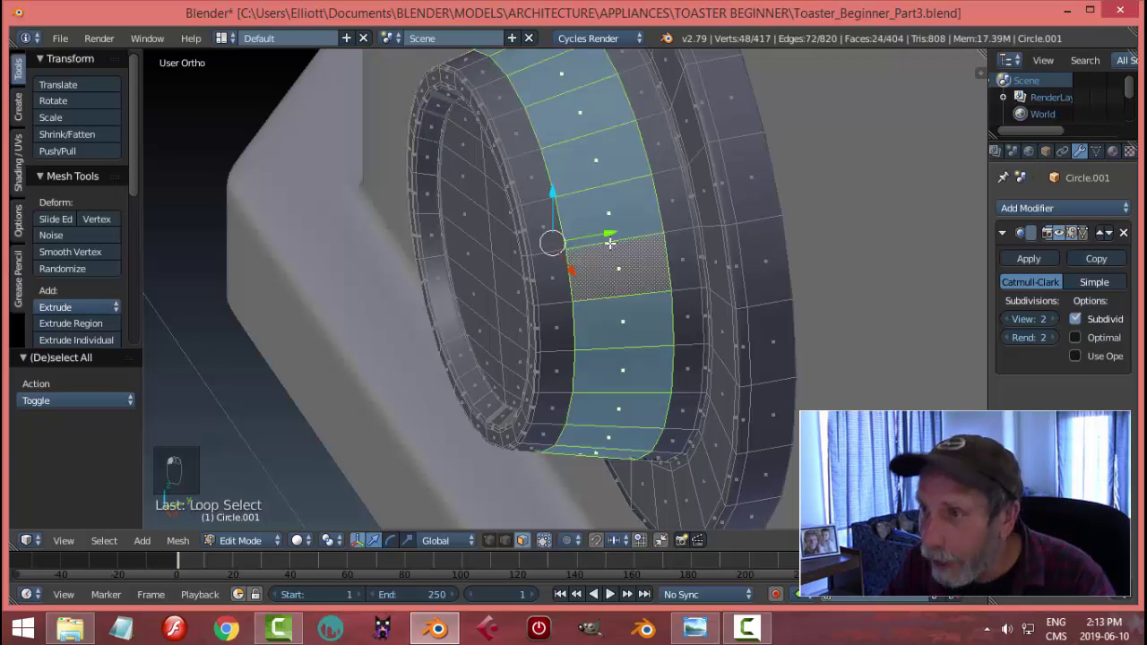
pyautogui.press('a')
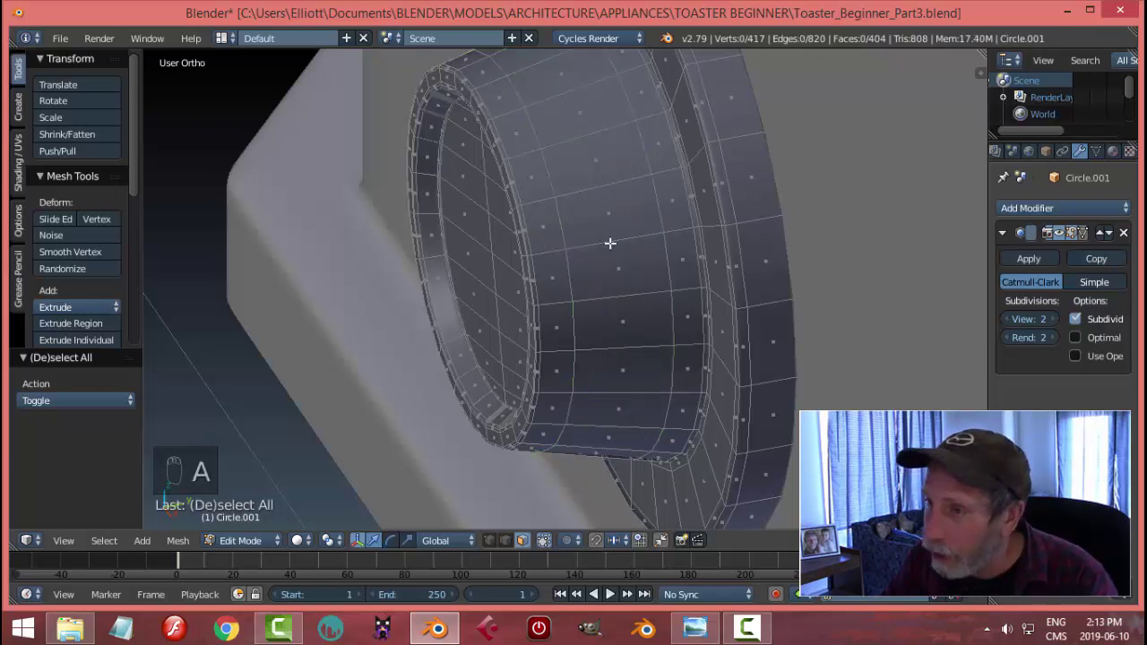
# Step: In edge select mode, loop-select the body's front edge loop and the one near the flange in turn, clearing each selection
pyautogui.hotkey('ctrl', 'Tab')
pyautogui.click(585, 258)
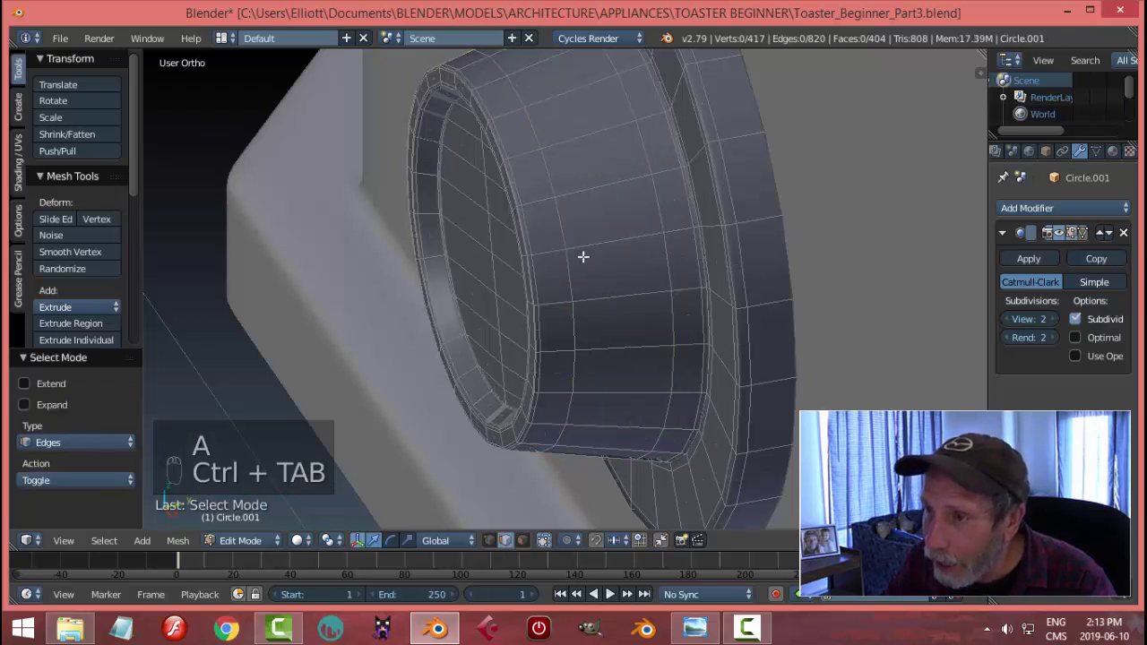
pyautogui.keyDown('alt'); pyautogui.rightClick(561, 222); pyautogui.keyUp('alt')
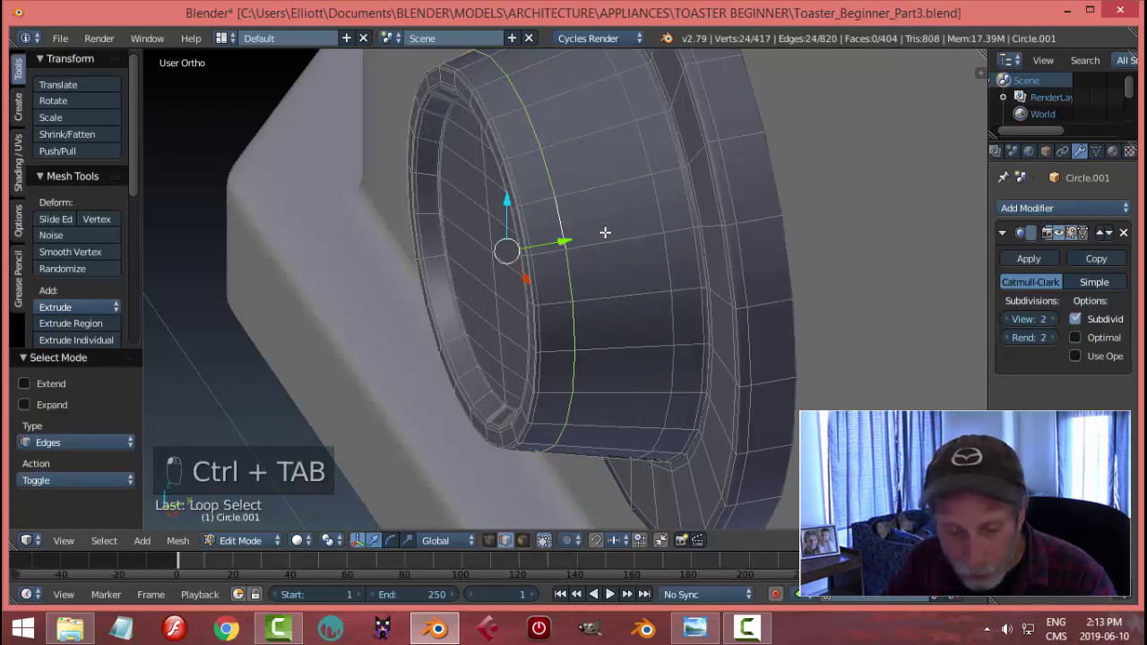
pyautogui.press('a')
pyautogui.keyDown('alt'); pyautogui.rightClick(657, 215); pyautogui.keyUp('alt')
pyautogui.press('a')
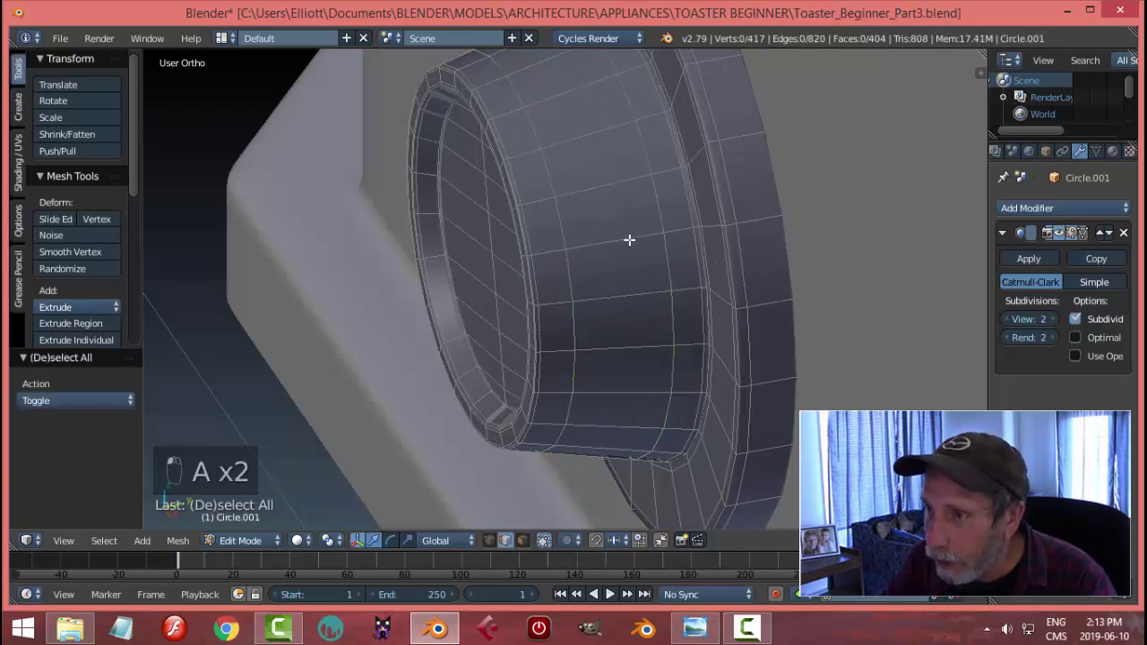
# Step: In face select mode, loop-select the ring of faces around the body's middle band and compare it with the knob in the reference photo
pyautogui.hotkey('ctrl', 'Tab')
pyautogui.click(594, 258)
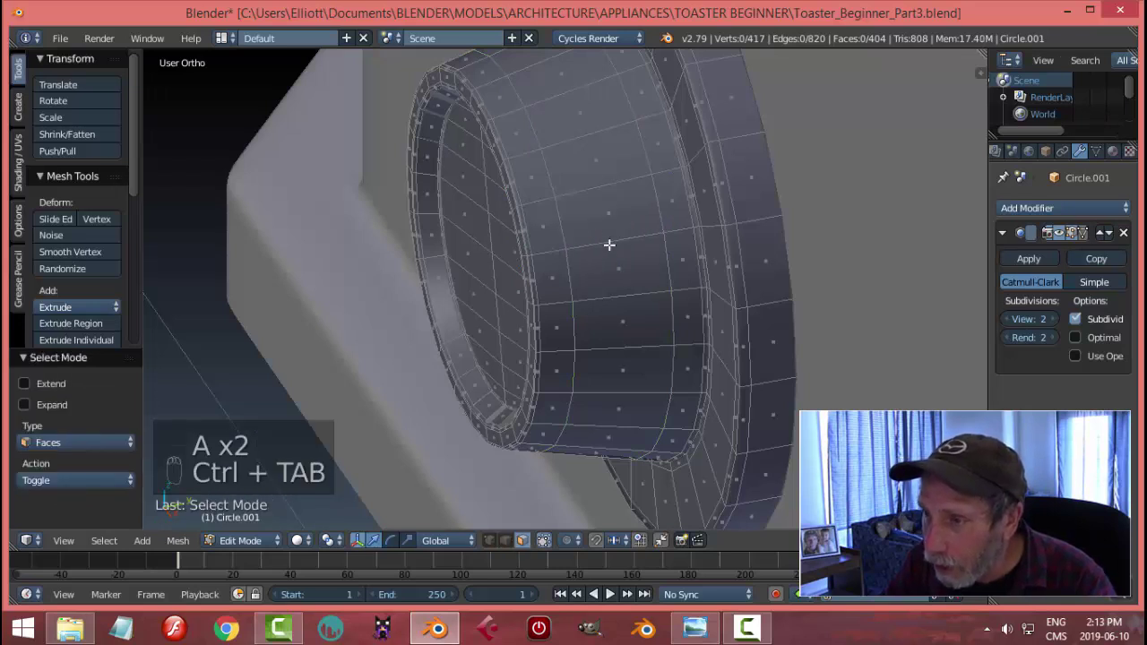
pyautogui.keyDown('alt'); pyautogui.rightClick(609, 244); pyautogui.keyUp('alt')
pyautogui.moveTo(622, 259); pyautogui.dragTo(699, 258, button='middle')
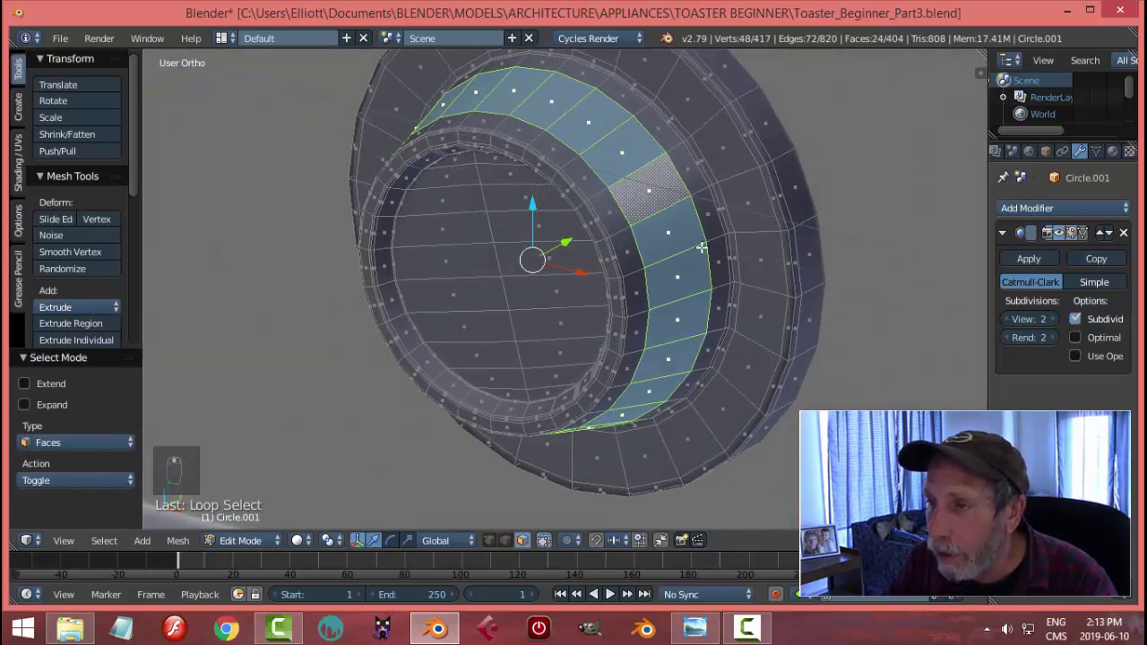
pyautogui.click(693, 627)
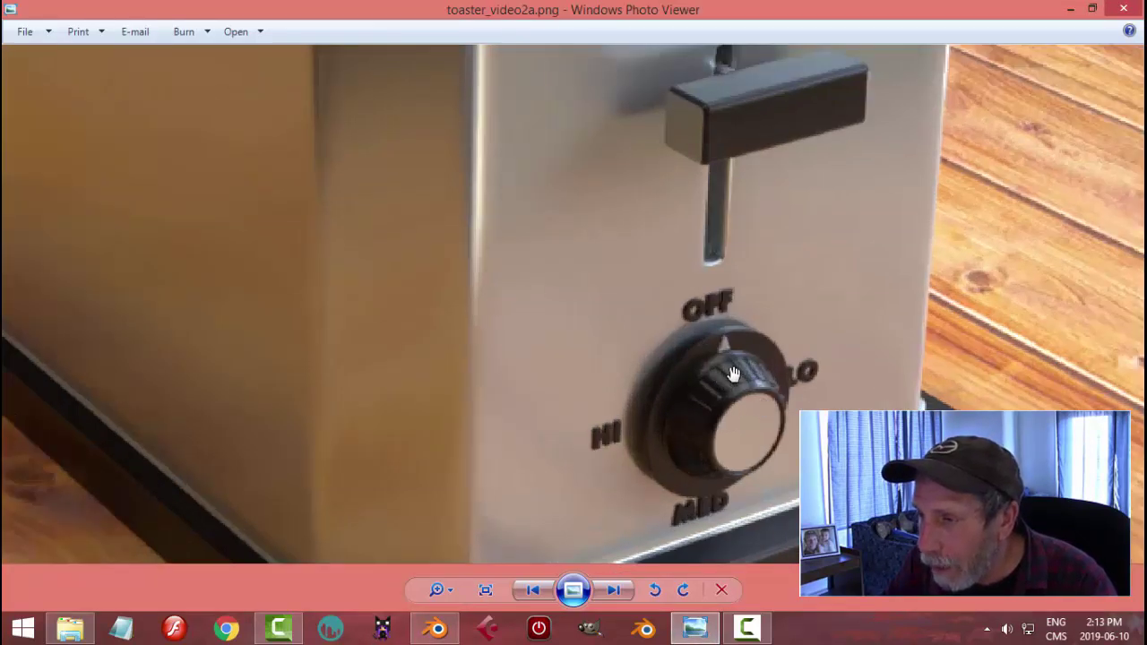
pyautogui.click(437, 627)
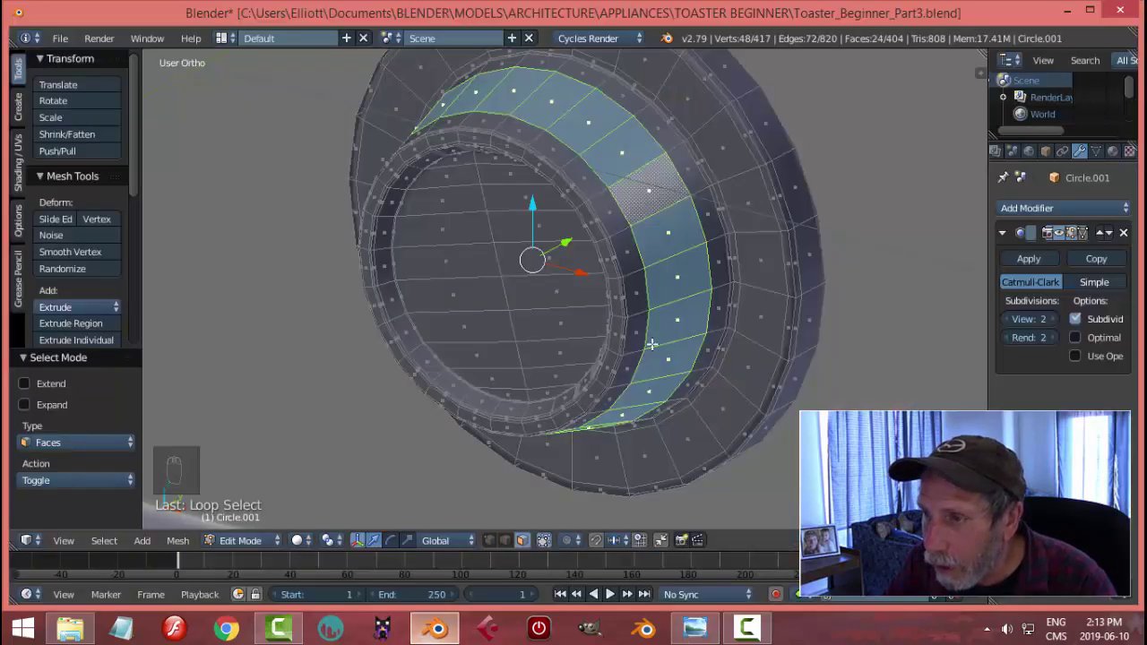
# Step: Try extruding the middle band's faces as one region and fattening them outward by about 0.008, and undo both operations
pyautogui.moveTo(651, 344); pyautogui.dragTo(583, 338, button='middle')
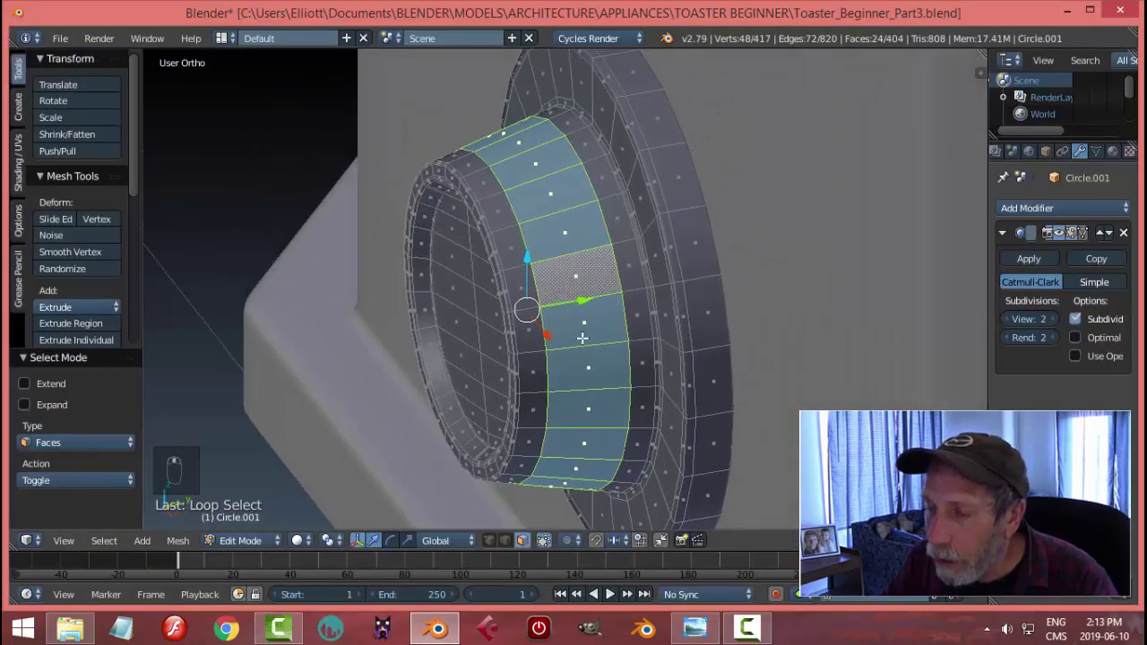
pyautogui.scroll(2, 583, 337)
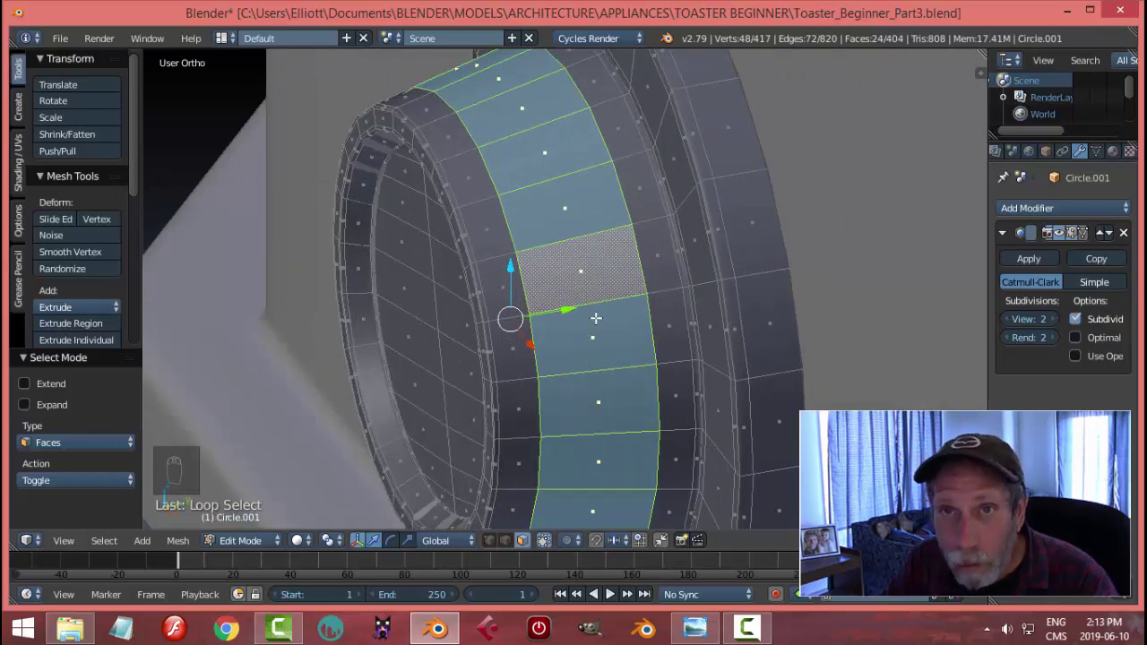
pyautogui.keyDown('shift'); pyautogui.moveTo(609, 354); pyautogui.dragTo(648, 310, button='middle'); pyautogui.keyUp('shift')
pyautogui.scroll(-1, 627, 321)
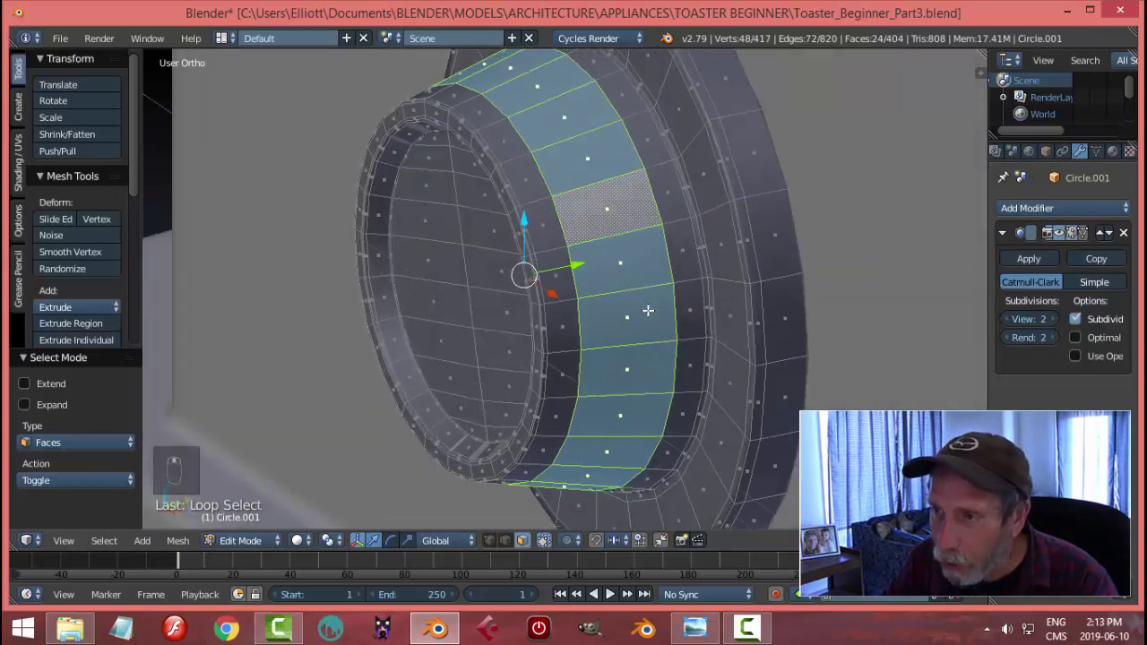
pyautogui.press('e')
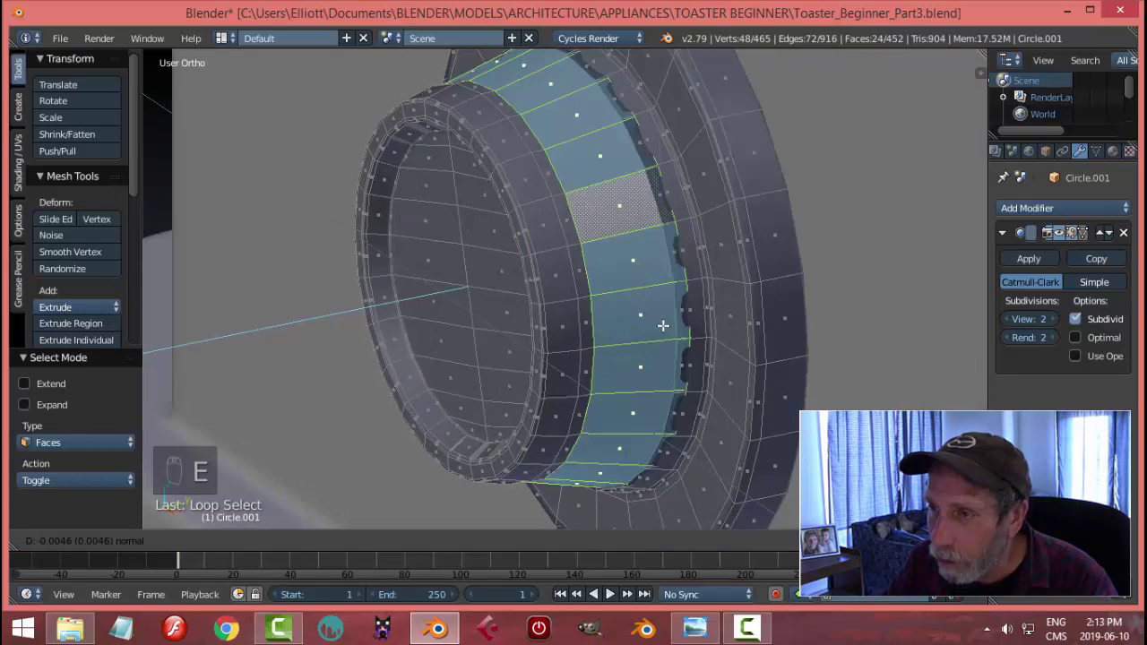
pyautogui.rightClick(663, 326)
pyautogui.hotkey('alt', 's')
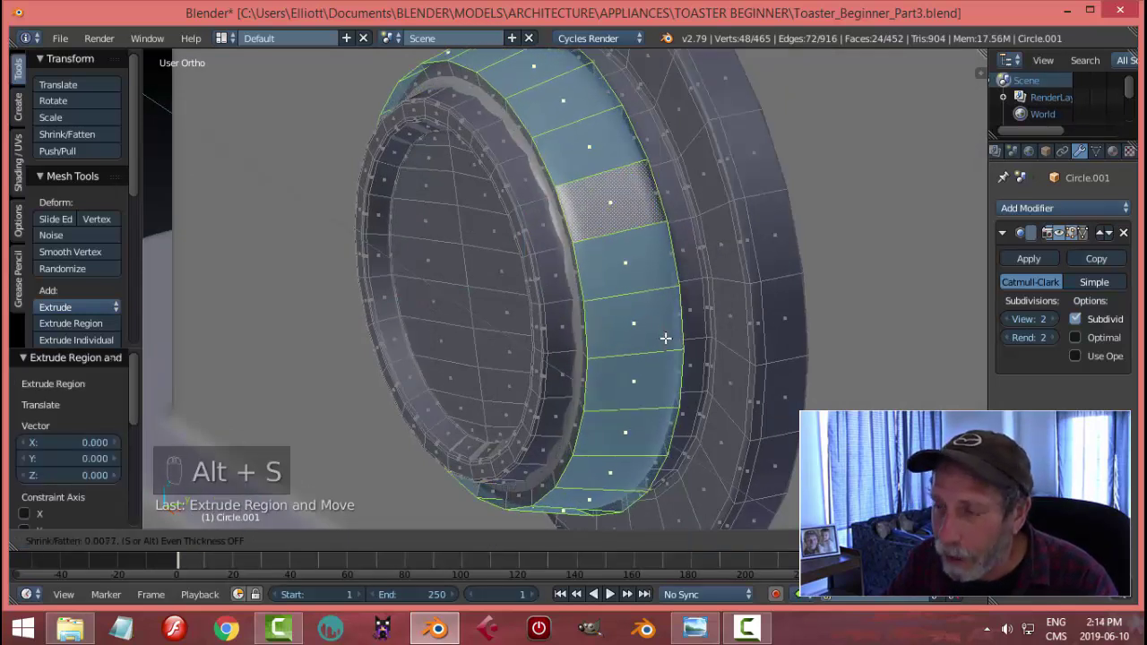
pyautogui.click(666, 338)
pyautogui.moveTo(722, 335)
pyautogui.mouseDown(button='middle')
pyautogui.moveTo(768, 297)
pyautogui.moveTo(710, 336)
pyautogui.mouseUp(button='middle')
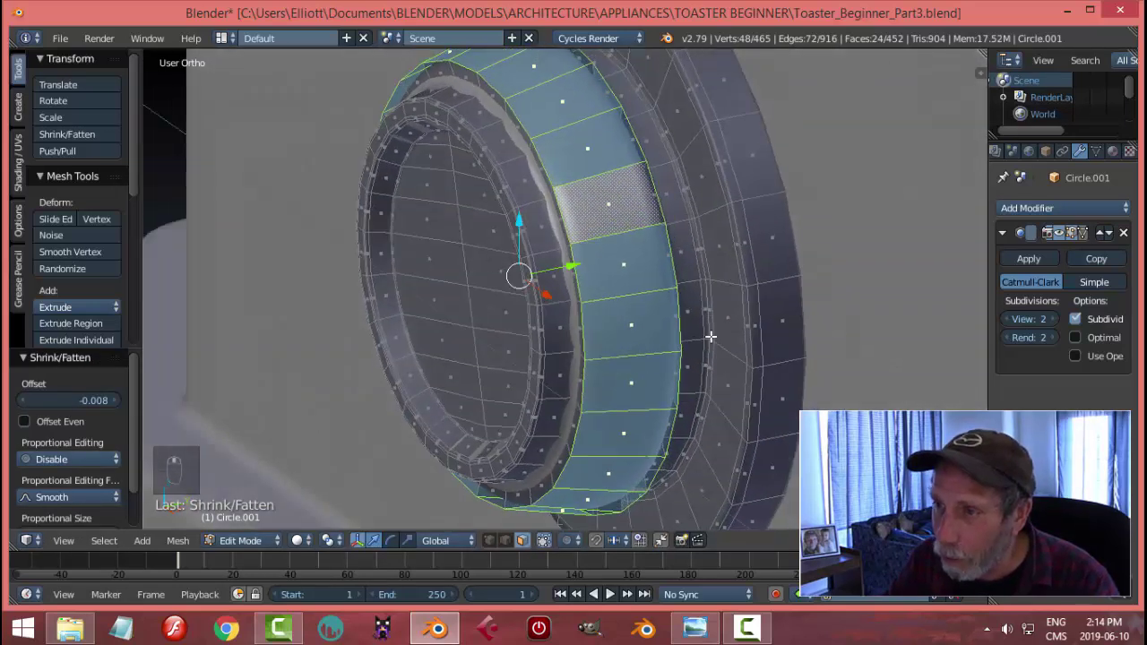
pyautogui.hotkey('ctrl', 'z')
pyautogui.hotkey('ctrl', 'z')
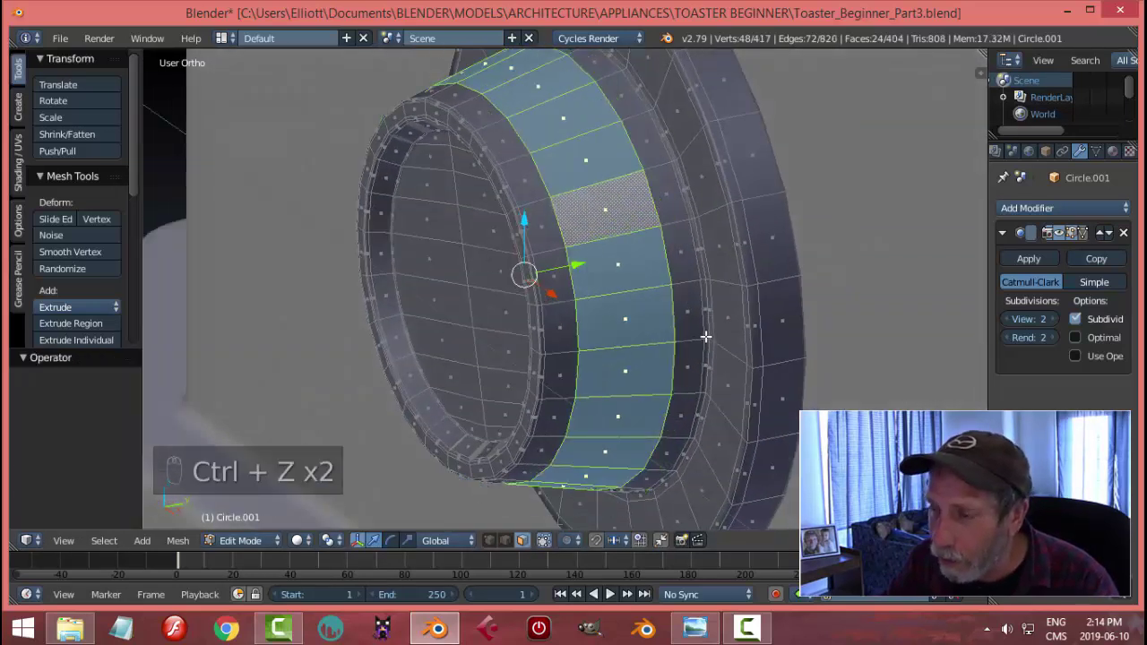
# Step: Clear the selection and loop-select the middle band's faces again
pyautogui.press('a')
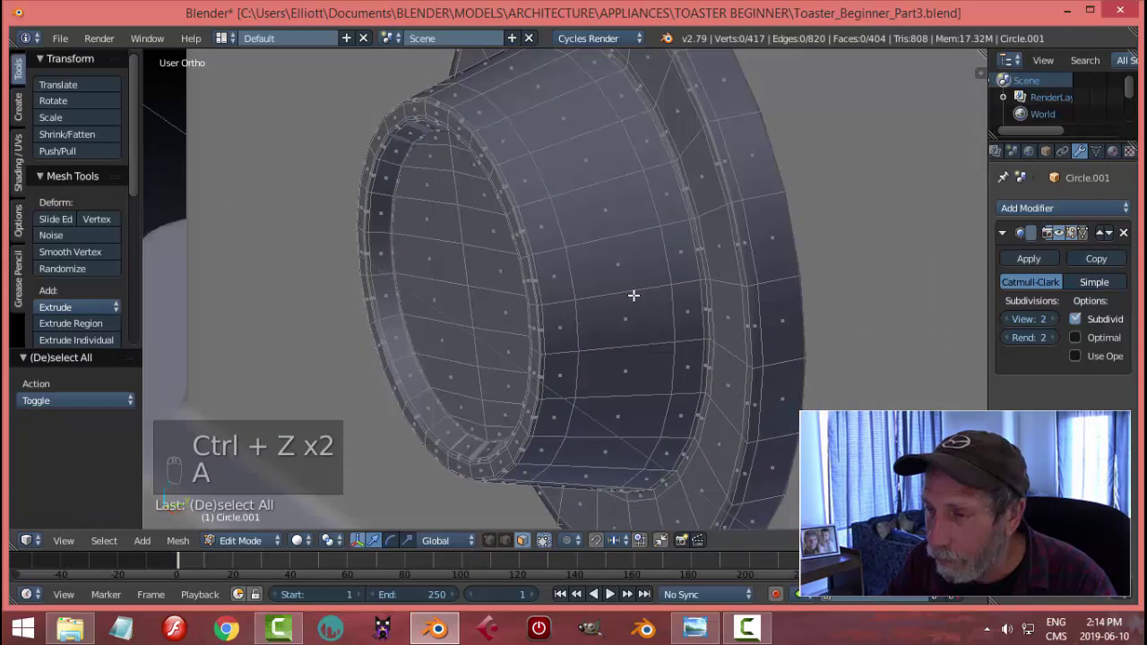
pyautogui.keyDown('alt'); pyautogui.rightClick(631, 294); pyautogui.keyUp('alt')
pyautogui.moveTo(663, 278); pyautogui.dragTo(615, 325, button='middle')
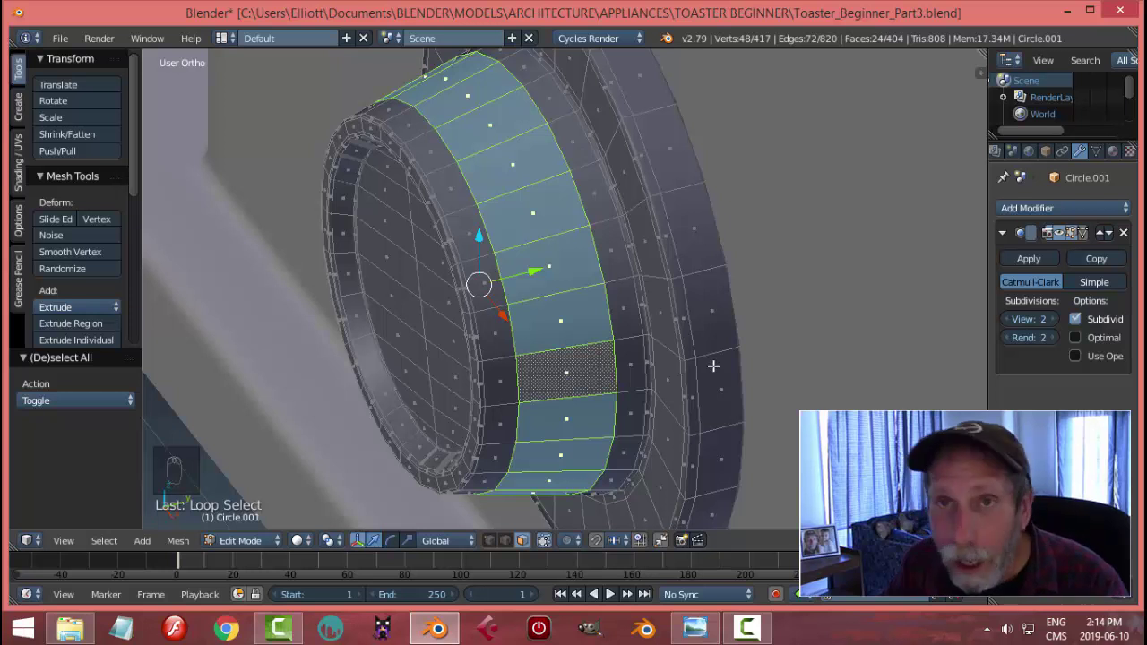
# Step: Inset the band's selected faces individually with a thickness of about 0.0026
pyautogui.press('i')
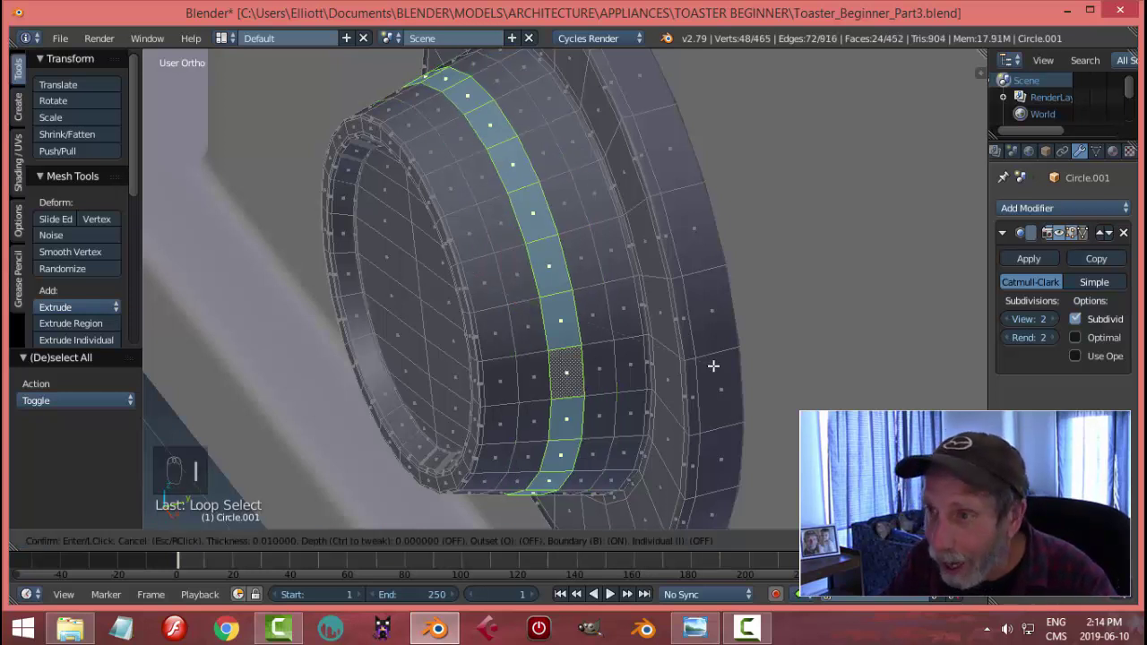
pyautogui.press('i')
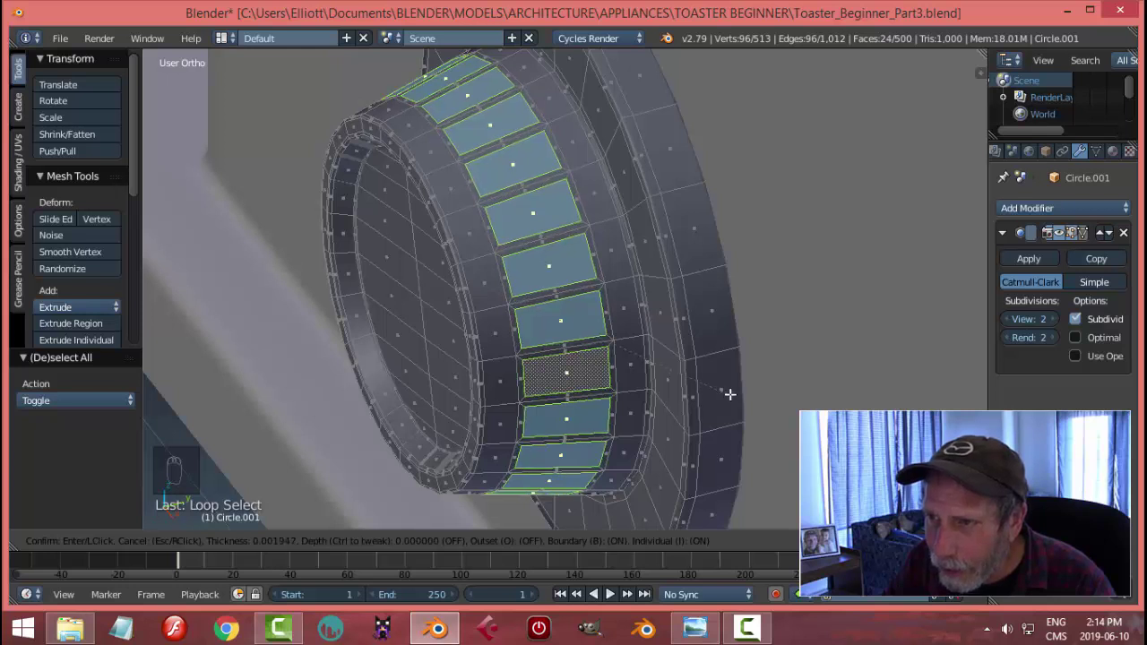
pyautogui.click(731, 390)
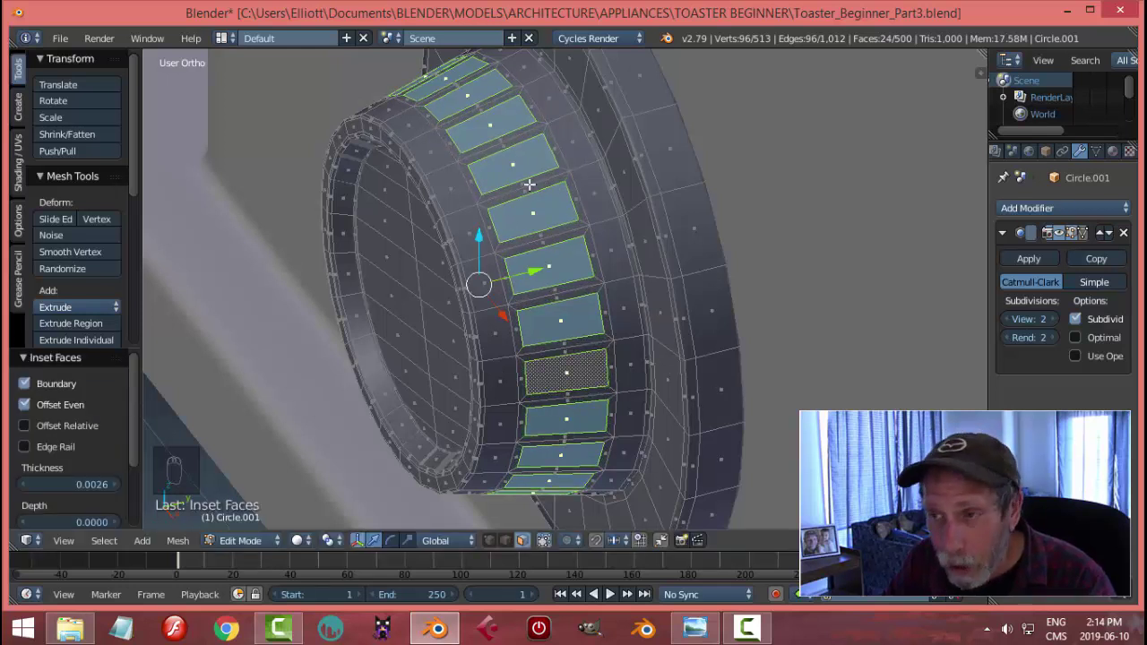
pyautogui.moveTo(594, 241)
pyautogui.mouseDown(button='middle')
pyautogui.moveTo(578, 210)
pyautogui.moveTo(728, 166)
pyautogui.moveTo(824, 171)
pyautogui.moveTo(894, 153)
pyautogui.moveTo(750, 225)
pyautogui.moveTo(649, 225)
pyautogui.moveTo(581, 245)
pyautogui.mouseUp(button='middle')
pyautogui.scroll(2, 578, 243)
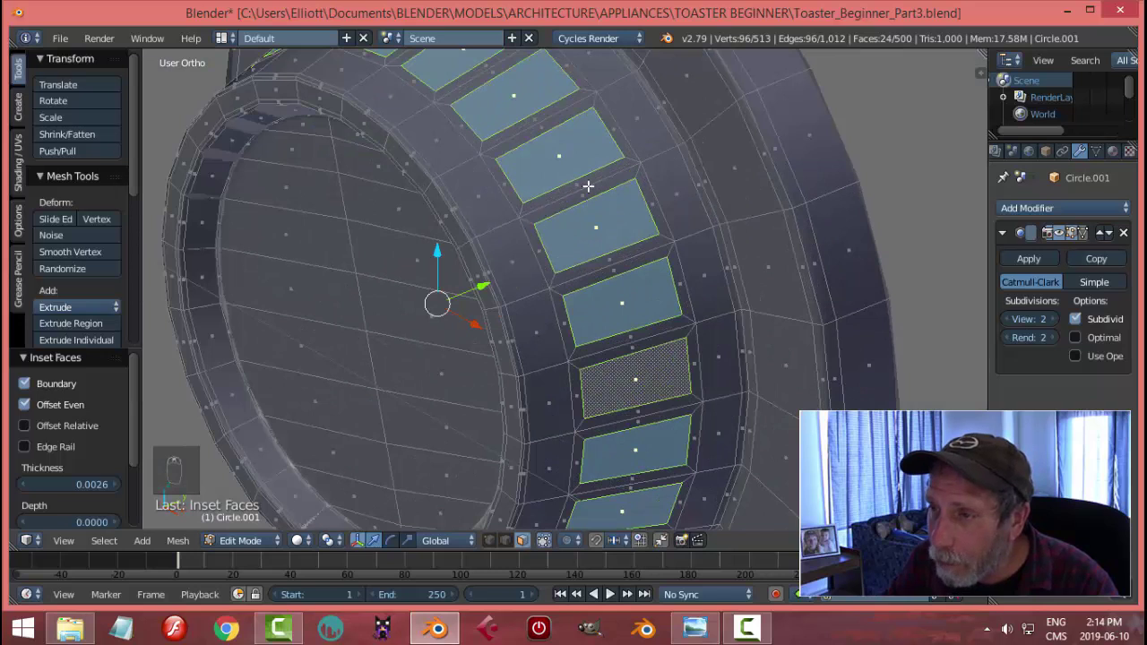
pyautogui.scroll(-2, 588, 185)
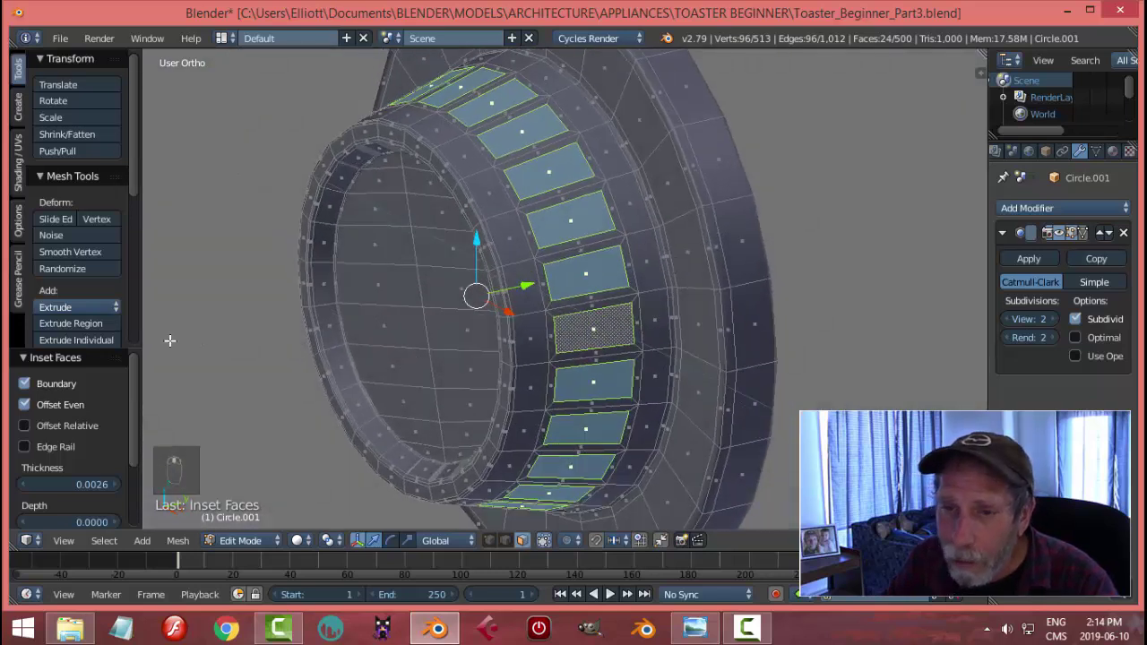
# Step: Extrude the inset faces individually outward by about 0.006 and inspect the grips from the knob's front
pyautogui.moveTo(133, 171); pyautogui.dragTo(135, 213)
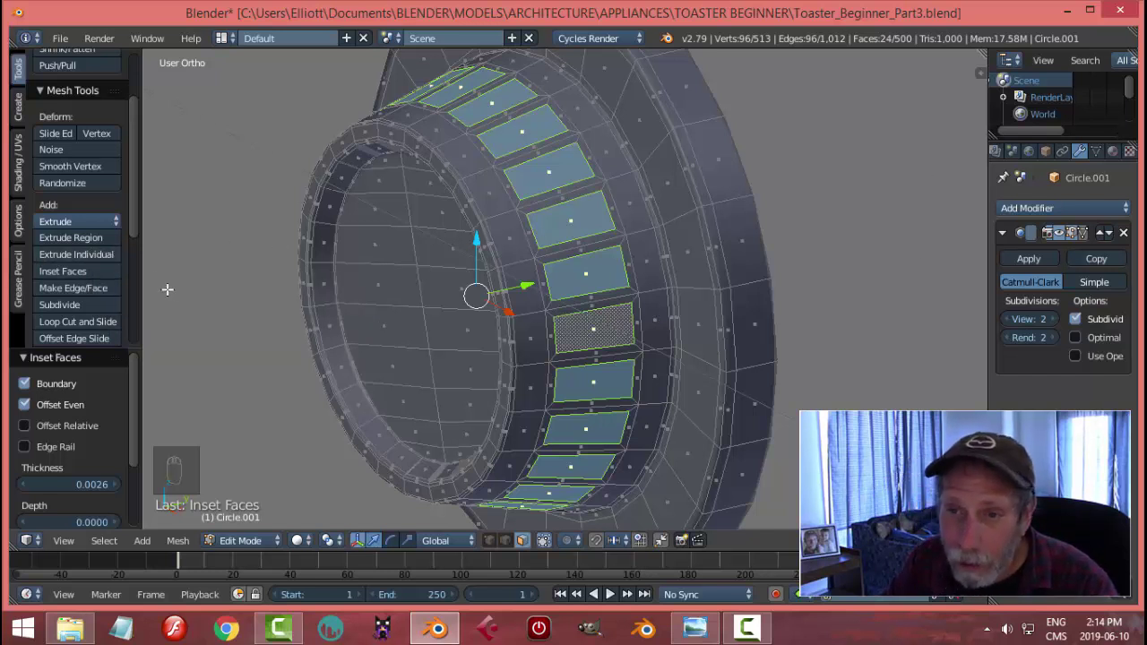
pyautogui.click(106, 254)
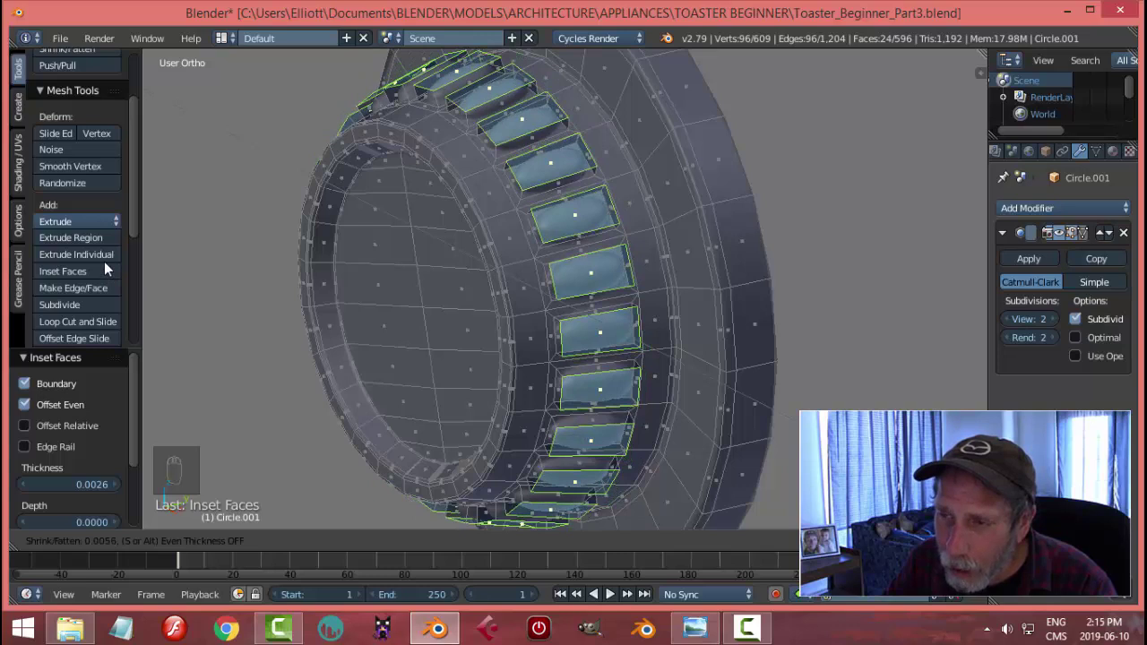
pyautogui.click(104, 261)
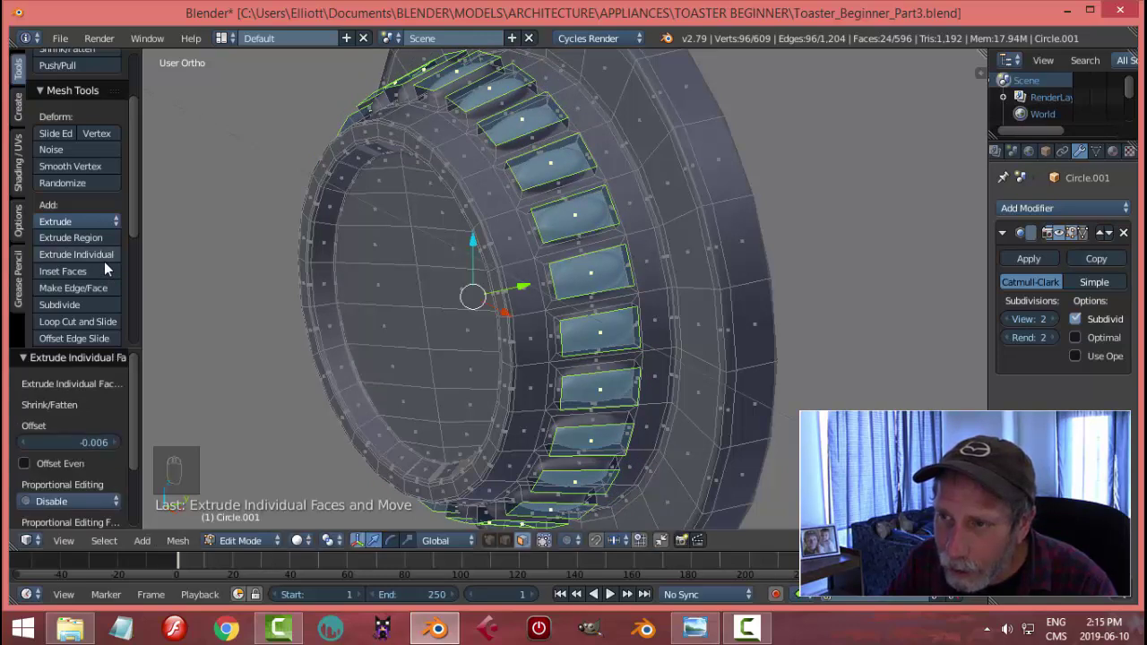
pyautogui.moveTo(646, 319); pyautogui.dragTo(763, 273, button='middle')
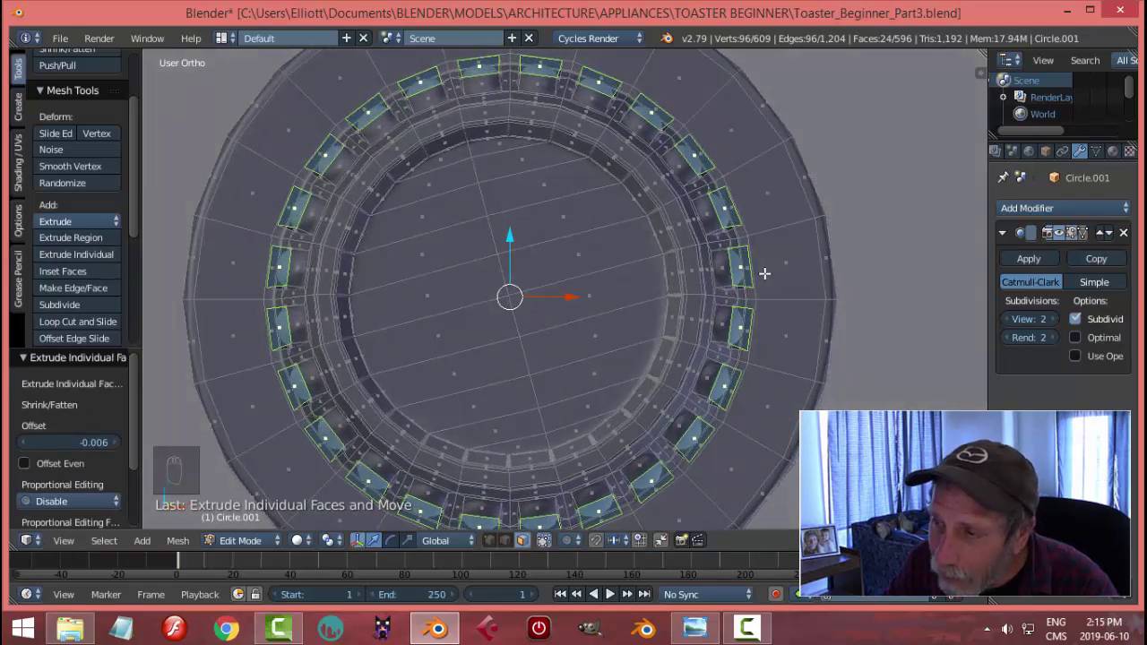
pyautogui.scroll(2, 768, 273)
# Step: Undo the individual extrusion and the face inset on the middle band
pyautogui.hotkey('ctrl', 'z')
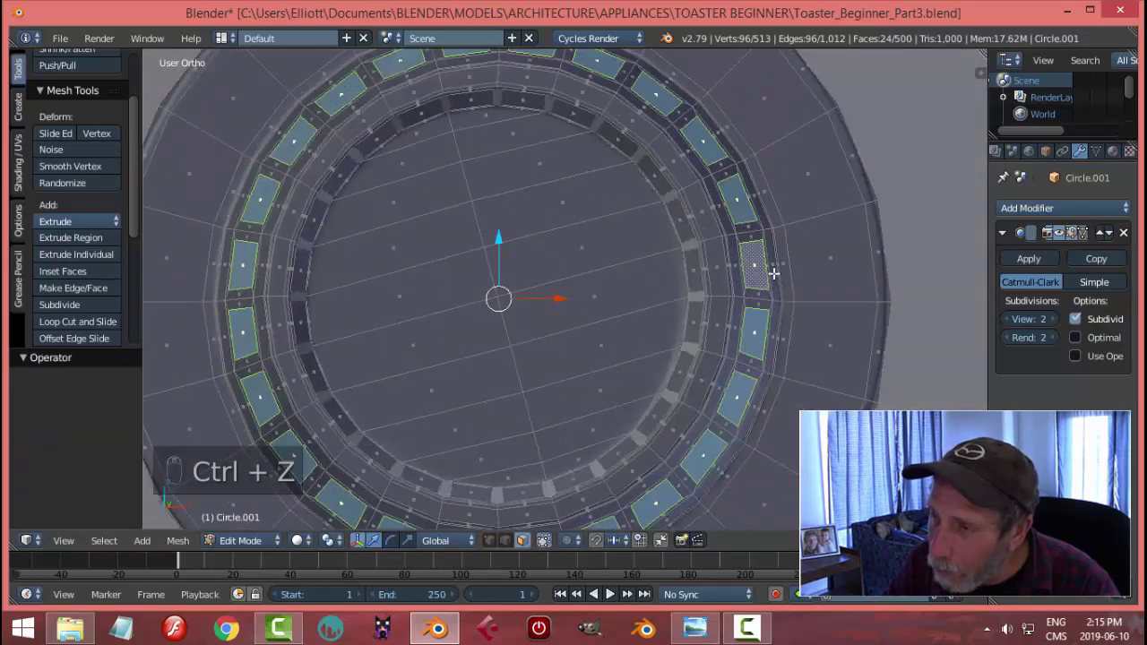
pyautogui.keyDown('shift'); pyautogui.moveTo(741, 283); pyautogui.dragTo(663, 287, button='middle'); pyautogui.keyUp('shift')
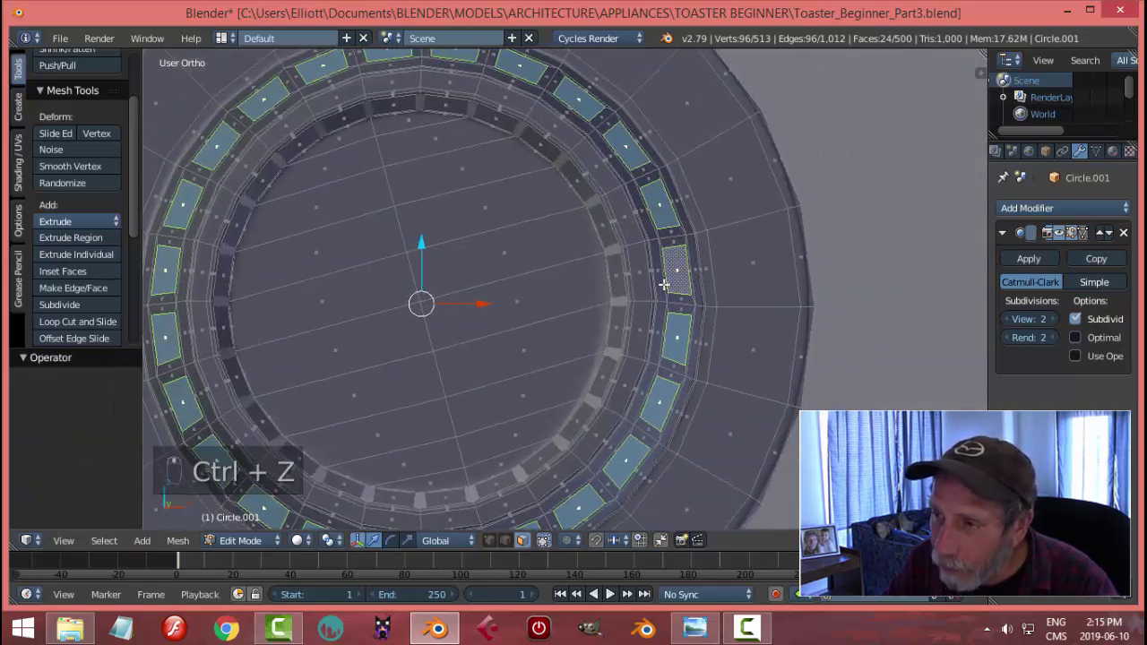
pyautogui.hotkey('ctrl', 'z')
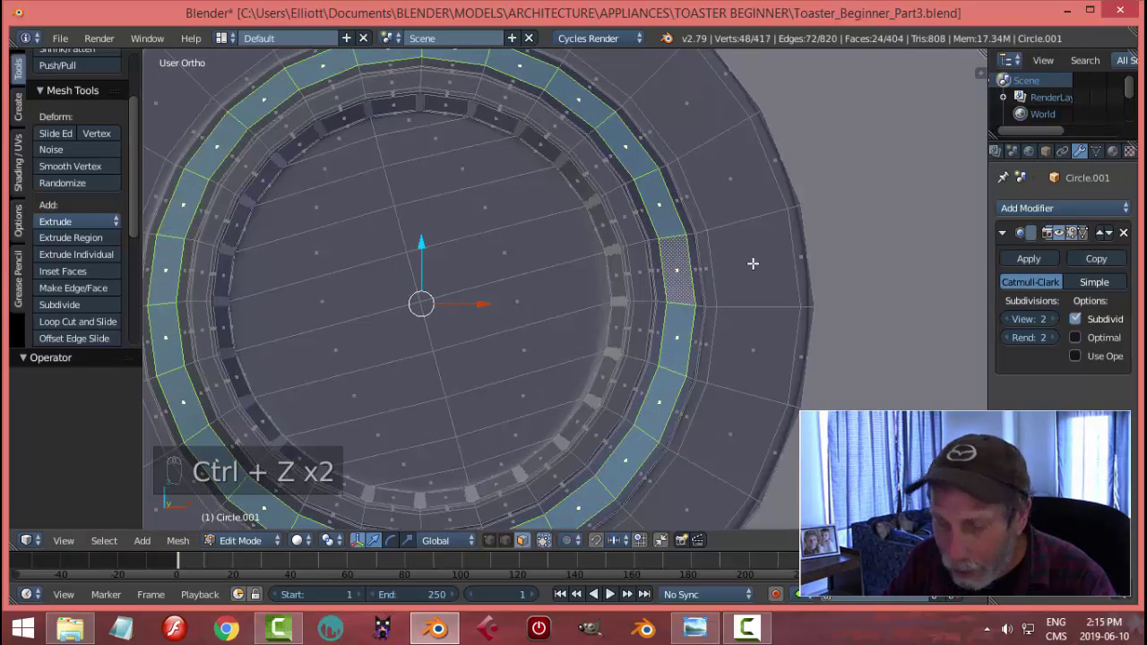
# Step: Inset the middle band's faces individually with a thinner border of about 0.0016
pyautogui.press('i')
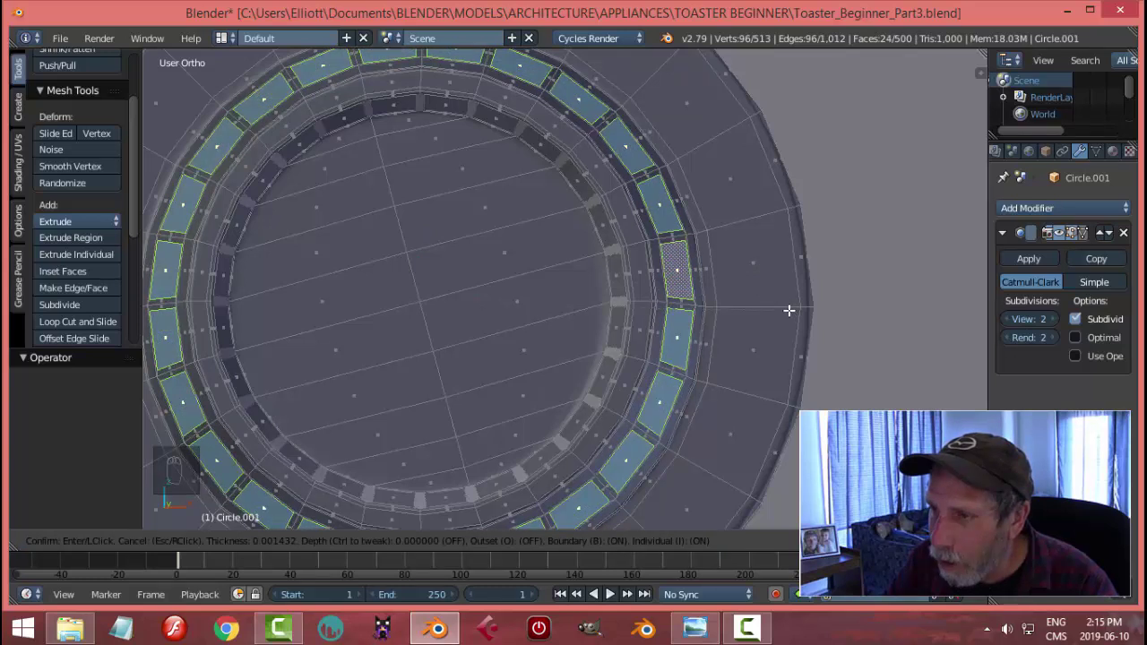
pyautogui.click(802, 294)
pyautogui.moveTo(806, 287); pyautogui.dragTo(821, 269, button='middle')
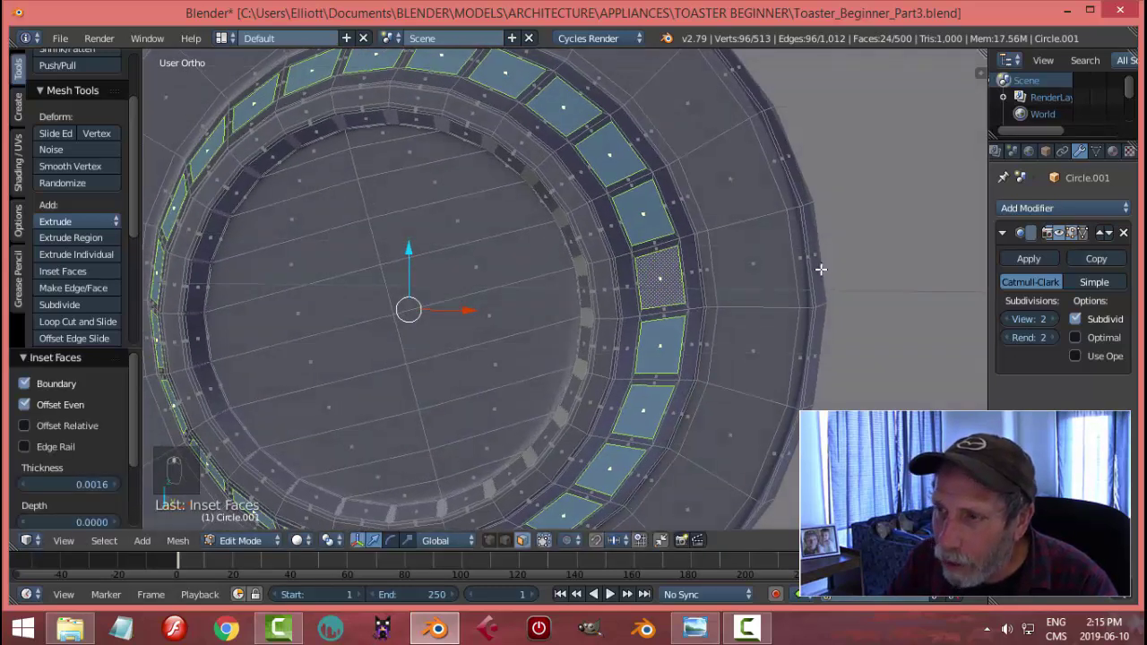
# Step: Extrude the inset band faces individually outward by about 0.002 to form shallow grips
pyautogui.click(101, 255)
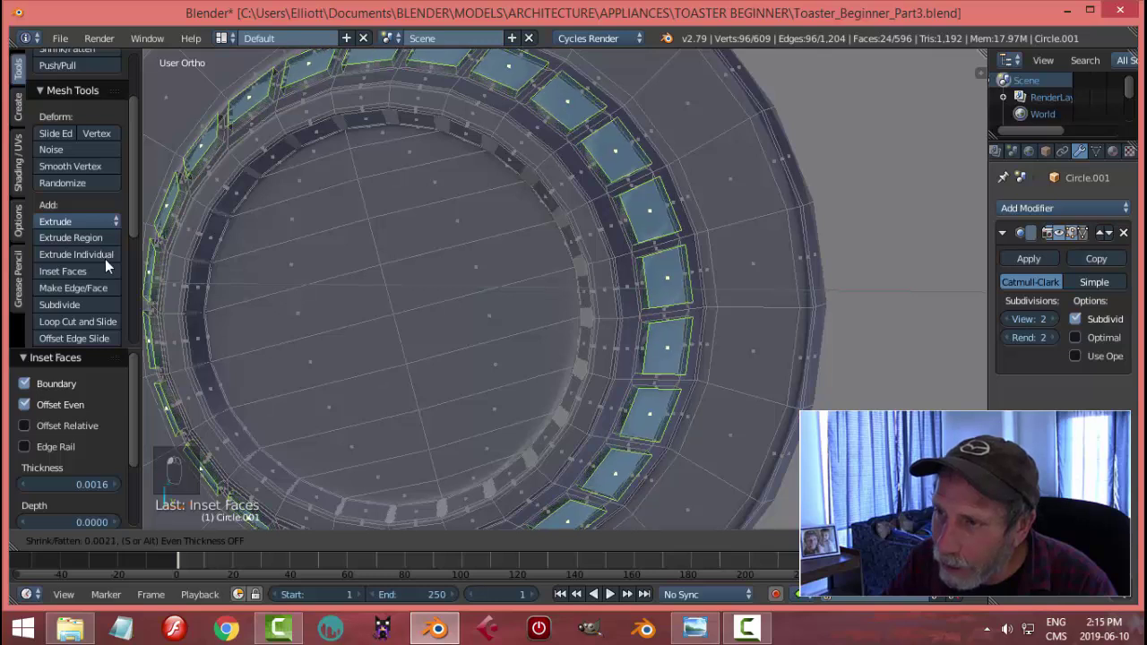
pyautogui.click(105, 259)
pyautogui.moveTo(550, 277); pyautogui.dragTo(430, 299, button='middle')
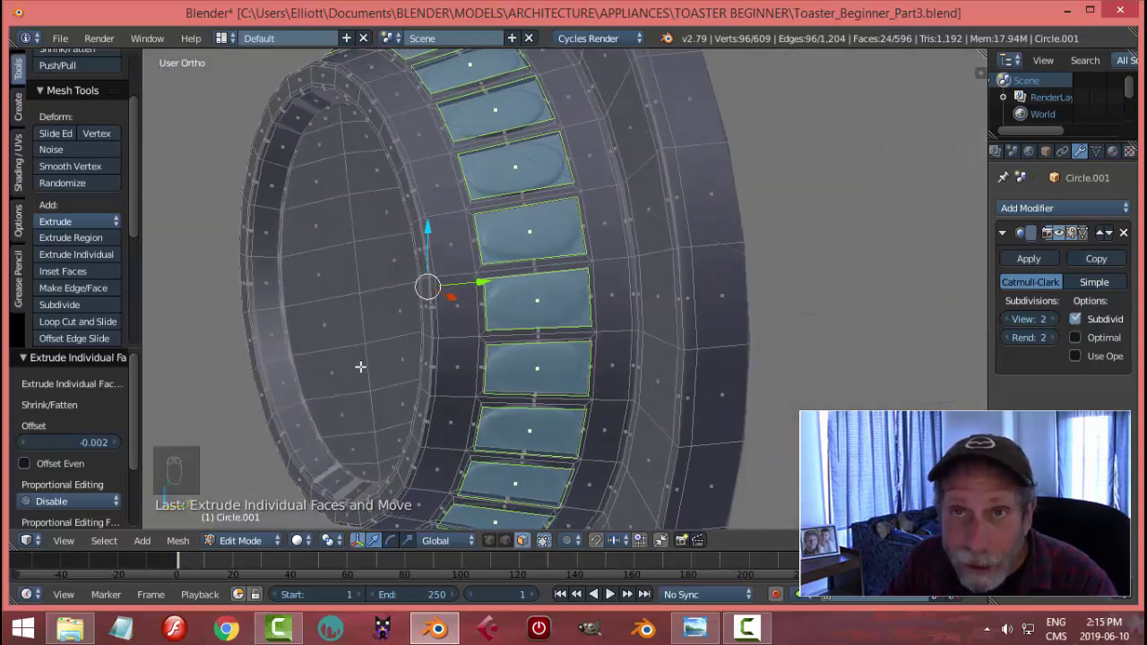
# Step: Examine the smoothed grips in object mode and compare their shape with the knob in the reference photo
pyautogui.click(240, 540)
pyautogui.click(240, 520)
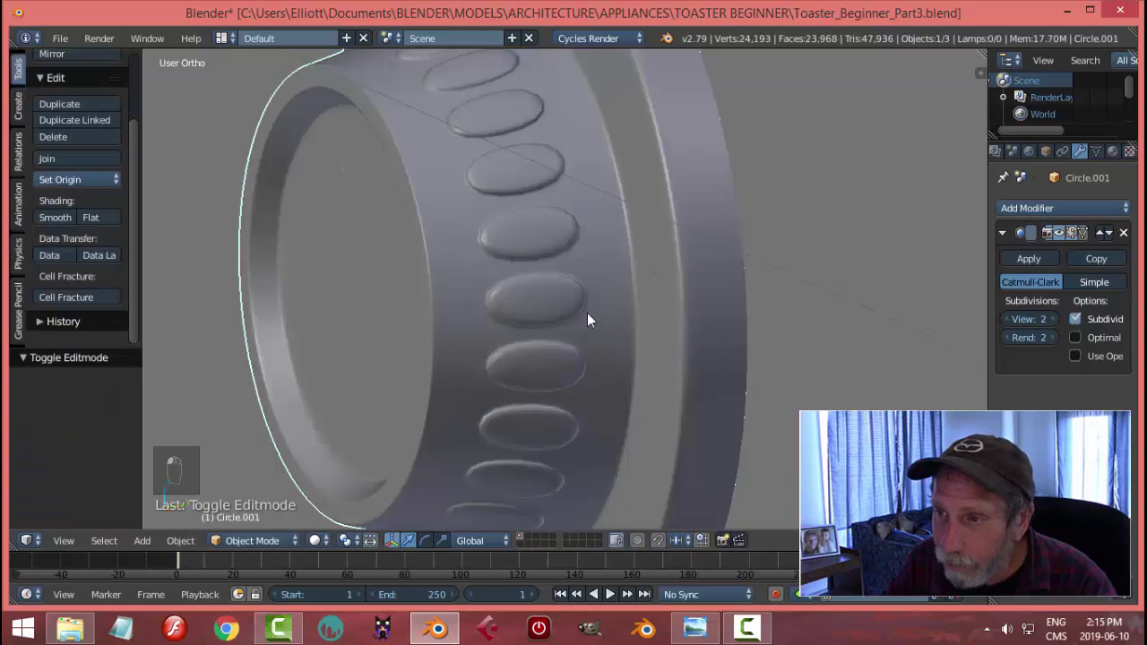
pyautogui.moveTo(588, 316); pyautogui.dragTo(637, 376, button='middle')
pyautogui.click(694, 627)
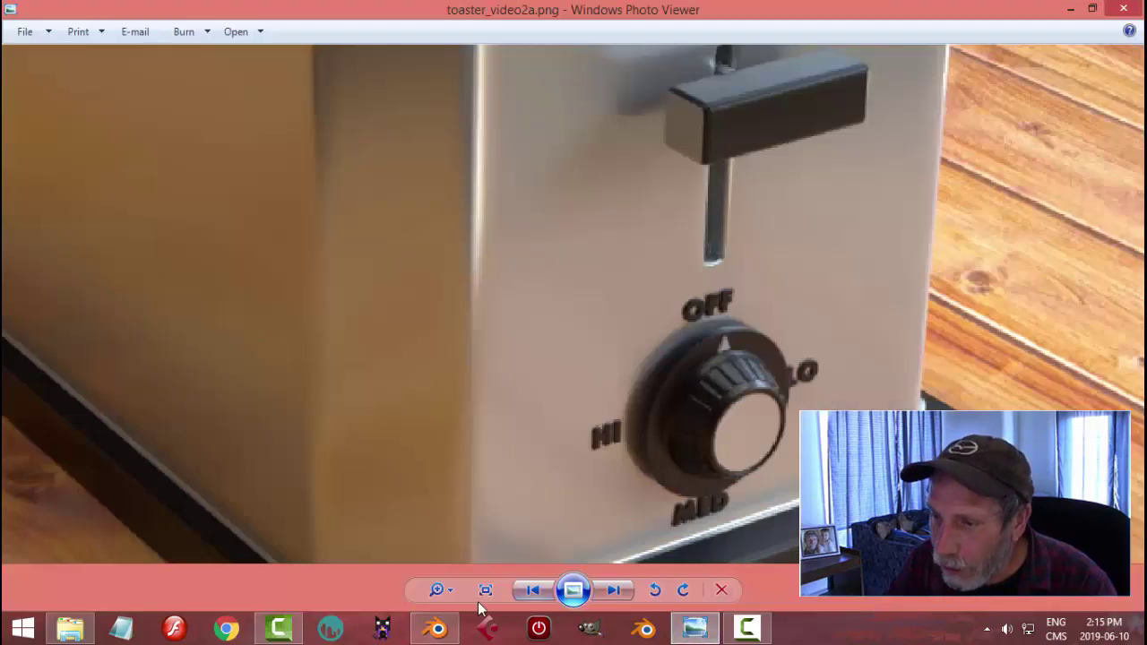
pyautogui.click(437, 627)
pyautogui.moveTo(475, 555); pyautogui.dragTo(394, 465, button='middle')
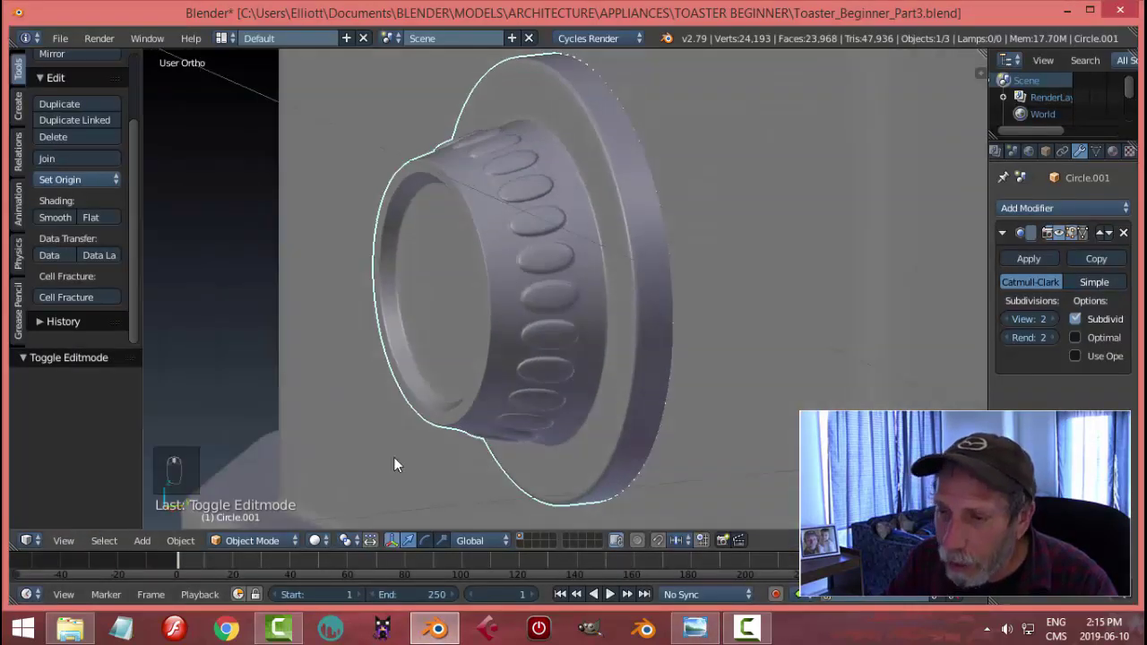
# Step: Add an edge loop around the knob's grip band, slid by about 0.80 toward the grips' front ends
pyautogui.click(254, 540)
pyautogui.click(261, 505)
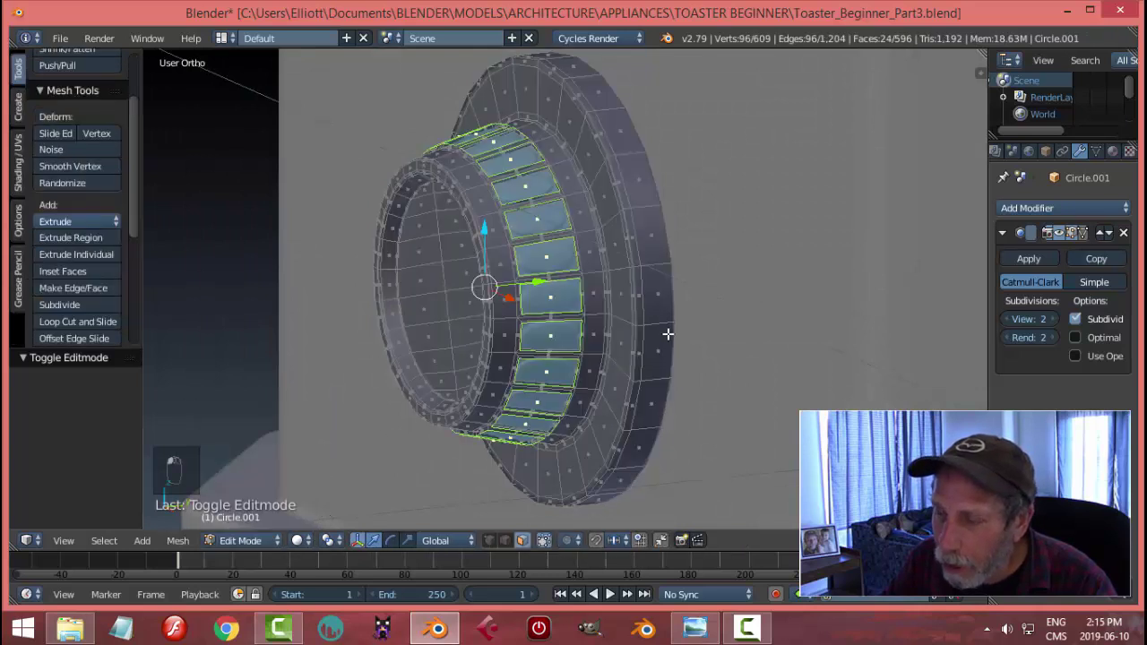
pyautogui.moveTo(668, 333)
pyautogui.mouseDown(button='middle')
pyautogui.moveTo(654, 346)
pyautogui.moveTo(607, 335)
pyautogui.moveTo(698, 331)
pyautogui.moveTo(651, 341)
pyautogui.mouseUp(button='middle')
pyautogui.scroll(2, 641, 339)
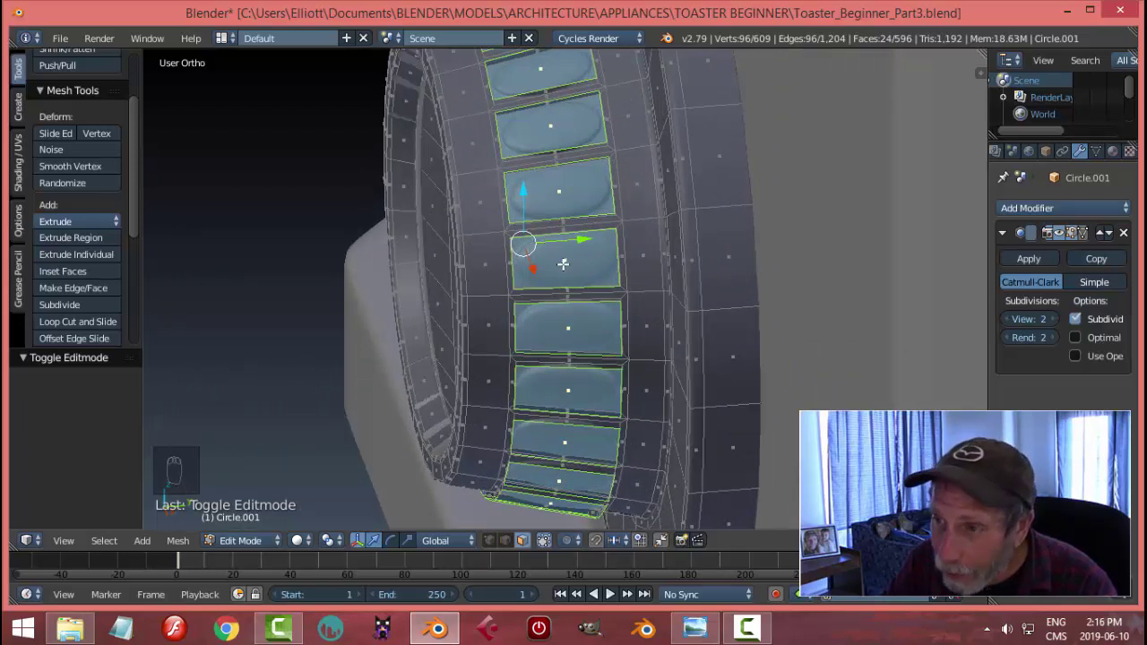
pyautogui.hotkey('ctrl', 'r')
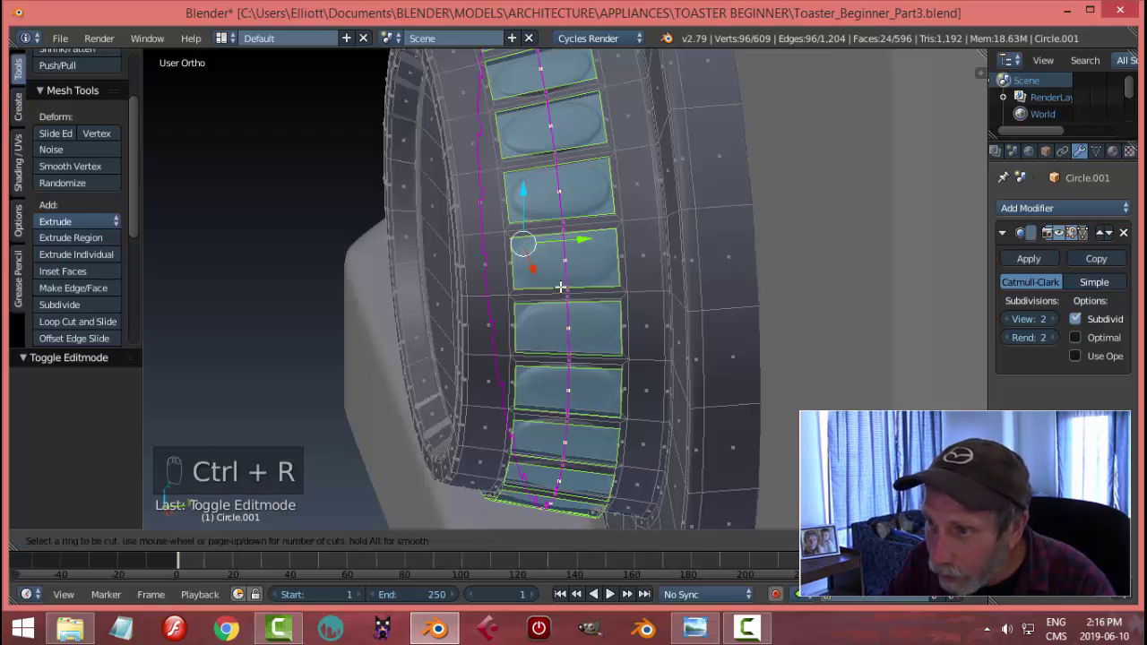
pyautogui.click(560, 287)
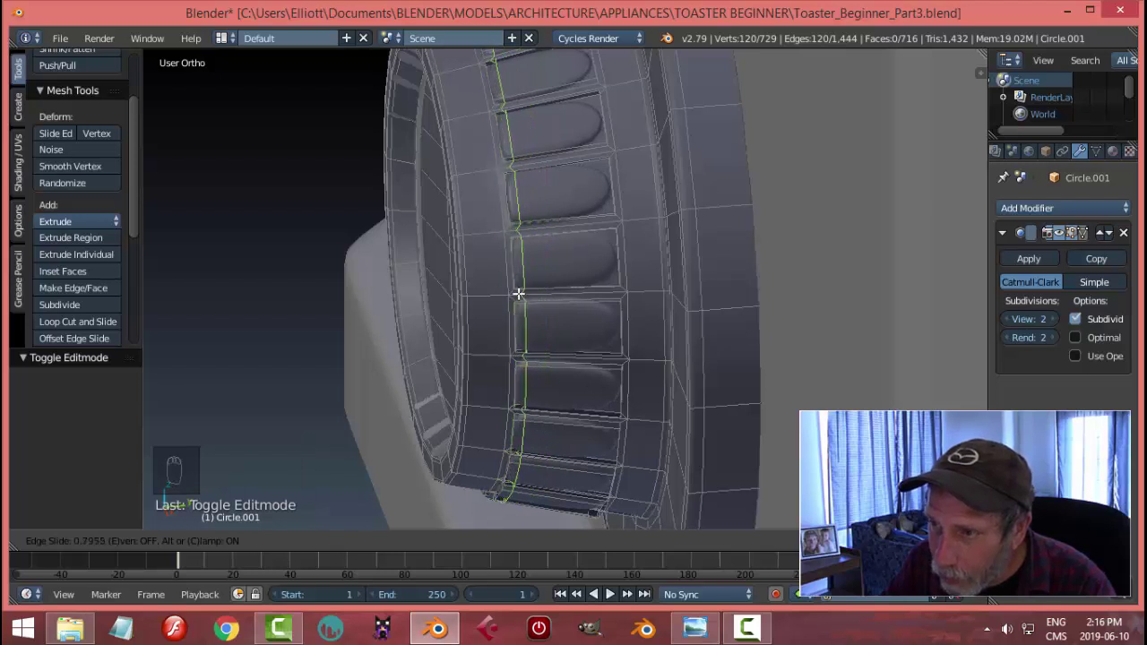
pyautogui.click(518, 293)
# Step: Add a second edge loop slid by about -0.87 toward the grips' flange-side ends, and return to object mode
pyautogui.hotkey('ctrl', 'r')
pyautogui.click(586, 286)
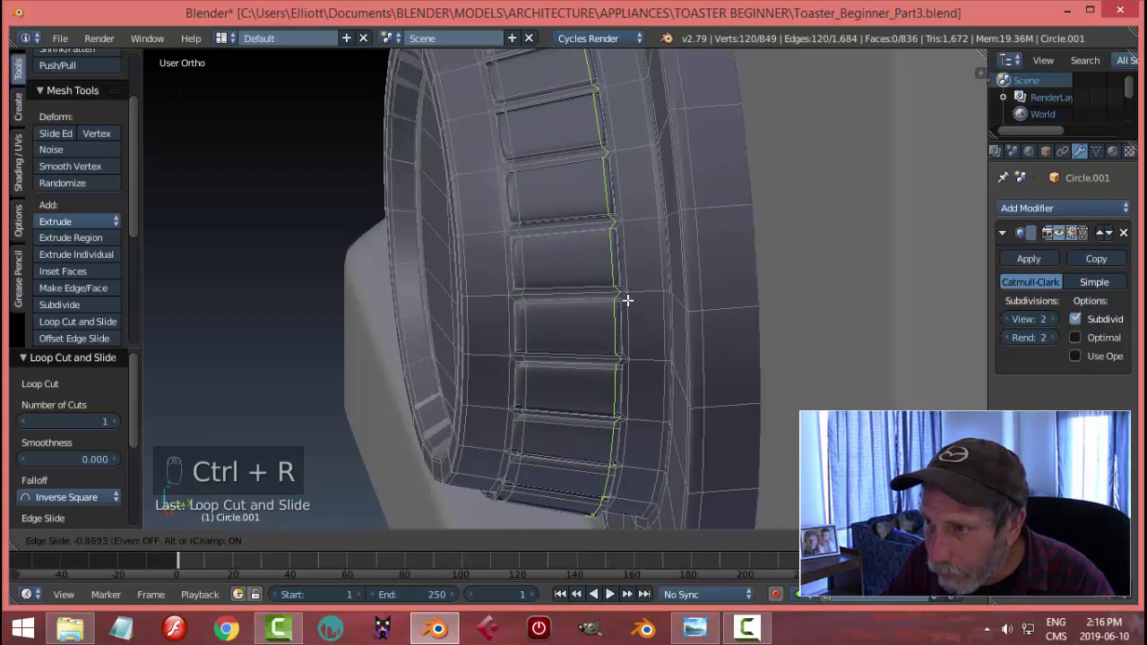
pyautogui.click(627, 300)
pyautogui.press('a')
pyautogui.press('Tab')
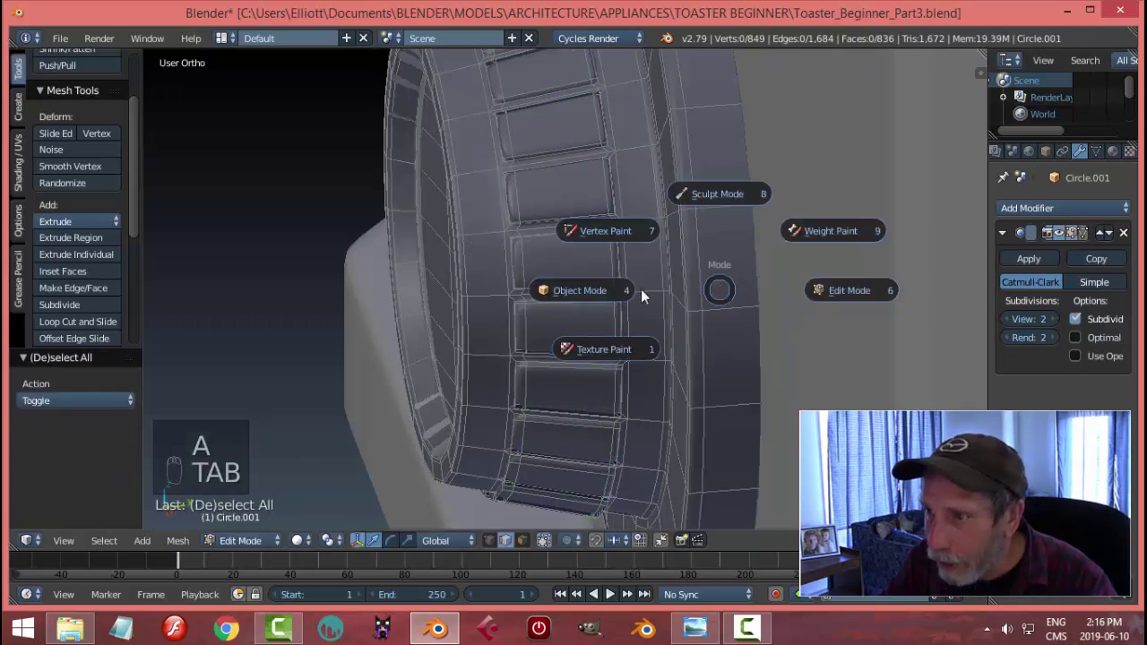
pyautogui.click(604, 289)
pyautogui.press('a')
pyautogui.press('a')
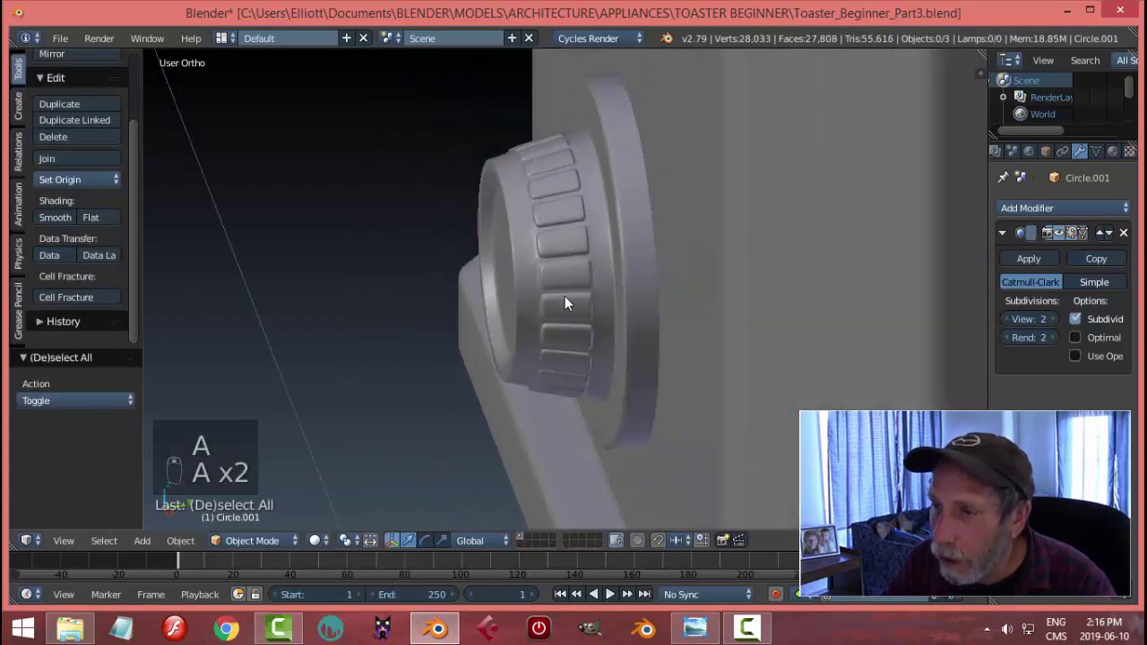
# Step: Compare the sharpened grips with the toaster reference photo and save over Toaster_Beginner_Part3.blend
pyautogui.moveTo(564, 303); pyautogui.dragTo(712, 566, button='middle')
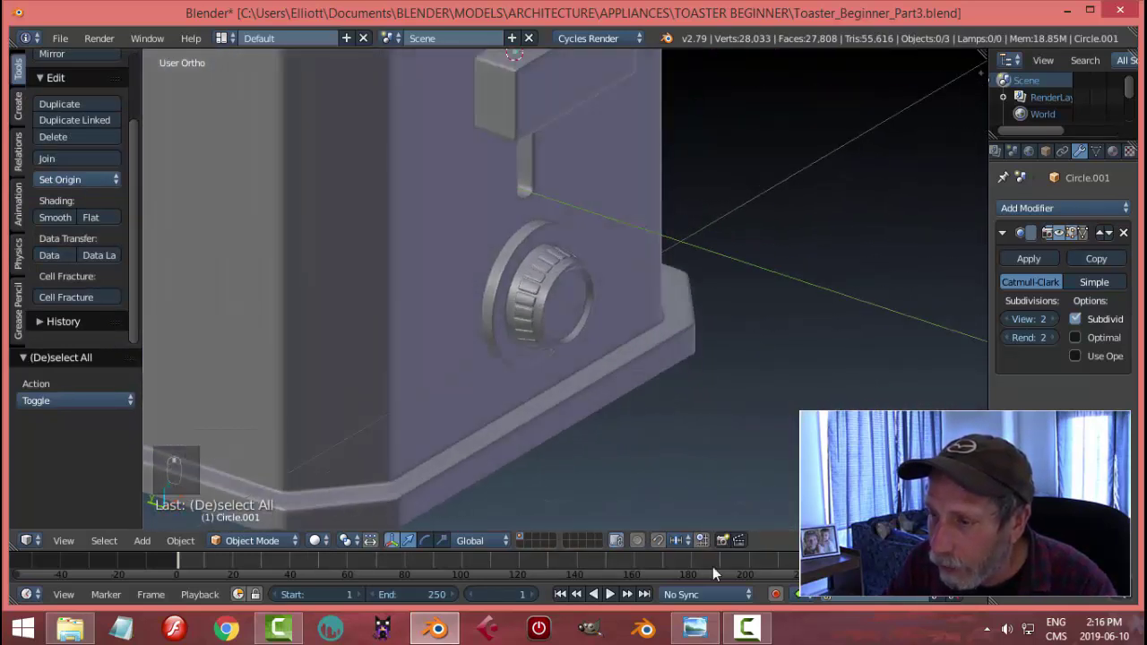
pyautogui.click(696, 627)
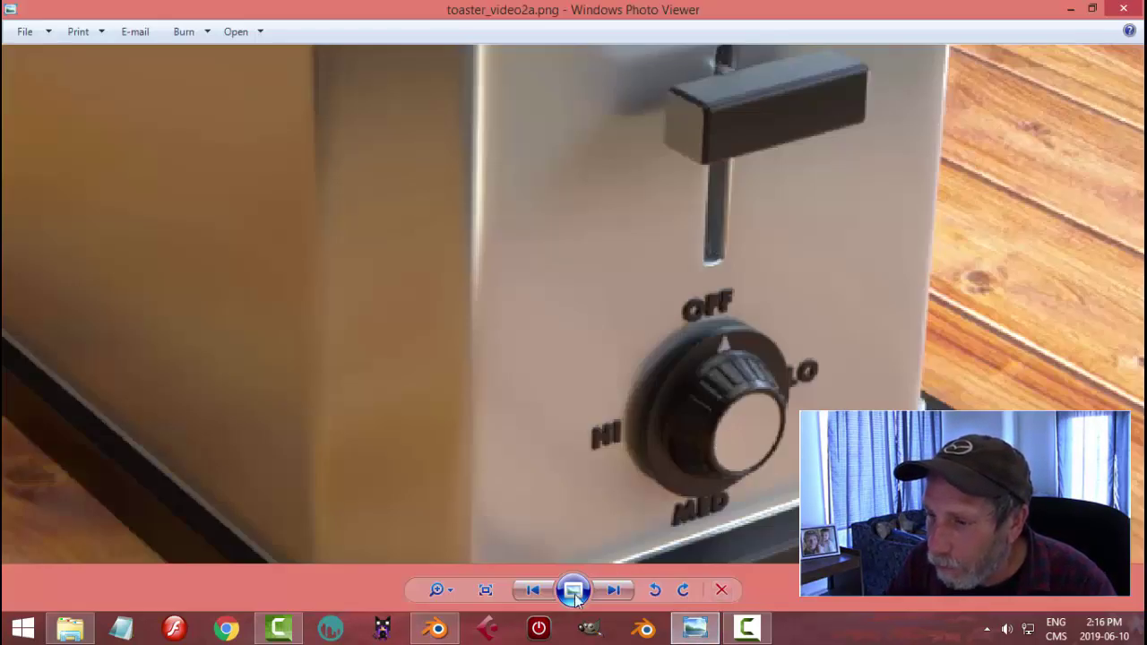
pyautogui.click(436, 627)
pyautogui.moveTo(706, 310); pyautogui.dragTo(543, 287, button='middle')
pyautogui.hotkey('ctrl', 's')
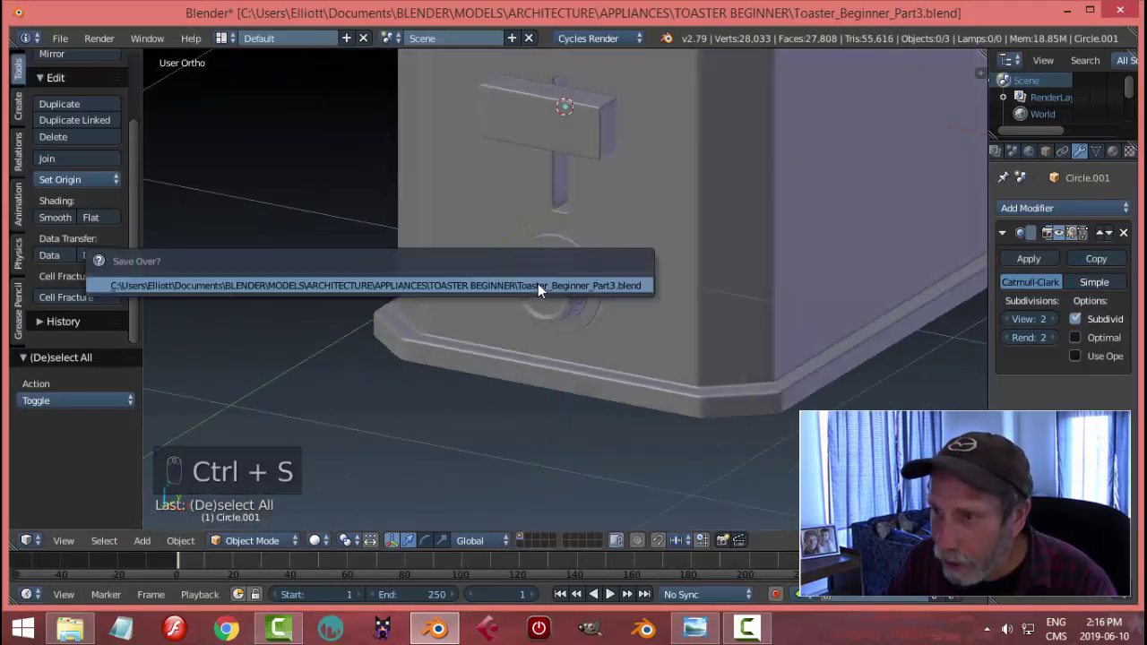
pyautogui.click(537, 283)
# Step: Select the control knob and set its origin to its geometry
pyautogui.moveTo(660, 277); pyautogui.dragTo(584, 277, button='middle')
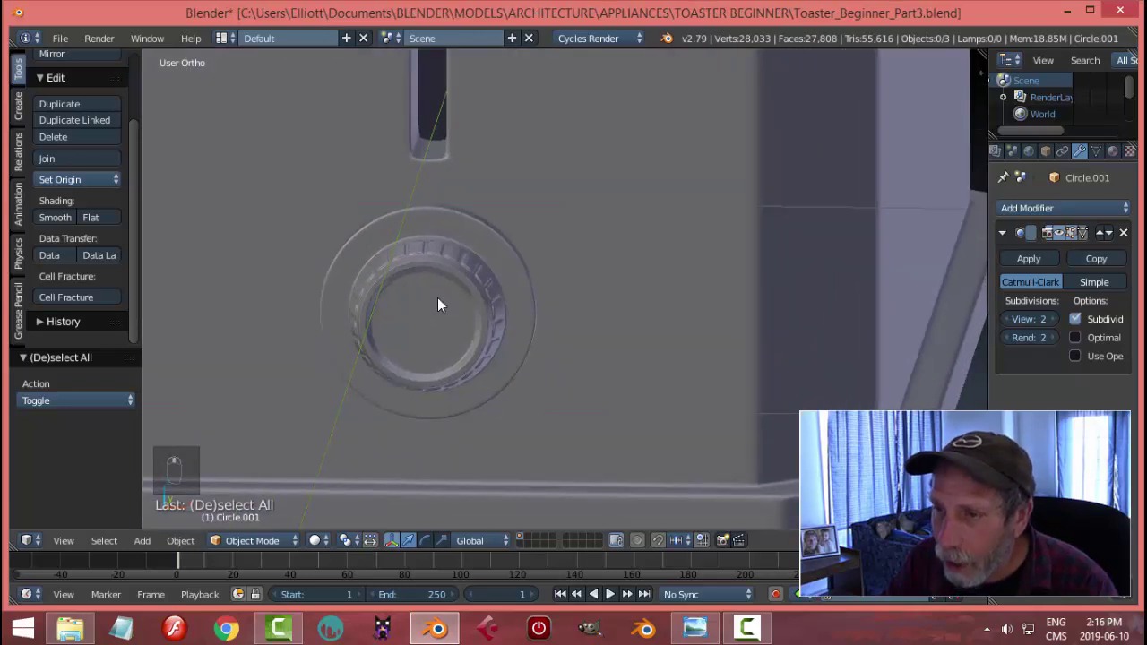
pyautogui.rightClick(437, 305)
pyautogui.moveTo(437, 305); pyautogui.dragTo(550, 104, button='middle')
pyautogui.scroll(-3, 671, 251)
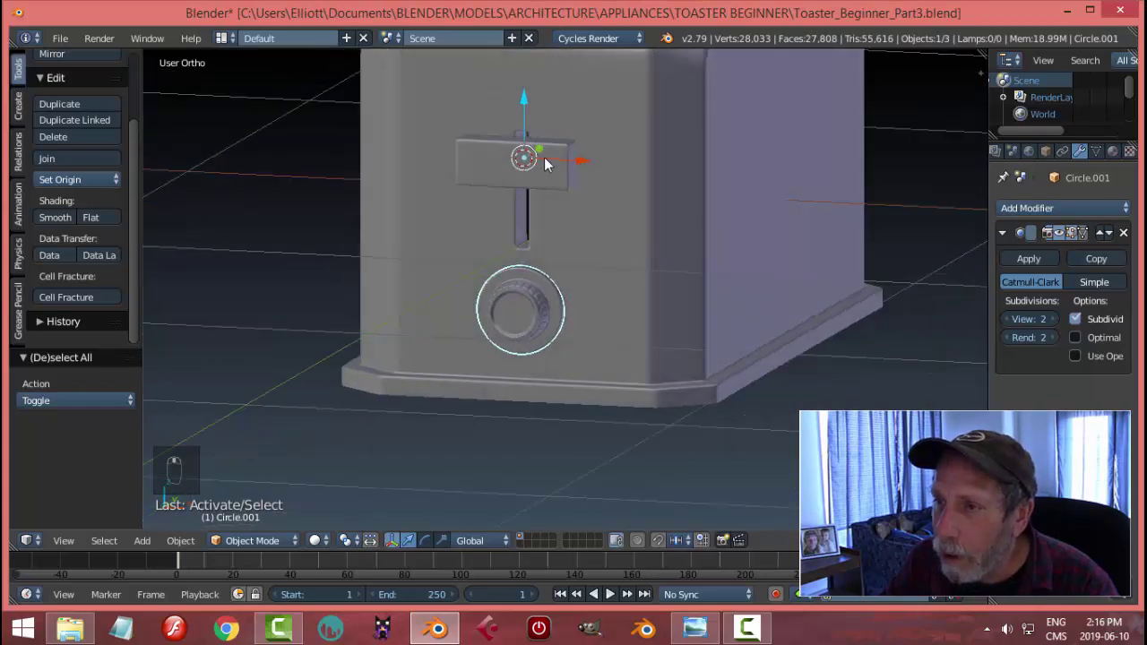
pyautogui.moveTo(553, 156); pyautogui.dragTo(561, 133, button='middle')
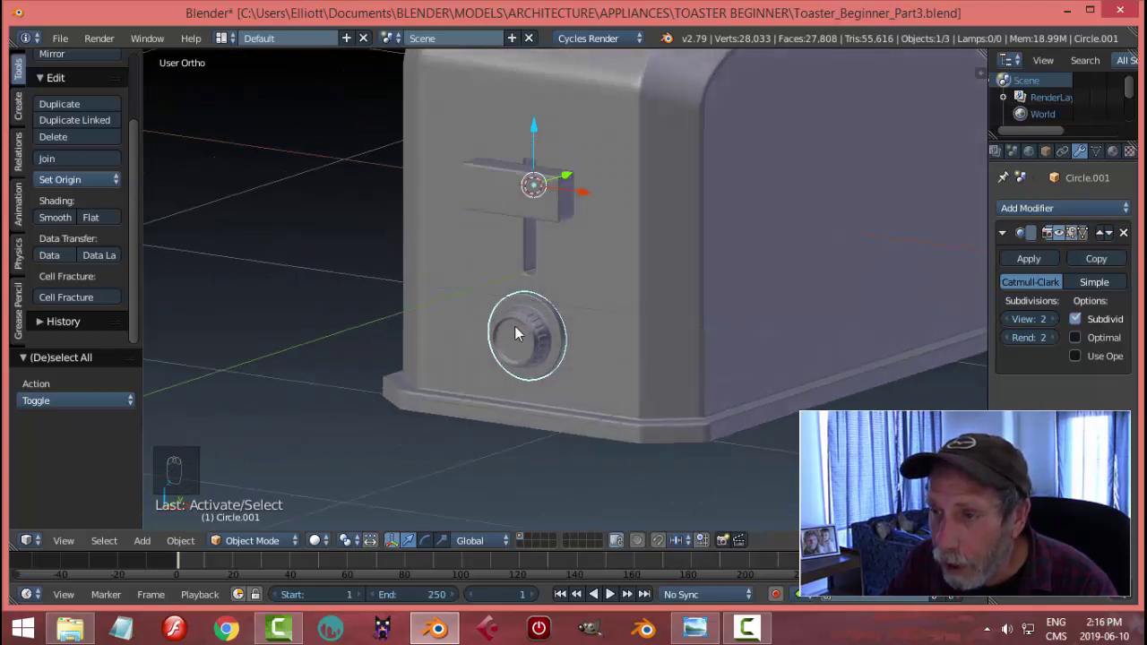
pyautogui.press('a')
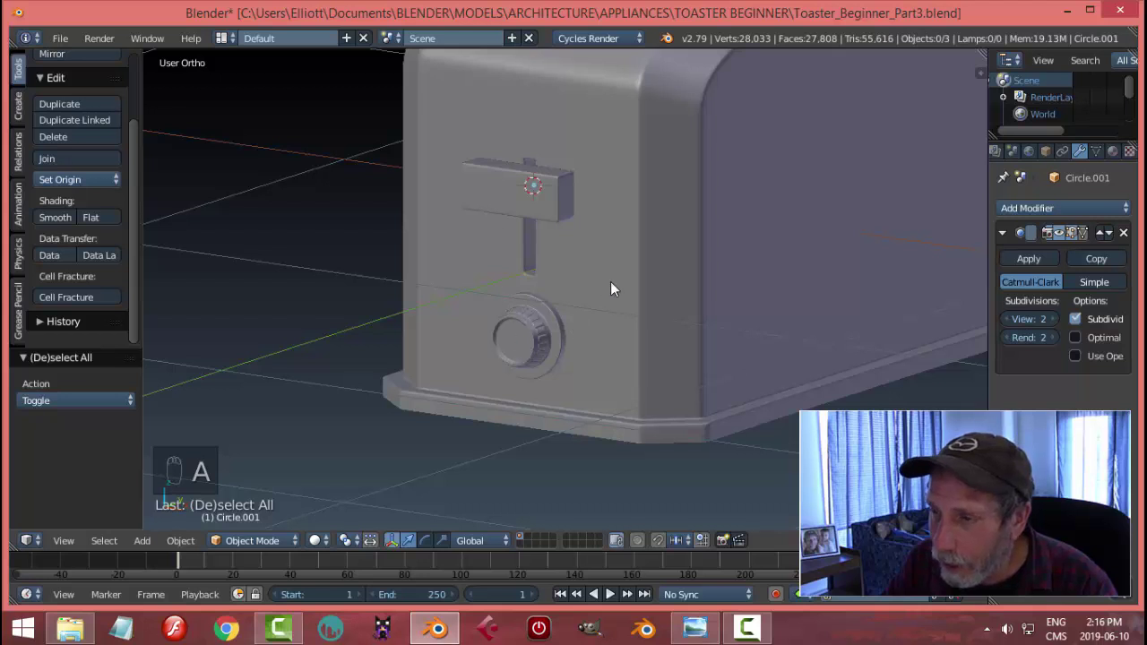
pyautogui.rightClick(648, 283)
pyautogui.rightClick(524, 347)
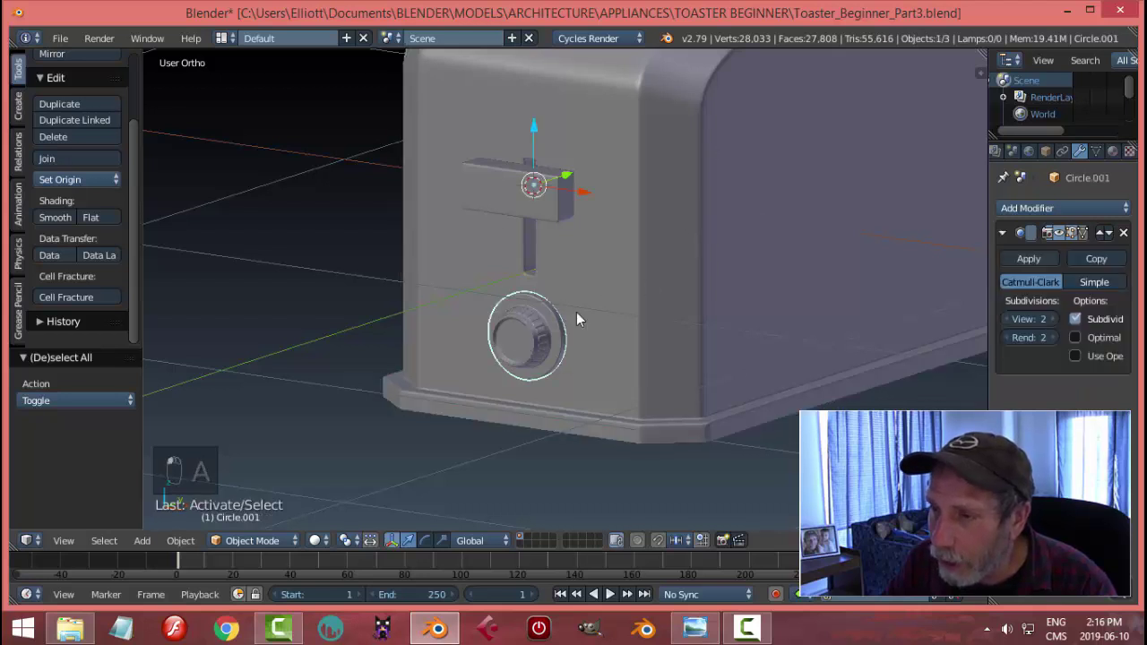
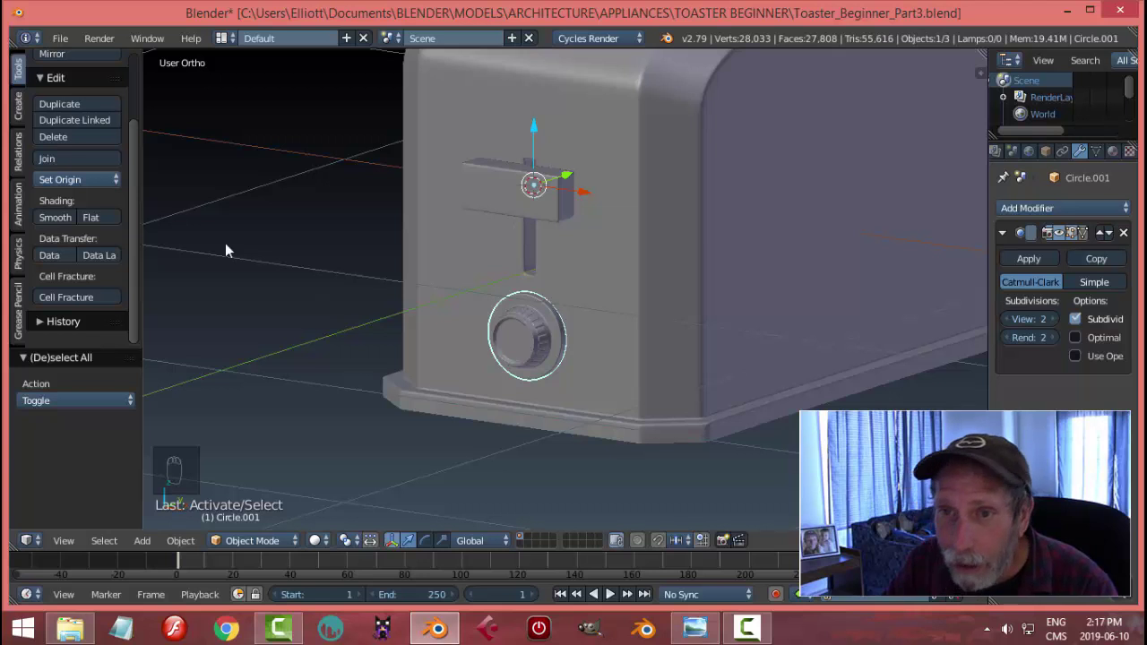
pyautogui.click(83, 179)
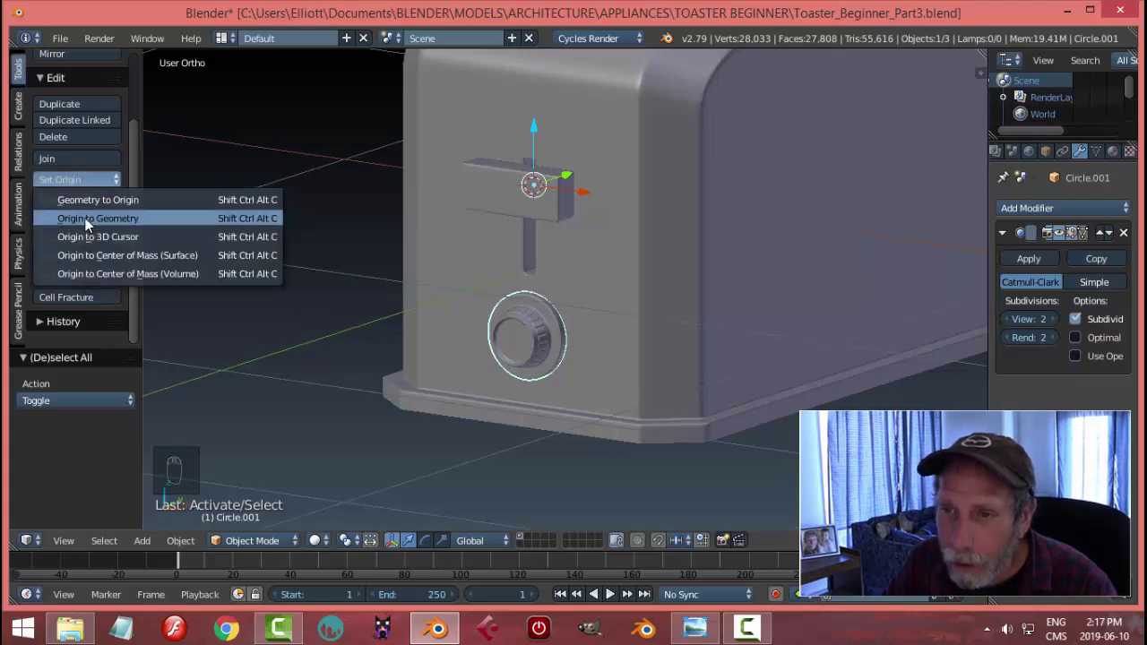
pyautogui.click(87, 222)
pyautogui.scroll(2, 549, 350)
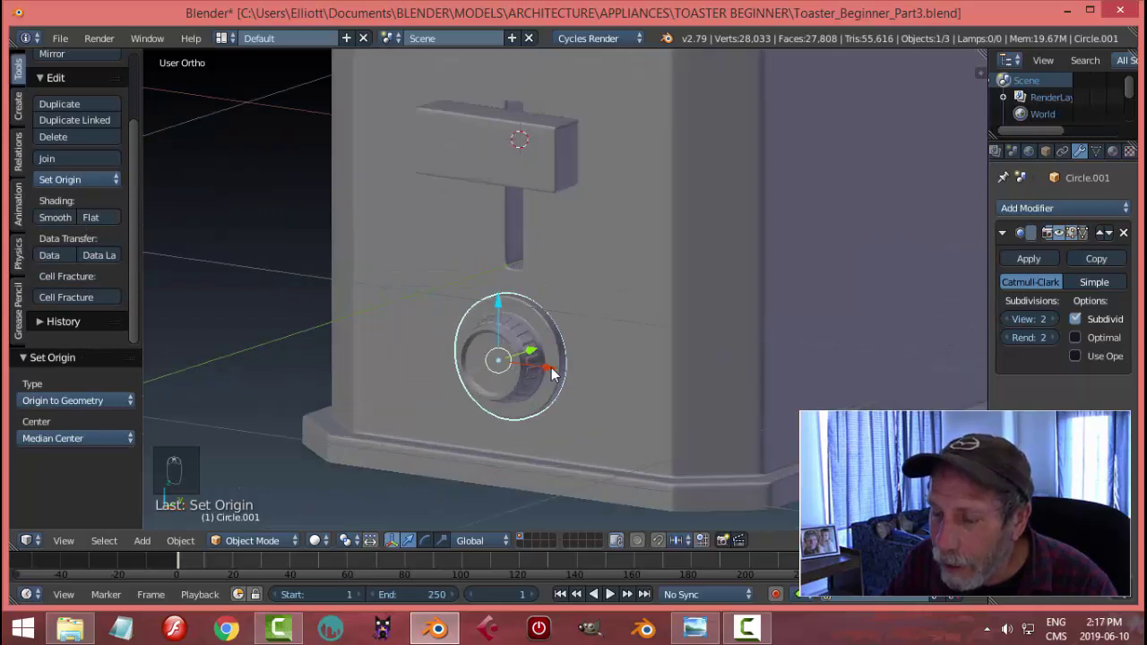
# Step: Snap the 3D cursor to the selected knob's center
pyautogui.moveTo(551, 375)
pyautogui.mouseDown(button='middle')
pyautogui.moveTo(630, 257)
pyautogui.moveTo(557, 316)
pyautogui.moveTo(573, 296)
pyautogui.moveTo(655, 267)
pyautogui.moveTo(647, 289)
pyautogui.moveTo(600, 319)
pyautogui.moveTo(626, 293)
pyautogui.moveTo(630, 306)
pyautogui.mouseUp(button='middle')
pyautogui.scroll(1, 625, 293)
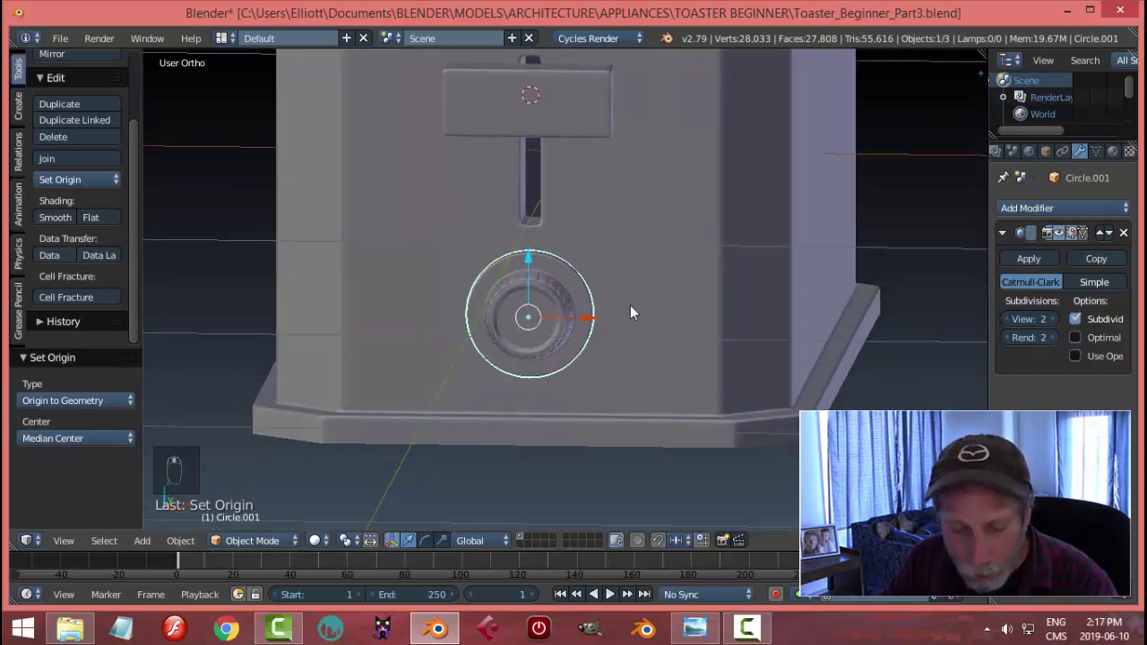
pyautogui.hotkey('shift', 's')
pyautogui.click(630, 306)
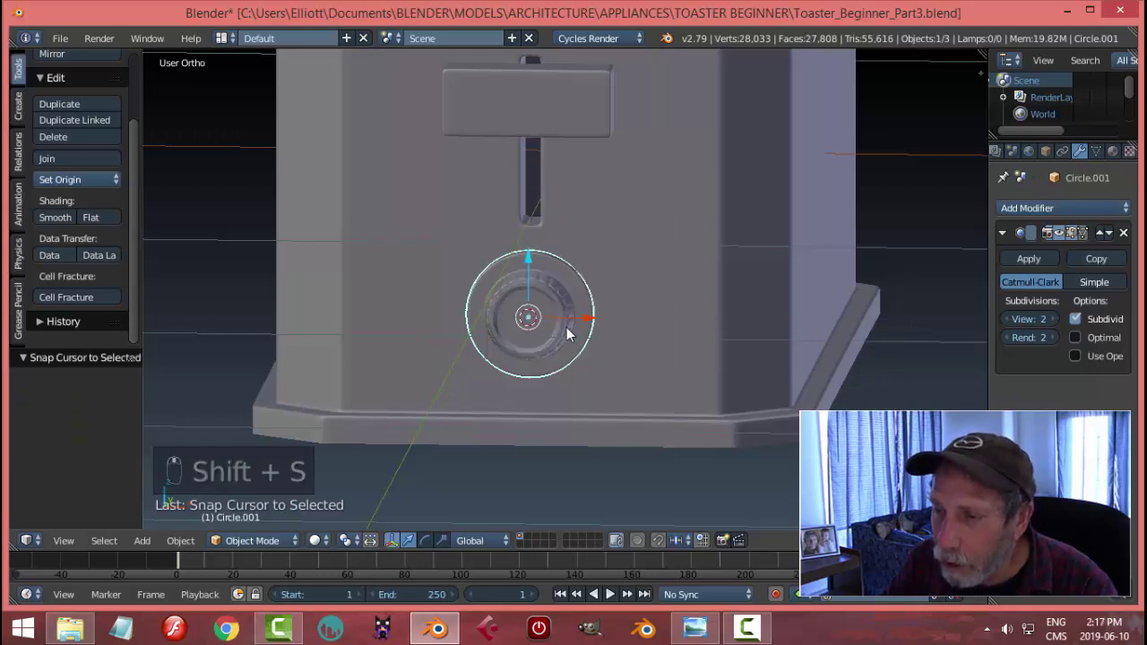
# Step: Add a plane at the 3D cursor in the knob's center and rotate it 90° about the X axis
pyautogui.moveTo(527, 325); pyautogui.dragTo(608, 390, button='middle')
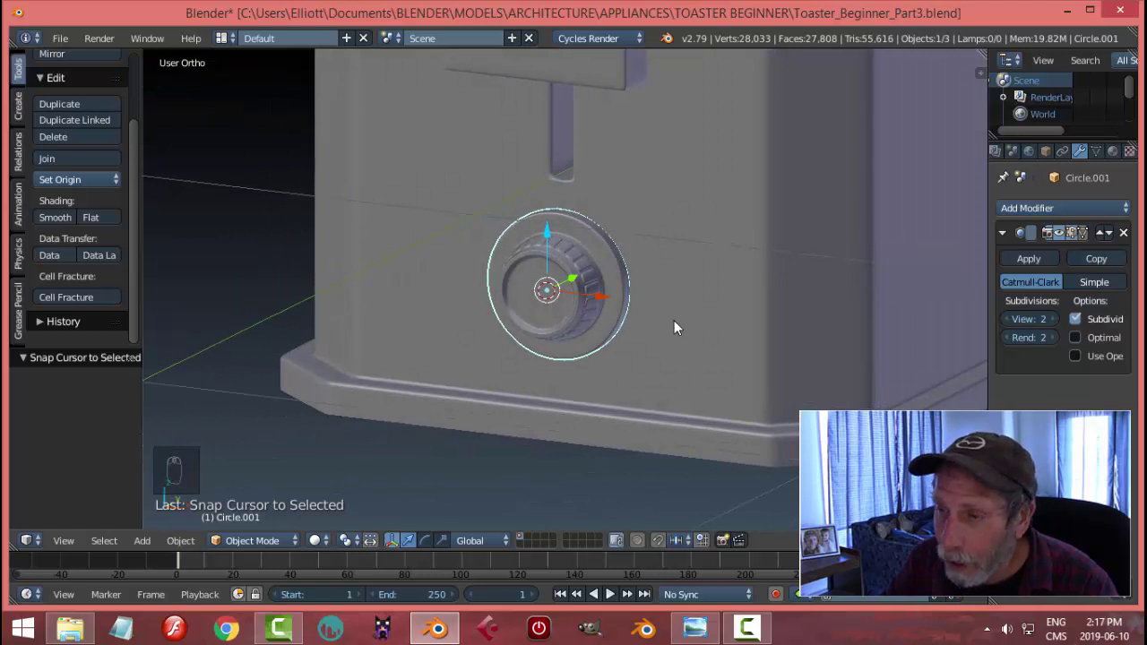
pyautogui.moveTo(674, 328); pyautogui.dragTo(670, 328, button='middle')
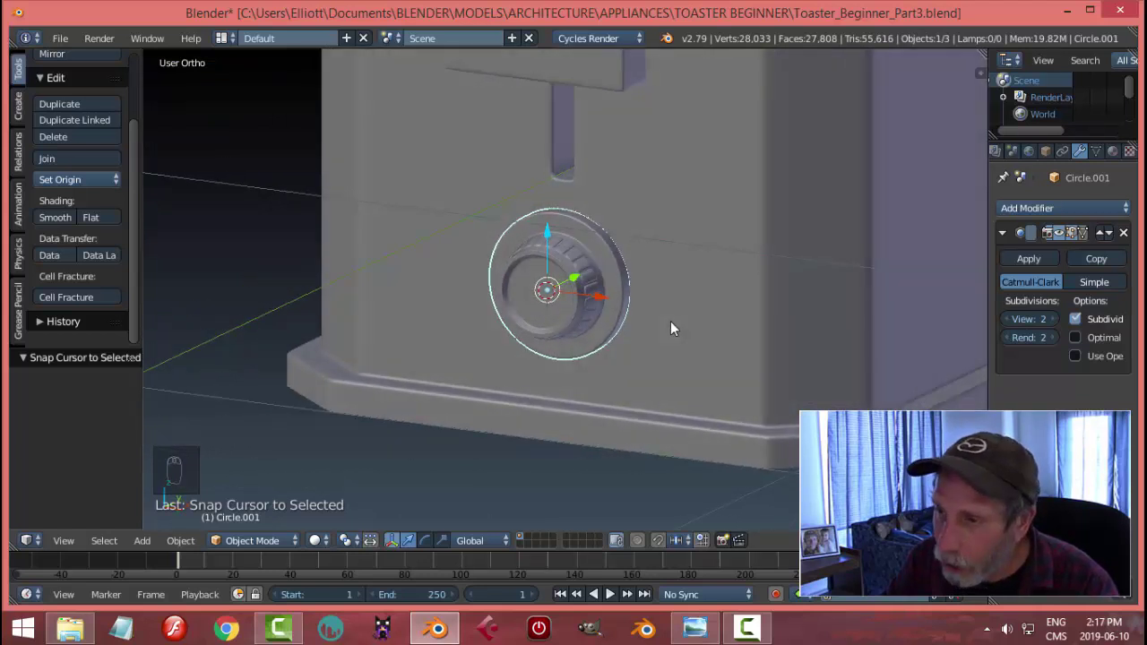
pyautogui.hotkey('shift', 'a')
pyautogui.click(724, 321)
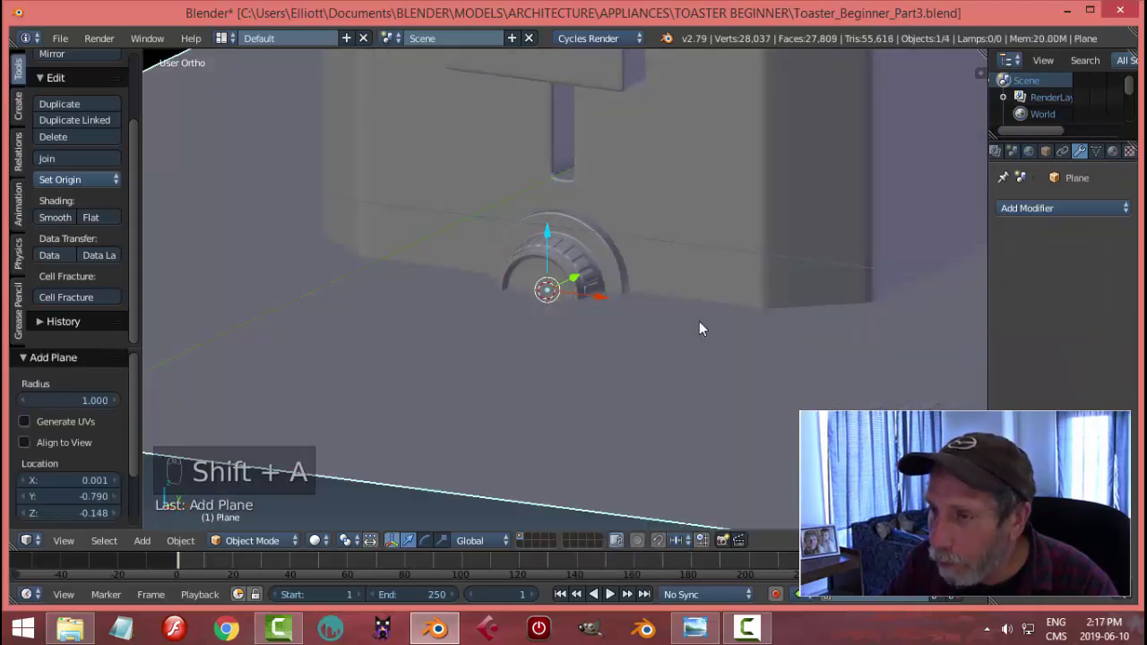
pyautogui.scroll(-4, 689, 319)
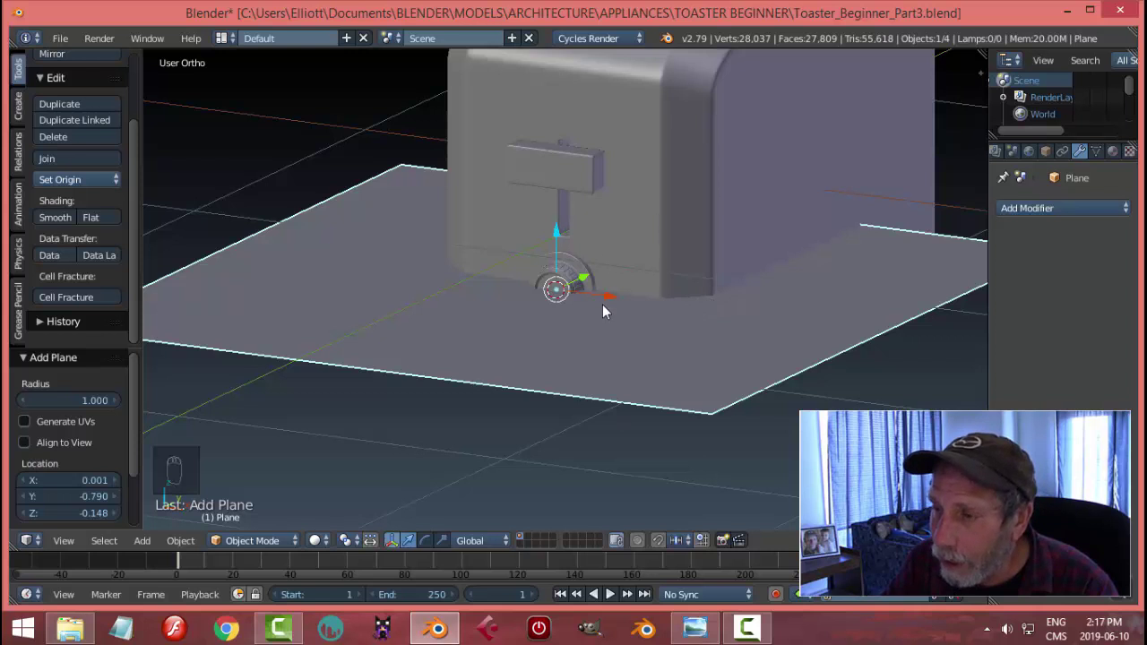
pyautogui.write('r')
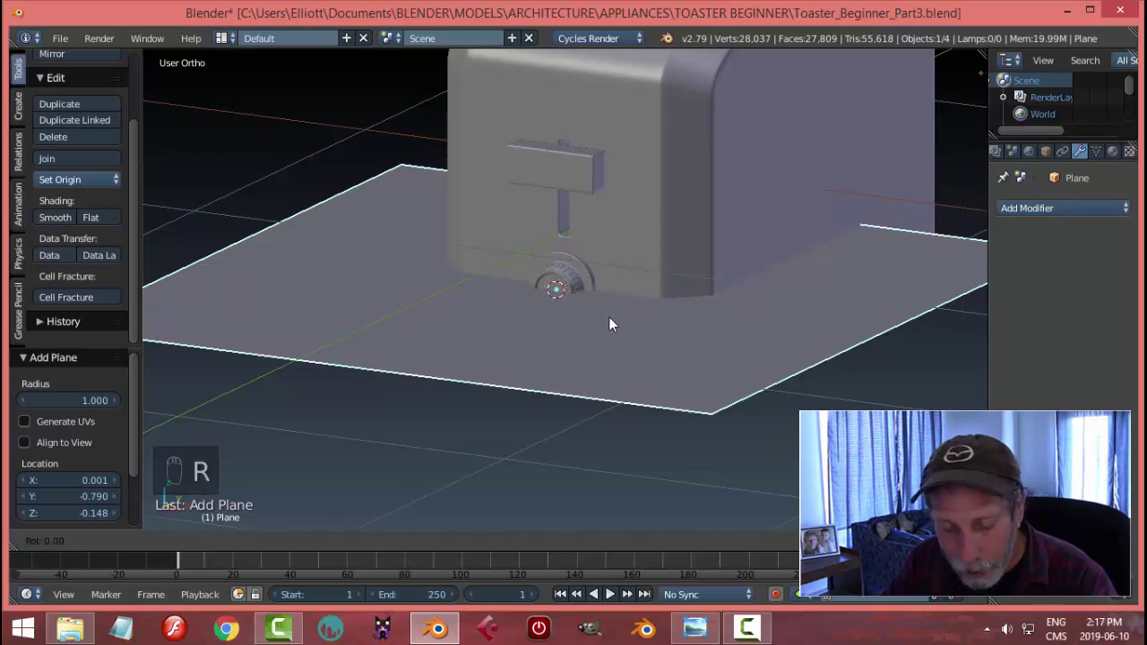
pyautogui.write('x90')
pyautogui.press('Return')
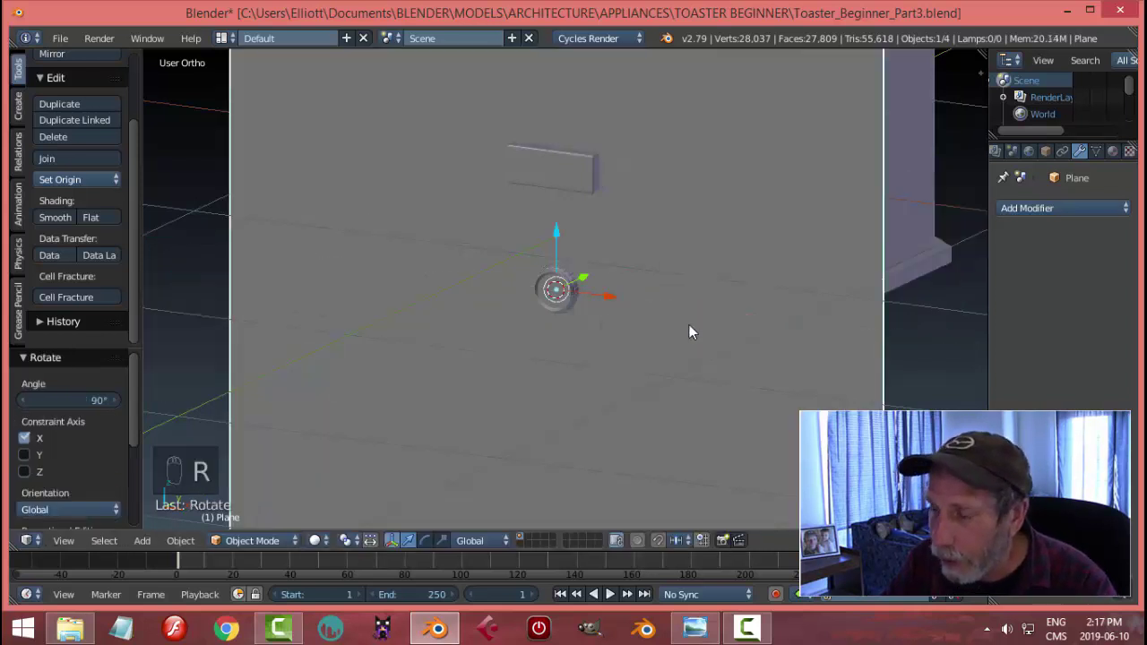
# Step: In edit mode, scale the plane to about 0.036 and move it up about 0.118 along Z above the knob
pyautogui.press('Tab')
pyautogui.click(819, 324)
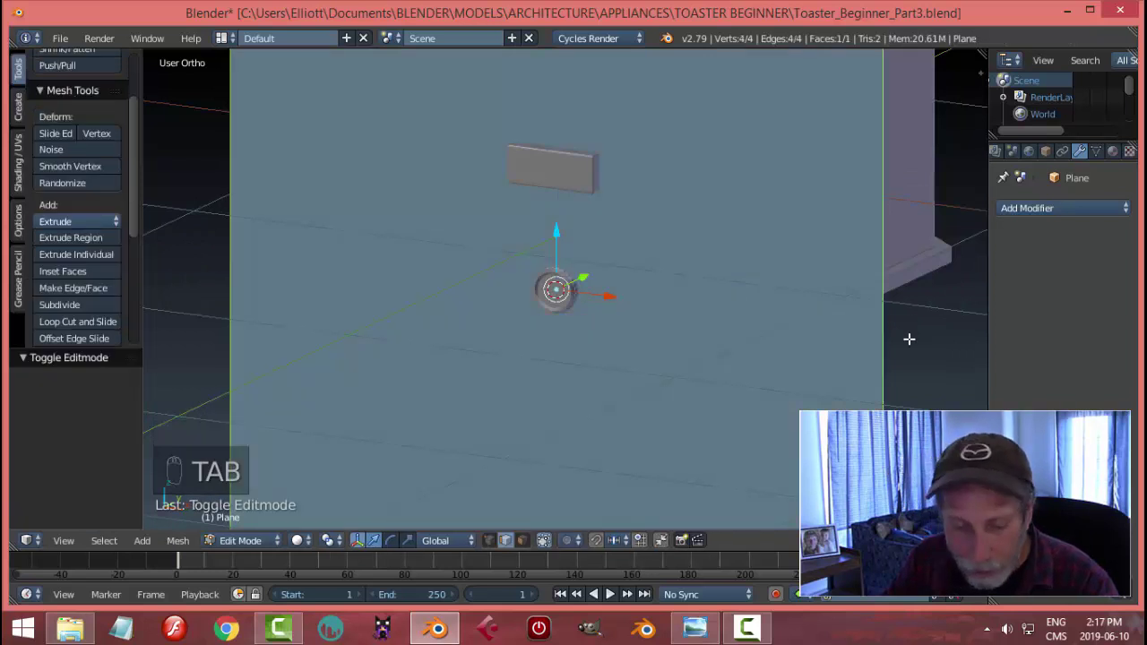
pyautogui.press('s')
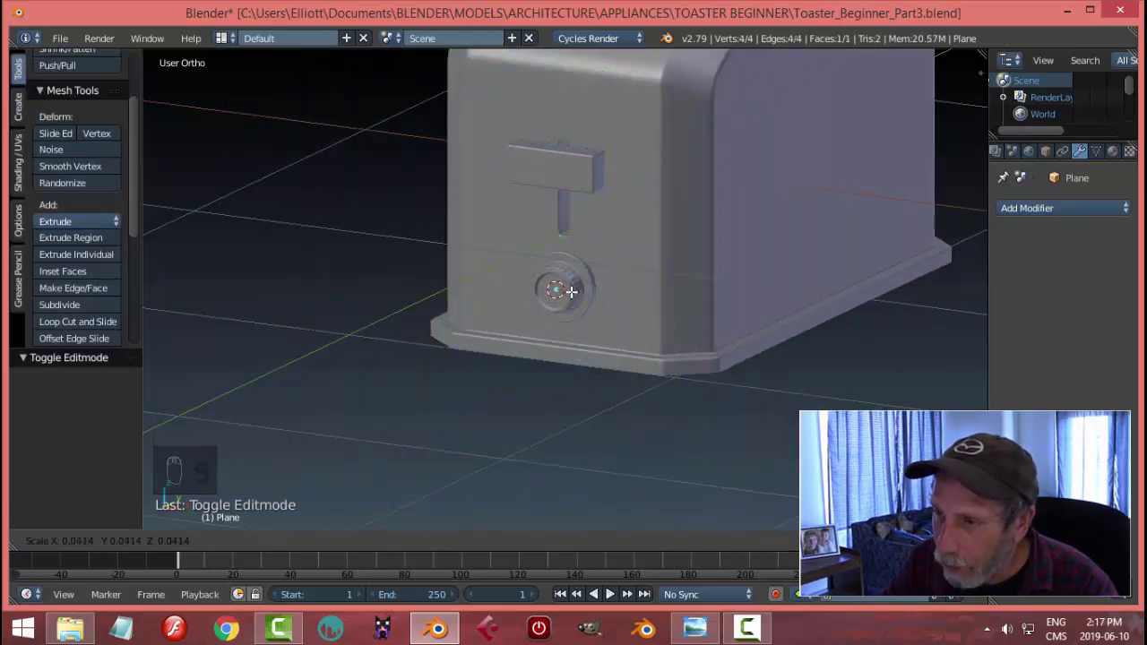
pyautogui.click(569, 290)
pyautogui.press('g')
pyautogui.press('z')
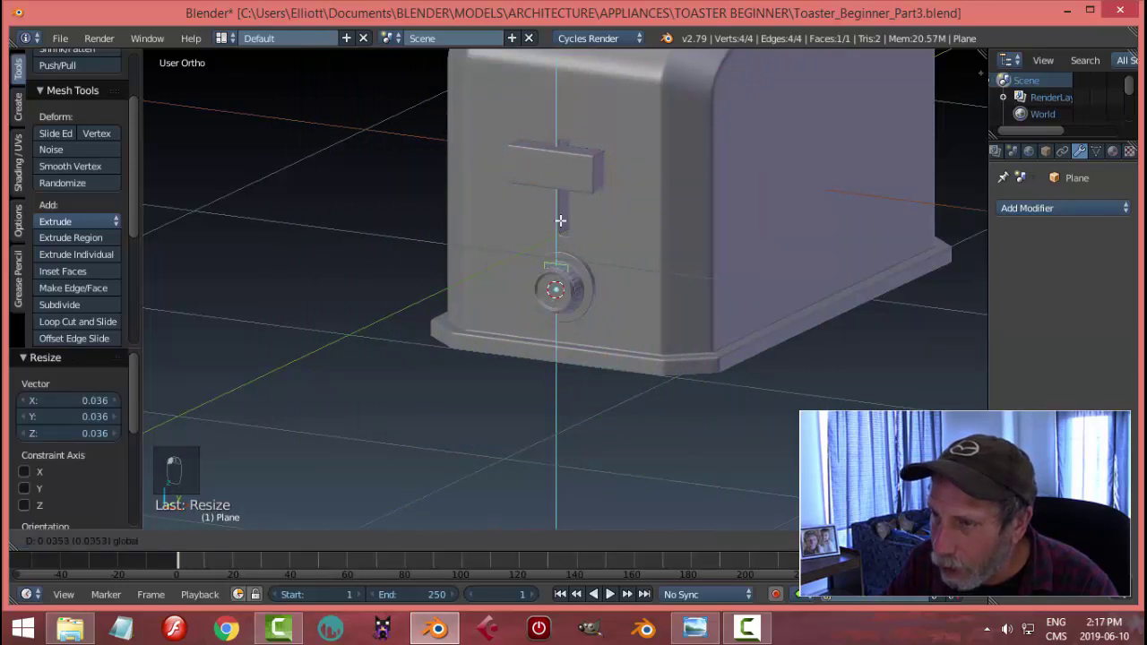
pyautogui.click(568, 195)
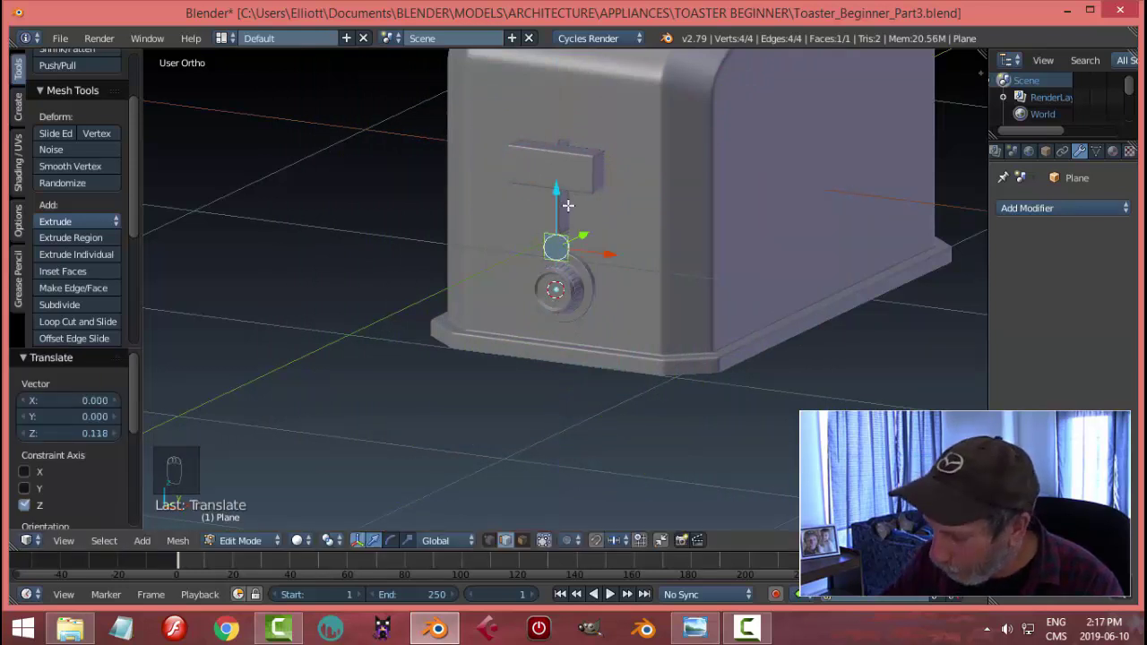
# Step: Scale the small plane above the knob down a little further and deselect it
pyautogui.press('KP_Decimal')
pyautogui.scroll(-5, 640, 258)
pyautogui.moveTo(641, 258); pyautogui.dragTo(678, 293, button='middle')
pyautogui.press('s')
pyautogui.click(681, 283)
pyautogui.press('a')
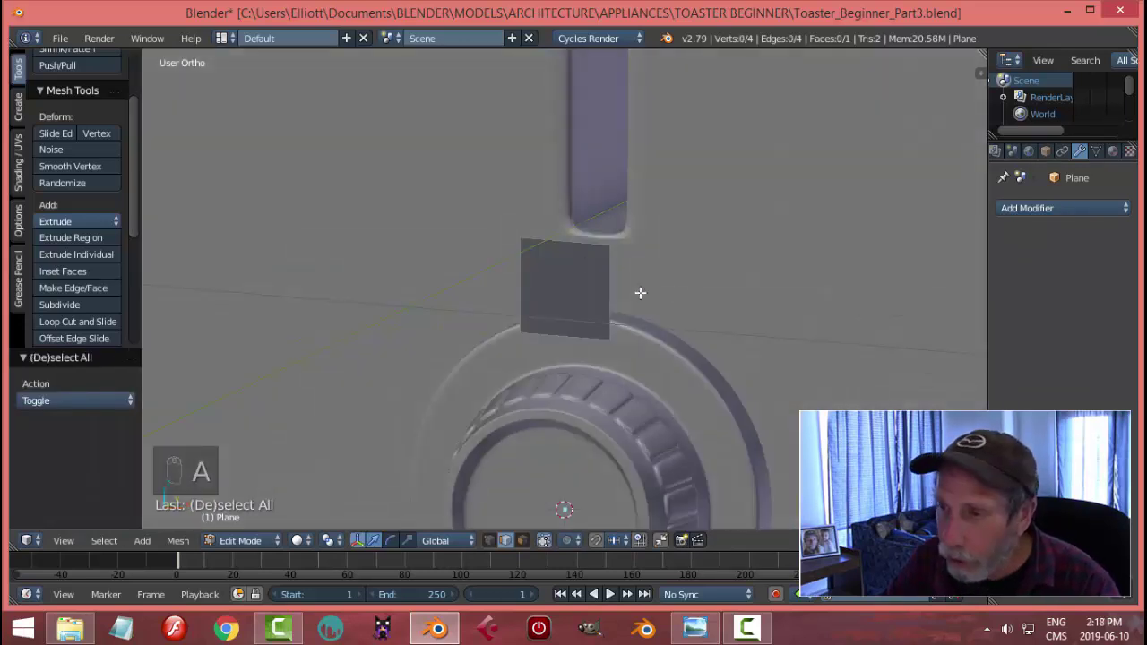
# Step: Scale the plane's upper edge to about 0.11 along X to form a pointer shape, and deselect it
pyautogui.rightClick(570, 242)
pyautogui.moveTo(755, 292); pyautogui.dragTo(772, 298, button='middle')
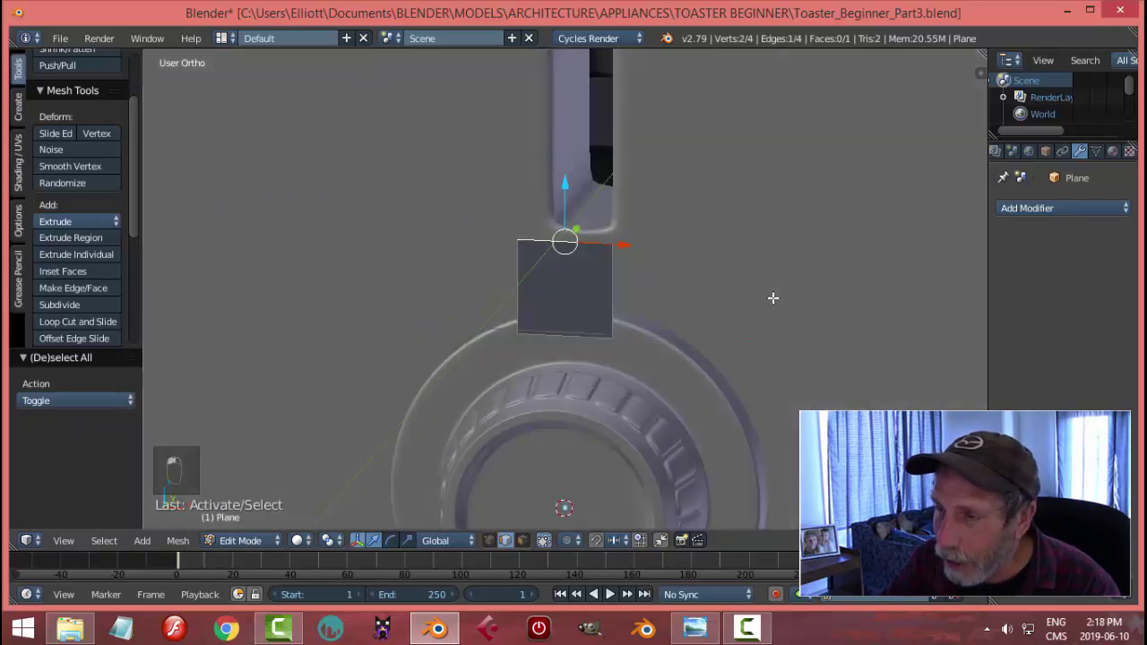
pyautogui.scroll(2, 735, 310)
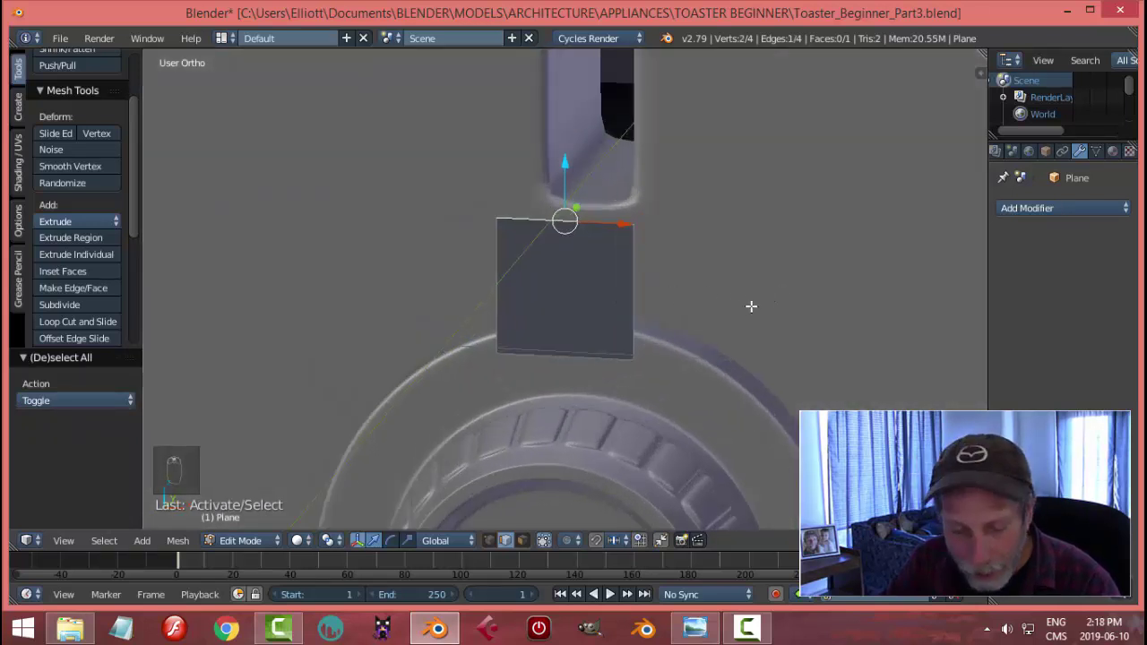
pyautogui.press('s')
pyautogui.press('x')
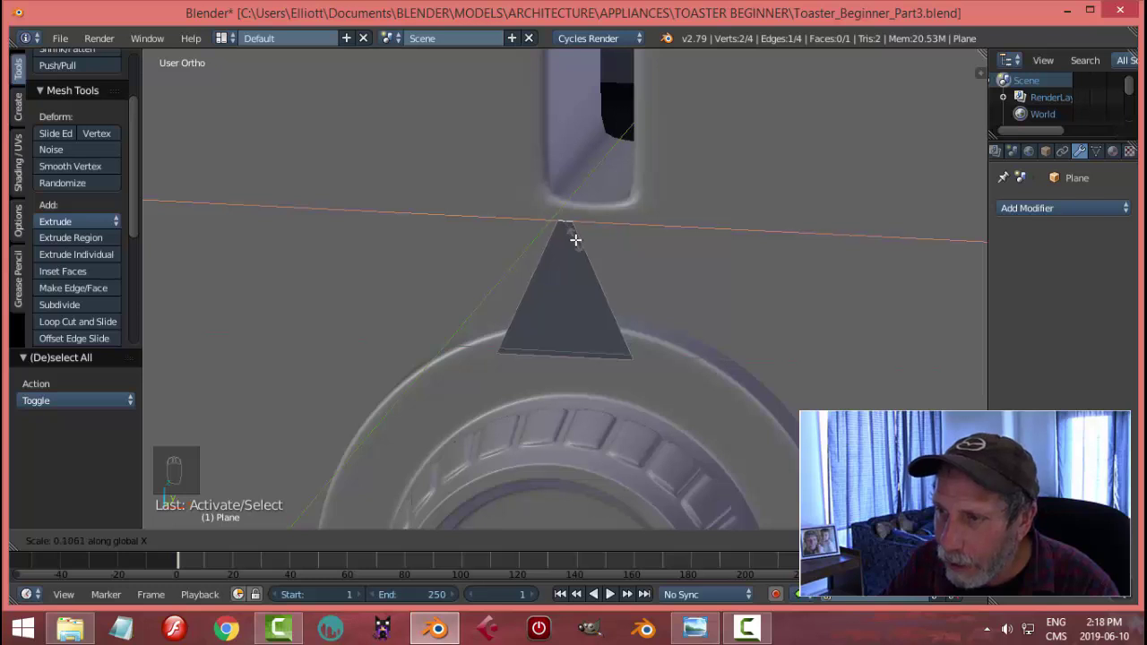
pyautogui.click(575, 239)
pyautogui.press('a')
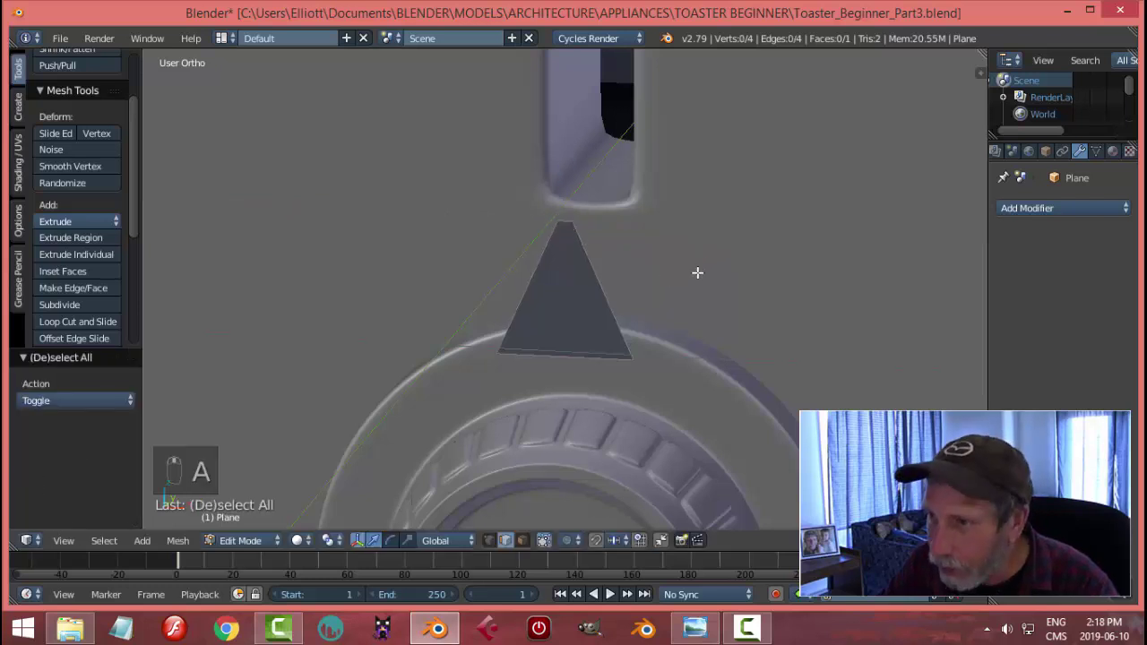
# Step: Select the whole pointer shape and move it down about 0.018 along Z, toward the knob's flange
pyautogui.moveTo(698, 273)
pyautogui.mouseDown(button='middle')
pyautogui.moveTo(547, 286)
pyautogui.moveTo(707, 269)
pyautogui.mouseUp(button='middle')
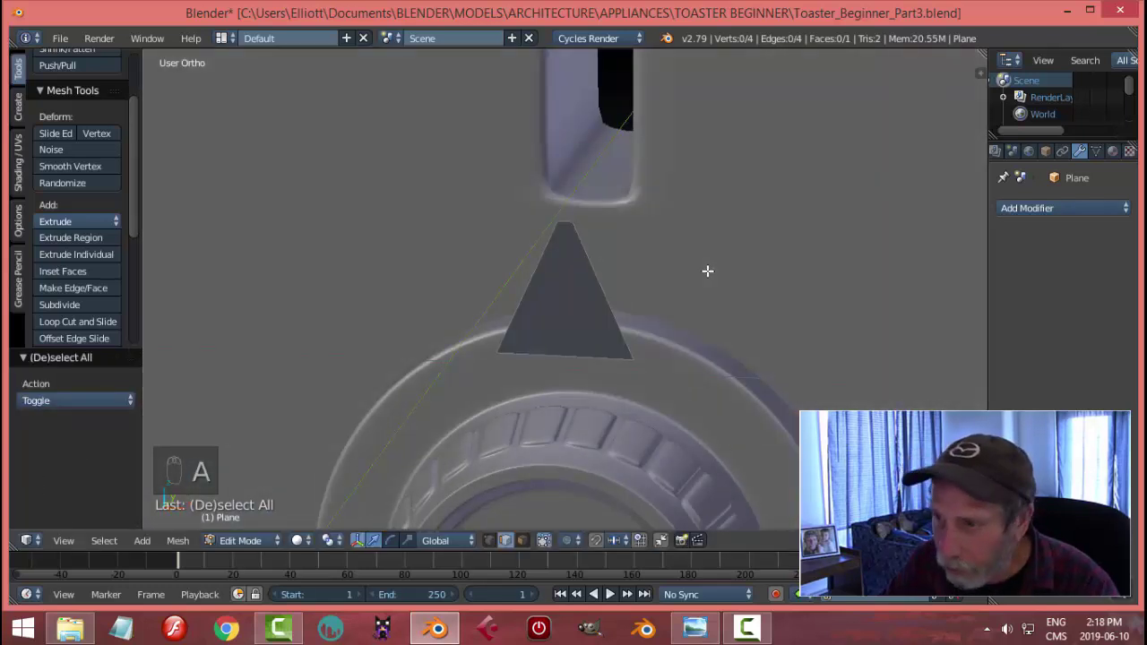
pyautogui.press('a')
pyautogui.press('KP_1')
pyautogui.scroll(-2, 672, 260)
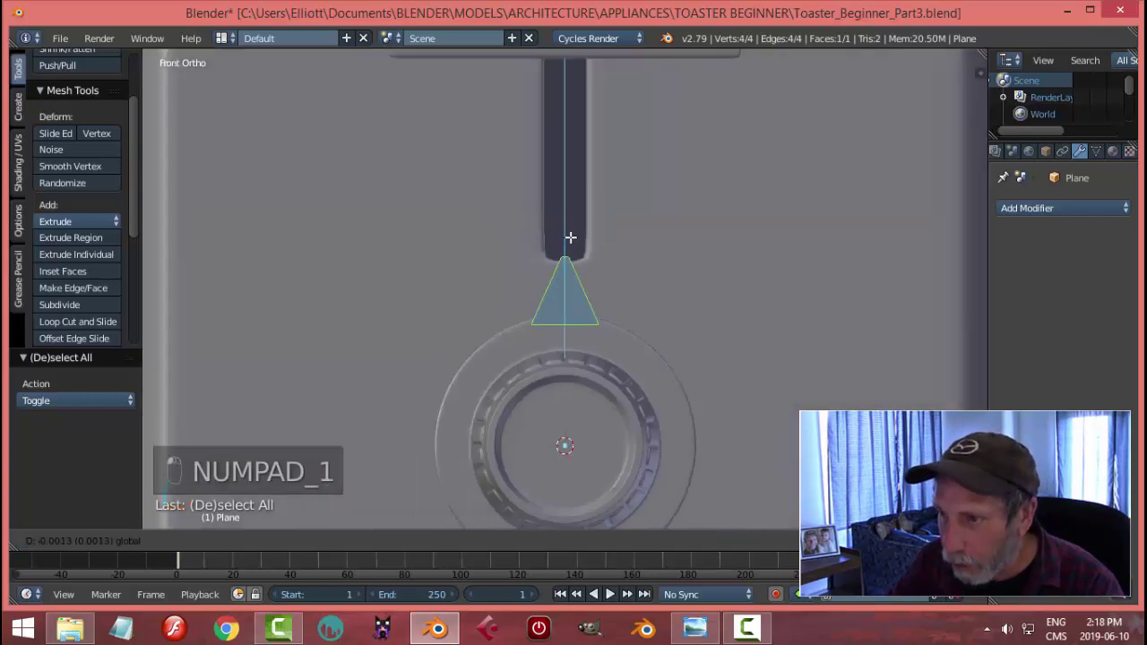
pyautogui.moveTo(566, 226); pyautogui.dragTo(569, 260)
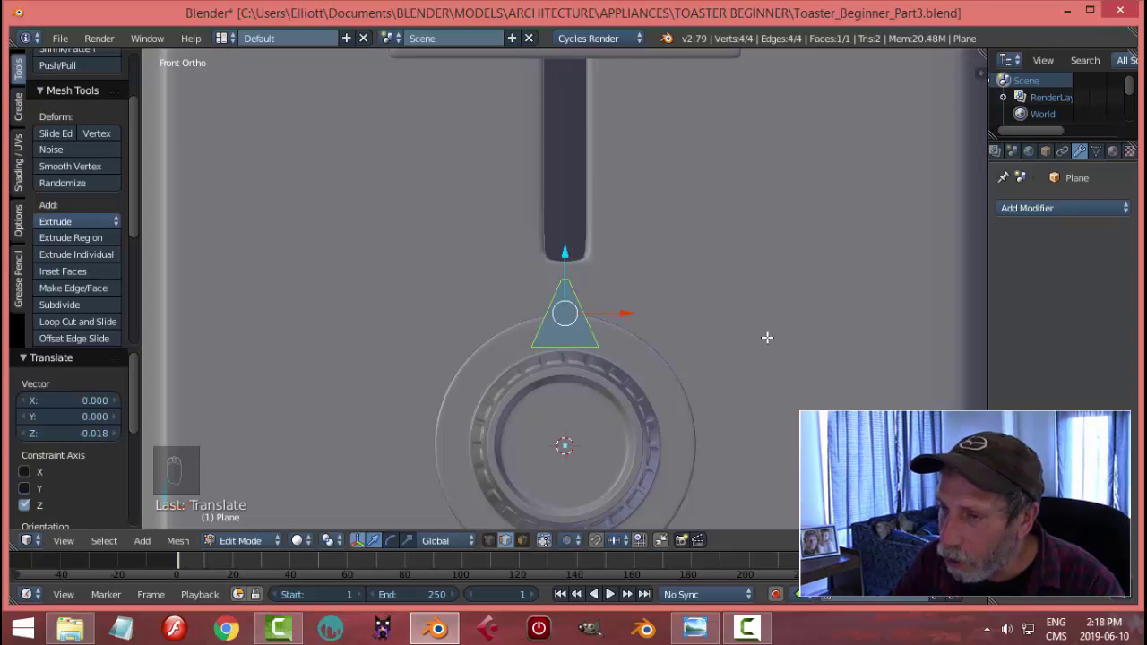
# Step: Scale the pointer to about half its size and move it down about 0.014 along Z onto the flange
pyautogui.press('s')
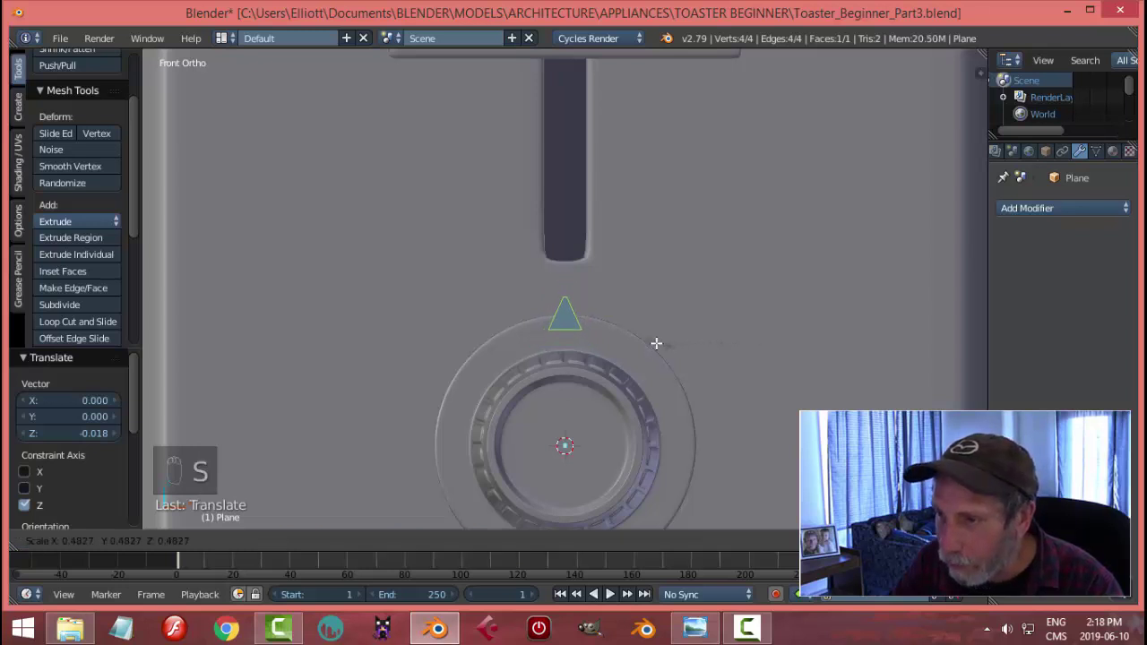
pyautogui.click(651, 342)
pyautogui.moveTo(563, 258); pyautogui.dragTo(564, 278)
# Step: Scale the pointer down slightly and move it down about 0.001 along Z to center it on the flange ring
pyautogui.scroll(2, 681, 336)
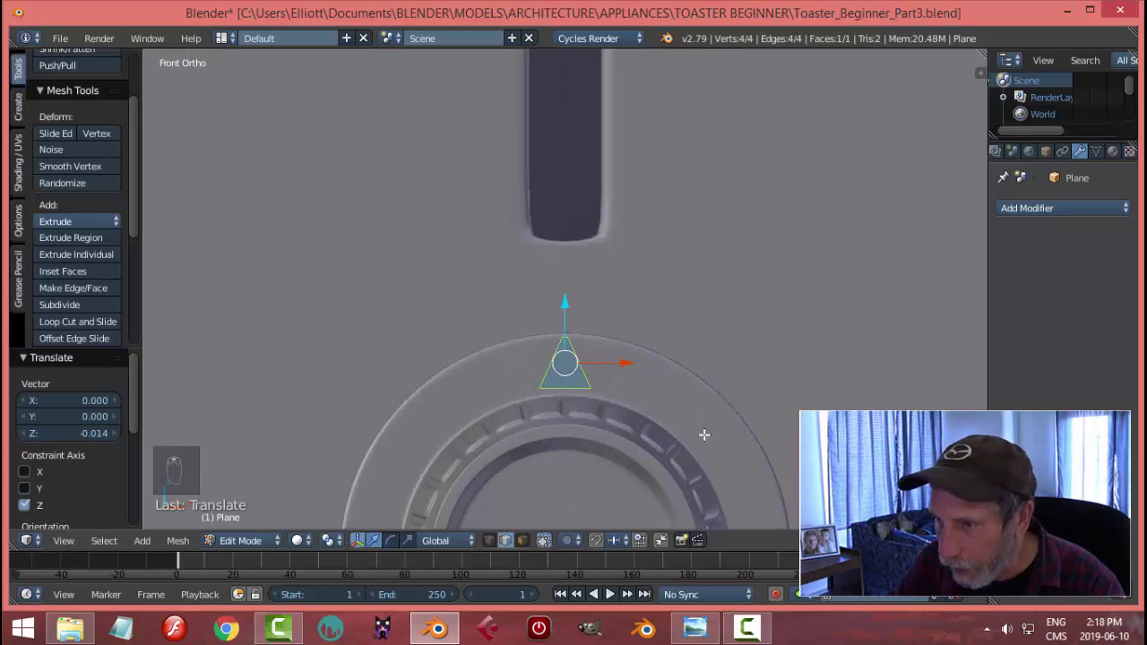
pyautogui.keyDown('shift'); pyautogui.moveTo(705, 435); pyautogui.dragTo(707, 357, button='middle'); pyautogui.keyUp('shift')
pyautogui.scroll(3, 706, 353)
pyautogui.press('s')
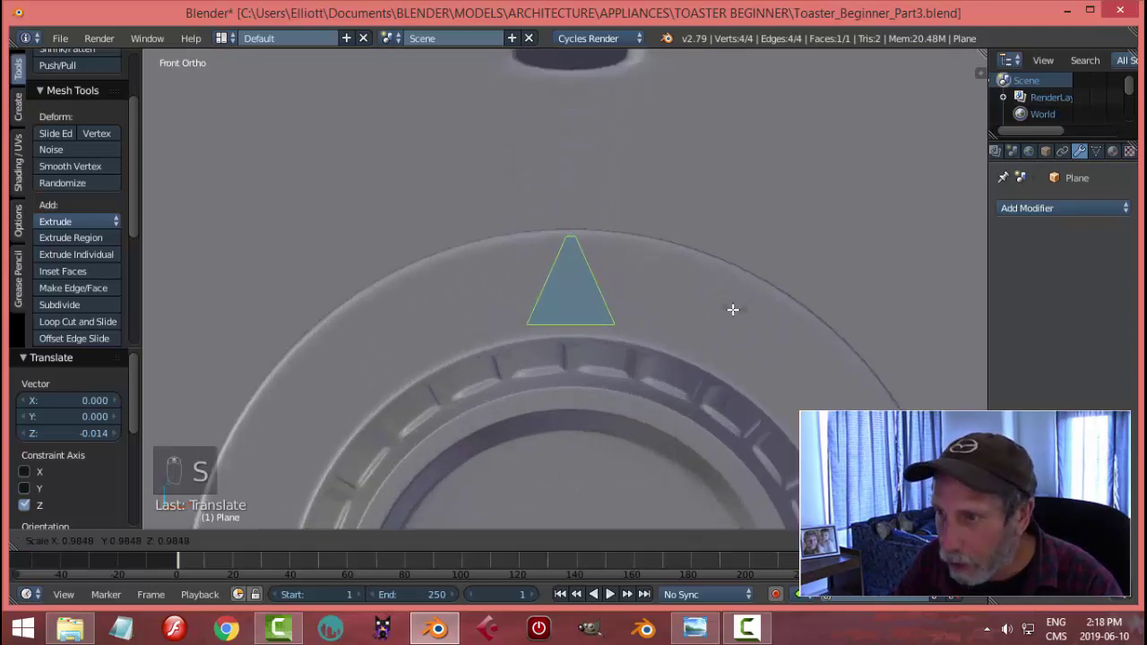
pyautogui.click(703, 315)
pyautogui.moveTo(571, 221); pyautogui.dragTo(573, 226)
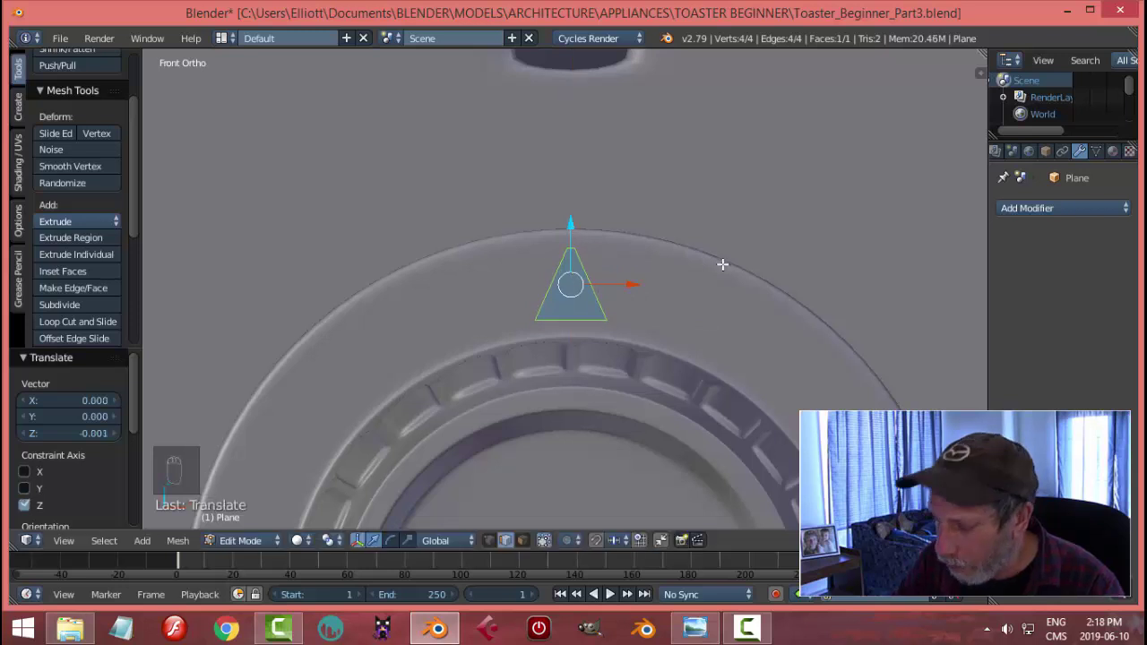
# Step: In the right side view, move the pointer about 0.025 along Y up against the flange's front face
pyautogui.press('KP_3')
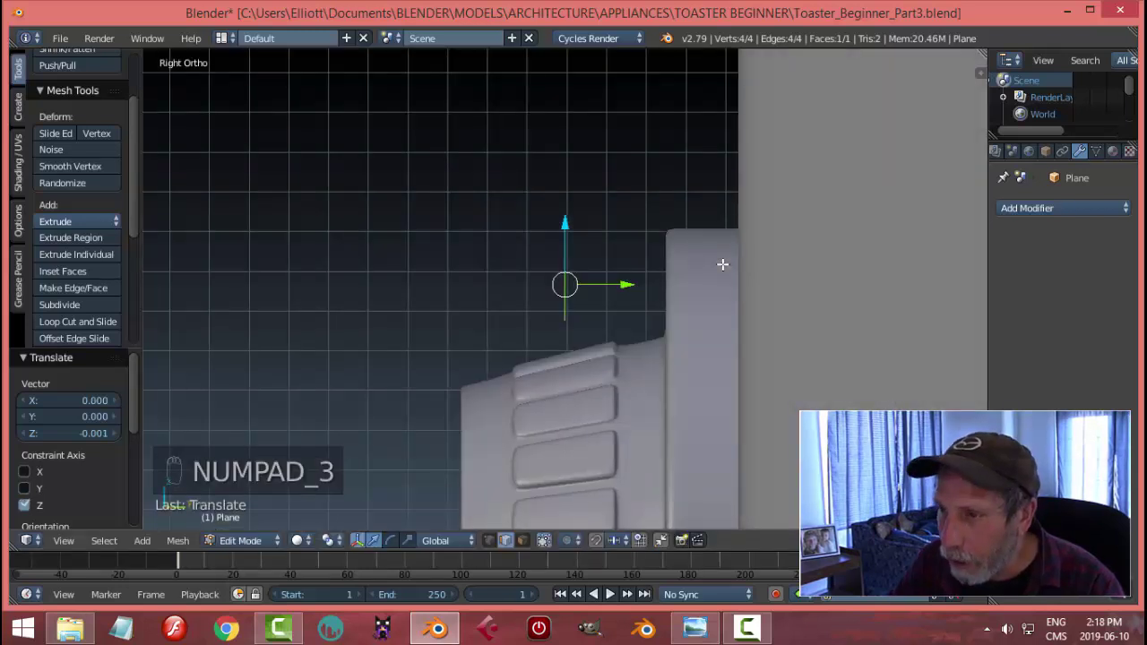
pyautogui.moveTo(624, 285); pyautogui.dragTo(645, 287)
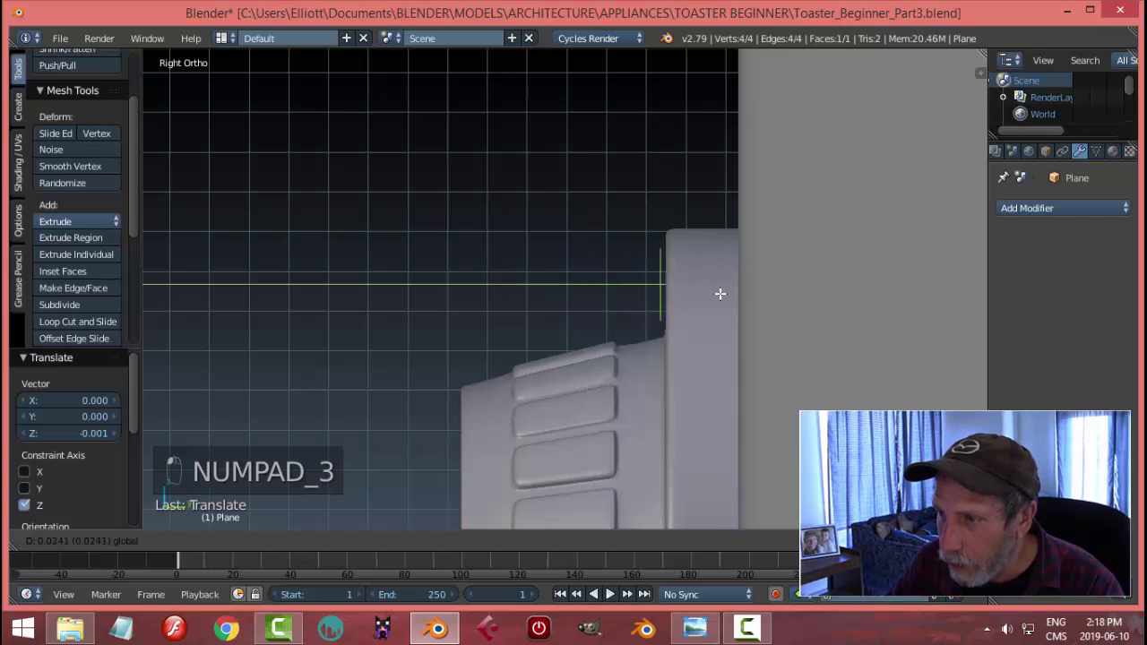
pyautogui.moveTo(719, 293); pyautogui.dragTo(720, 289)
pyautogui.scroll(3, 776, 279)
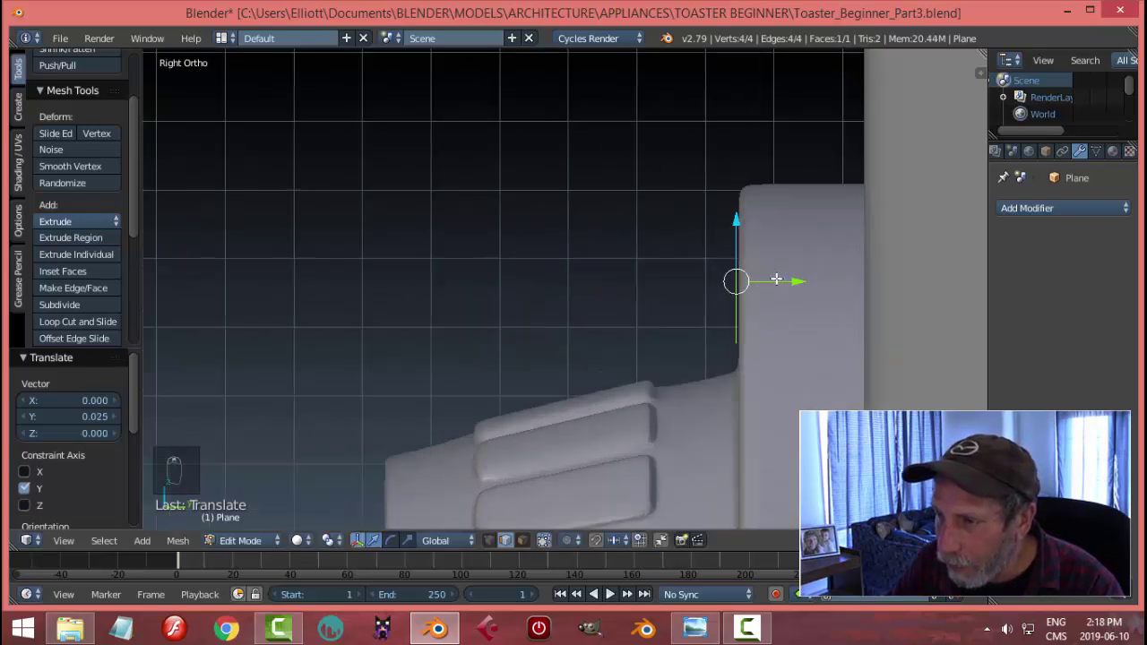
pyautogui.keyDown('shift'); pyautogui.moveTo(749, 279); pyautogui.dragTo(657, 234, button='middle'); pyautogui.keyUp('shift')
pyautogui.scroll(3, 764, 221)
pyautogui.keyDown('shift'); pyautogui.moveTo(771, 225); pyautogui.dragTo(642, 282, button='middle'); pyautogui.keyUp('shift')
pyautogui.scroll(1, 663, 268)
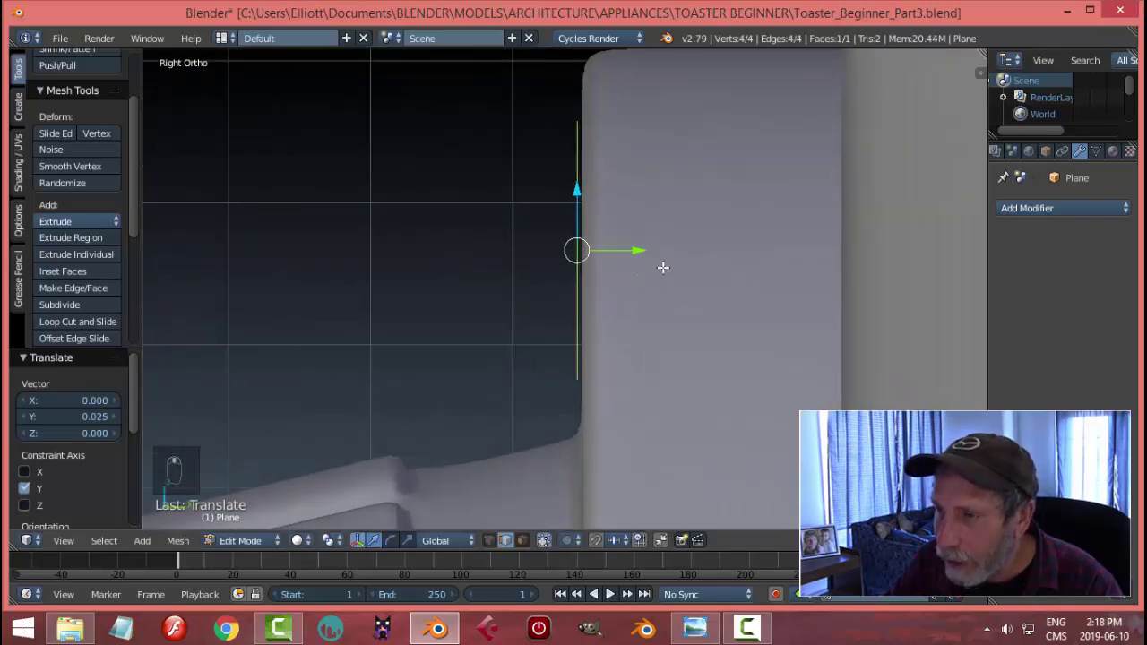
pyautogui.keyDown('shift'); pyautogui.moveTo(698, 214); pyautogui.dragTo(672, 264, button='middle'); pyautogui.keyUp('shift')
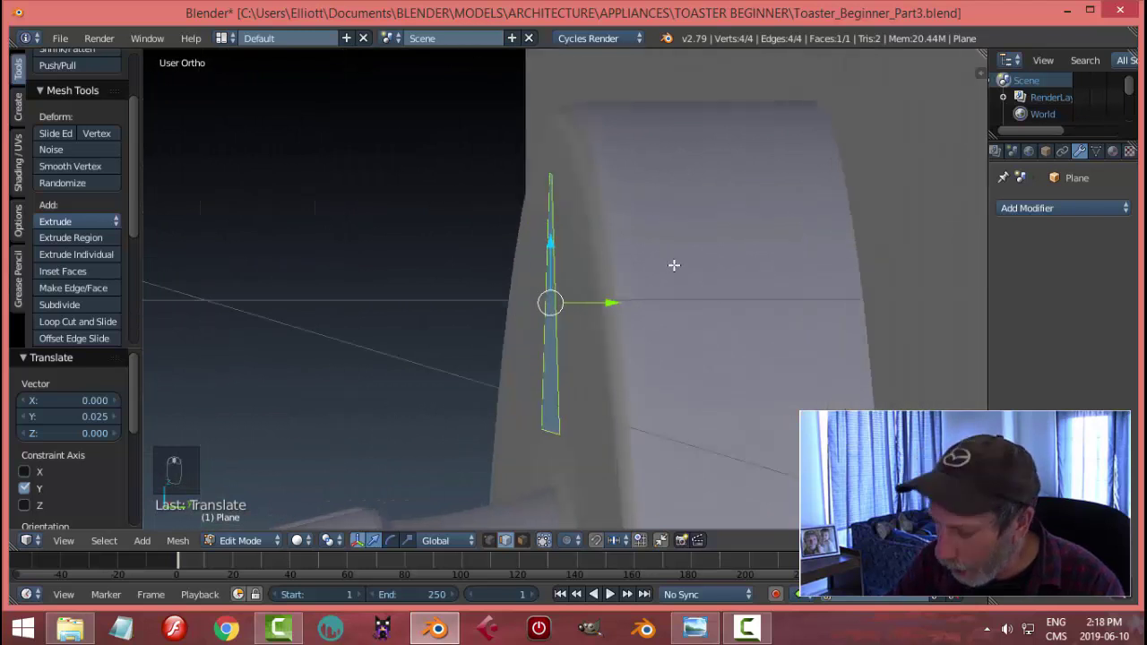
# Step: Extrude the pointer face and pull it outward along Y to give the pointer thickness, leaving everything deselected
pyautogui.press('KP_3')
pyautogui.press('e')
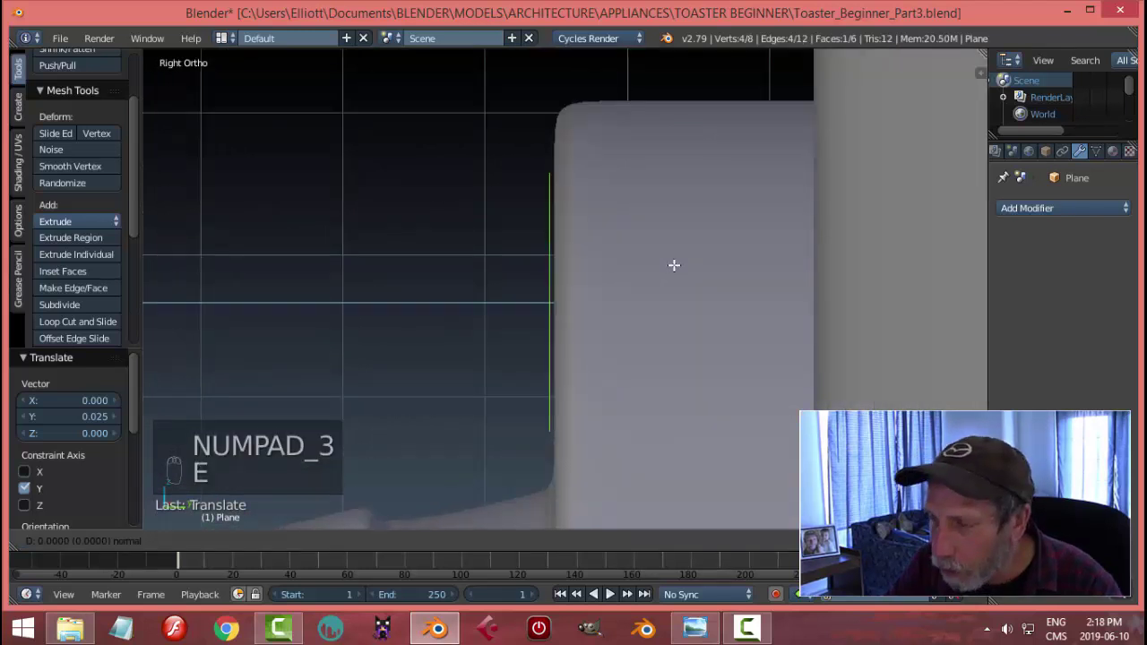
pyautogui.click(674, 265)
pyautogui.moveTo(610, 302); pyautogui.dragTo(578, 299)
pyautogui.moveTo(578, 299); pyautogui.dragTo(615, 274, button='middle')
pyautogui.press('a')
# Step: Return to object mode and set the pointer's origin to its geometry
pyautogui.press('Tab')
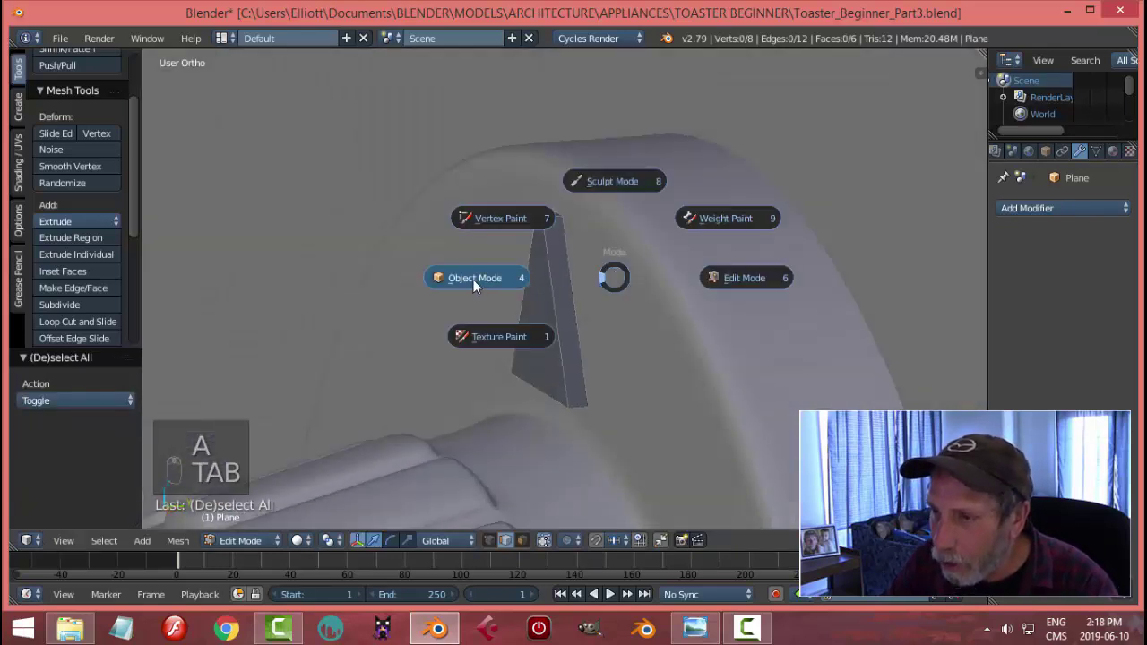
pyautogui.click(473, 280)
pyautogui.moveTo(555, 296); pyautogui.dragTo(570, 314, button='middle')
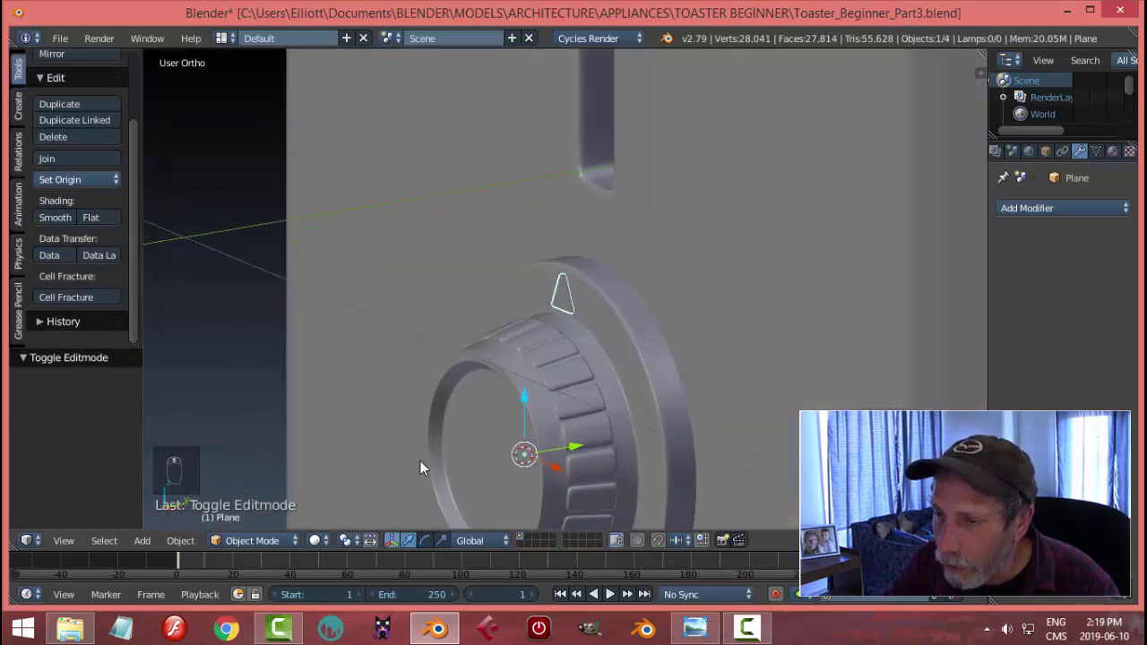
pyautogui.keyDown('shift'); pyautogui.moveTo(569, 416); pyautogui.dragTo(569, 362, button='middle'); pyautogui.keyUp('shift')
pyautogui.scroll(2, 568, 362)
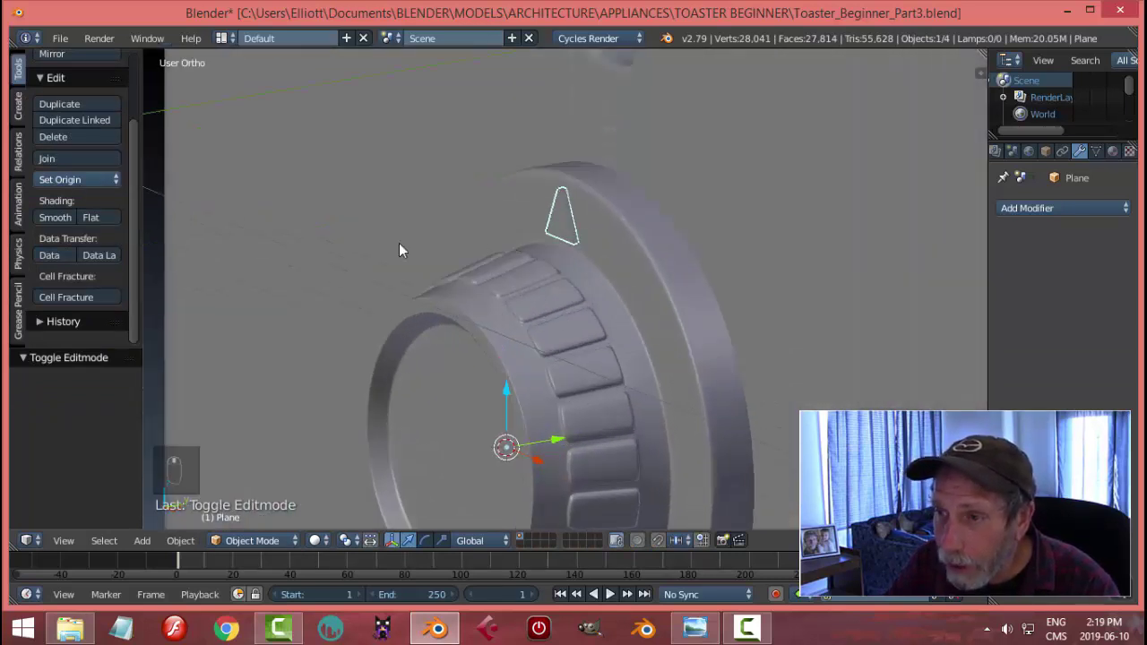
pyautogui.click(77, 179)
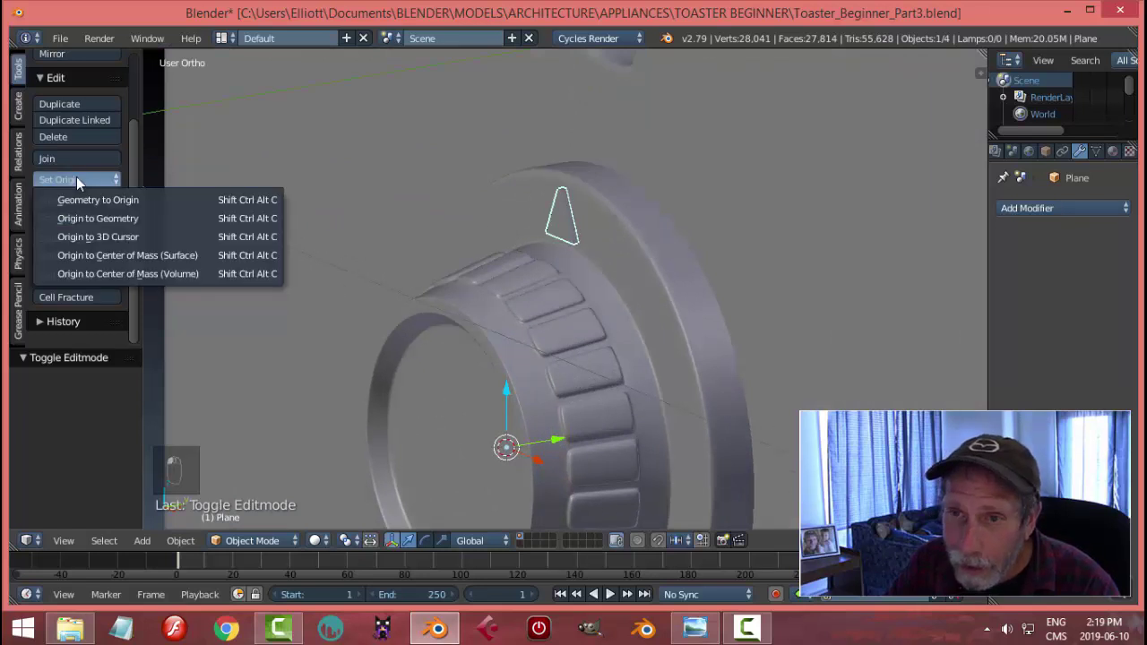
pyautogui.click(92, 213)
# Step: Move the pointer about 0.0006 along Y toward the flange
pyautogui.moveTo(627, 269); pyautogui.dragTo(612, 150, button='middle')
pyautogui.moveTo(611, 149); pyautogui.dragTo(614, 155)
pyautogui.moveTo(605, 237); pyautogui.dragTo(727, 245, button='middle')
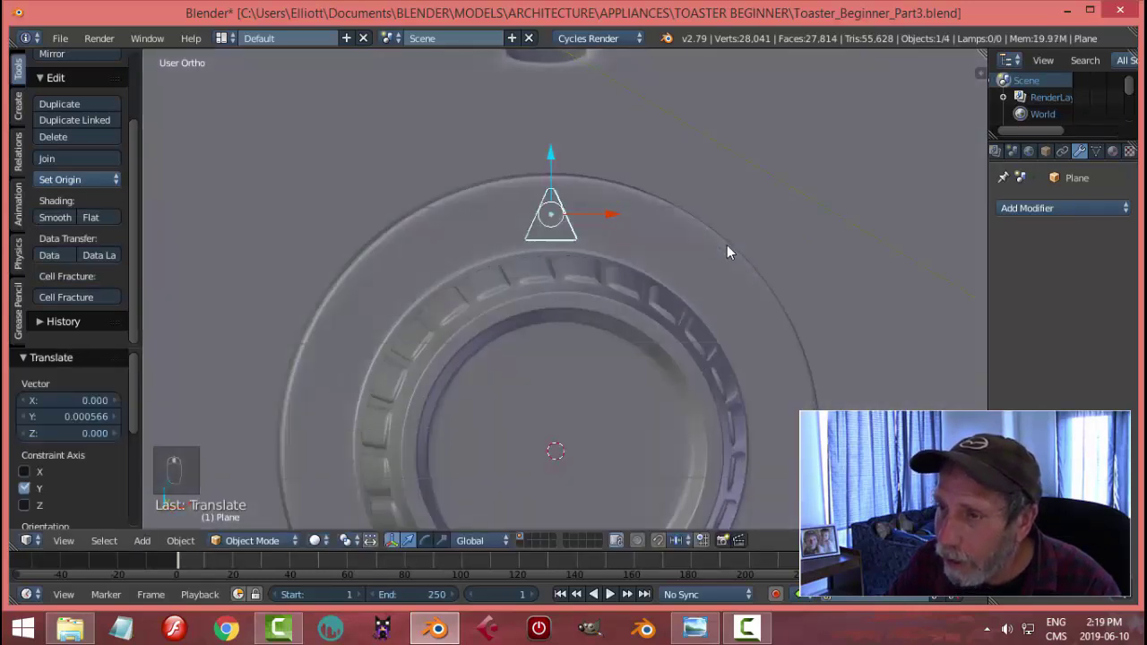
pyautogui.moveTo(652, 242); pyautogui.dragTo(654, 274, button='middle')
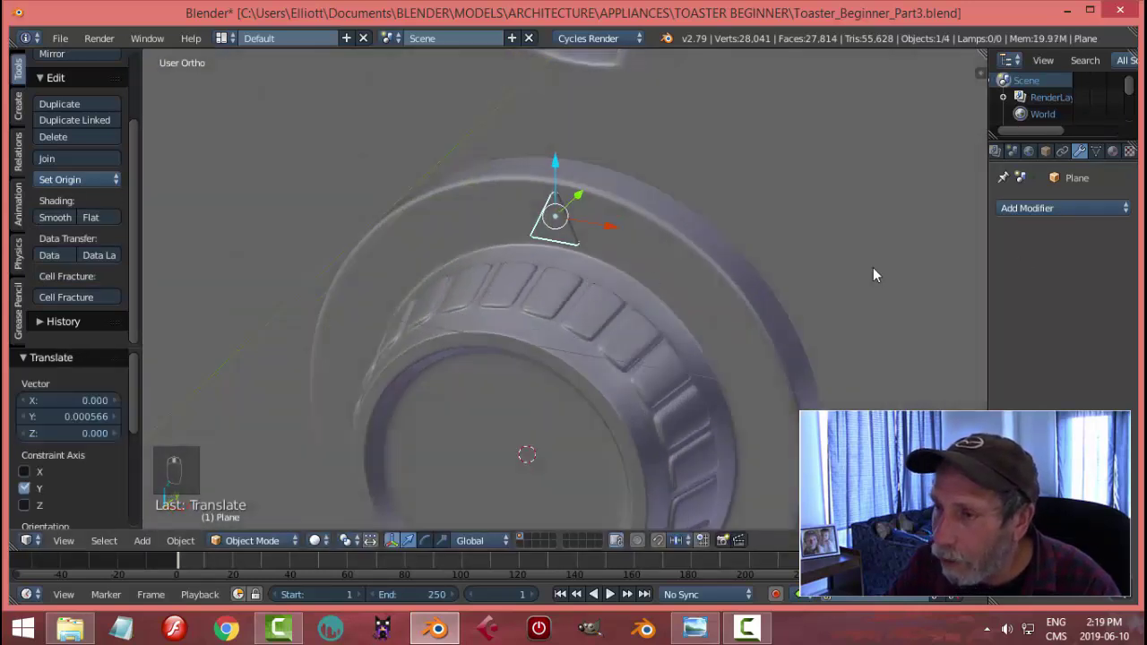
# Step: Add a Bevel modifier to the pointer with 2 segments and a width of 0.0020, and deselect the pointer
pyautogui.click(1030, 209)
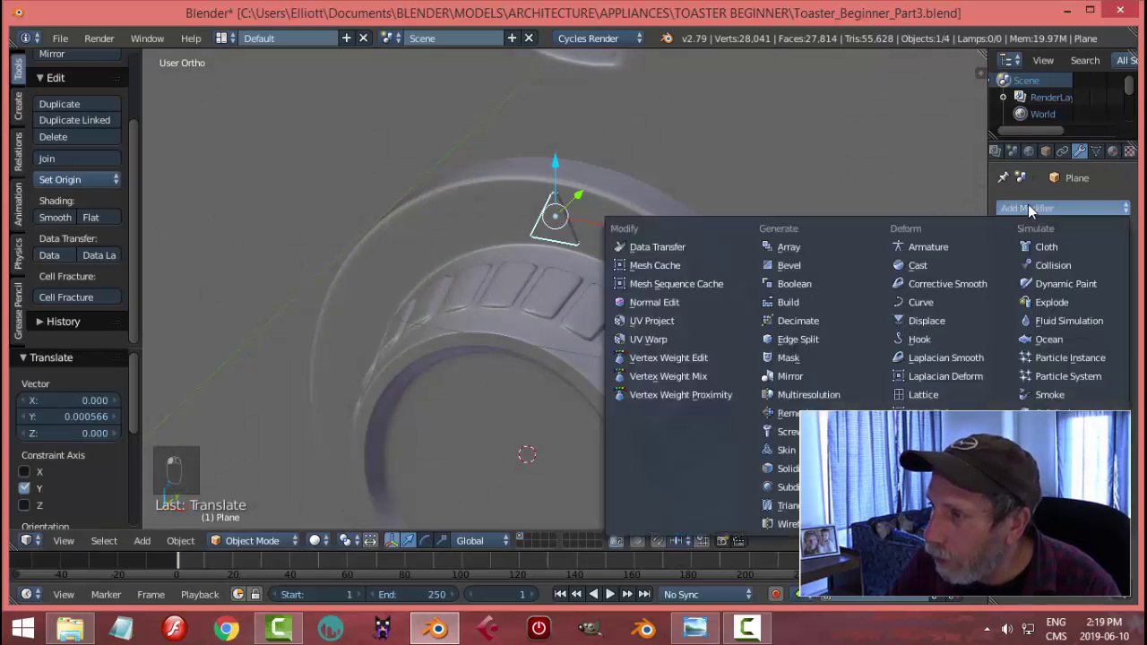
pyautogui.click(818, 260)
pyautogui.scroll(5, 708, 286)
pyautogui.keyDown('shift'); pyautogui.moveTo(691, 275); pyautogui.dragTo(649, 371, button='middle'); pyautogui.keyUp('shift')
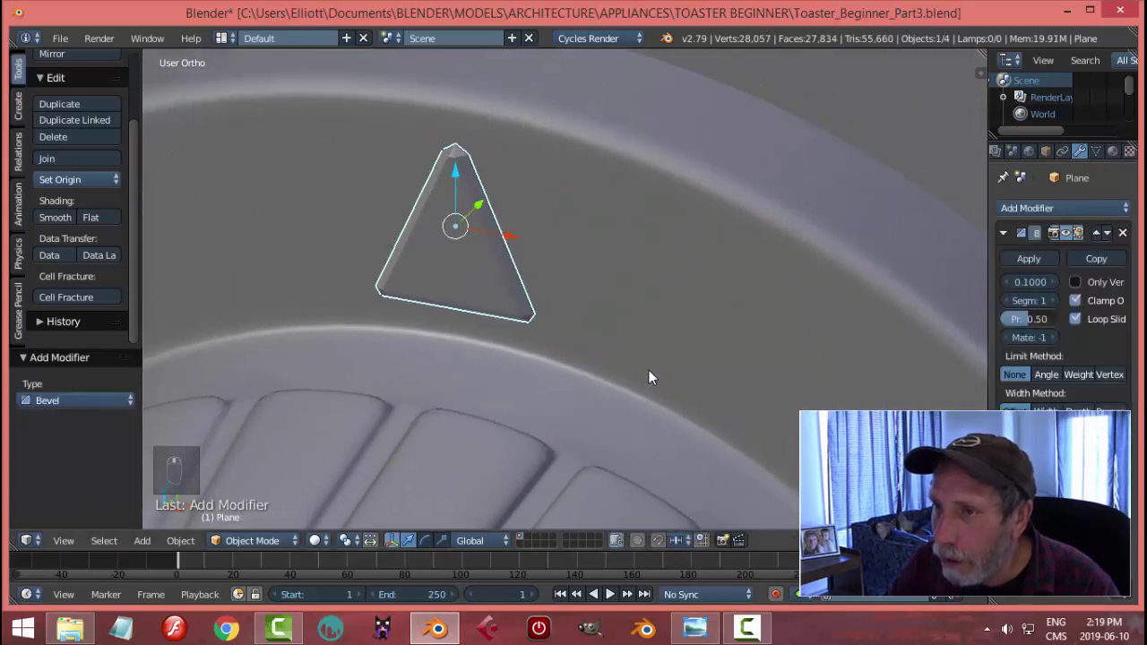
pyautogui.scroll(-1, 649, 371)
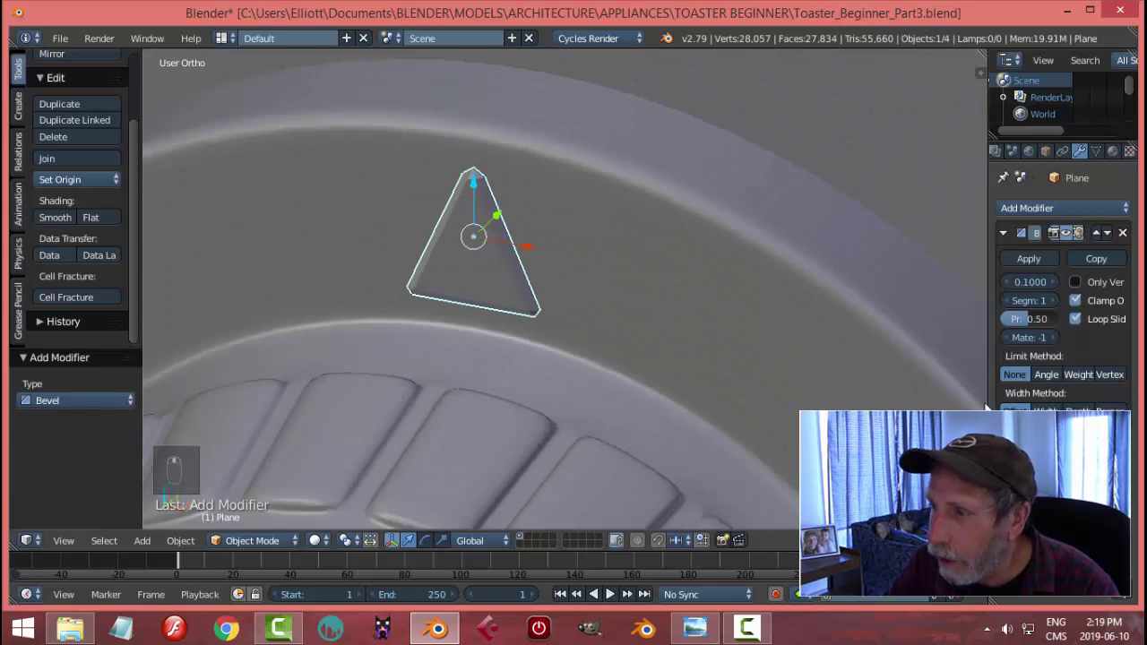
pyautogui.click(1054, 301)
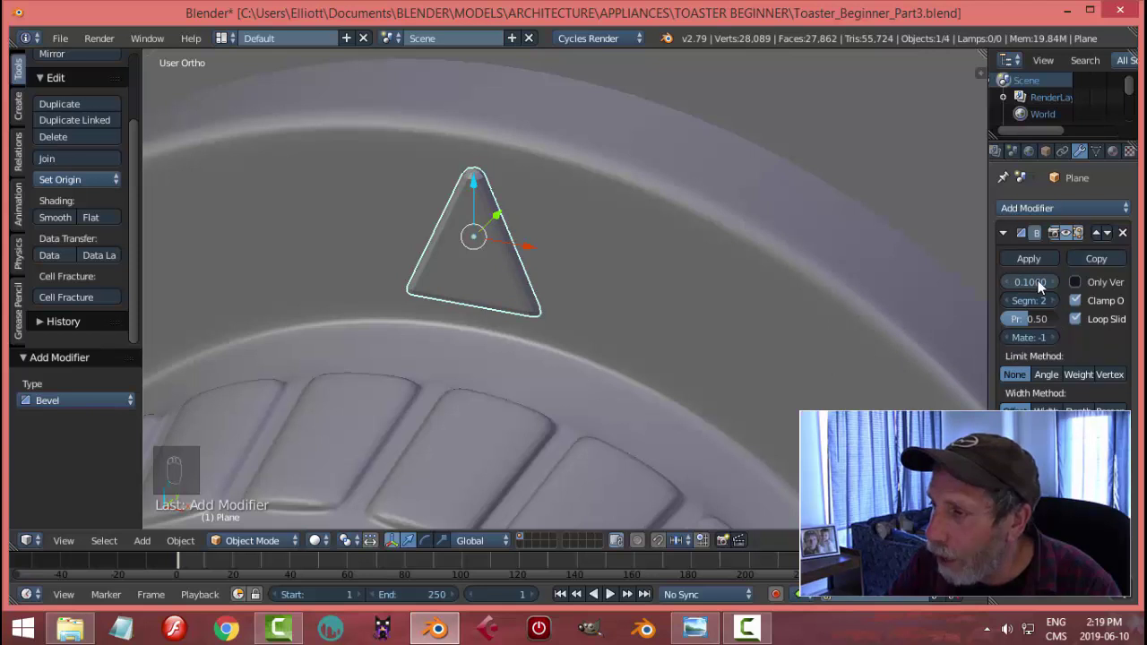
pyautogui.moveTo(1040, 285); pyautogui.dragTo(1039, 285)
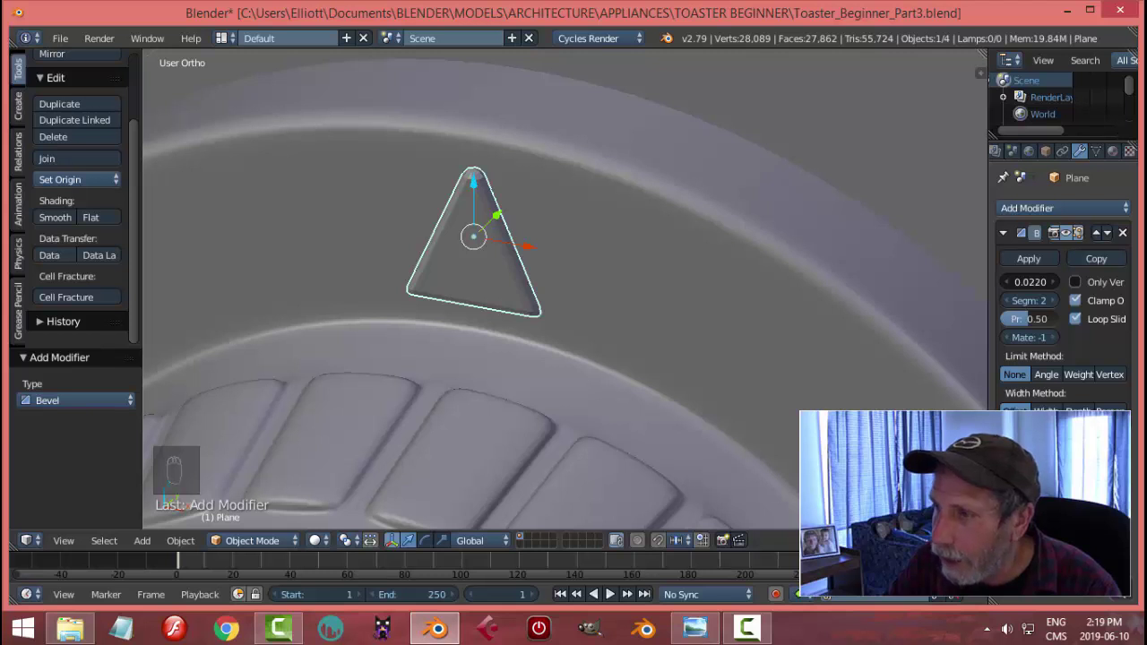
pyautogui.moveTo(1031, 281); pyautogui.dragTo(1031, 281)
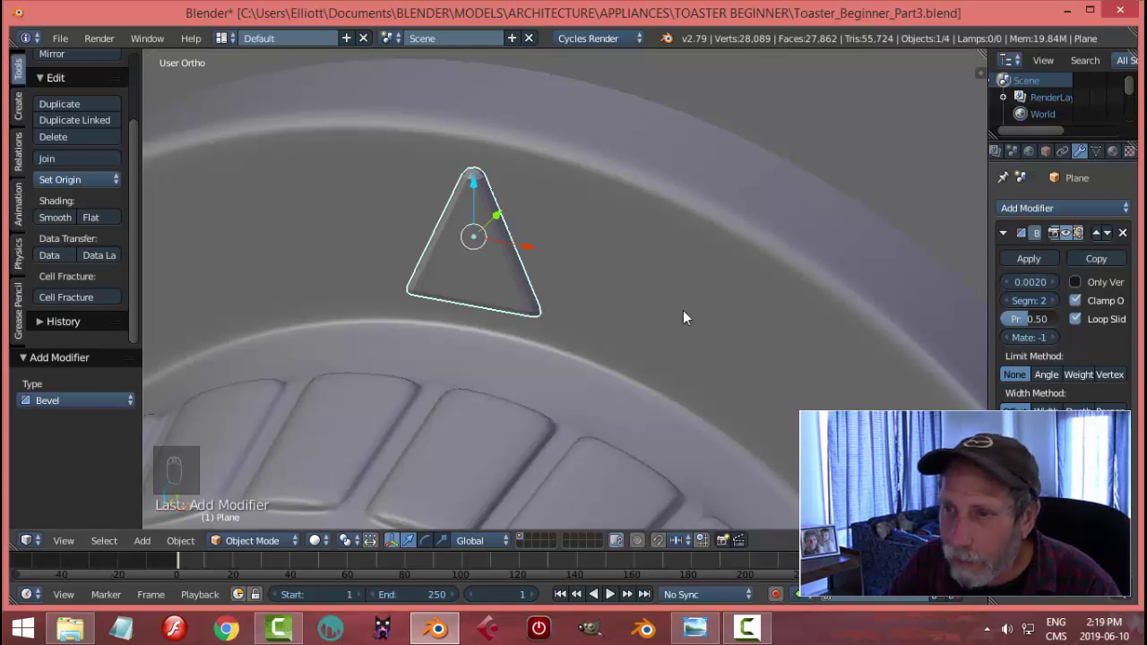
pyautogui.press('a')
pyautogui.scroll(-6, 664, 314)
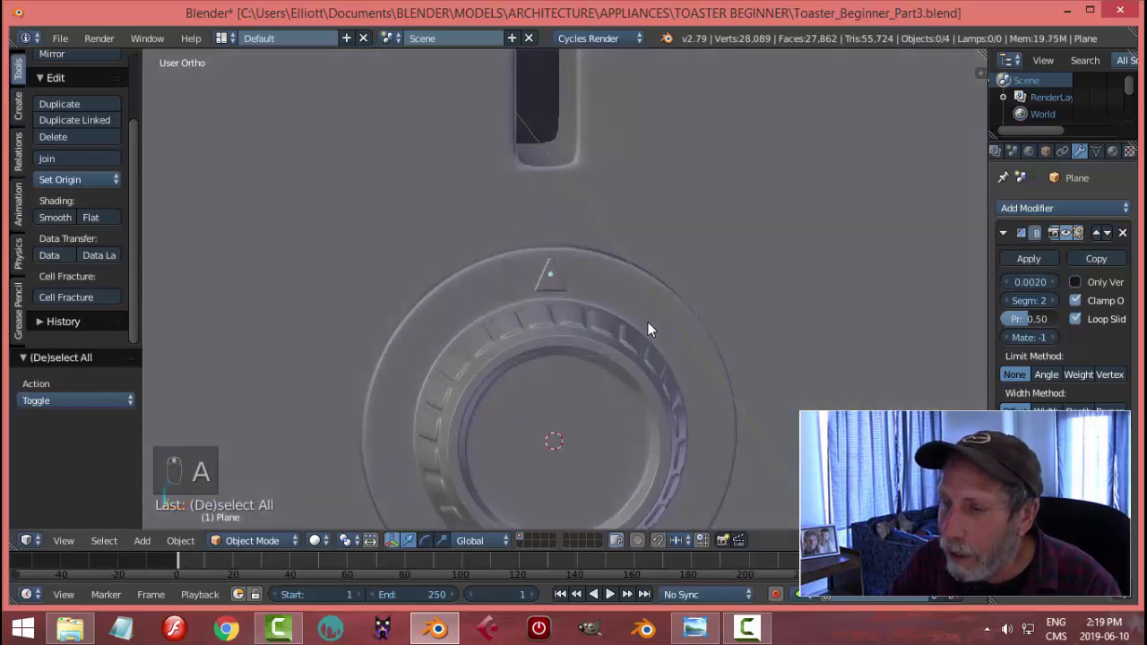
# Step: Scale the pointer up slightly in all directions and deselect it
pyautogui.moveTo(648, 322); pyautogui.dragTo(668, 299, button='middle')
pyautogui.scroll(3, 553, 280)
pyautogui.rightClick(556, 279)
pyautogui.press('s')
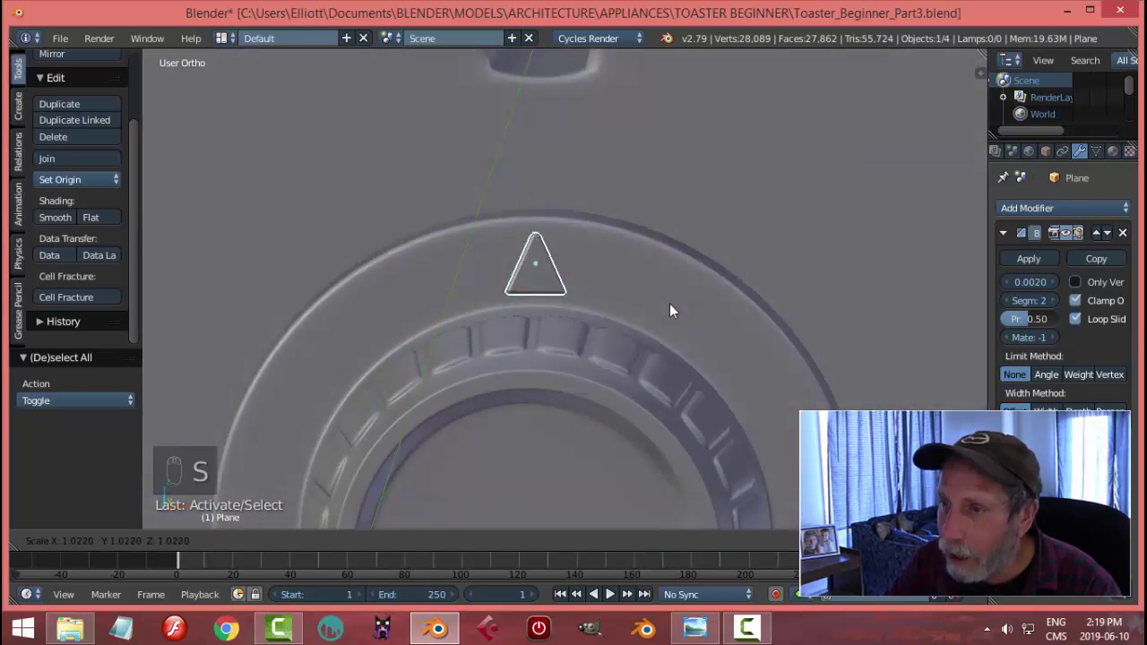
pyautogui.click(686, 312)
pyautogui.press('a')
pyautogui.scroll(-4, 708, 310)
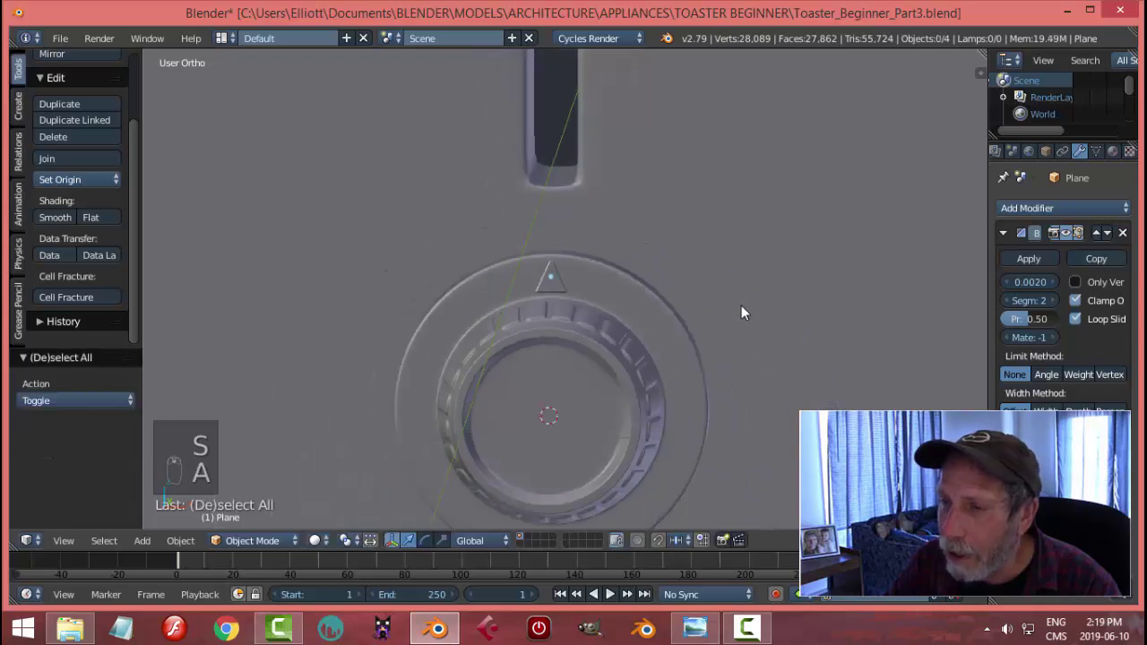
# Step: Scale the pointer to about 1.765 along Y to thicken it
pyautogui.moveTo(742, 306); pyautogui.dragTo(573, 311, button='middle')
pyautogui.scroll(3, 532, 275)
pyautogui.rightClick(532, 275)
pyautogui.moveTo(532, 275); pyautogui.dragTo(554, 270, button='middle')
pyautogui.press('s')
pyautogui.press('y')
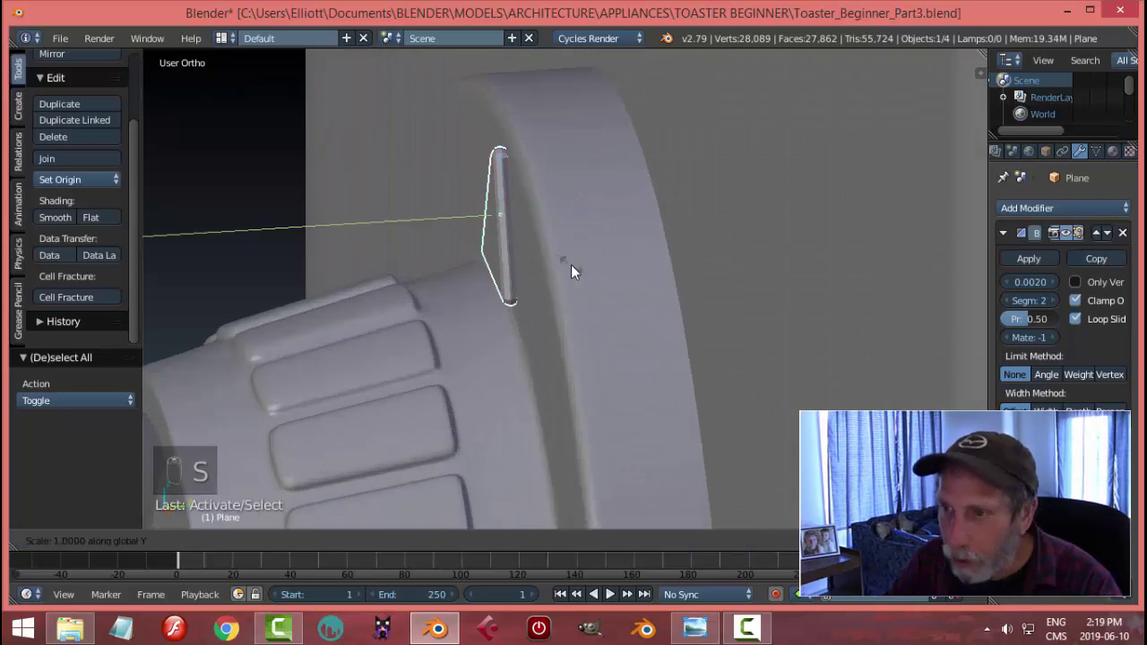
pyautogui.click(642, 272)
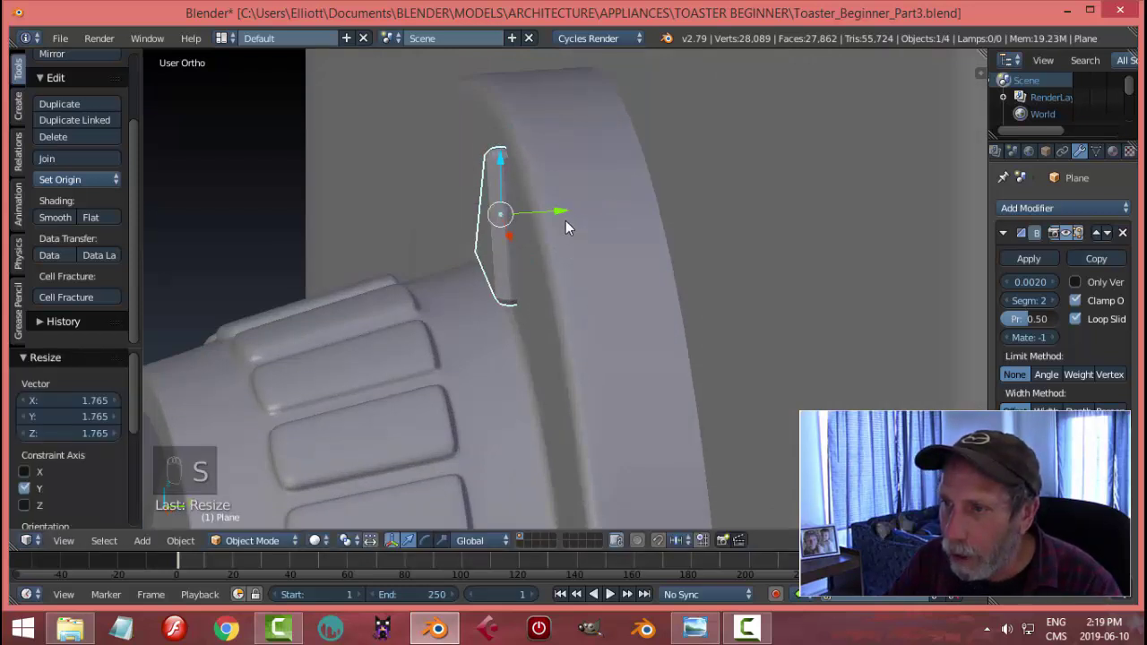
# Step: Move the pointer about -0.0008 along Y, slightly out of the flange, and deselect it
pyautogui.press('g')
pyautogui.press('y')
pyautogui.click(554, 215)
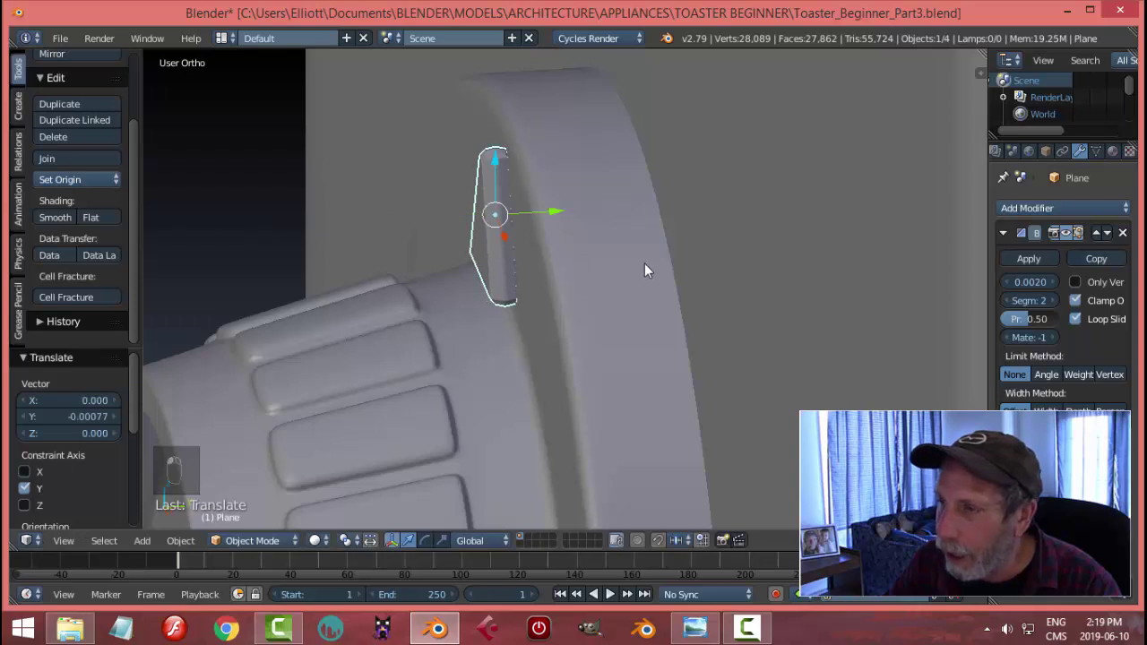
pyautogui.moveTo(644, 264); pyautogui.dragTo(784, 236, button='middle')
pyautogui.press('a')
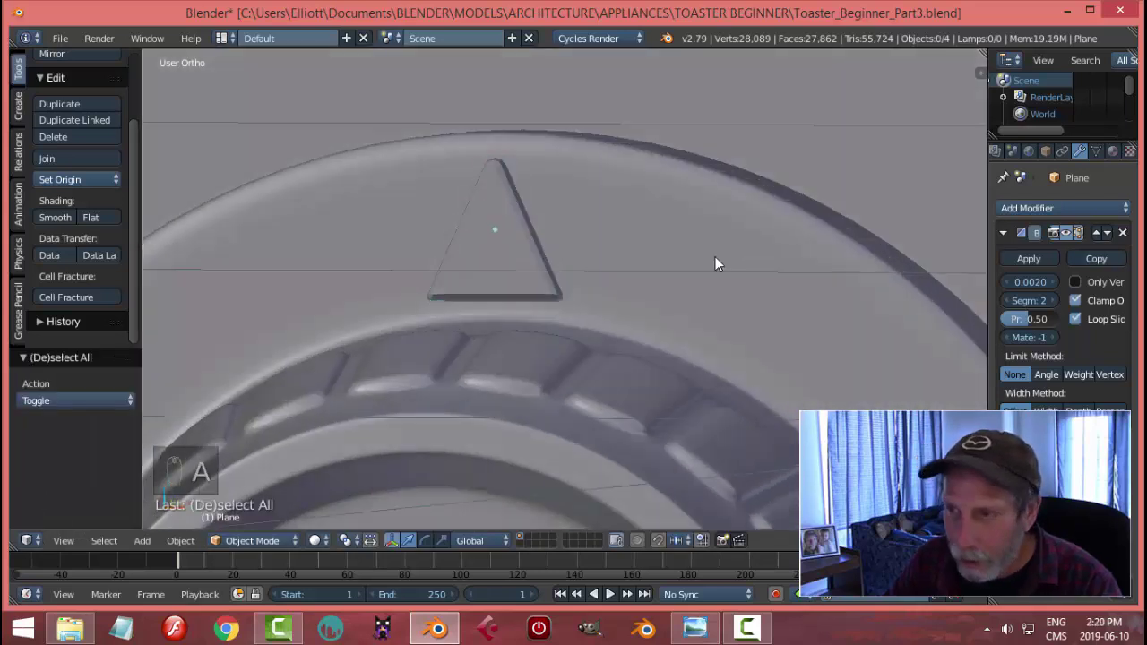
# Step: Move the pointer about -0.052 along Y, clear of the flange, to expose its back side
pyautogui.moveTo(715, 256); pyautogui.dragTo(571, 283, button='middle')
pyautogui.scroll(1, 541, 286)
pyautogui.rightClick(523, 254)
pyautogui.moveTo(585, 240); pyautogui.dragTo(268, 237)
pyautogui.moveTo(367, 255); pyautogui.dragTo(635, 330, button='middle')
pyautogui.moveTo(499, 314); pyautogui.dragTo(543, 331, button='middle')
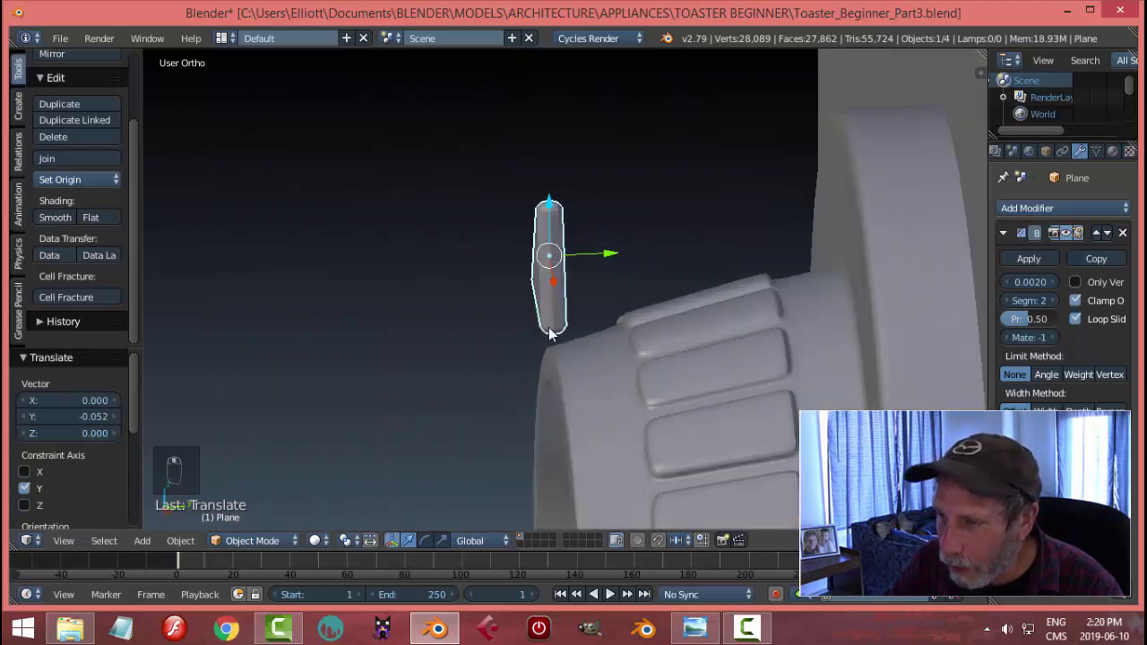
# Step: Delete the single triangular face on the pointer's back side and return to Object Mode
pyautogui.press('KP_Decimal')
pyautogui.moveTo(678, 346); pyautogui.dragTo(606, 337, button='middle')
pyautogui.press('Tab')
pyautogui.click(774, 350)
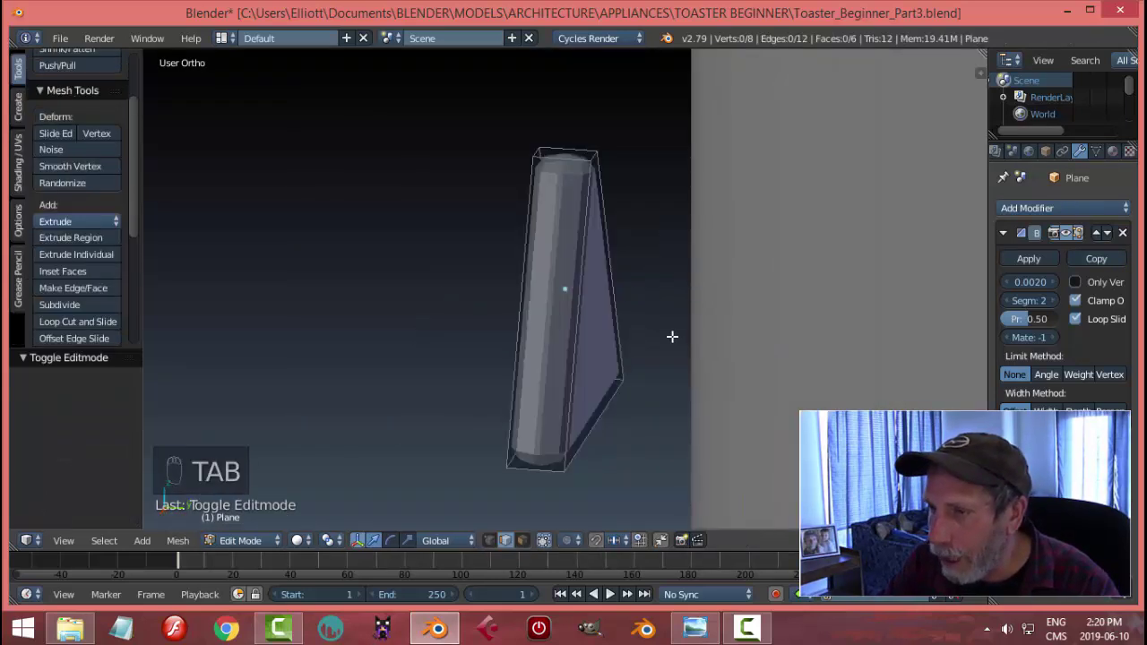
pyautogui.hotkey('ctrl', 'Tab')
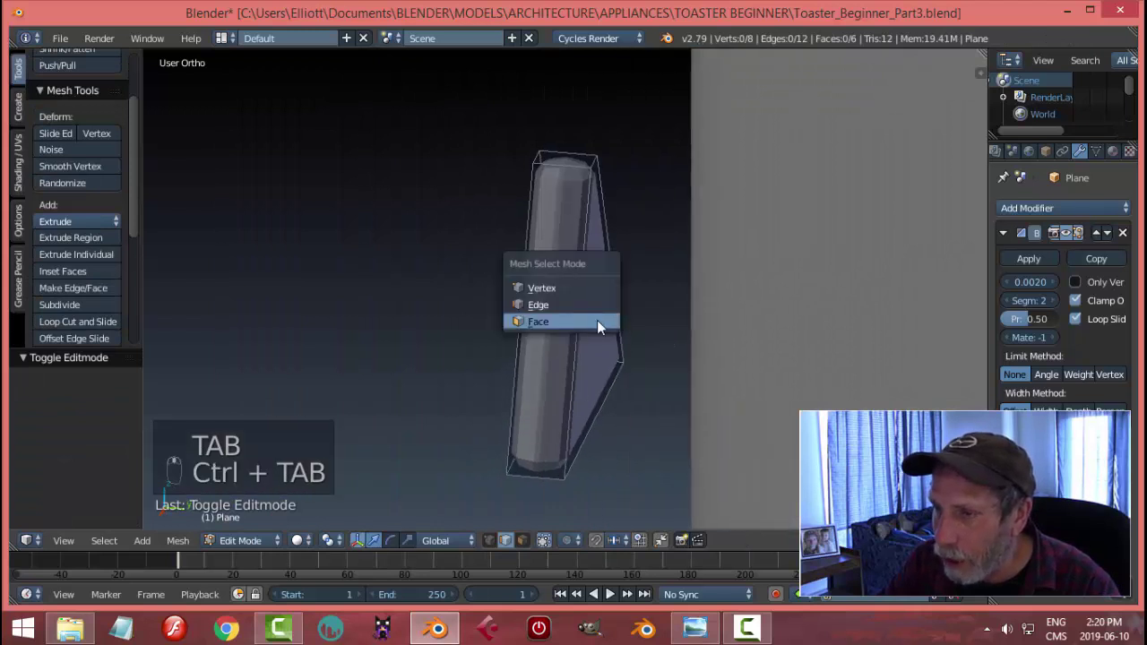
pyautogui.click(596, 320)
pyautogui.rightClick(595, 298)
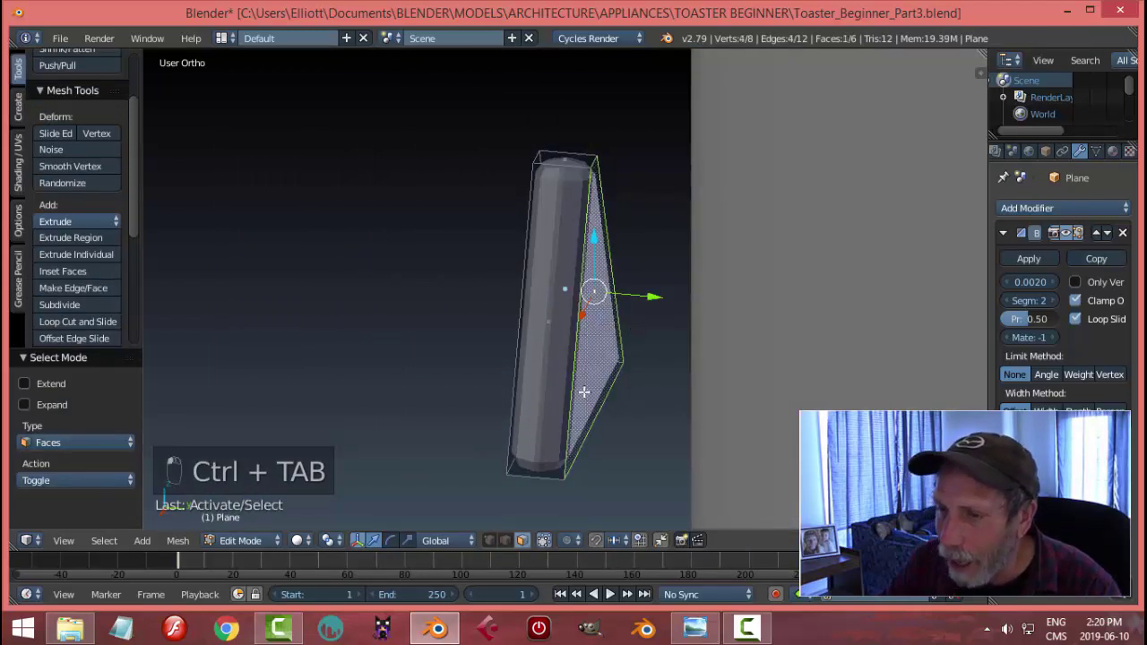
pyautogui.press('x')
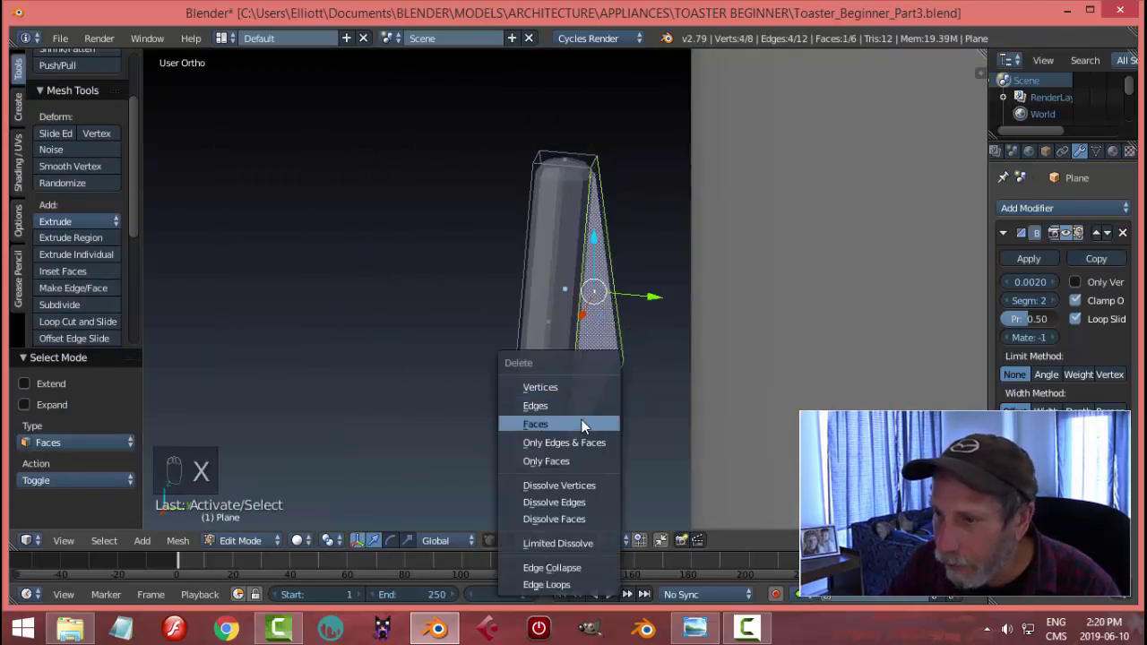
pyautogui.click(584, 427)
pyautogui.press('Tab')
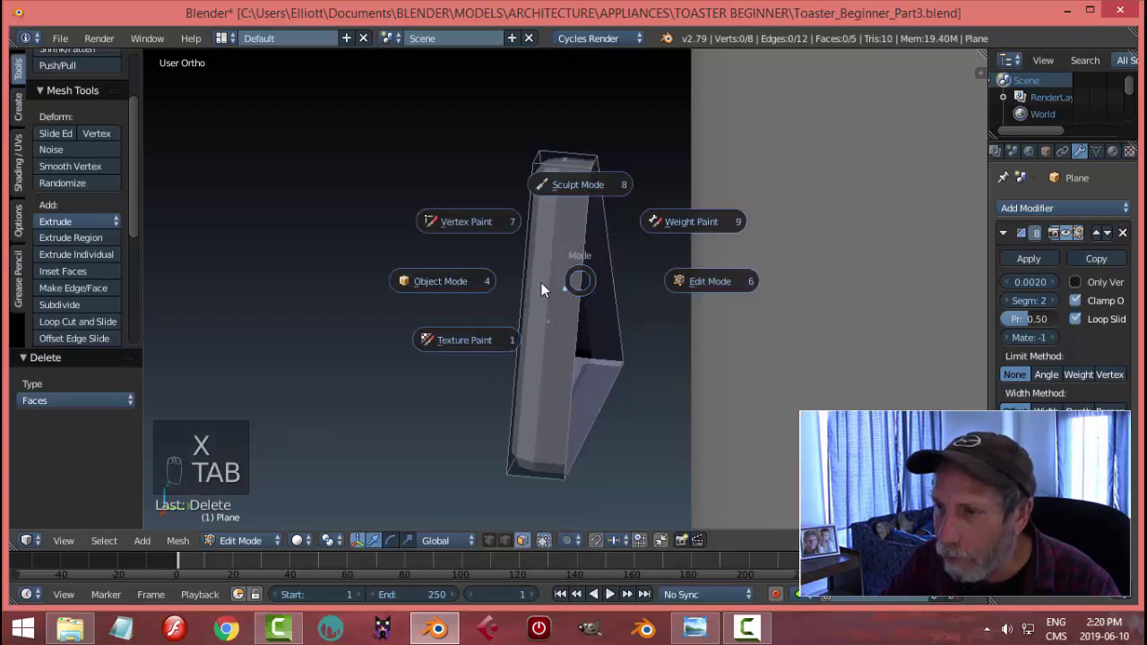
# Step: Move the pointer back along Y onto the knob's flange and deselect it
pyautogui.scroll(-4, 552, 278)
pyautogui.scroll(-3, 637, 292)
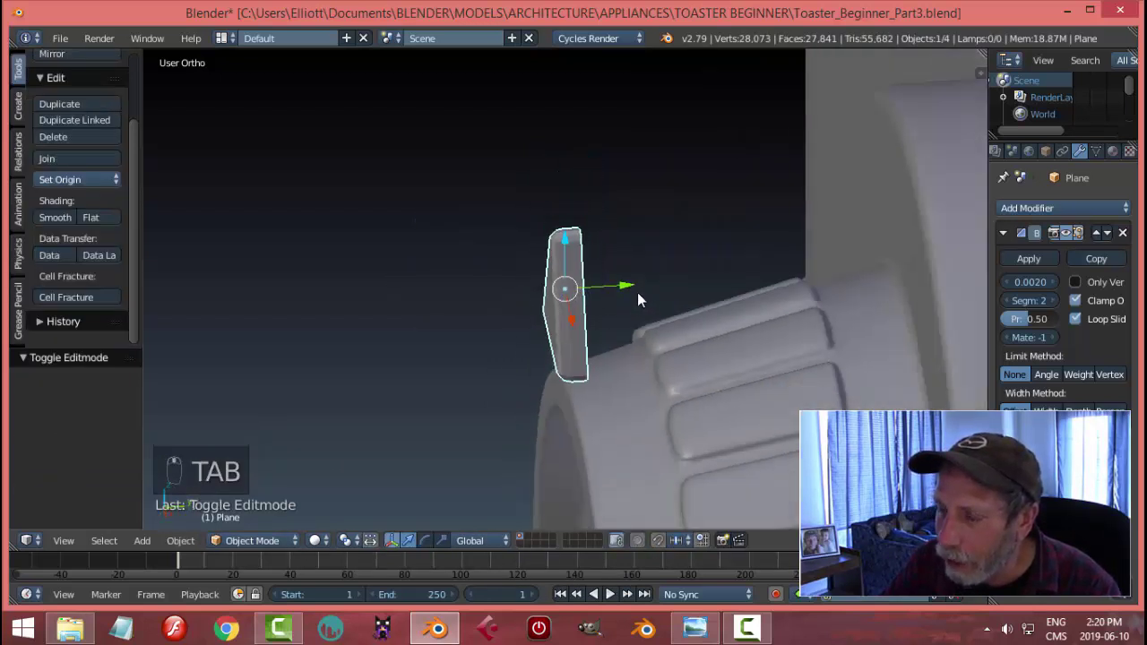
pyautogui.moveTo(619, 286); pyautogui.dragTo(861, 301)
pyautogui.press('a')
pyautogui.moveTo(861, 300); pyautogui.dragTo(765, 297, button='middle')
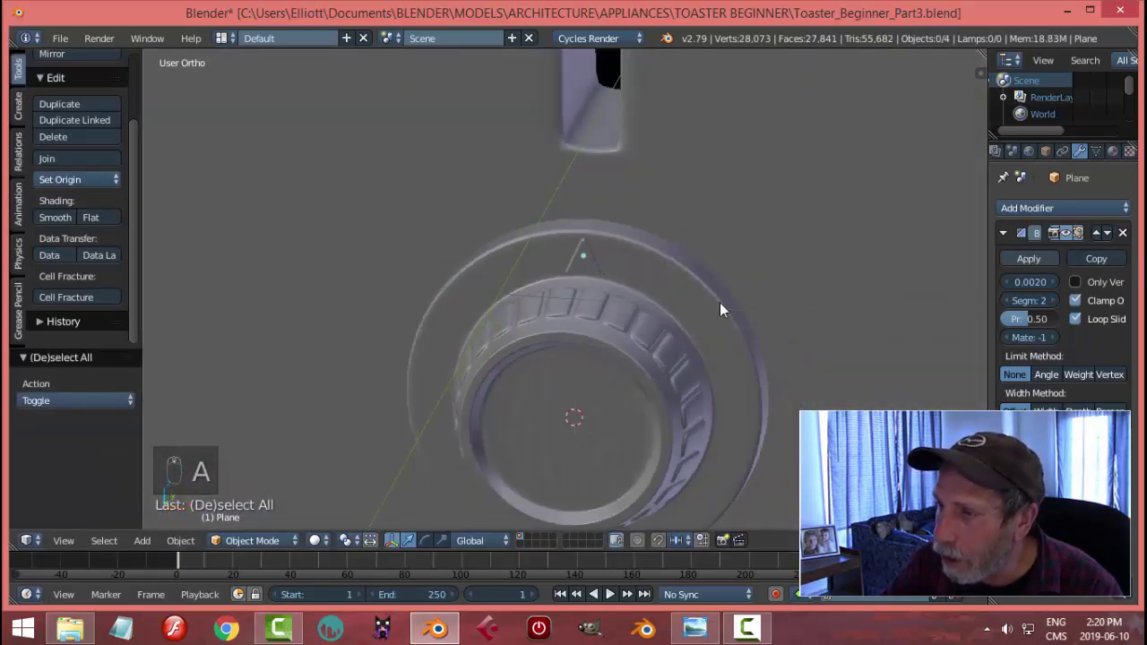
# Step: Scale the pointer down to about 0.95 in all directions, deselect it and save the file
pyautogui.scroll(-3, 697, 316)
pyautogui.moveTo(696, 317)
pyautogui.mouseDown(button='middle')
pyautogui.moveTo(667, 295)
pyautogui.moveTo(598, 304)
pyautogui.mouseUp(button='middle')
pyautogui.scroll(4, 565, 292)
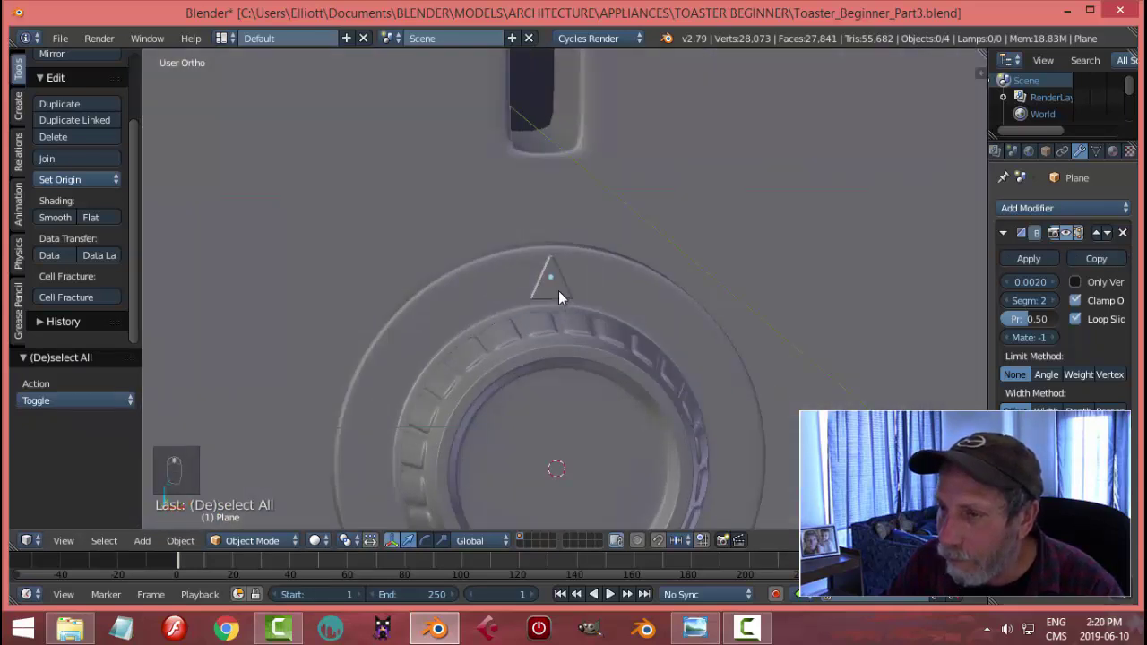
pyautogui.rightClick(558, 290)
pyautogui.press('s')
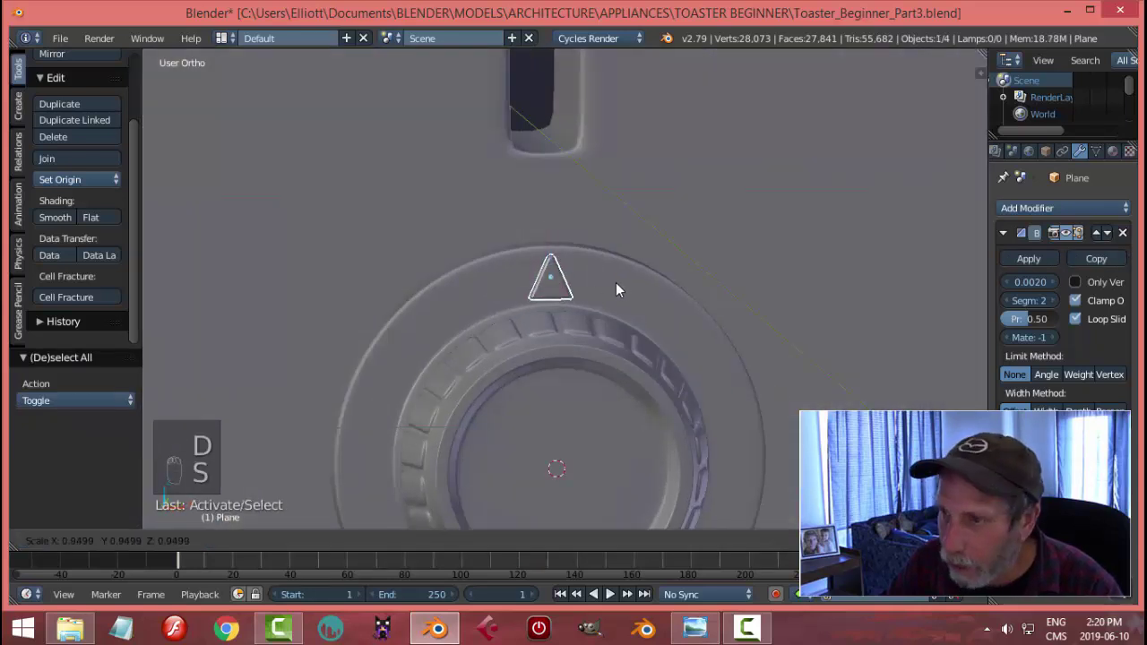
pyautogui.click(615, 282)
pyautogui.press('a')
pyautogui.scroll(-2, 705, 269)
pyautogui.scroll(-2, 700, 279)
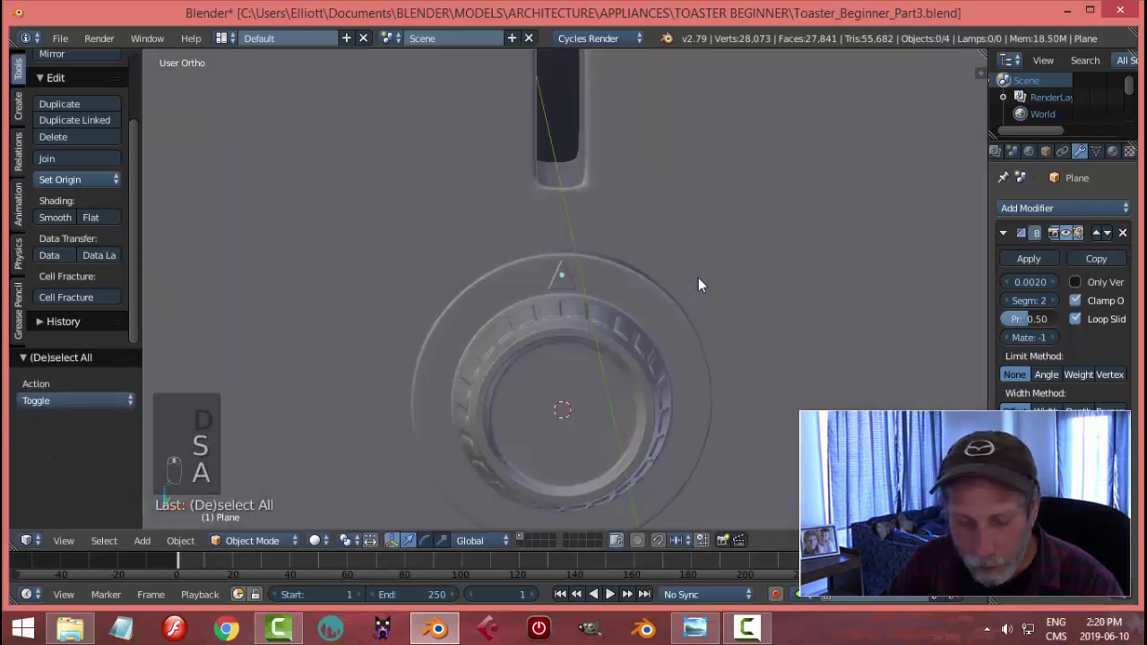
pyautogui.hotkey('ctrl', 's')
# Step: Select the pointer and the knob together and lower them about 0.032 along Z in front view
pyautogui.moveTo(658, 299); pyautogui.dragTo(644, 388, button='middle')
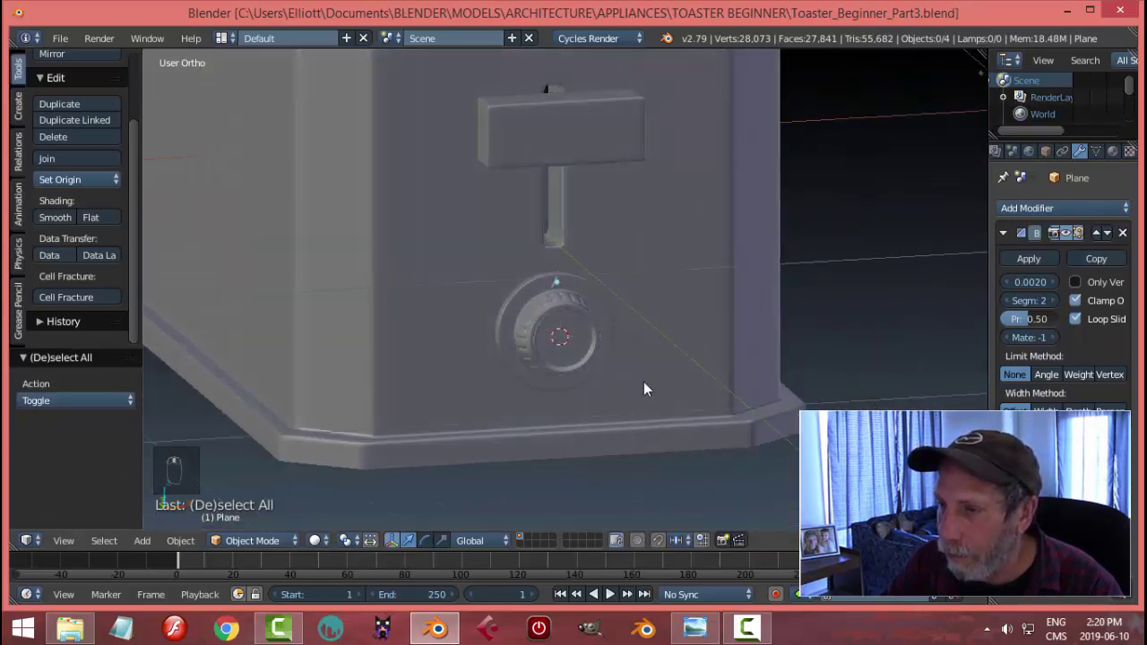
pyautogui.scroll(3, 579, 321)
pyautogui.rightClick(547, 280)
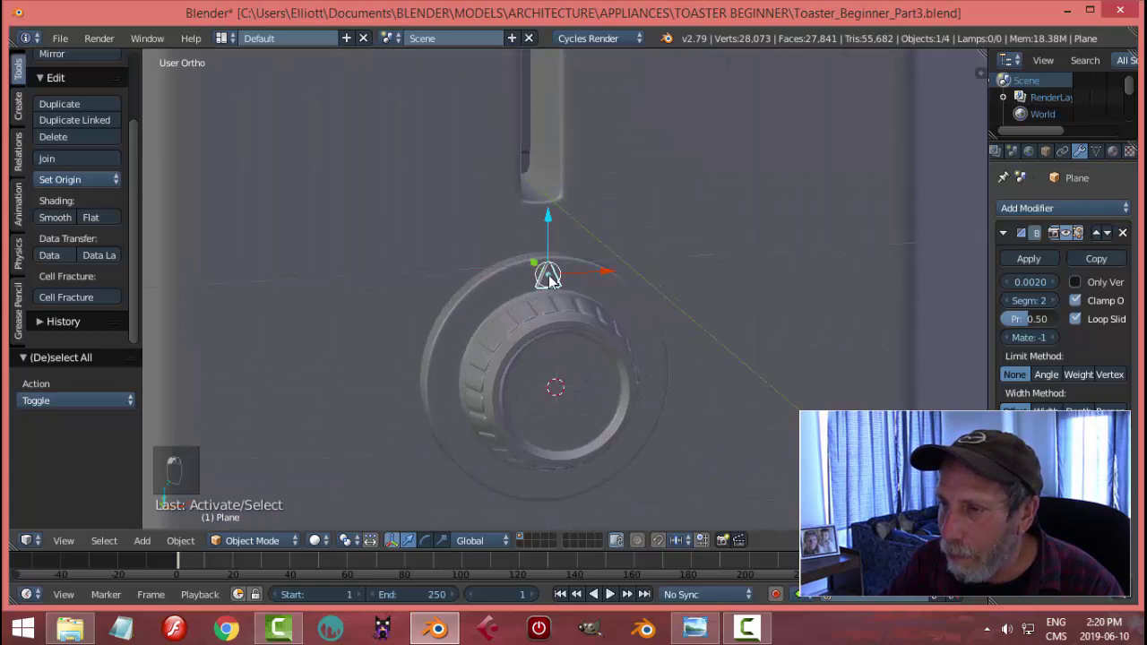
pyautogui.keyDown('shift'); pyautogui.rightClick(605, 316); pyautogui.keyUp('shift')
pyautogui.press('KP_1')
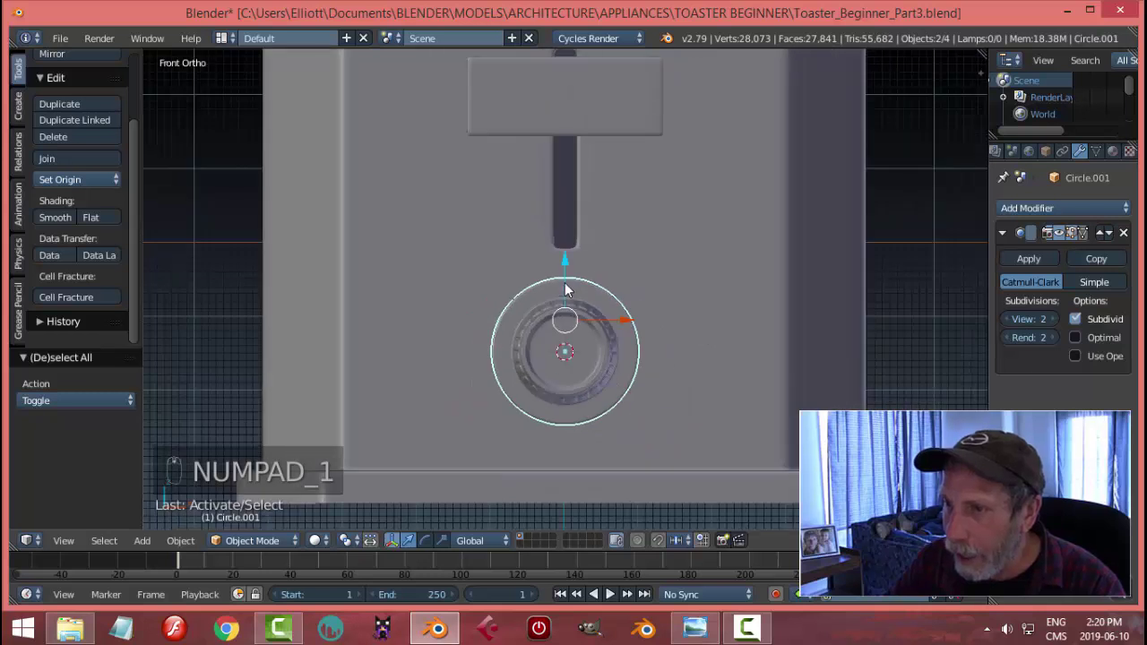
pyautogui.moveTo(566, 269); pyautogui.dragTo(574, 292)
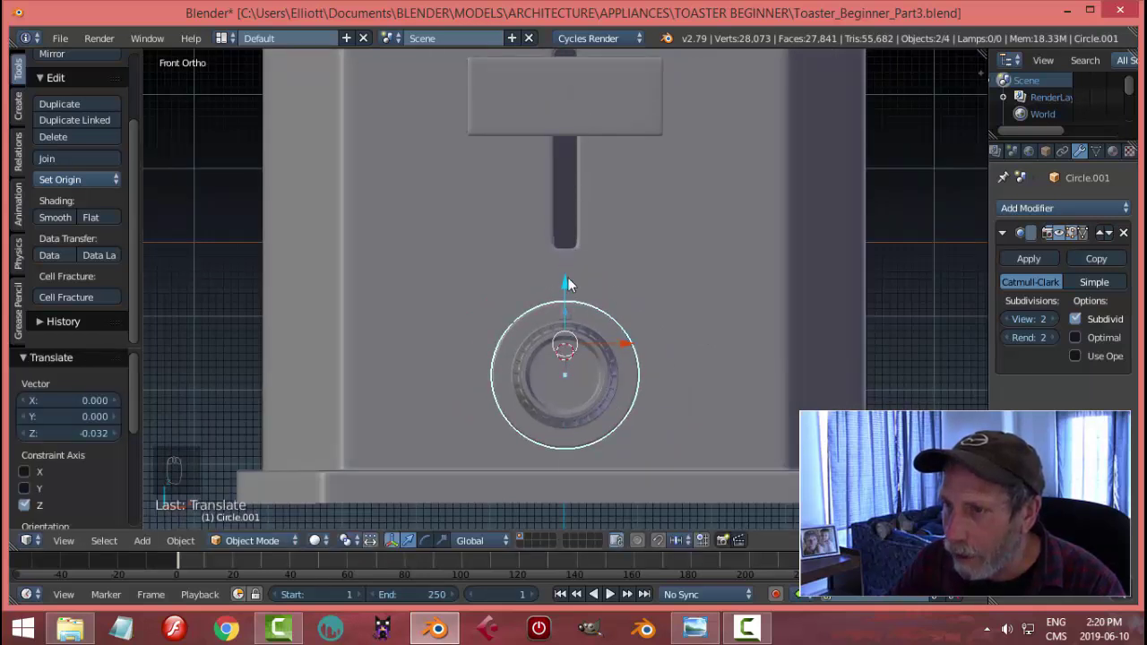
# Step: Raise the knob and pointer about 0.005 along Z and deselect them
pyautogui.moveTo(699, 337); pyautogui.dragTo(607, 318, button='middle')
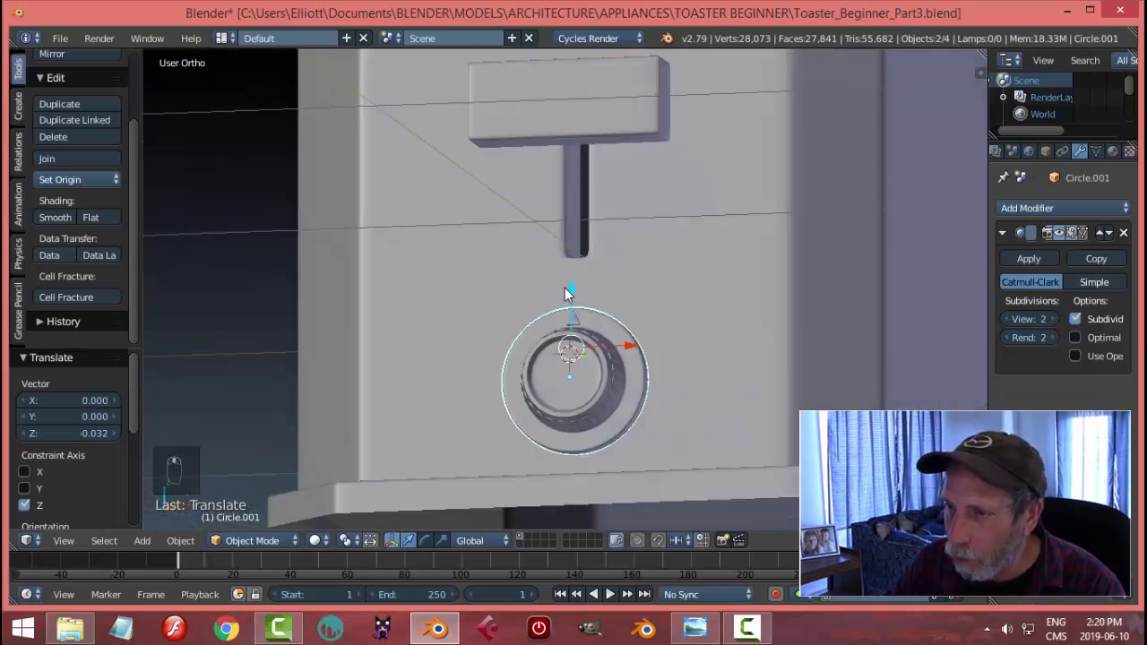
pyautogui.moveTo(566, 293); pyautogui.dragTo(570, 292)
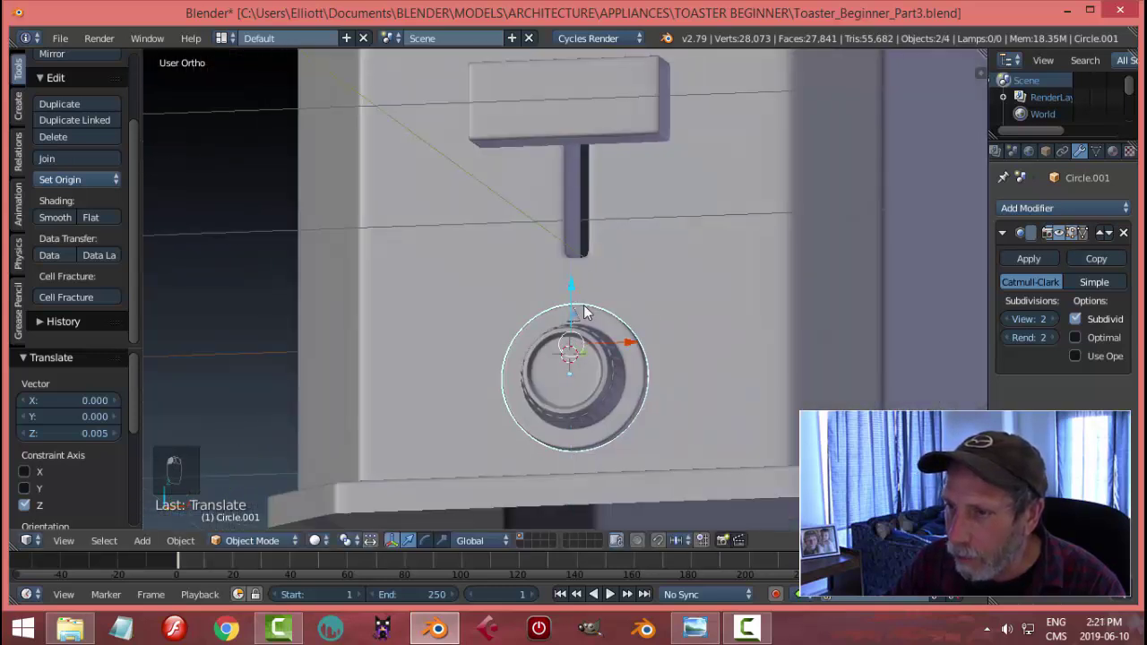
pyautogui.moveTo(573, 468); pyautogui.dragTo(673, 404, button='middle')
pyautogui.press('a')
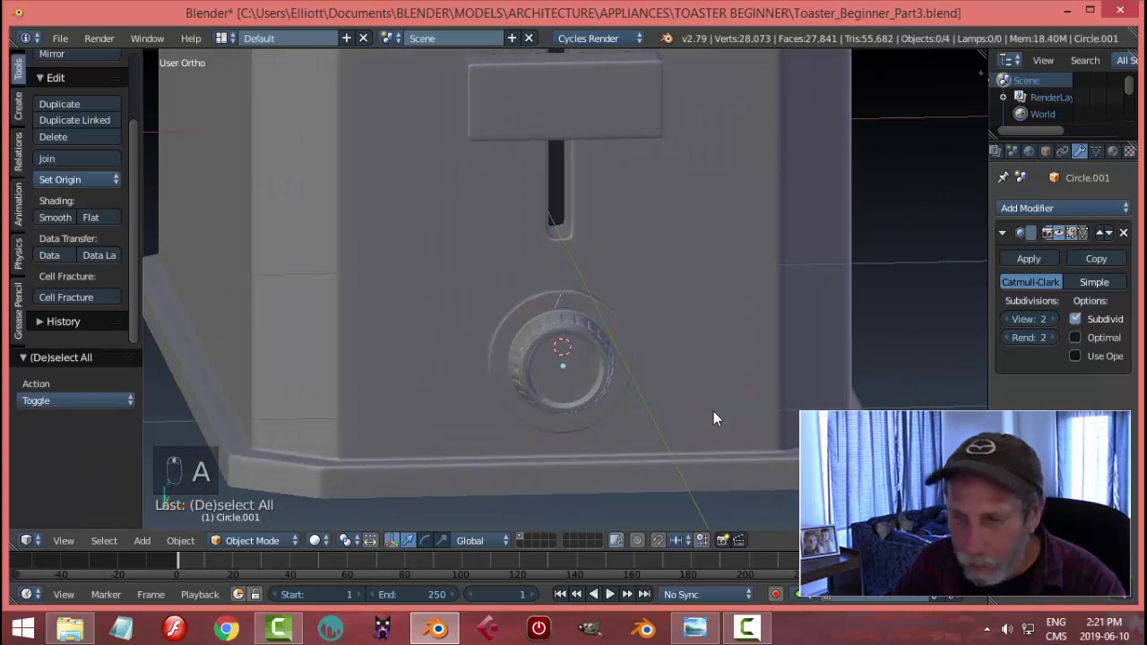
# Step: Select the pointer and the knob again, raise them together about 0.0115 along Z and deselect them
pyautogui.scroll(-5, 713, 412)
pyautogui.moveTo(714, 411); pyautogui.dragTo(658, 410, button='middle')
pyautogui.scroll(2, 742, 407)
pyautogui.scroll(4, 532, 310)
pyautogui.rightClick(529, 303)
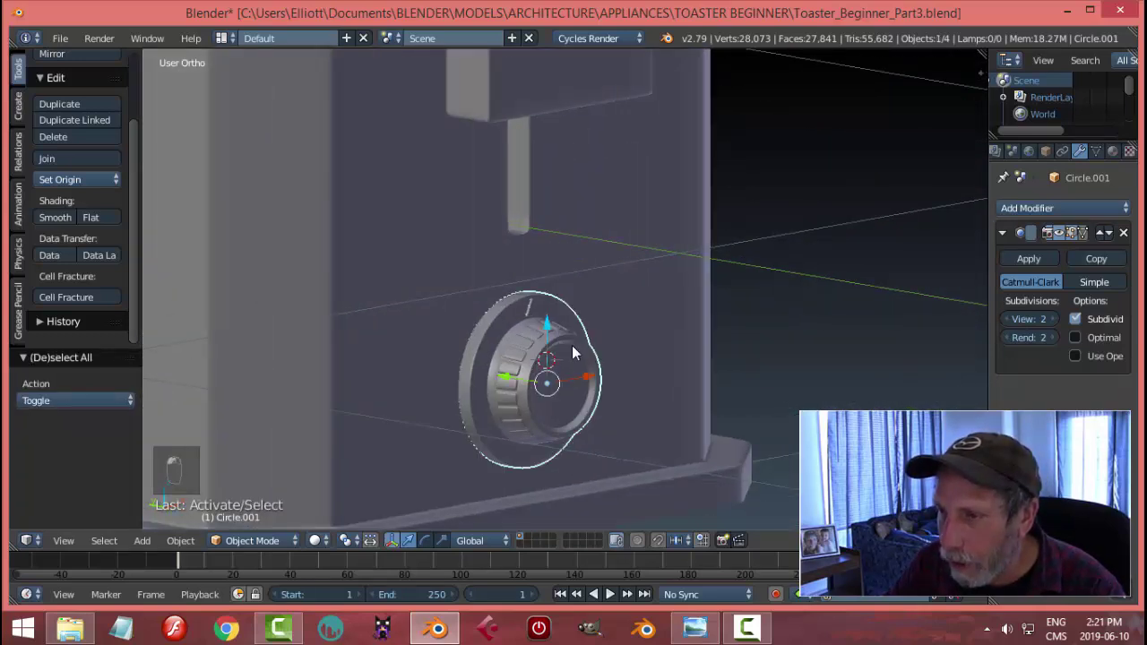
pyautogui.keyDown('shift'); pyautogui.rightClick(556, 337); pyautogui.keyUp('shift')
pyautogui.press('a')
pyautogui.rightClick(533, 309)
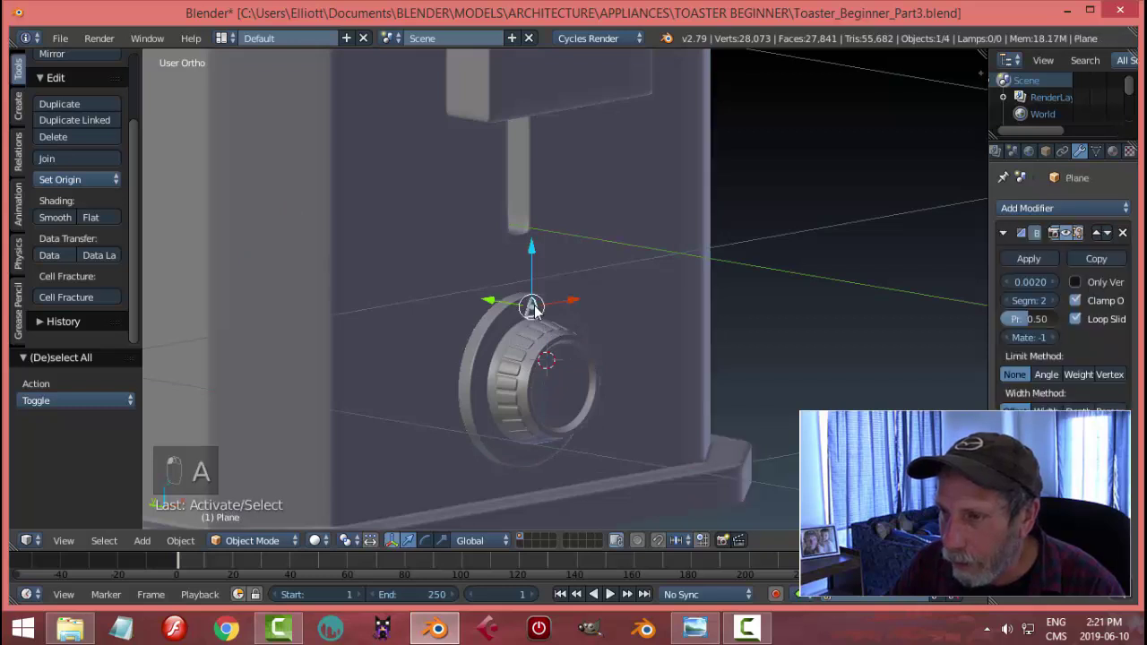
pyautogui.rightClick(508, 319)
pyautogui.press('a')
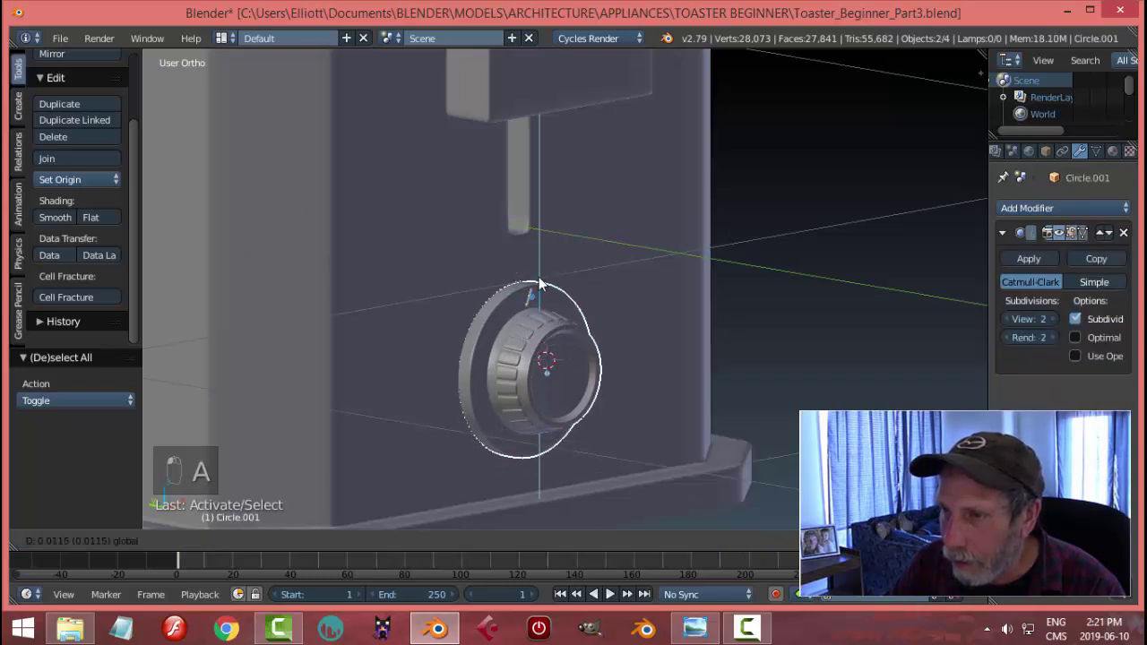
# Step: Save the toaster file over the existing version
pyautogui.scroll(-4, 723, 344)
pyautogui.moveTo(724, 344); pyautogui.dragTo(745, 499, button='middle')
pyautogui.hotkey('ctrl', 's')
pyautogui.click(749, 346)
# Step: Switch to the reference photo toaster_video2a.png in Windows Photo Viewer to check the knob's markings, and return to the Blender model
pyautogui.click(699, 630)
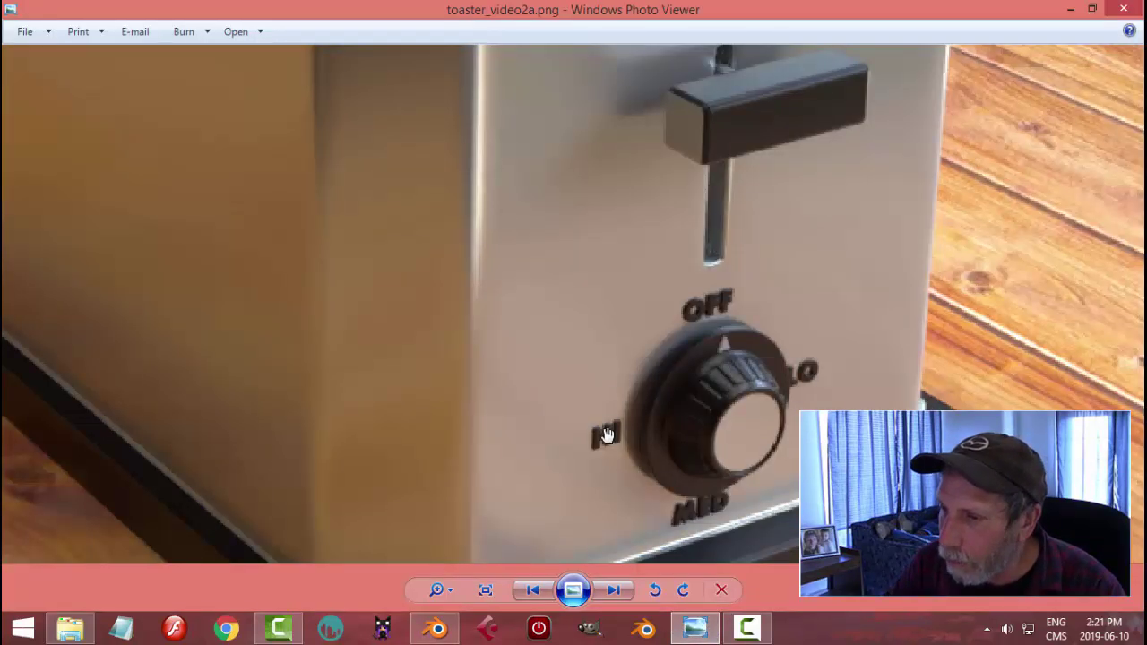
pyautogui.click(437, 629)
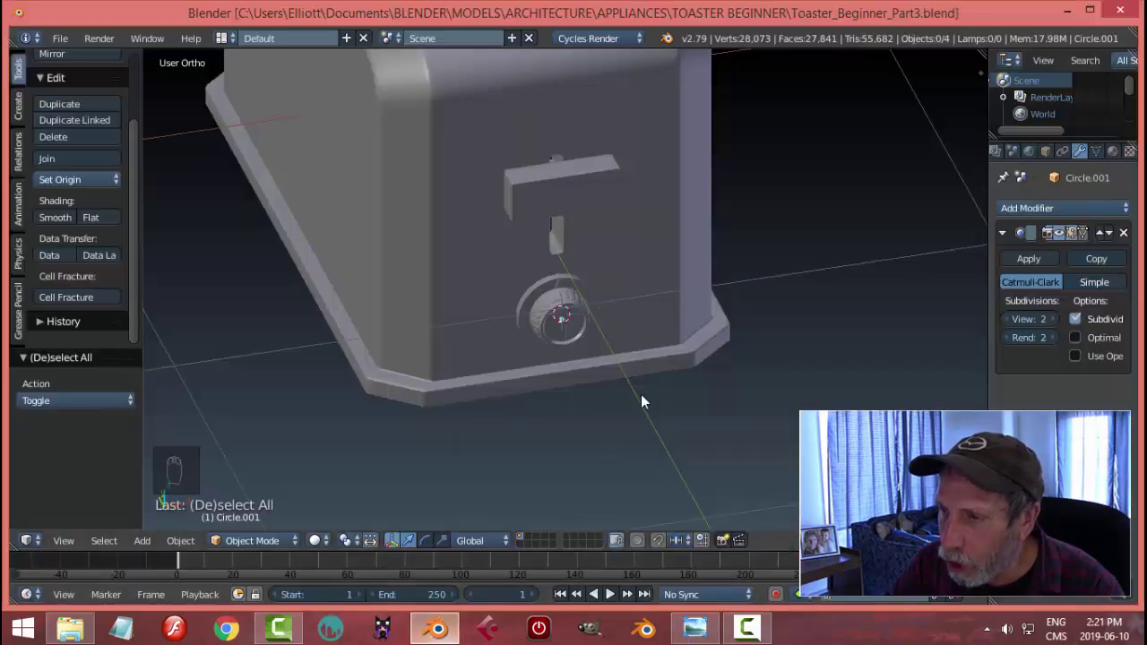
pyautogui.moveTo(661, 387); pyautogui.dragTo(593, 331, button='middle')
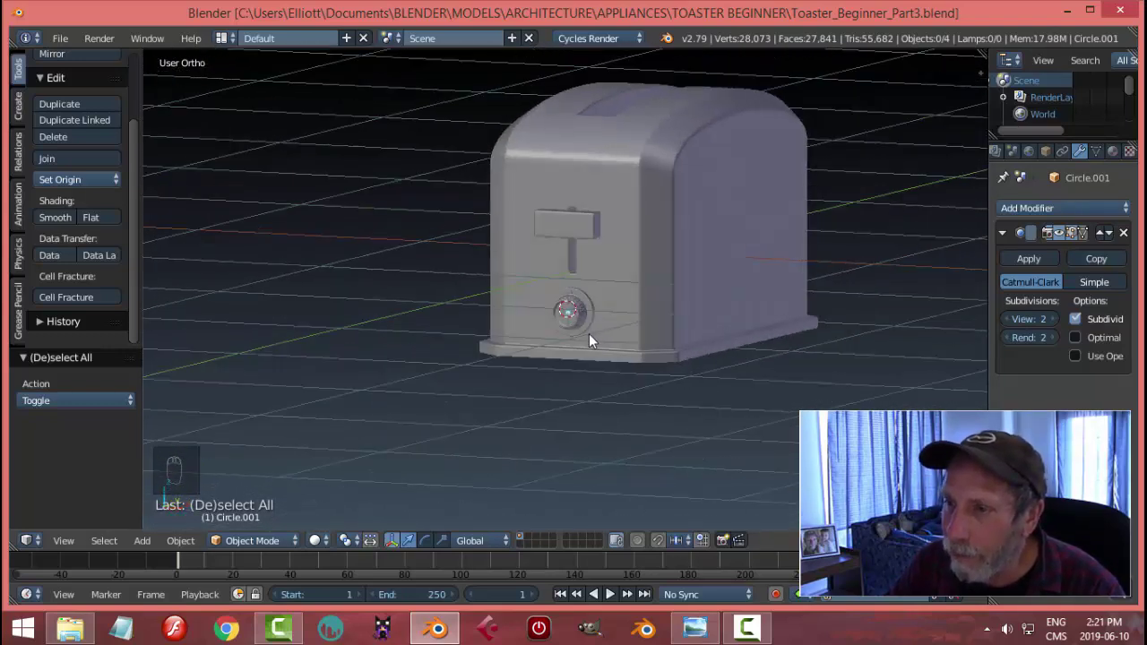